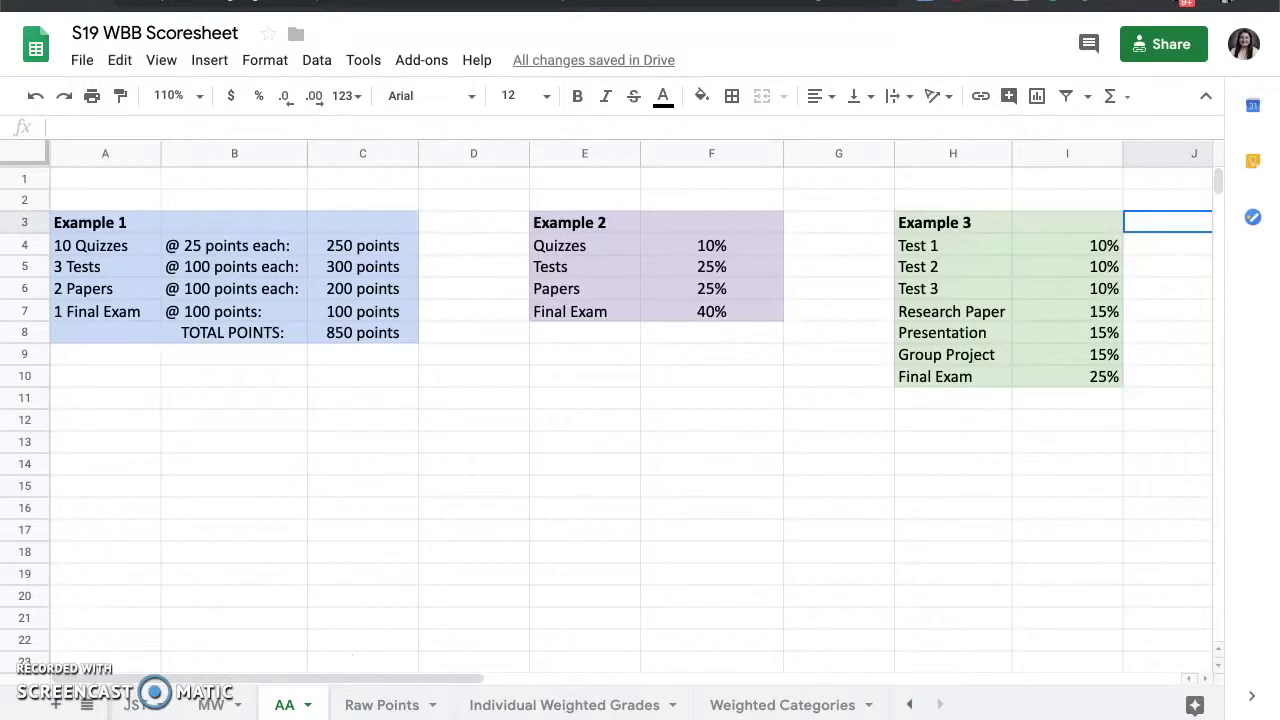
- In Example 3, set the Test 2 weight to 15% and enter 20 in the next weight cell
{"action": "mouse_move", "coordinate": [328, 705]}
{"action": "left_click", "coordinate": [1100, 266]}
{"action": "type", "text": "15%"}
{"action": "key", "text": "BackSpace"}
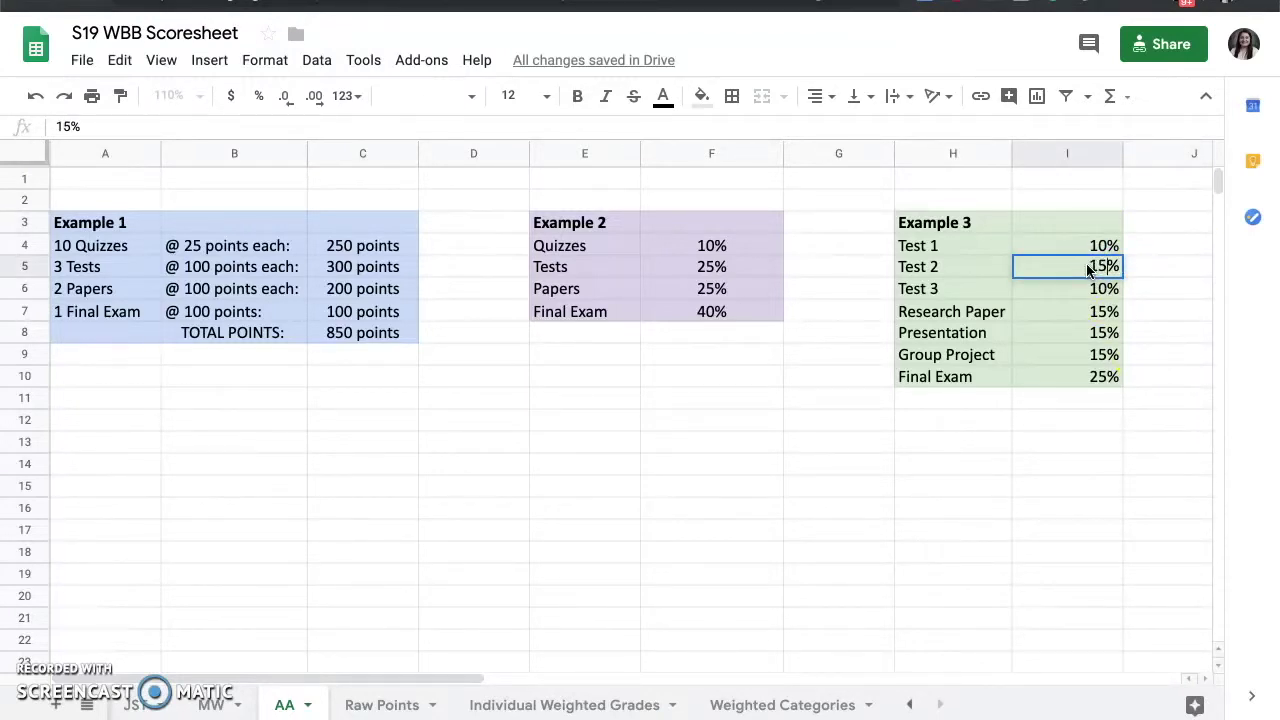
{"action": "key", "text": "Return"}
{"action": "type", "text": "20"}
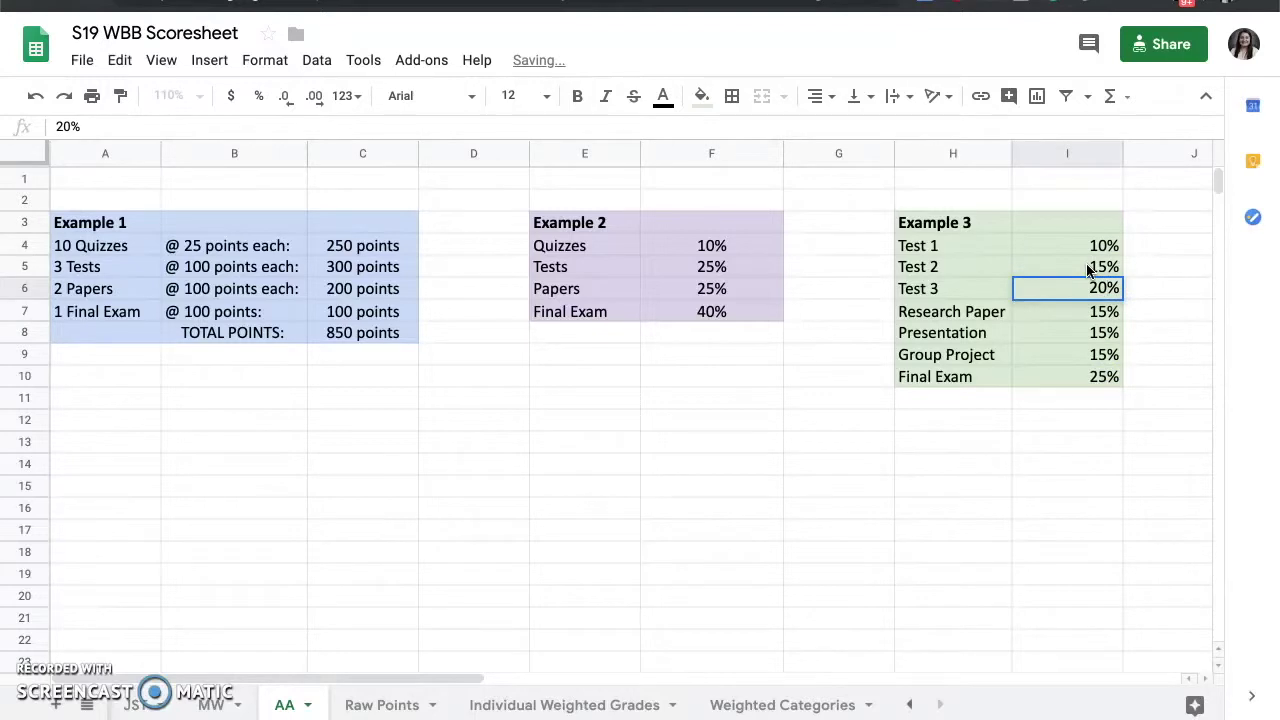
- Restore the Example 3 Test 2 and Test 3 weights to 10%
{"action": "key", "text": "Up"}
{"action": "key", "text": "Up"}
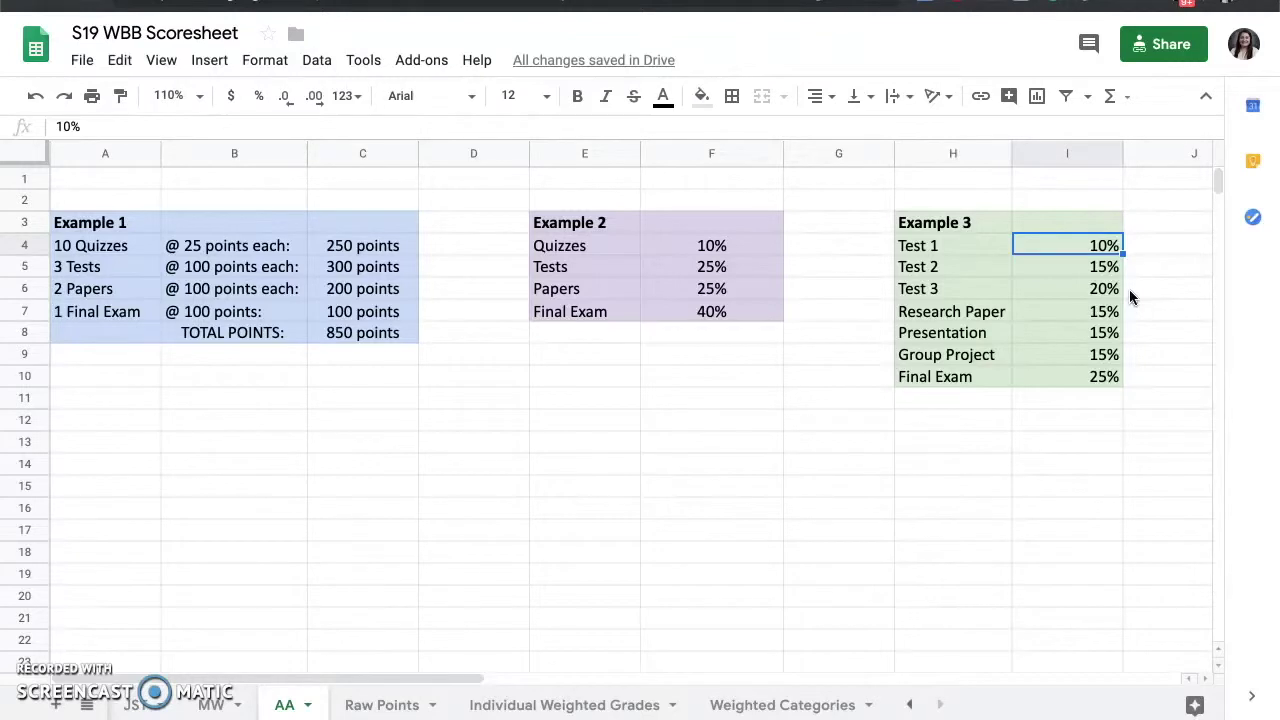
{"action": "key", "text": "Down"}
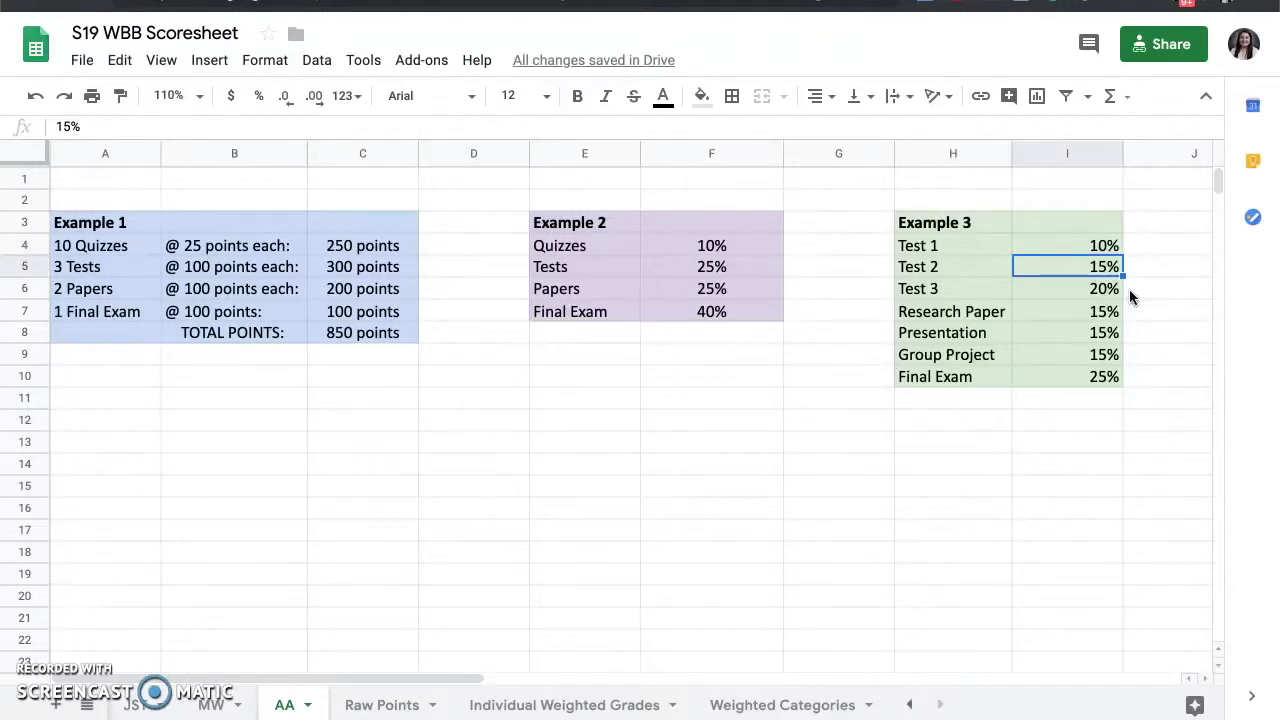
{"action": "type", "text": "10"}
{"action": "key", "text": "Return"}
{"action": "type", "text": "10"}
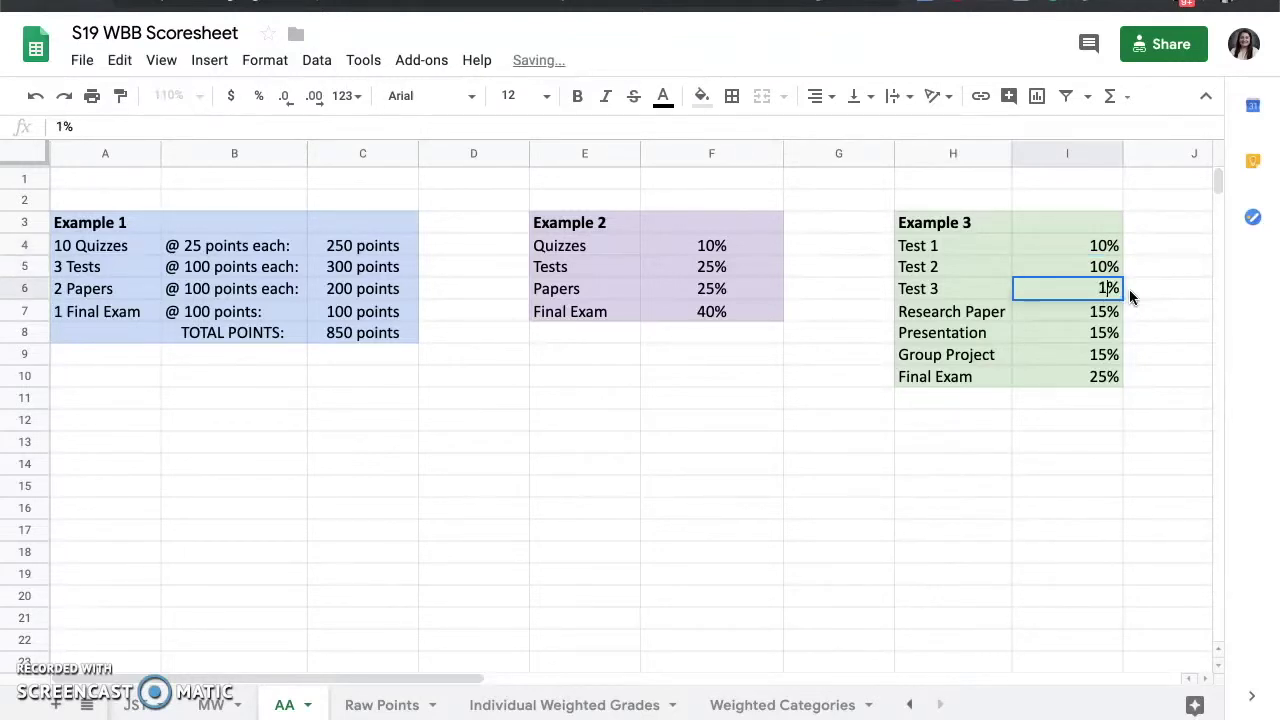
{"action": "key", "text": "Return"}
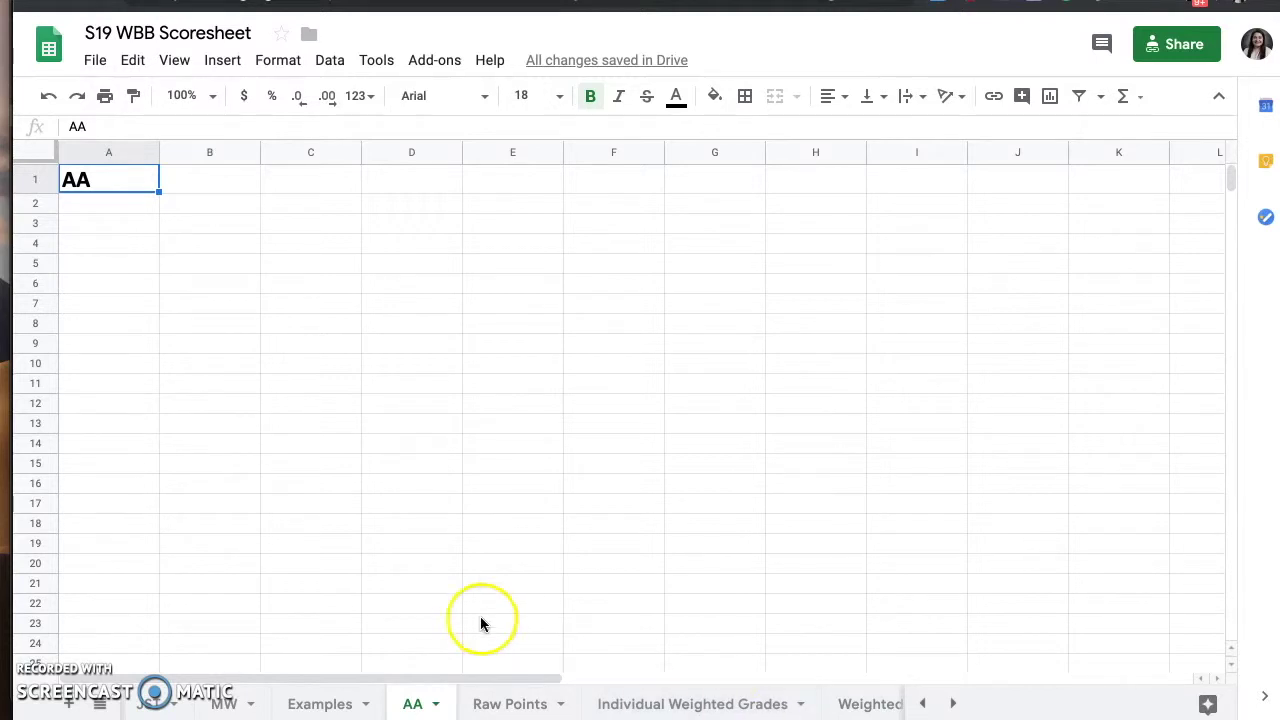
- Switch to the Raw Points sheet and zoom to 75% so both templates fit
{"action": "left_click", "coordinate": [512, 705]}
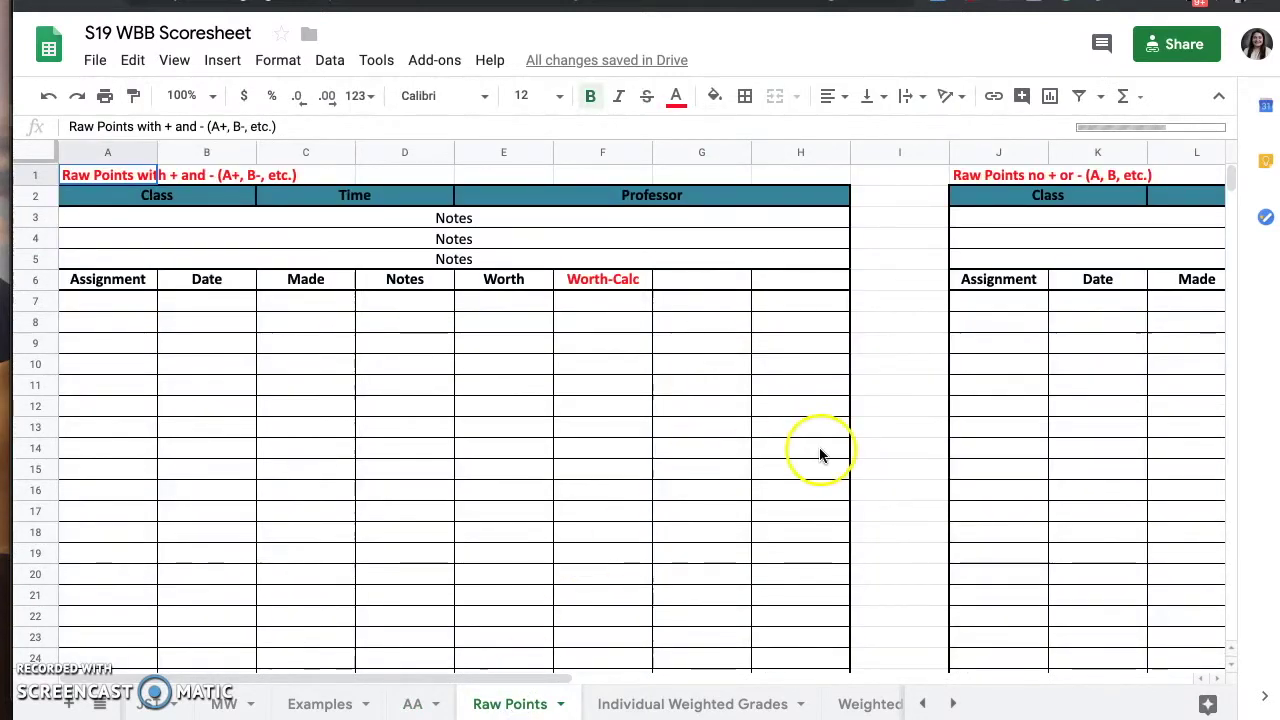
{"action": "left_click", "coordinate": [212, 96]}
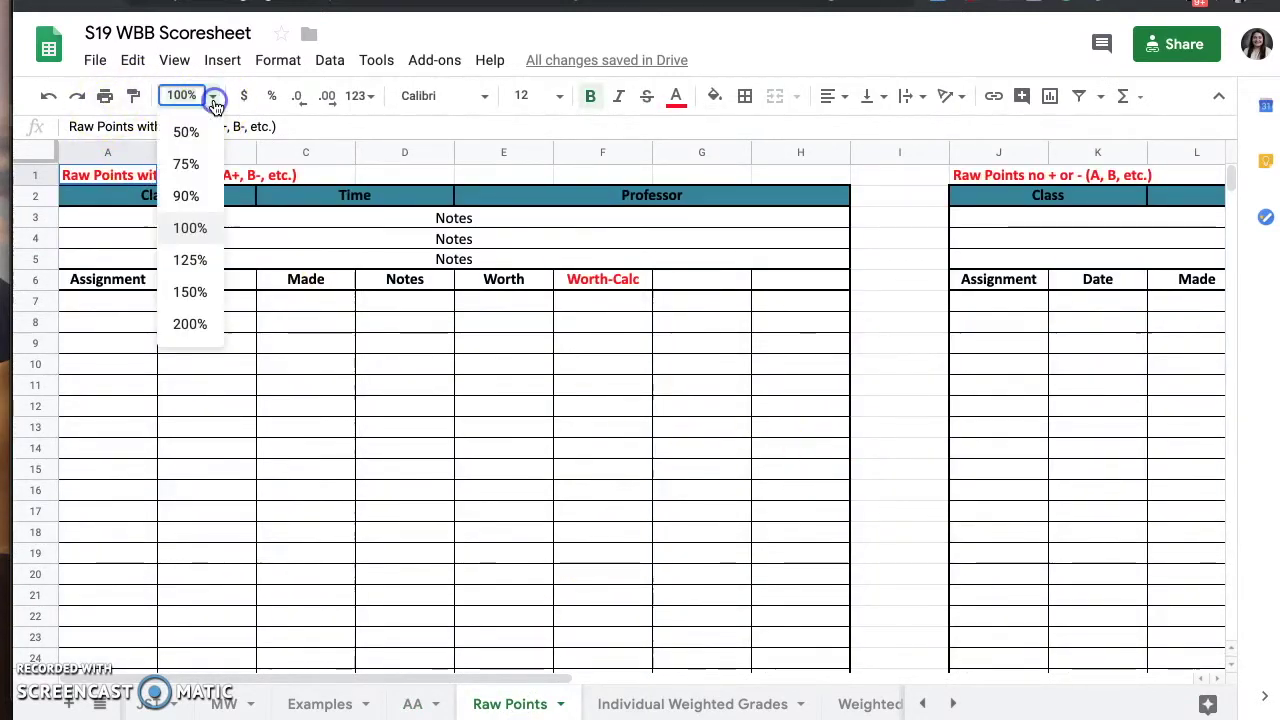
{"action": "left_click", "coordinate": [200, 164]}
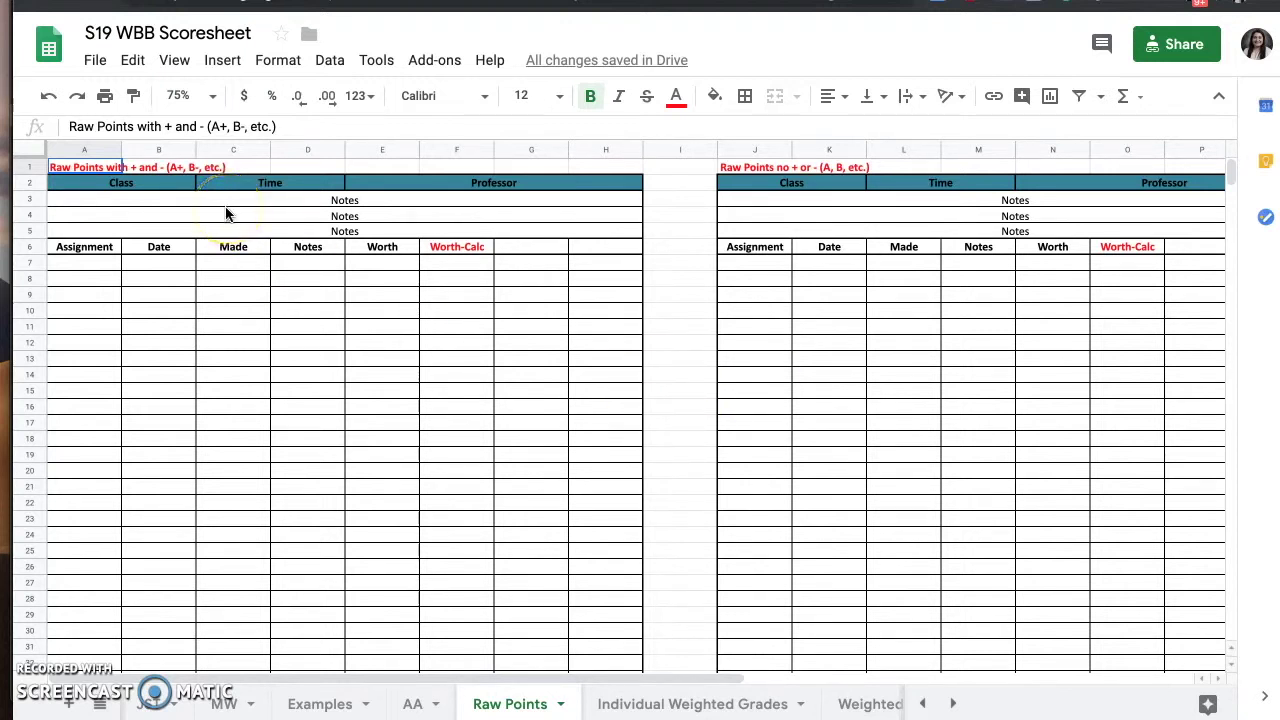
- Select the left Raw Points template, A1:H47, from its title to the Current Estimated Grade row
{"action": "left_click", "coordinate": [80, 189]}
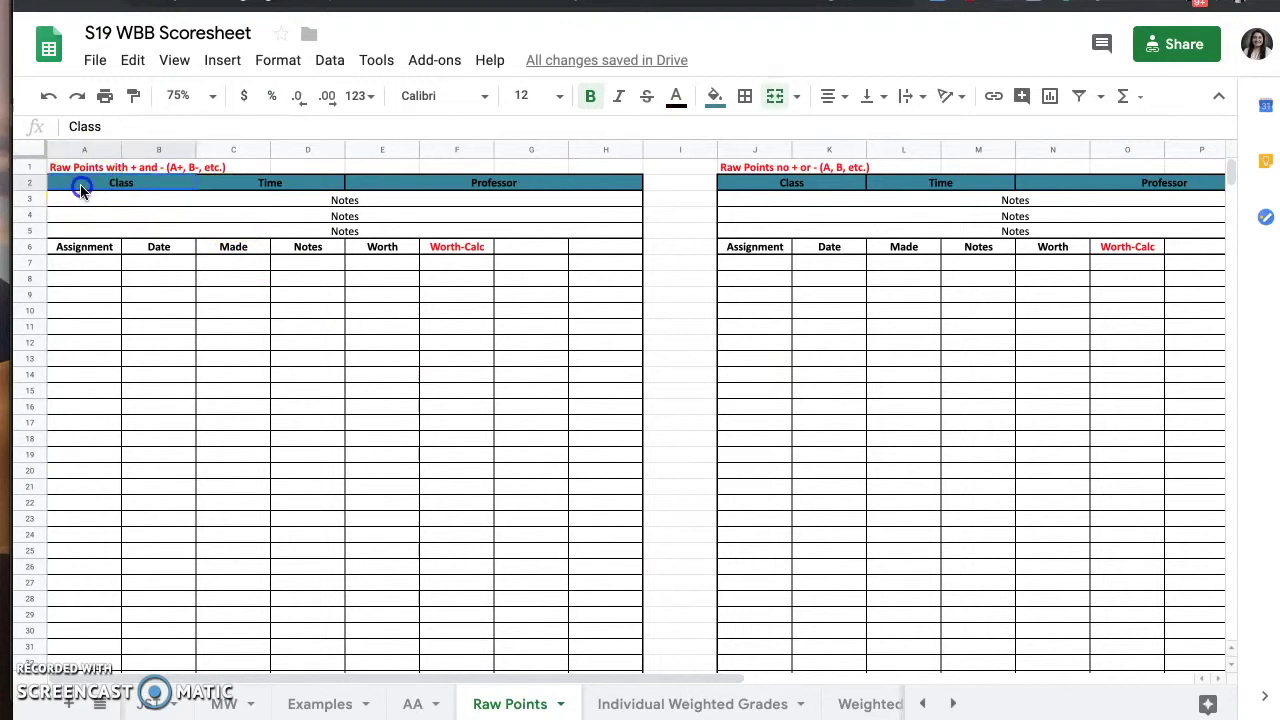
{"action": "left_click_drag", "start_coordinate": [82, 191], "coordinate": [80, 172]}
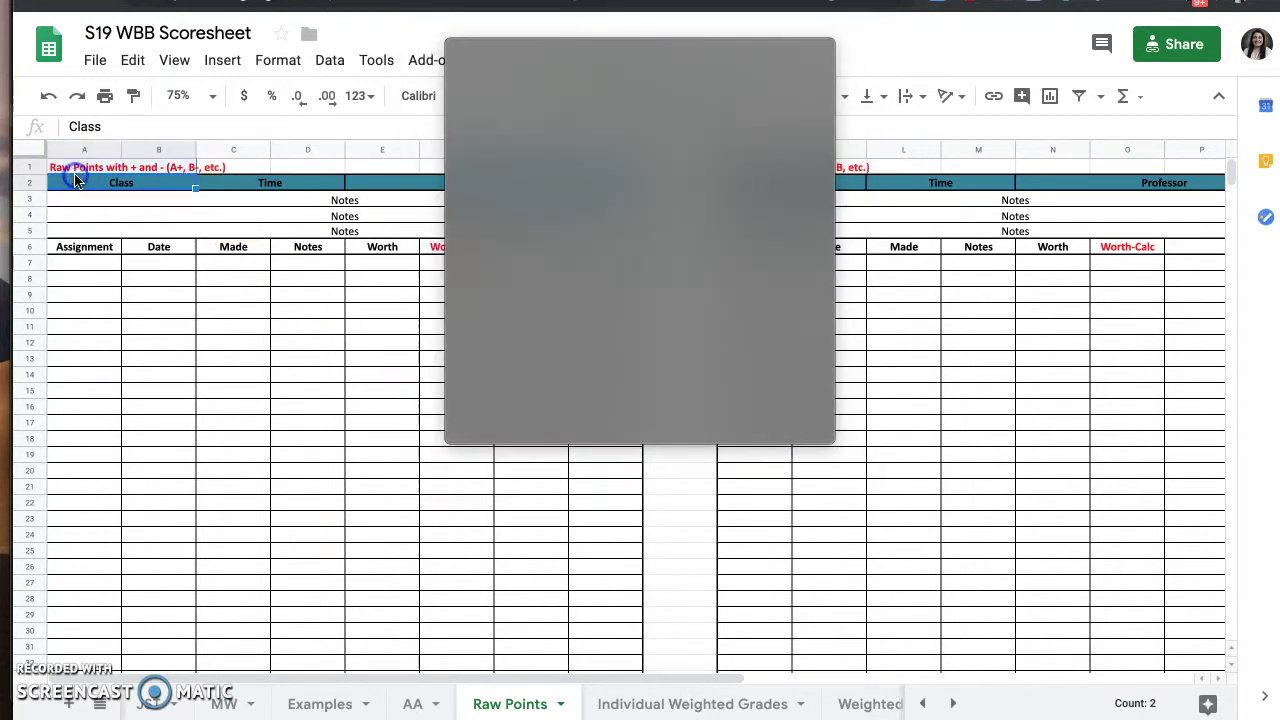
{"action": "left_click", "coordinate": [640, 500]}
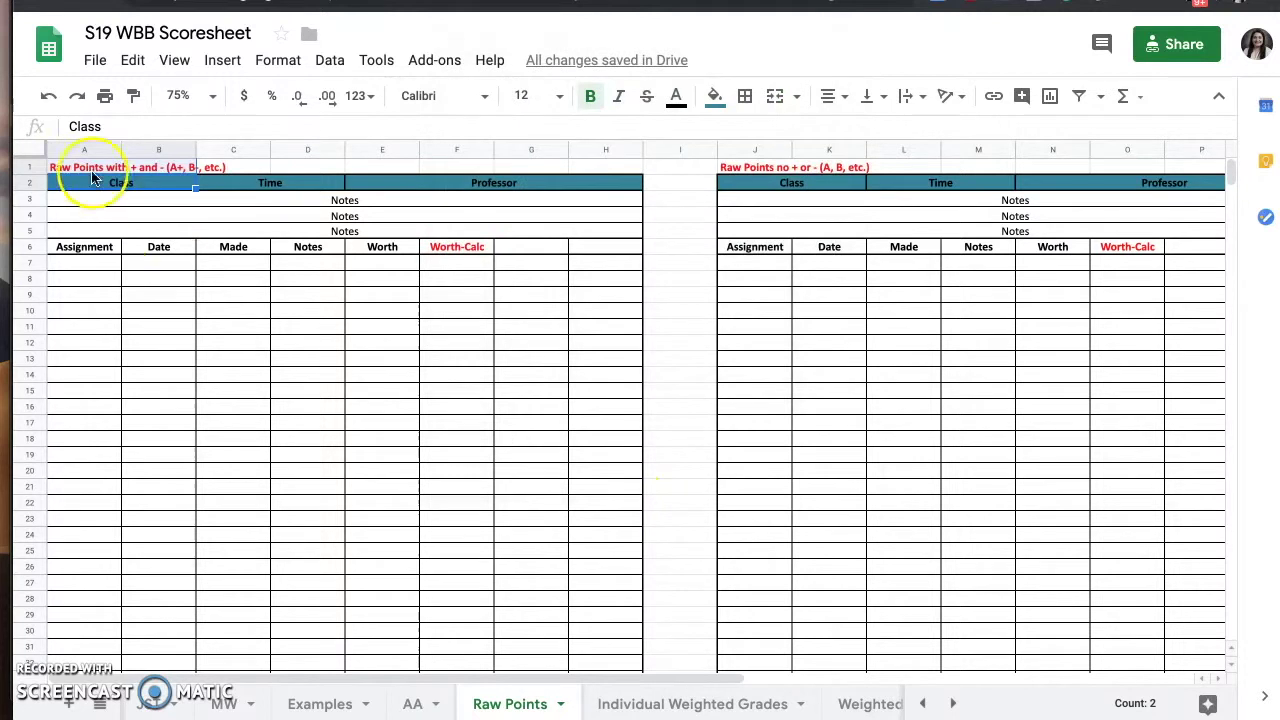
{"action": "left_click", "coordinate": [104, 232]}
{"action": "left_click_drag", "start_coordinate": [93, 181], "coordinate": [607, 545]}
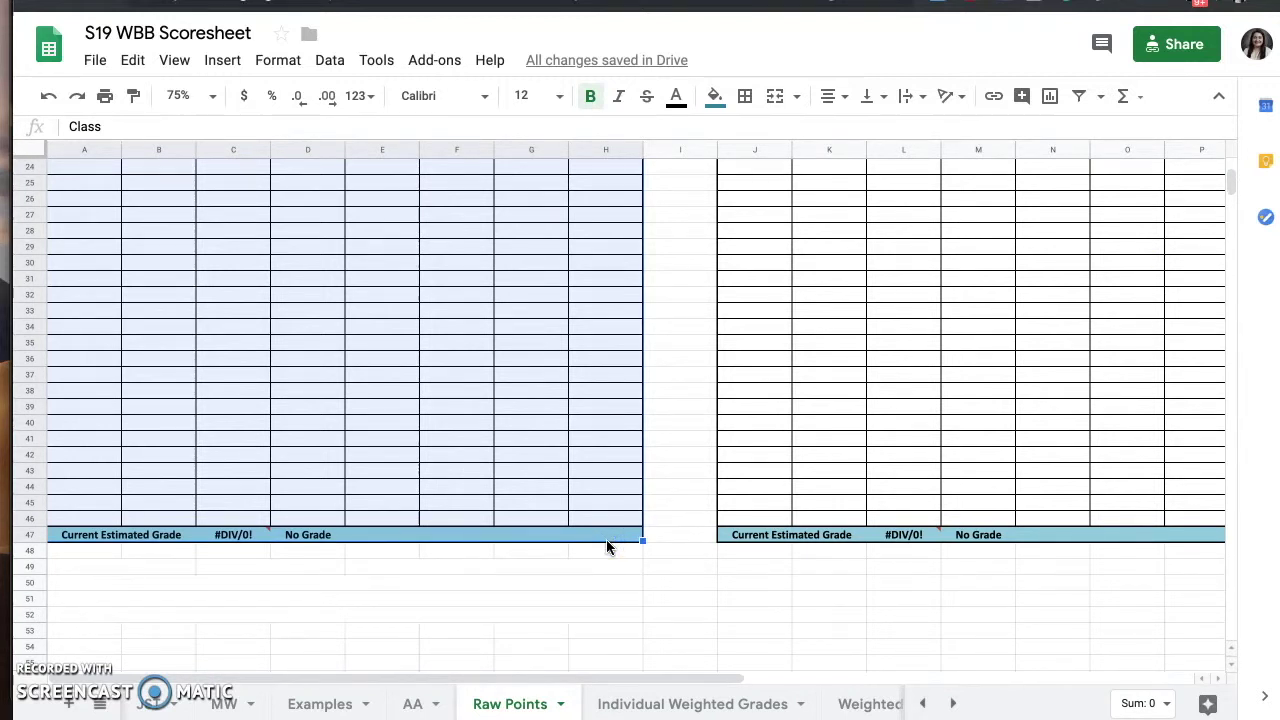
{"action": "mouse_move", "coordinate": [607, 545]}
{"action": "left_mouse_down"}
{"action": "mouse_move", "coordinate": [594, 507]}
{"action": "mouse_move", "coordinate": [608, 537]}
{"action": "left_mouse_up"}
- Paste the copied Raw Points template into the AA sheet starting at A3
{"action": "left_click", "coordinate": [411, 706]}
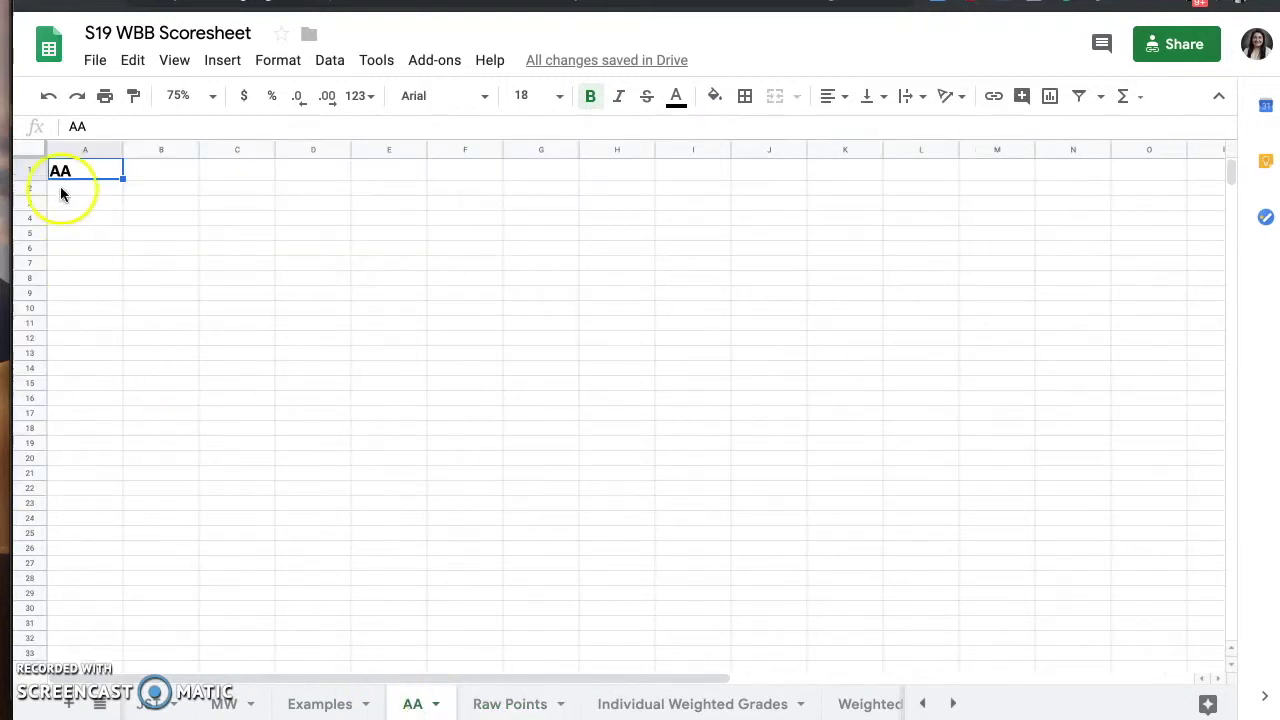
{"action": "left_click", "coordinate": [71, 205]}
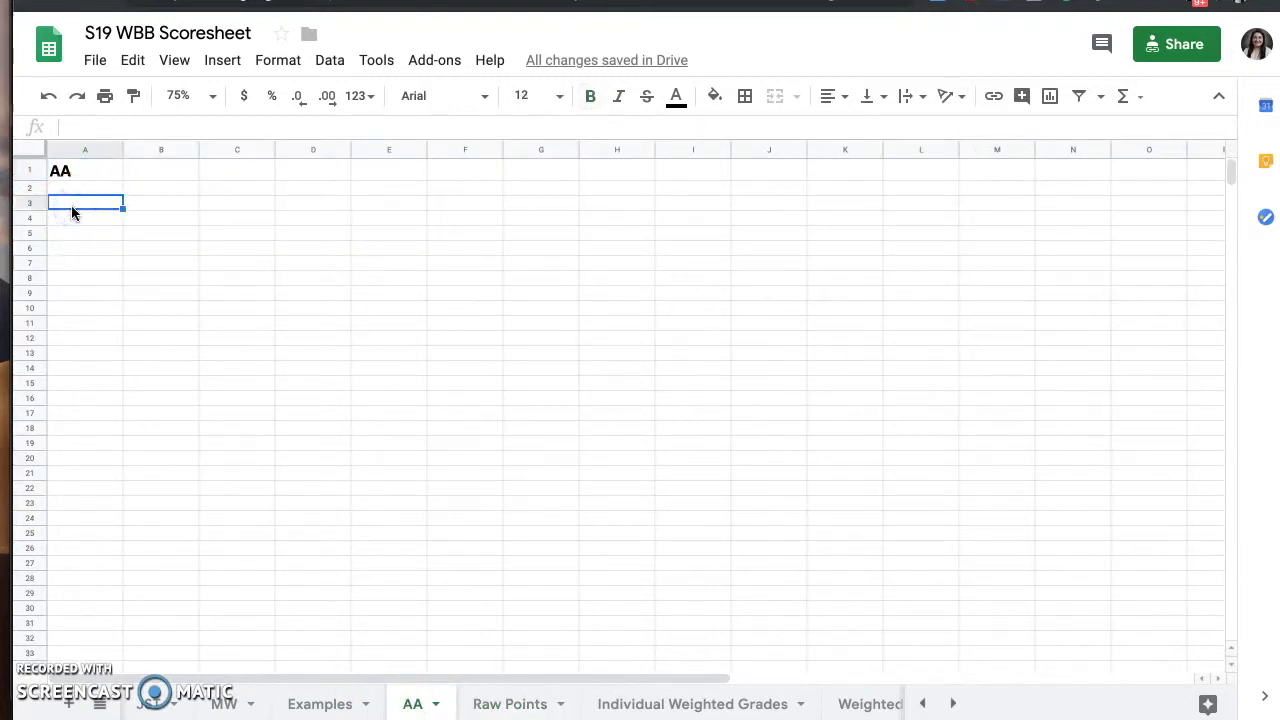
{"action": "type", "text": "Class\tTime\tProfessor Notes Notes Notes Assignment\tDate\tMade\tNotes\tWorth\tWorth-Calc"}
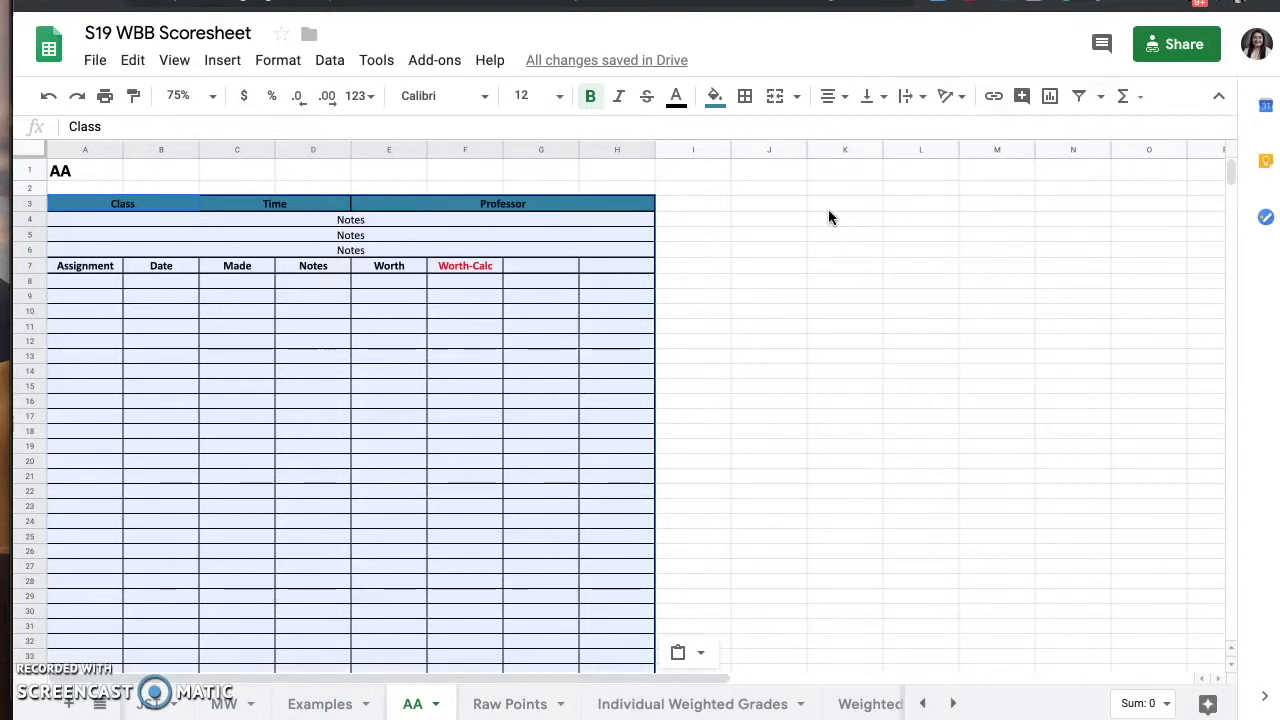
- Enter PSYC 1030, MWF 8:00am - 8:55am, and the professor's name and e-mail in the grid header
{"action": "left_click", "coordinate": [711, 208]}
{"action": "left_click", "coordinate": [127, 207]}
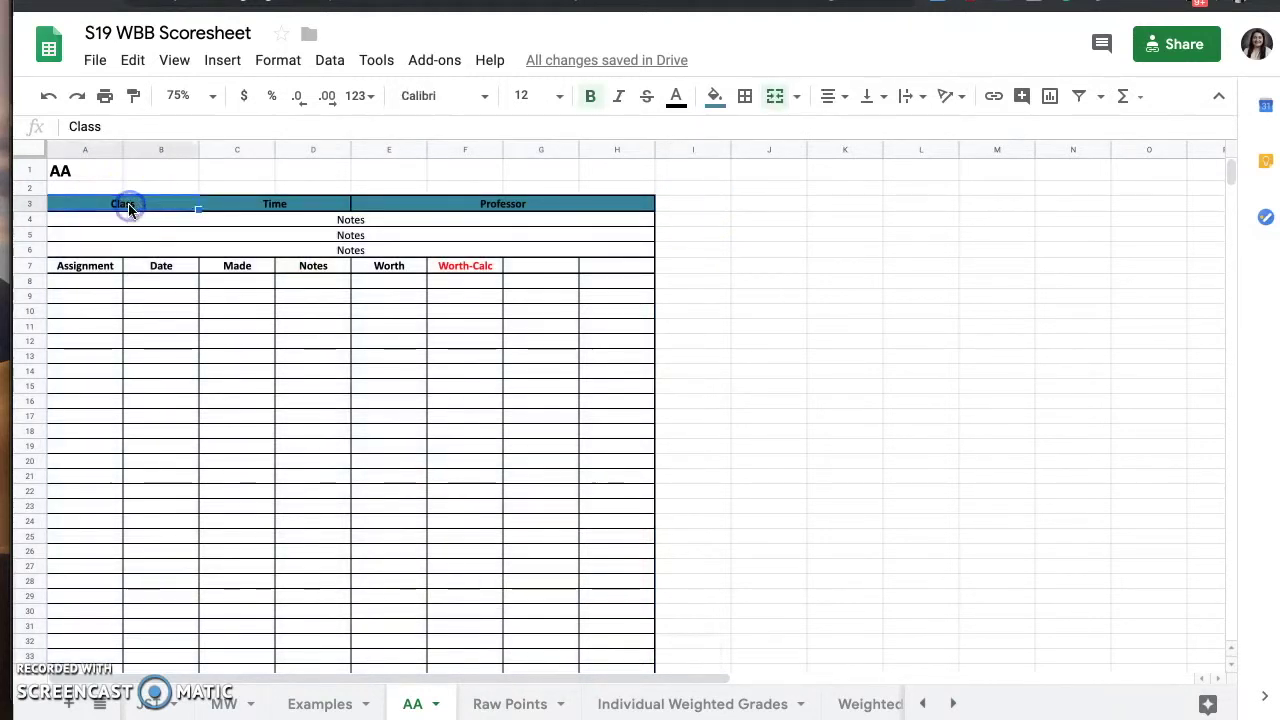
{"action": "type", "text": "PSYC 1030"}
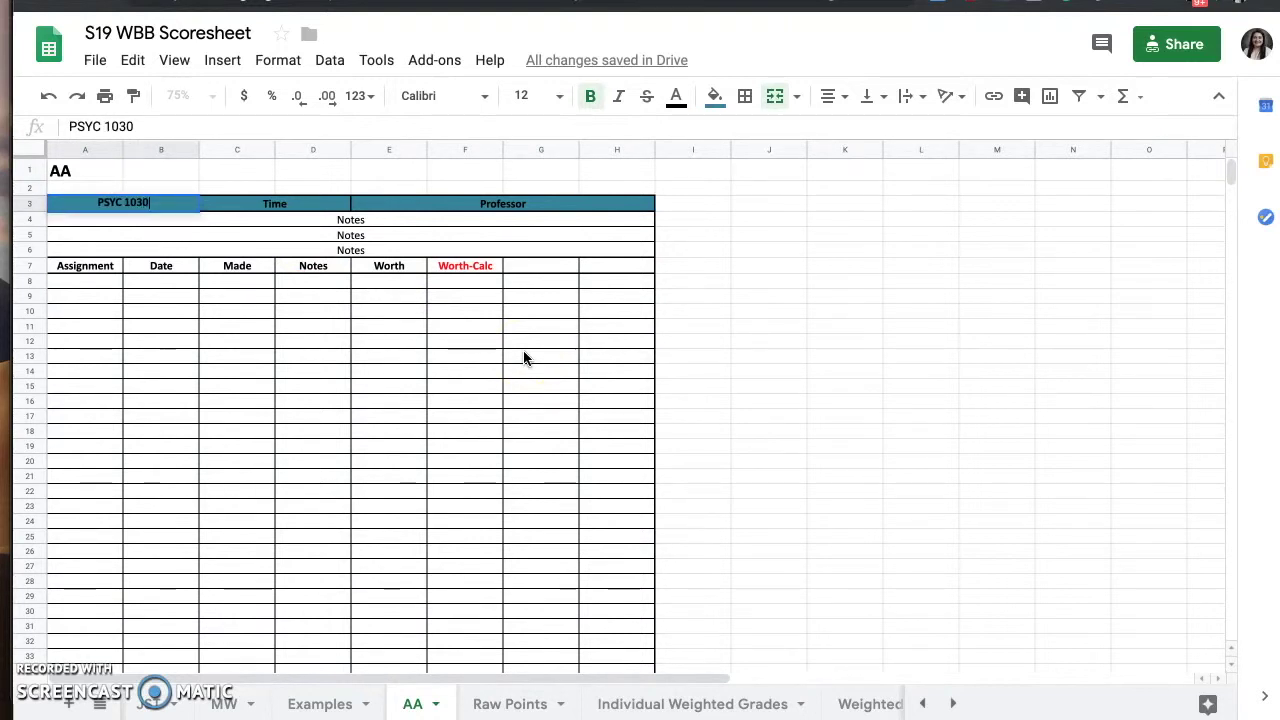
{"action": "key", "text": "Tab"}
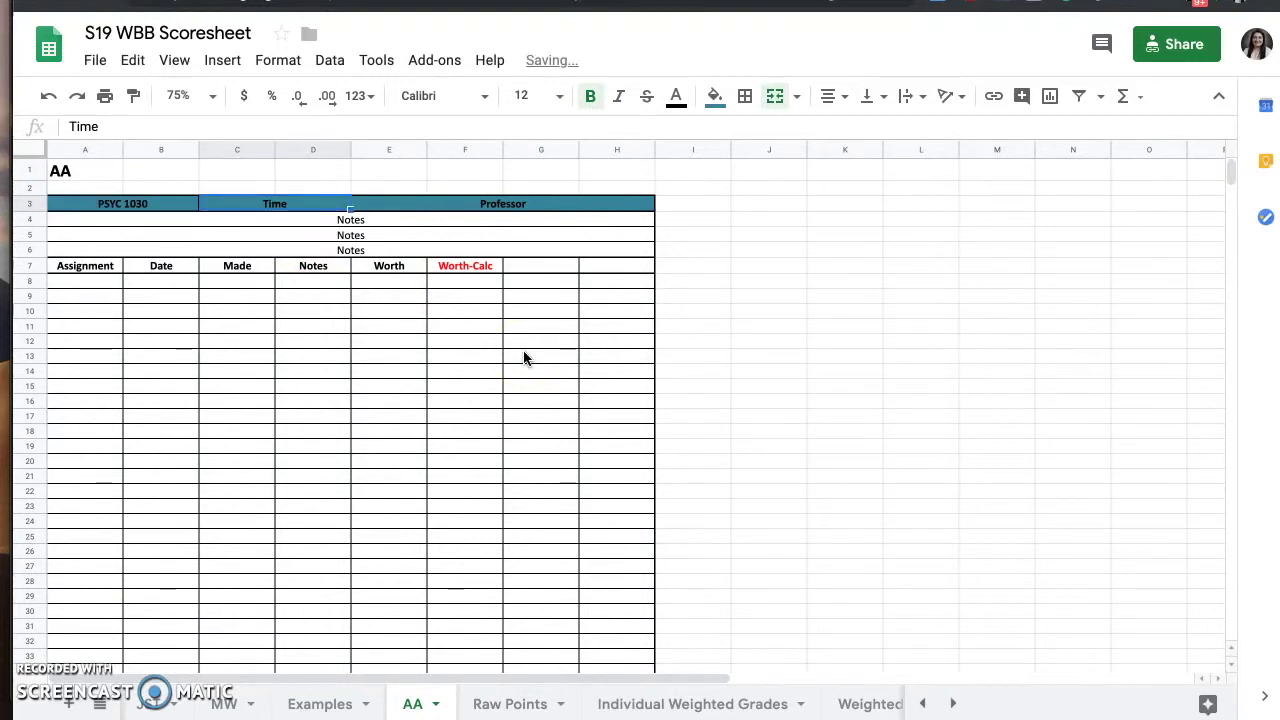
{"action": "type", "text": "MWF 8:00am - 8:55am"}
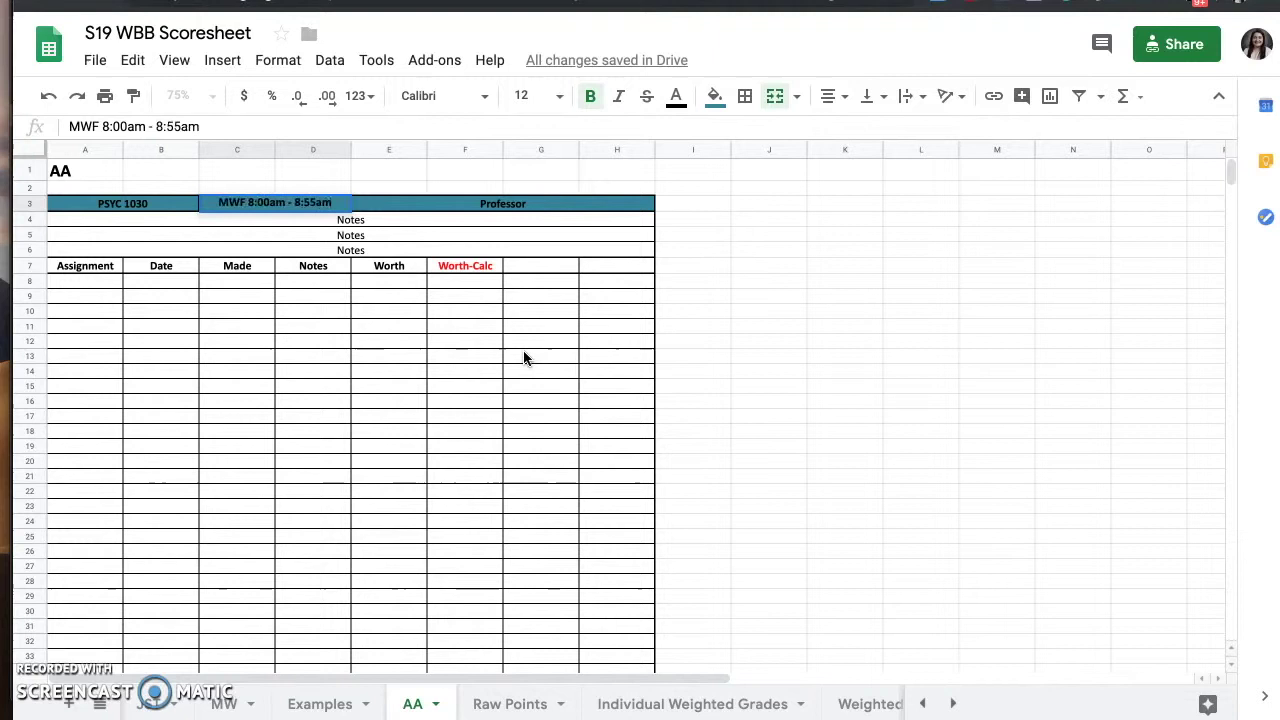
{"action": "key", "text": "Tab"}
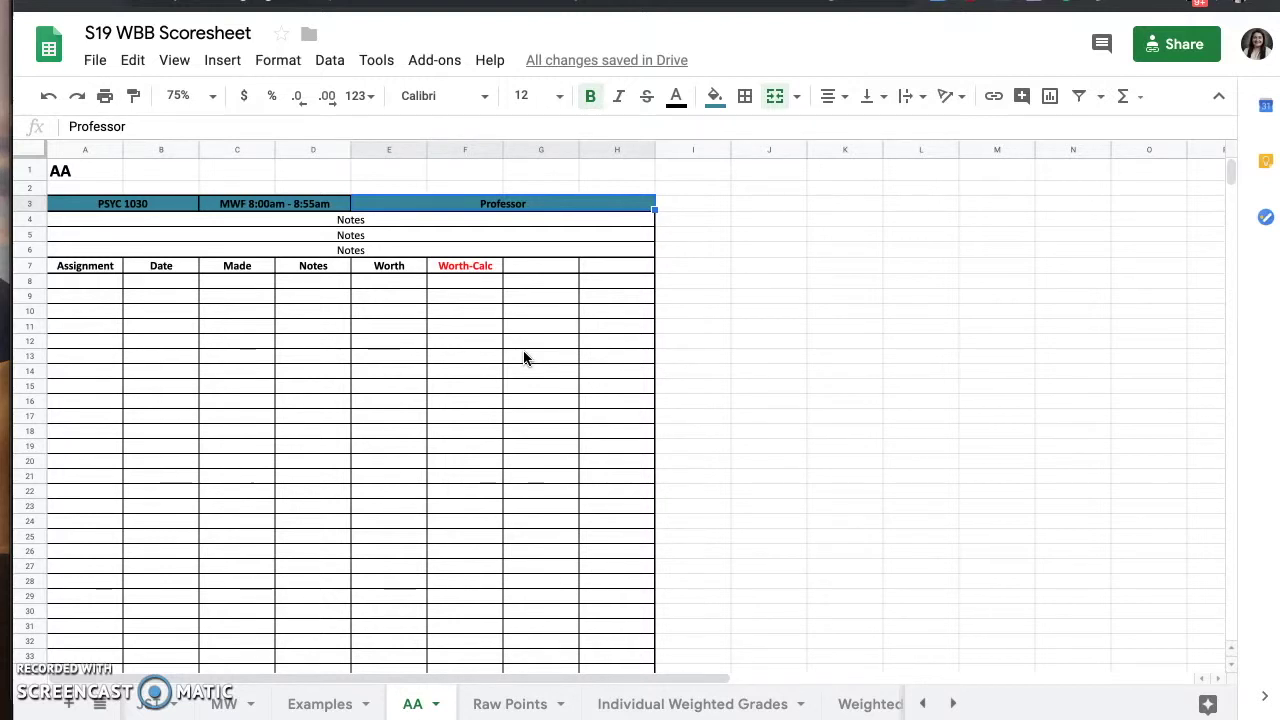
{"action": "type", "text": "Auc"}
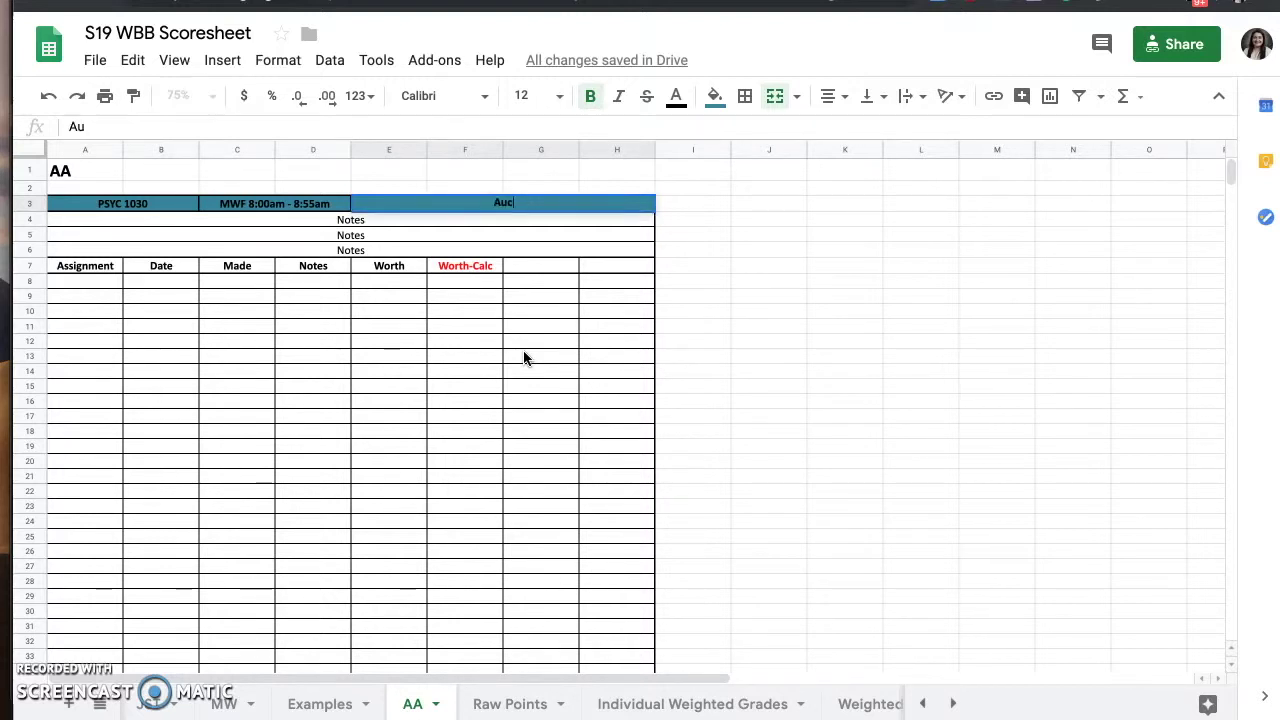
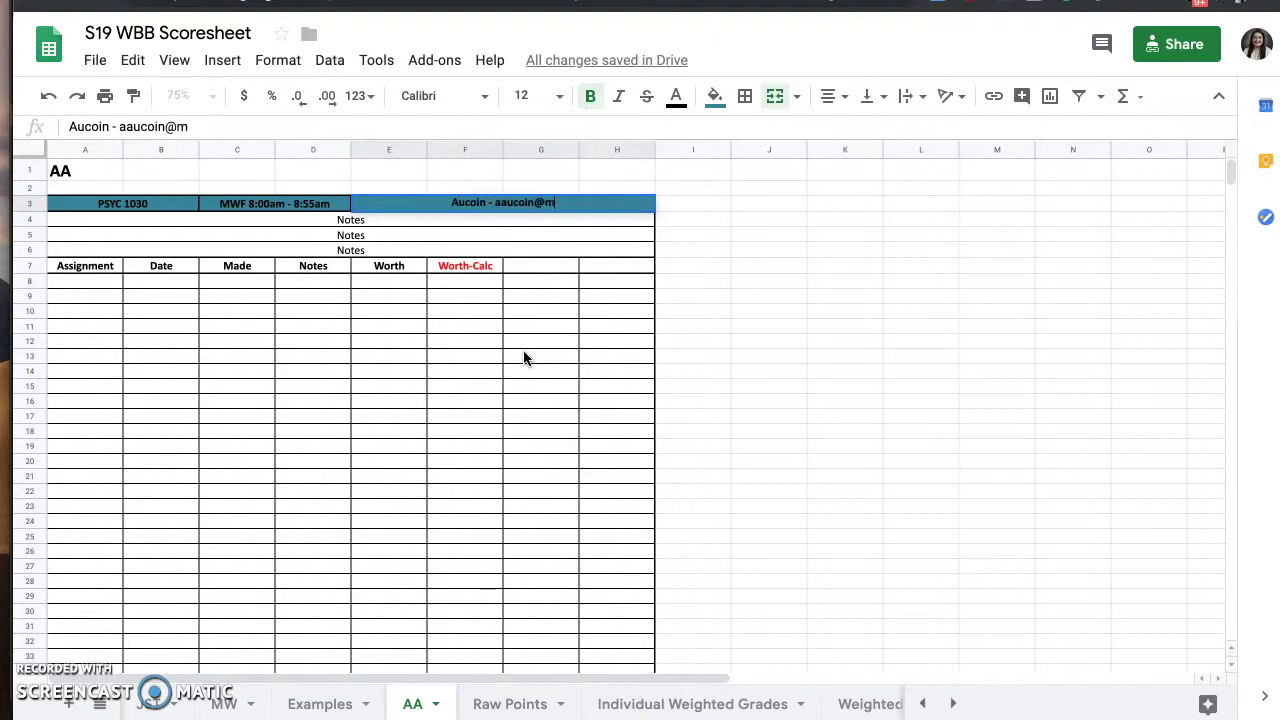
{"action": "key", "text": "Return"}
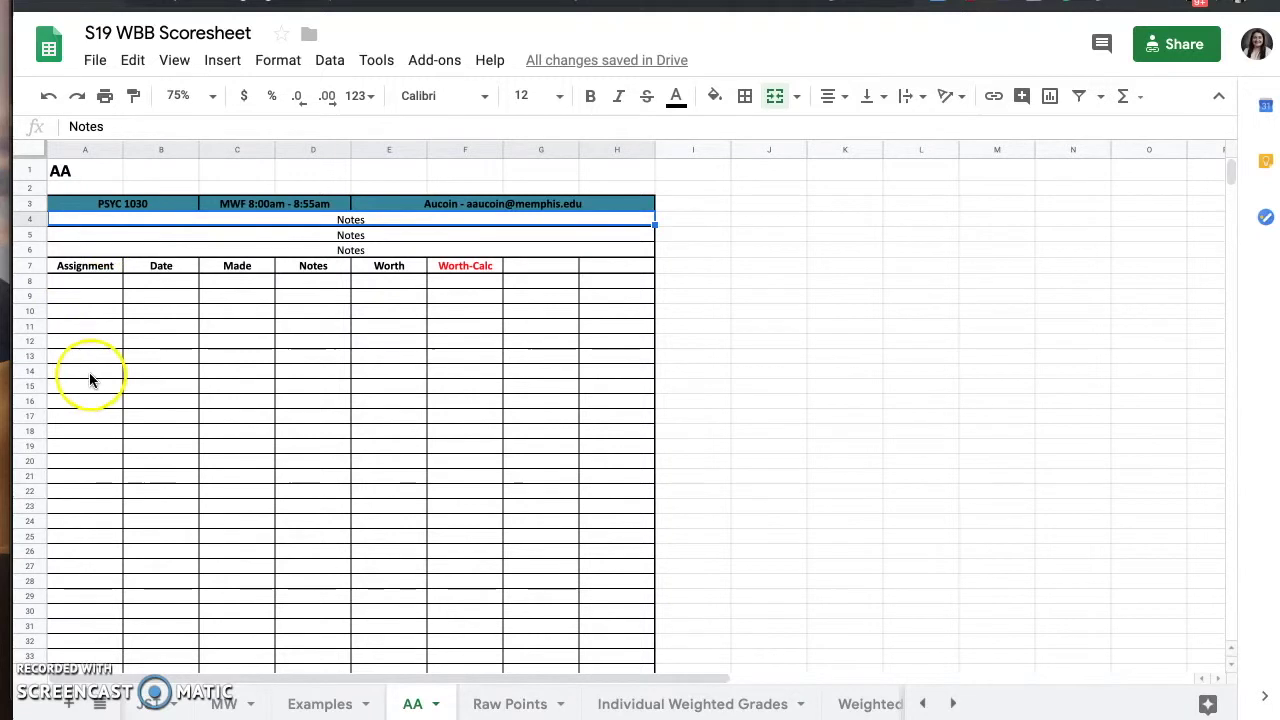
- Enter Quiz 1 through Quiz 10 down column A starting at A8
{"action": "left_click", "coordinate": [104, 279]}
{"action": "type", "text": "Quiz 1"}
{"action": "key", "text": "Return"}
{"action": "type", "text": "Quiz 2"}
{"action": "key", "text": "Return"}
{"action": "type", "text": "Quiz 3"}
{"action": "key", "text": "Return"}
{"action": "key", "text": "Up"}
{"action": "key", "text": "Up"}
{"action": "left_click", "coordinate": [88, 330]}
{"action": "type", "text": "Quiz 4"}
{"action": "key", "text": "Return"}
{"action": "type", "text": "Quiz 5"}
{"action": "key", "text": "Return"}
{"action": "type", "text": "Quiz 6"}
{"action": "key", "text": "Return"}
{"action": "type", "text": "Quiz 7"}
{"action": "key", "text": "Return"}
{"action": "type", "text": "Quiz 8"}
- Add Test 1–Test 3, Paper 1, Paper 2 and Final Exam below the quizzes, checking Examples for reference
{"action": "key", "text": "Return"}
{"action": "type", "text": "Quiz 9"}
{"action": "key", "text": "Return"}
{"action": "type", "text": "Quiz 10"}
{"action": "left_click", "coordinate": [320, 704]}
{"action": "left_click", "coordinate": [413, 704]}
{"action": "type", "text": "Test 1"}
{"action": "key", "text": "Return"}
{"action": "type", "text": "Test 2"}
{"action": "key", "text": "Return"}
{"action": "type", "text": "Test 3"}
{"action": "key", "text": "Return"}
{"action": "type", "text": "Paper"}
{"action": "left_click", "coordinate": [305, 698]}
{"action": "left_click", "coordinate": [413, 704]}
{"action": "type", "text": "1"}
{"action": "key", "text": "Return"}
{"action": "type", "text": "Paper 2"}
{"action": "key", "text": "Return"}
{"action": "left_click", "coordinate": [315, 708]}
{"action": "left_click", "coordinate": [412, 706]}
{"action": "type", "text": "Final Exam"}
{"action": "key", "text": "Return"}
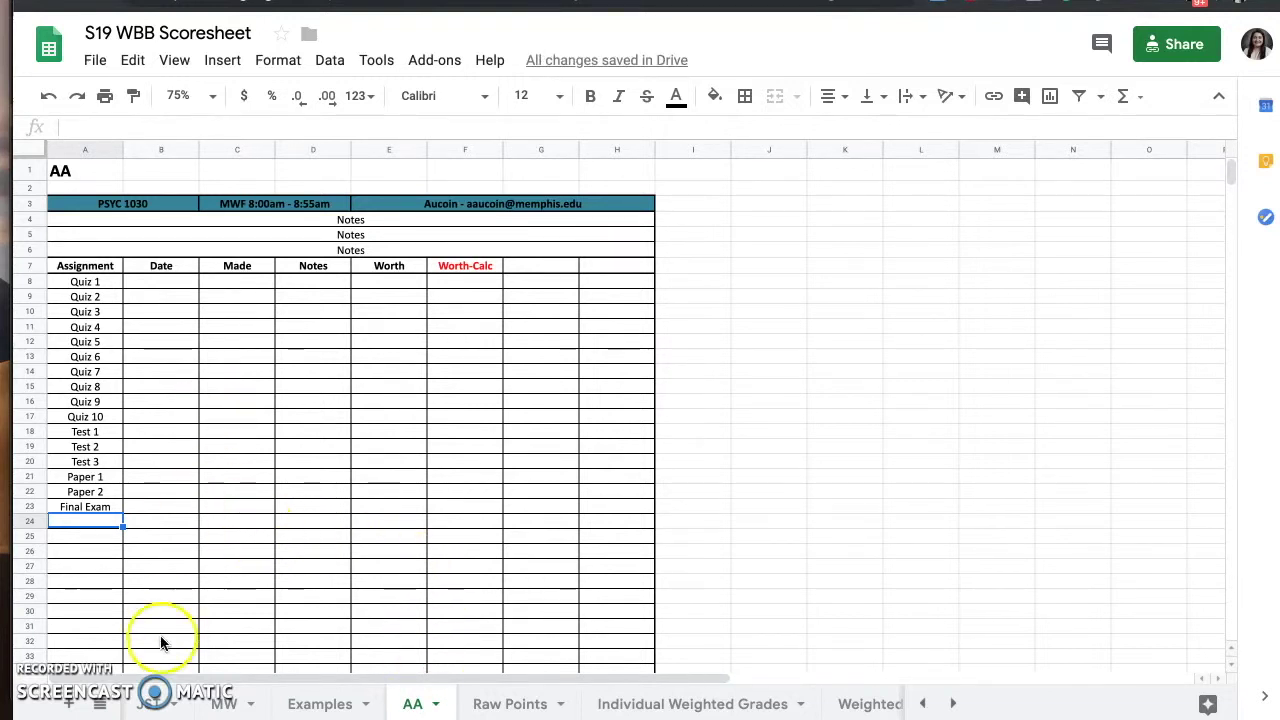
{"action": "left_click", "coordinate": [186, 283]}
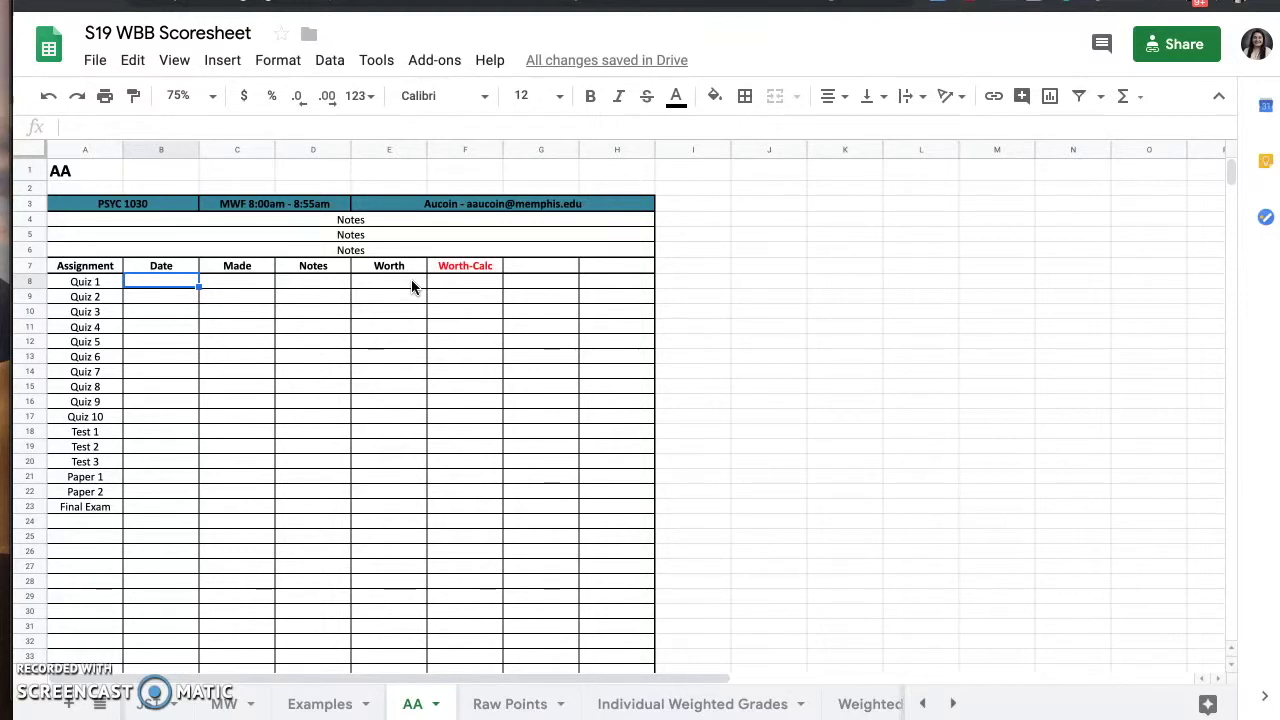
- Enter Worth 25 for Quiz 1–10 and 100 for Test 1 through Final Exam
{"action": "left_click", "coordinate": [320, 703]}
{"action": "left_click", "coordinate": [412, 703]}
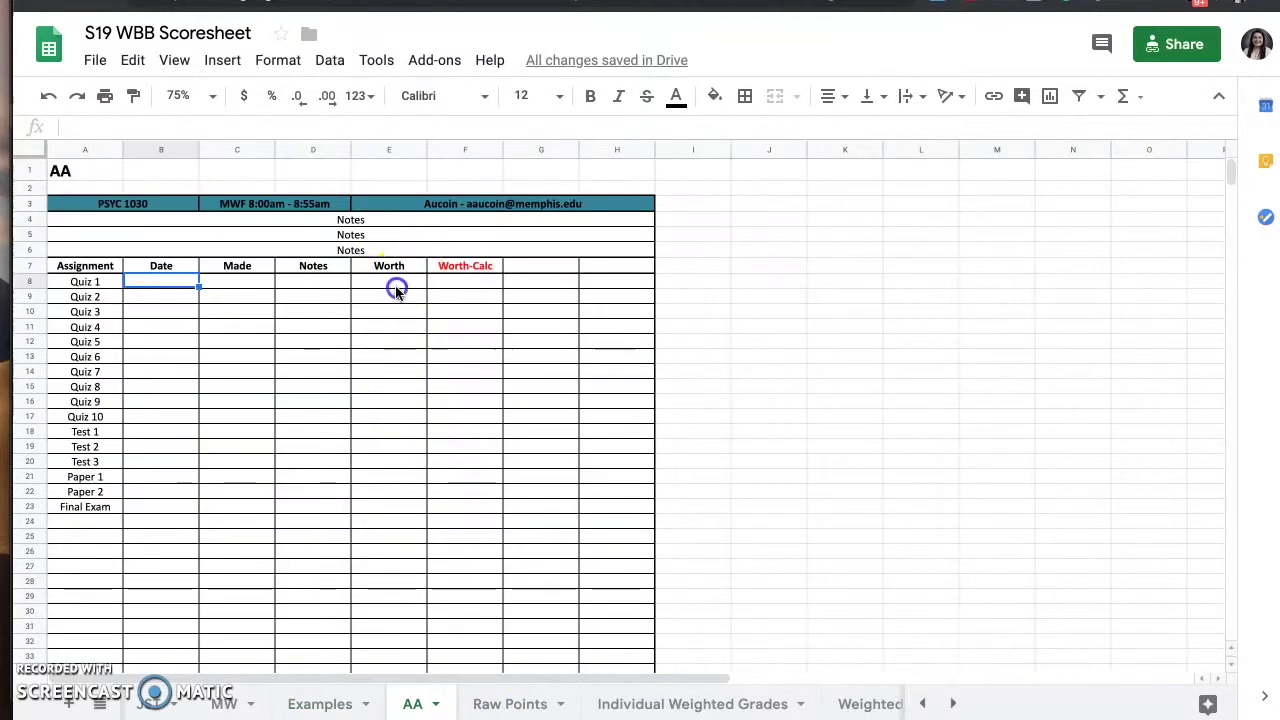
{"action": "left_click", "coordinate": [396, 290]}
{"action": "type", "text": "25 25 25 25 25 25 25 25 25 25"}
{"action": "left_click", "coordinate": [320, 703]}
{"action": "left_click", "coordinate": [412, 703]}
{"action": "type", "text": "100 100 100 100 100 100"}
{"action": "left_click", "coordinate": [320, 703]}
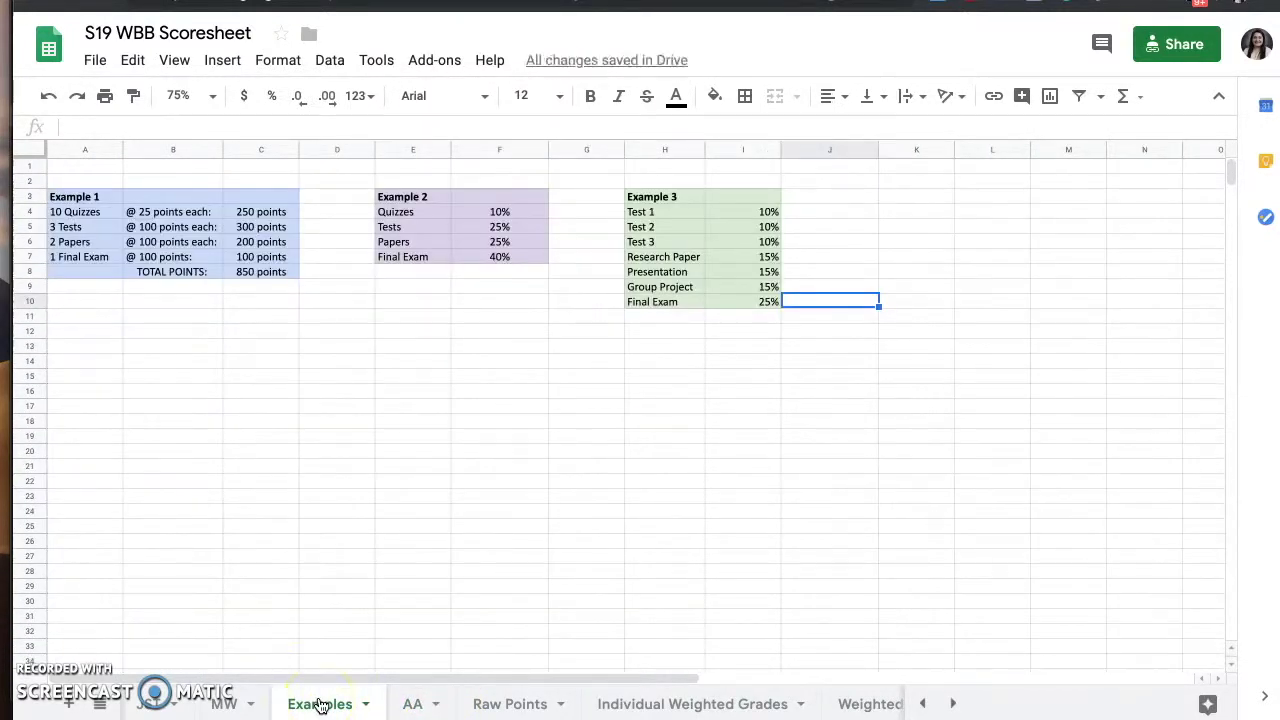
{"action": "left_click", "coordinate": [412, 703]}
{"action": "left_click", "coordinate": [532, 515]}
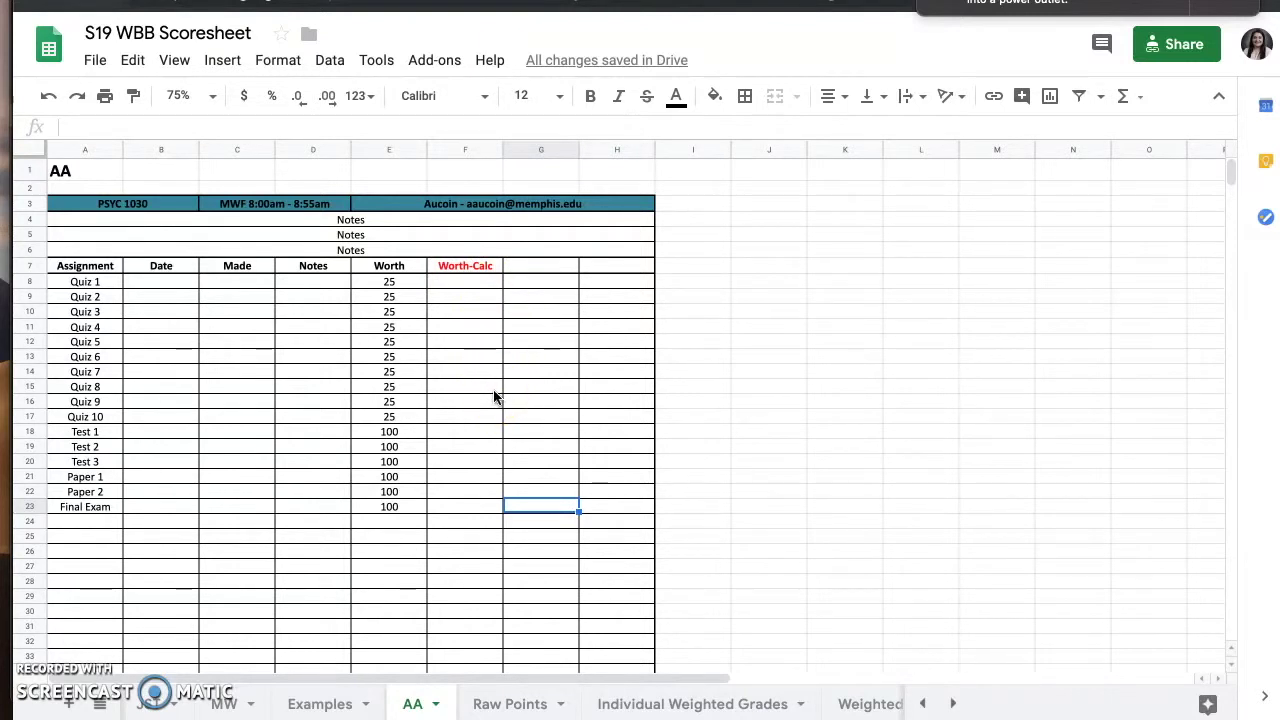
{"action": "left_click", "coordinate": [469, 285]}
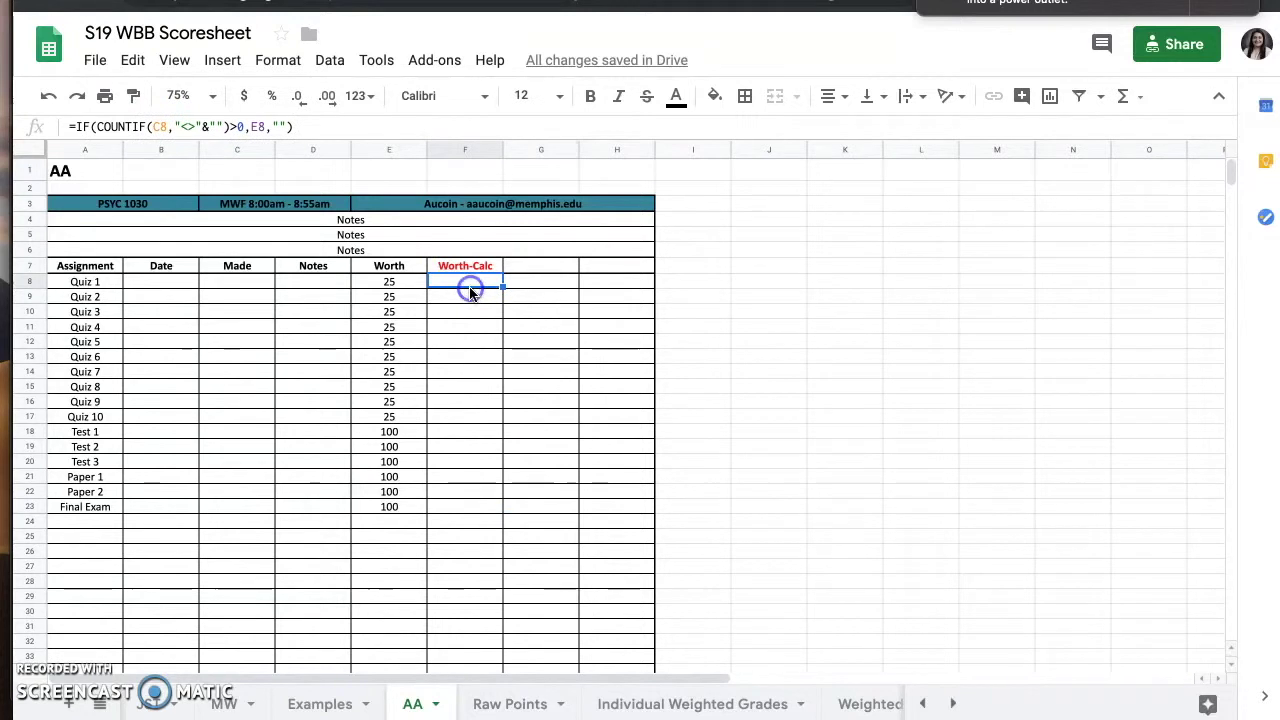
{"action": "key", "text": "Down"}
{"action": "key", "text": "Down"}
{"action": "key", "text": "Down"}
{"action": "key", "text": "Down"}
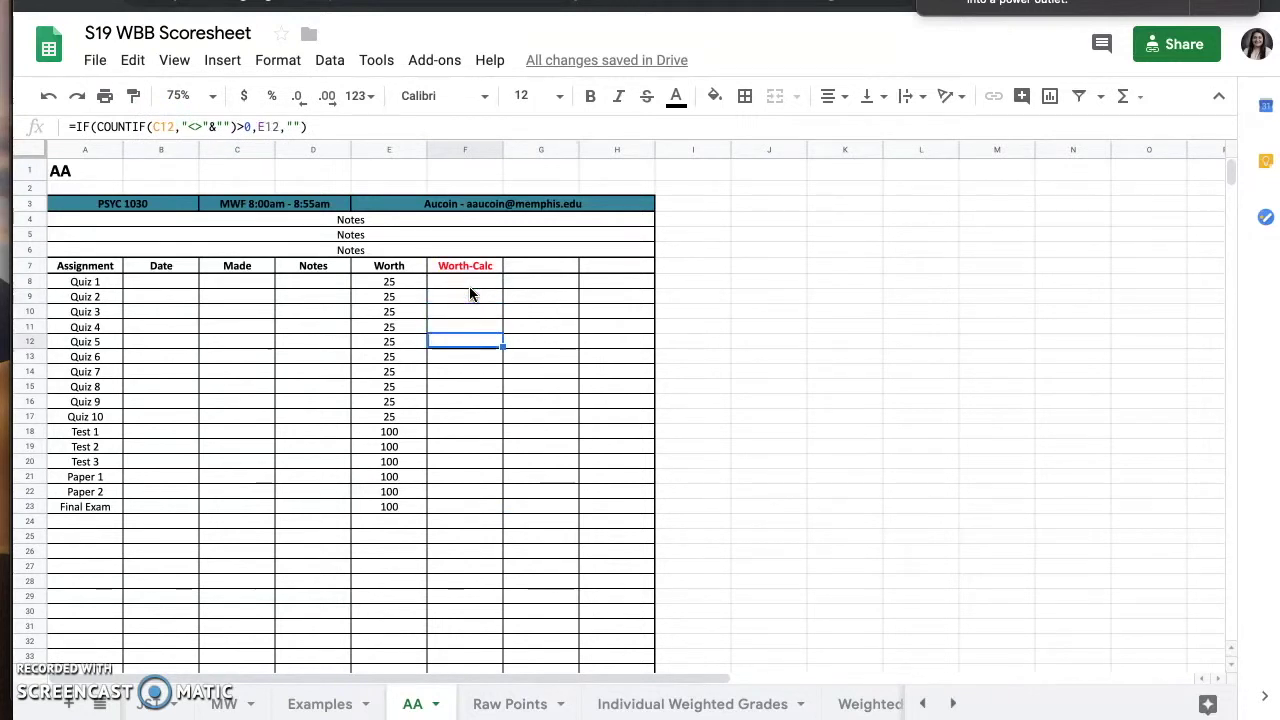
{"action": "key", "text": "Down"}
{"action": "key", "text": "Down"}
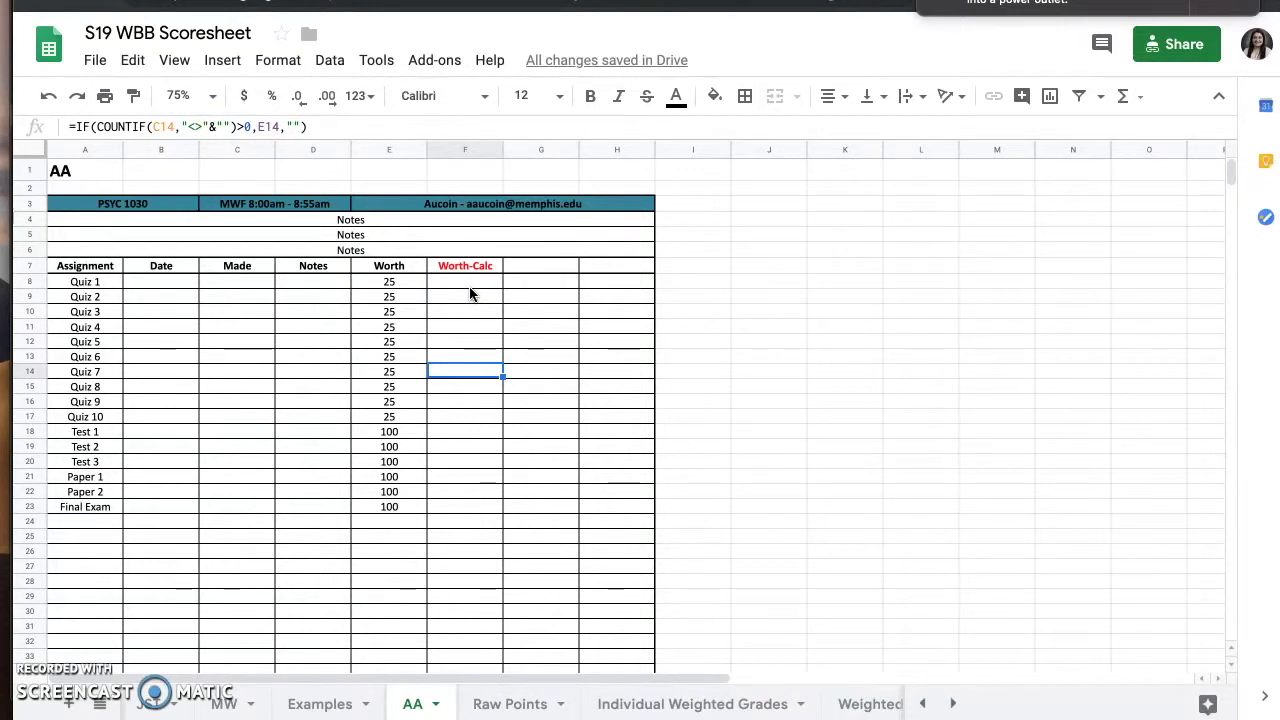
{"action": "scroll", "coordinate": [470, 293], "scroll_direction": "down", "scroll_amount": 5}
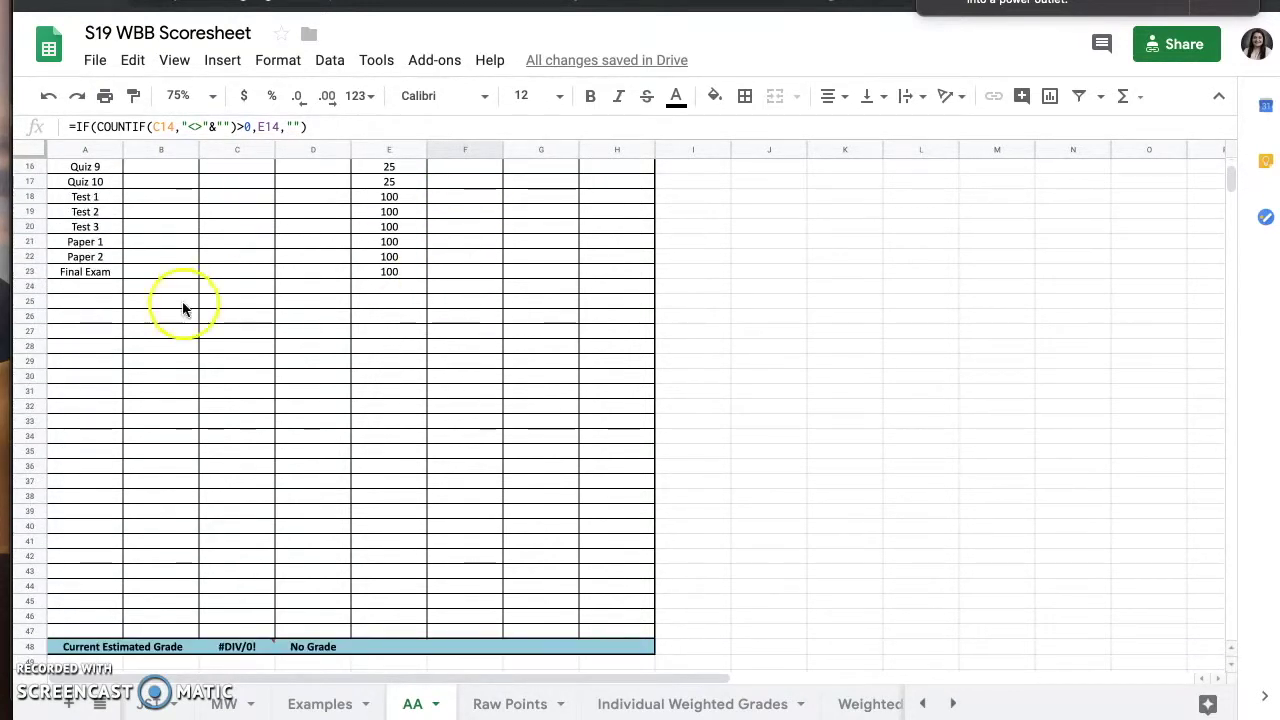
{"action": "scroll", "coordinate": [429, 520], "scroll_direction": "up", "scroll_amount": 5}
{"action": "scroll", "coordinate": [429, 521], "scroll_direction": "right", "scroll_amount": 1}
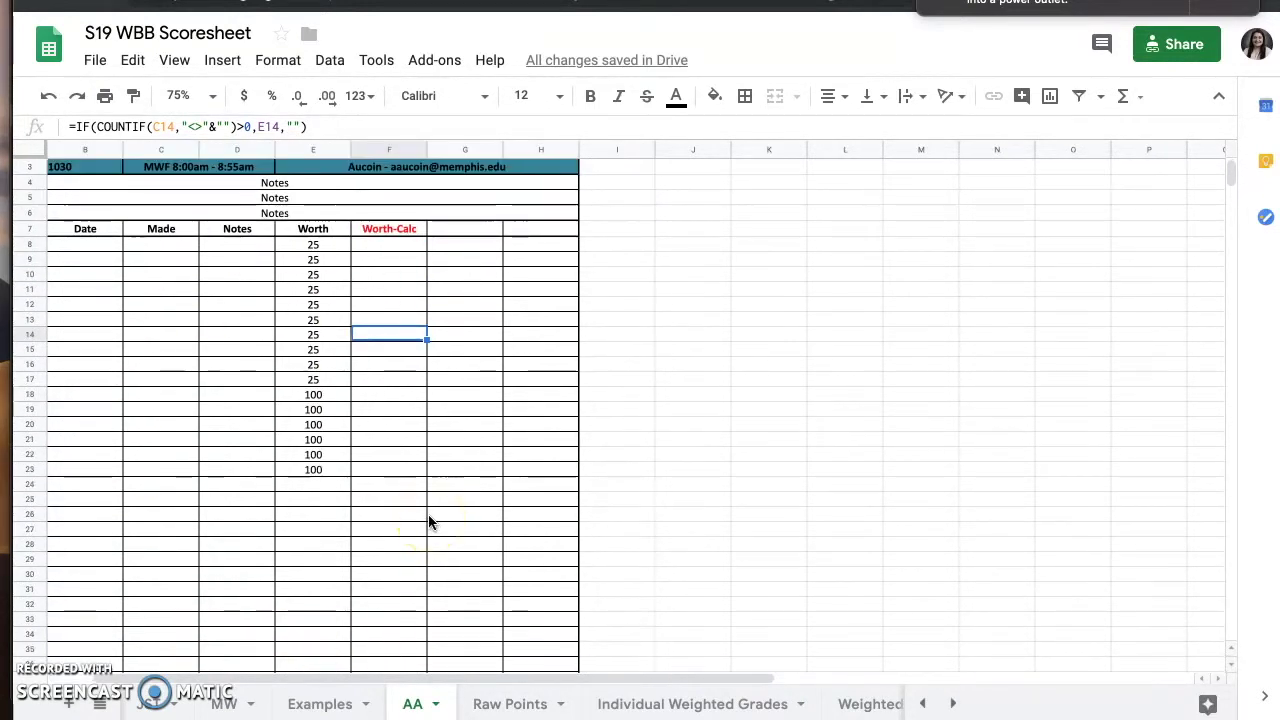
{"action": "scroll", "coordinate": [429, 520], "scroll_direction": "up", "scroll_amount": 1}
{"action": "scroll", "coordinate": [429, 520], "scroll_direction": "left", "scroll_amount": 1}
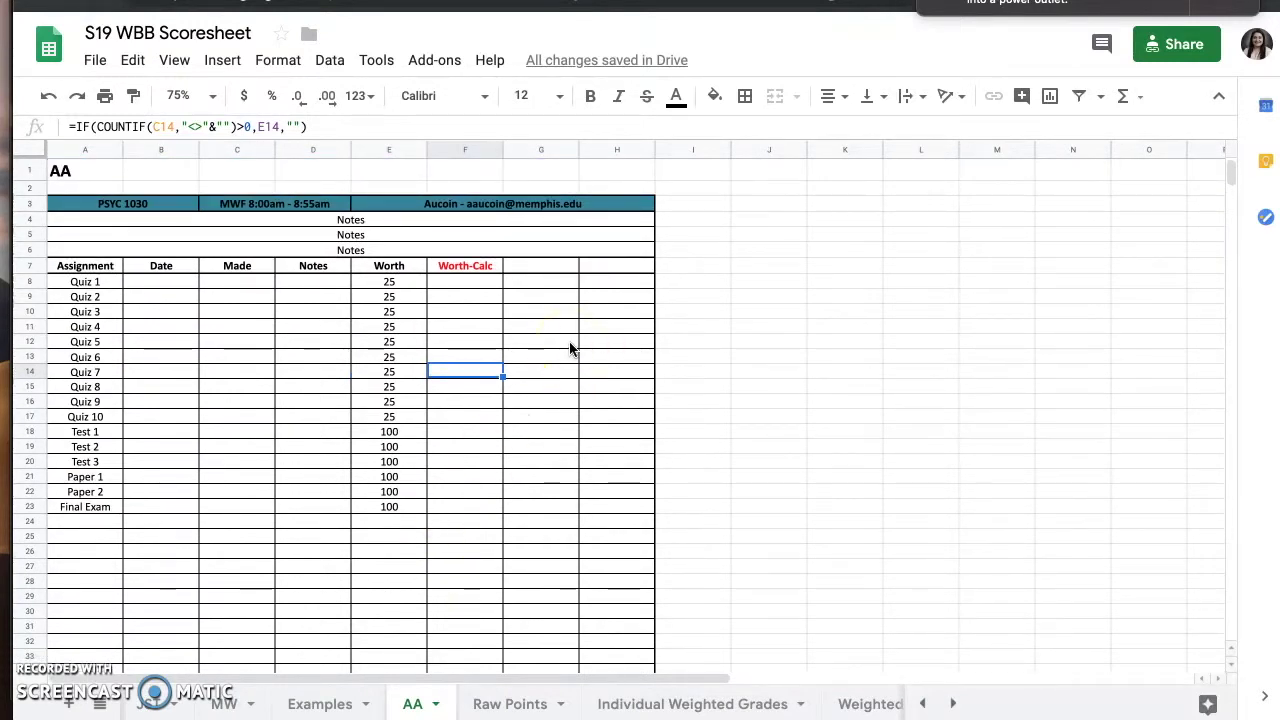
{"action": "type", "text": "56"}
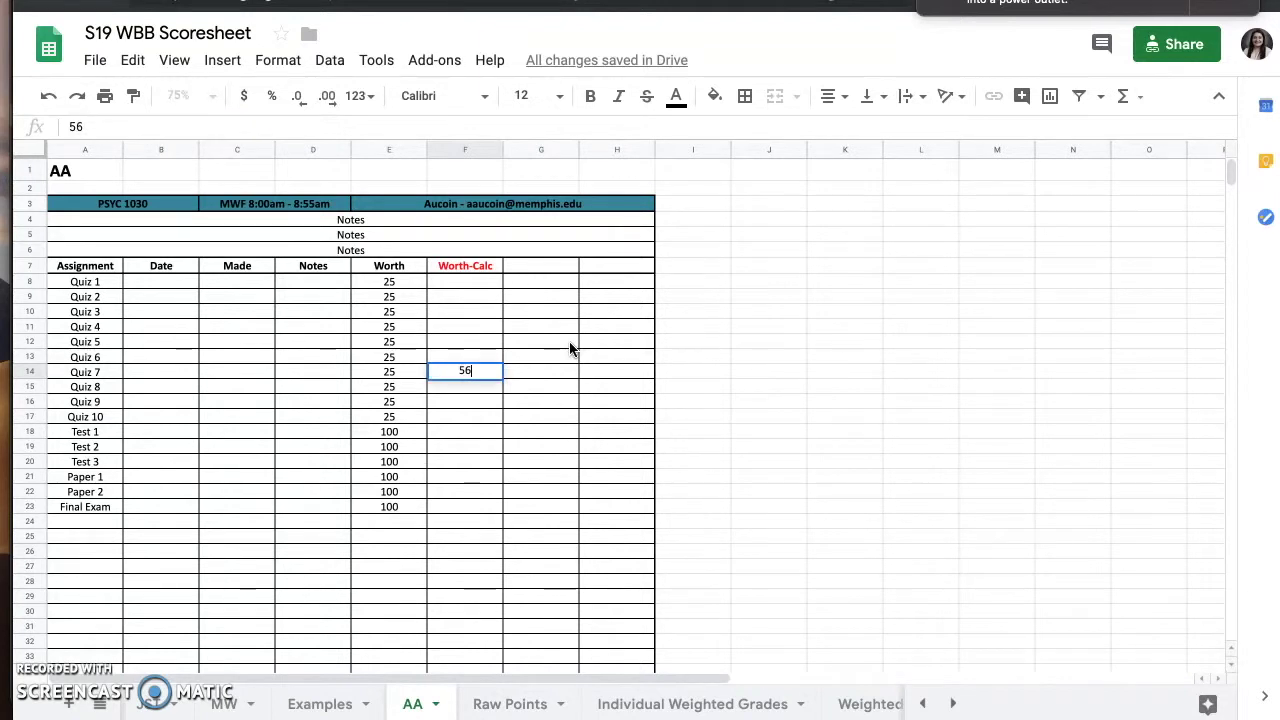
{"action": "key", "text": "Return"}
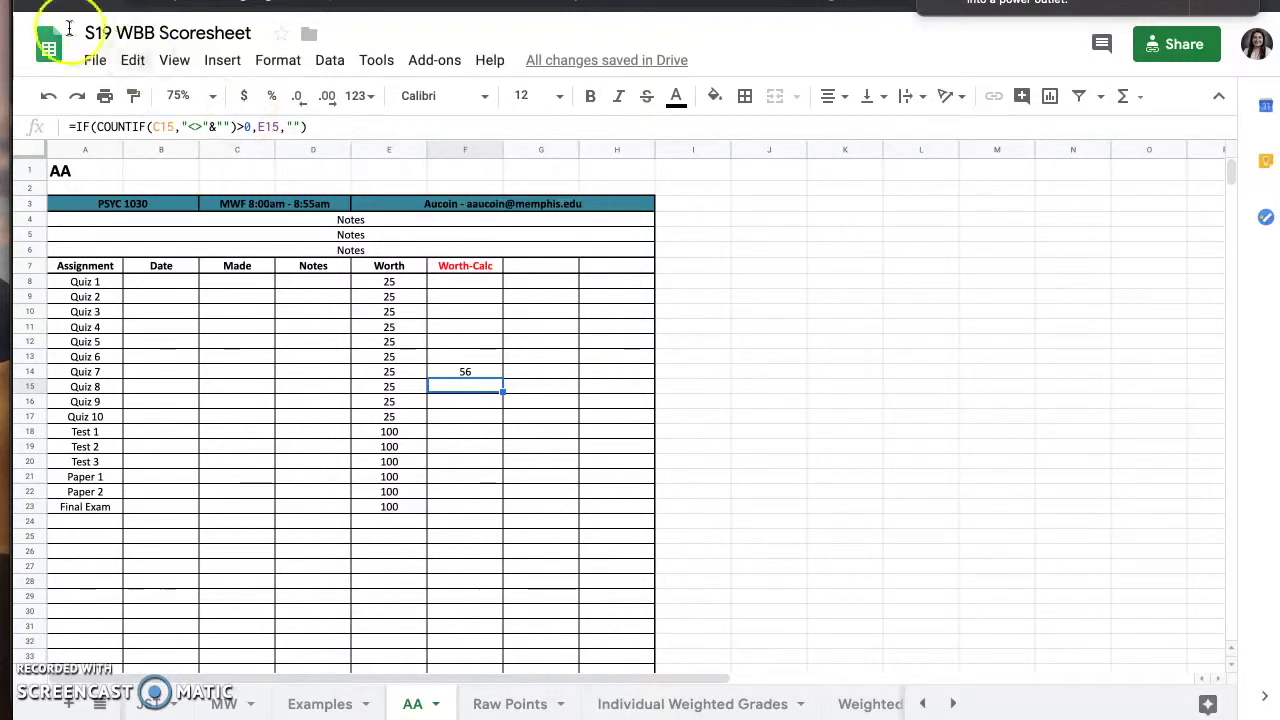
{"action": "left_click", "coordinate": [48, 97]}
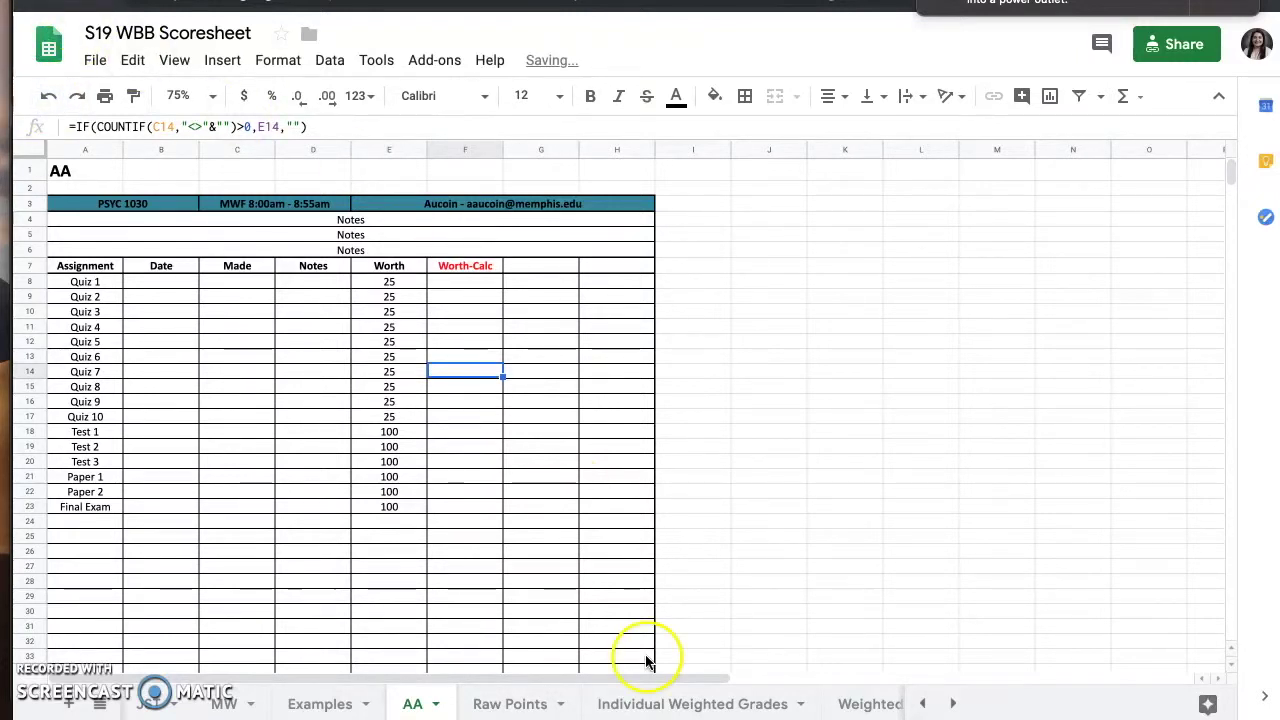
{"action": "left_click", "coordinate": [610, 553]}
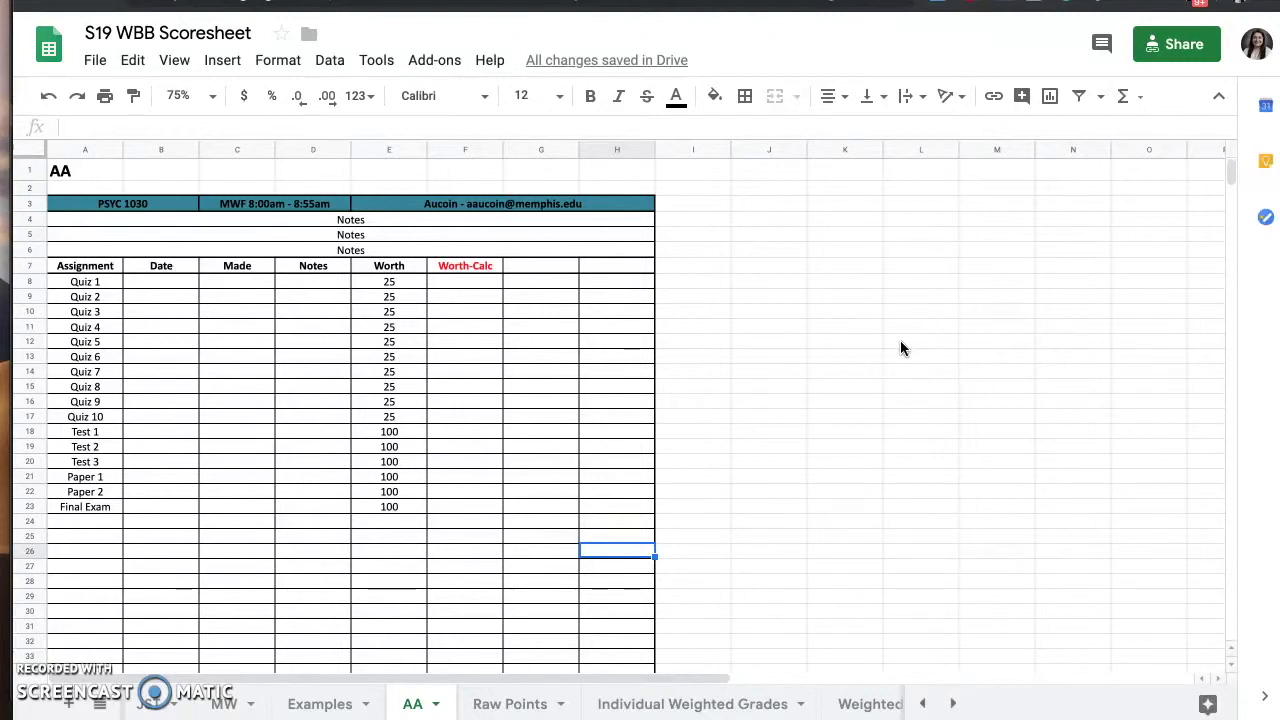
- Select the left Weighted Categories template (A2:H47), then return to AA and select I3
{"action": "left_click", "coordinate": [953, 703]}
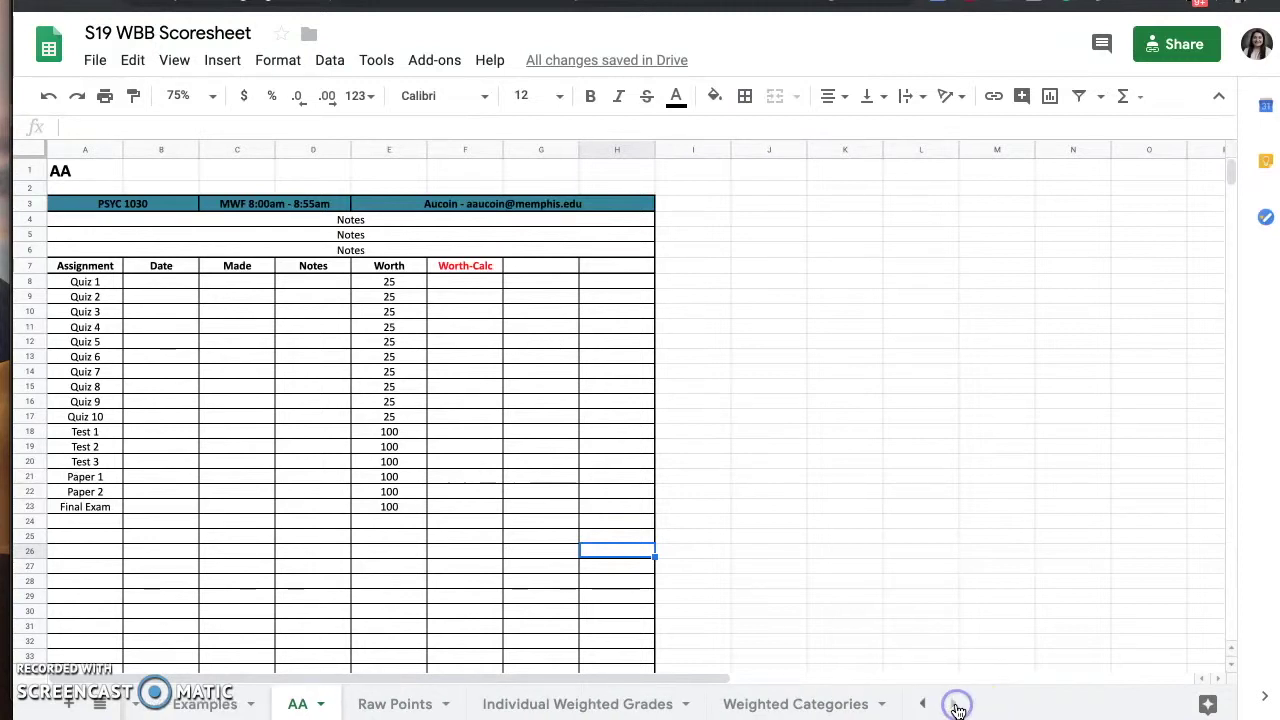
{"action": "left_click", "coordinate": [760, 705]}
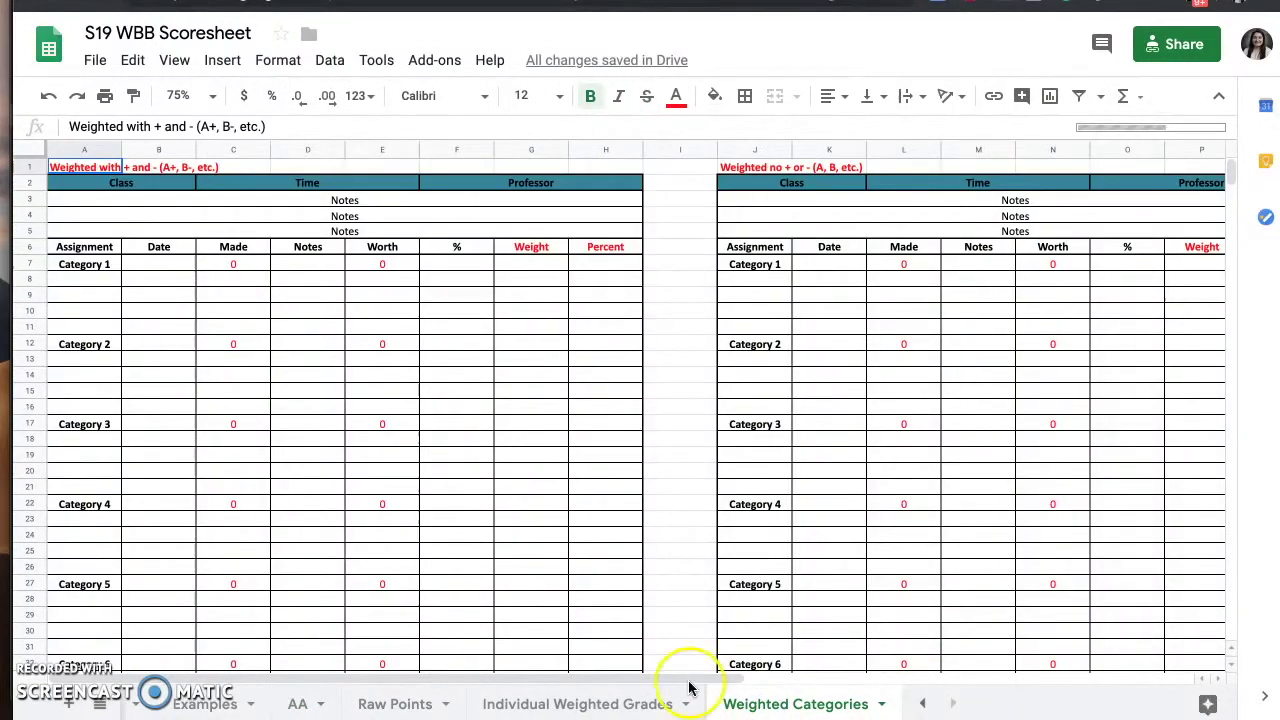
{"action": "left_click", "coordinate": [133, 188]}
{"action": "left_click_drag", "start_coordinate": [131, 184], "coordinate": [623, 631]}
{"action": "left_click_drag", "start_coordinate": [623, 712], "coordinate": [610, 551]}
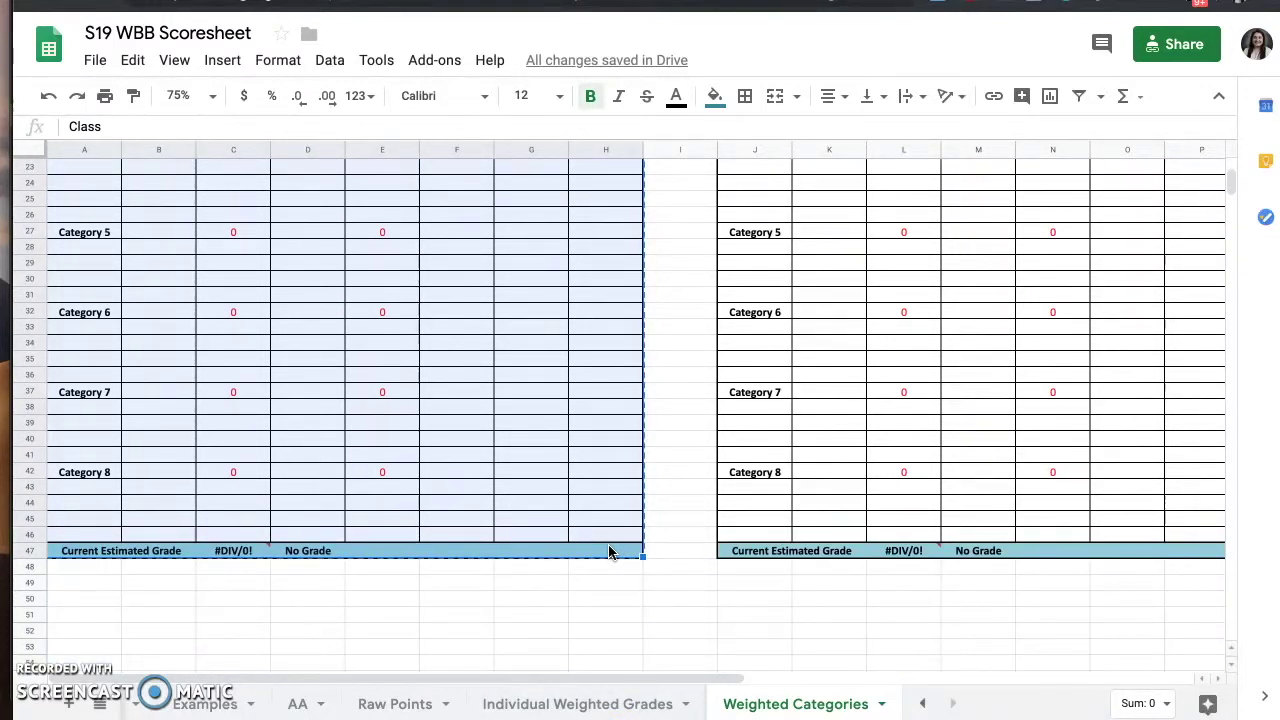
{"action": "left_click", "coordinate": [291, 702]}
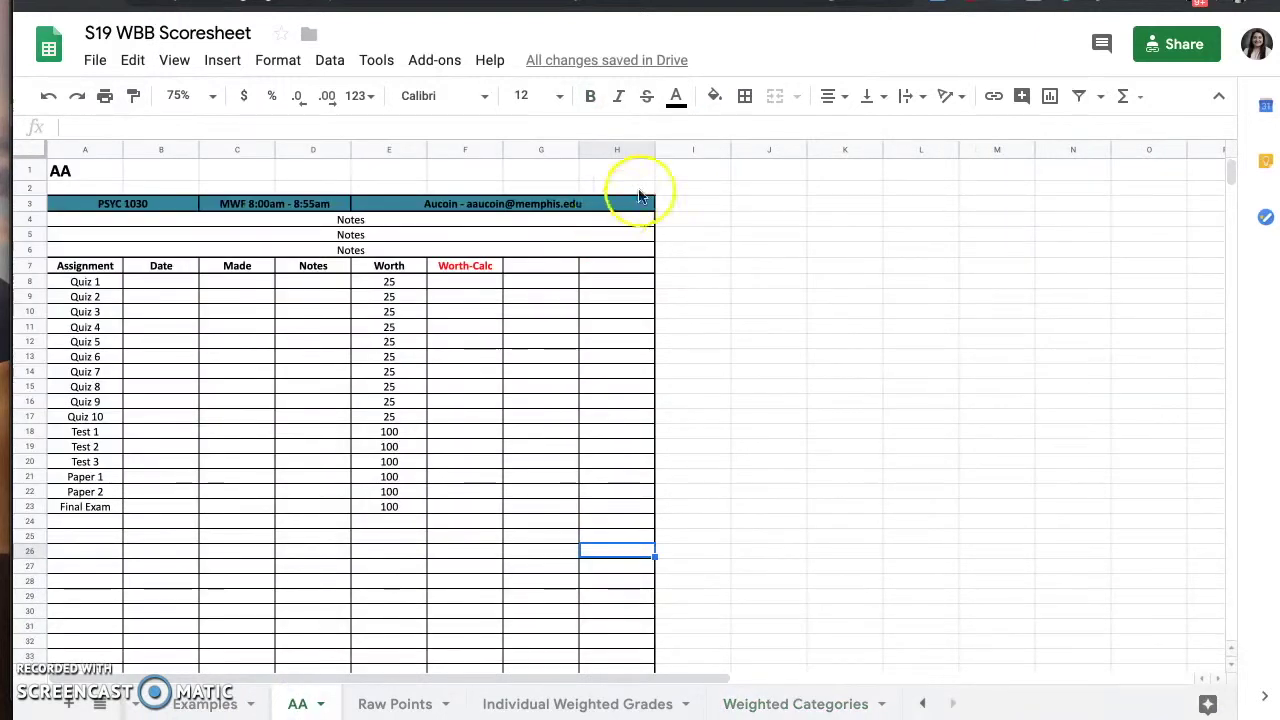
{"action": "left_click", "coordinate": [700, 205]}
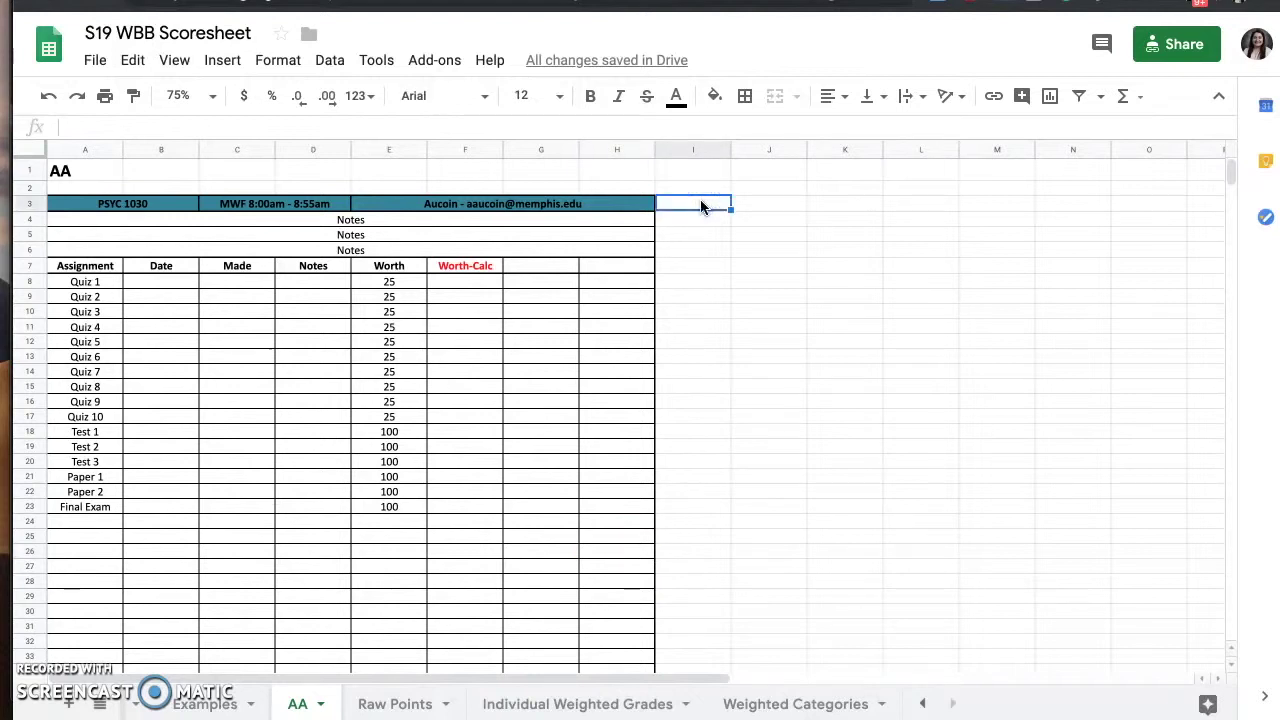
- Paste the weighted grade table at I3 beside the PSYC 1030 grid
{"action": "key", "text": "ctrl+v"}
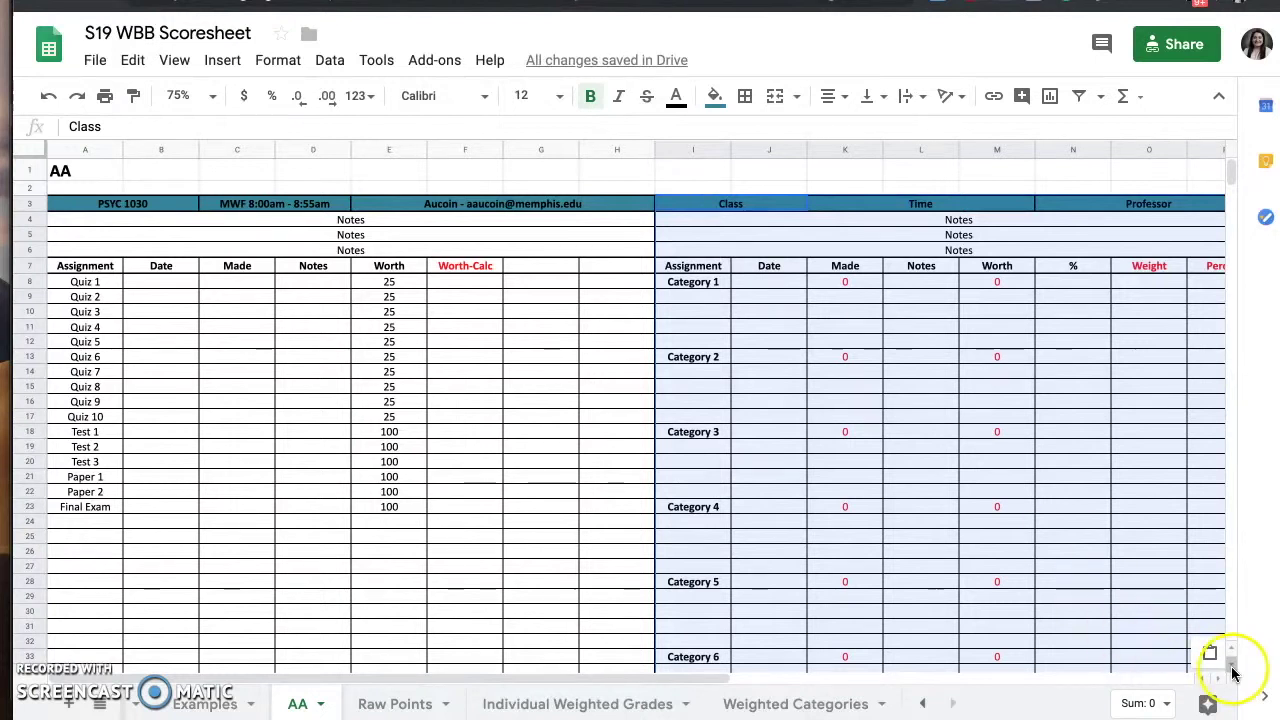
{"action": "scroll", "coordinate": [1220, 684], "scroll_direction": "right", "scroll_amount": 2}
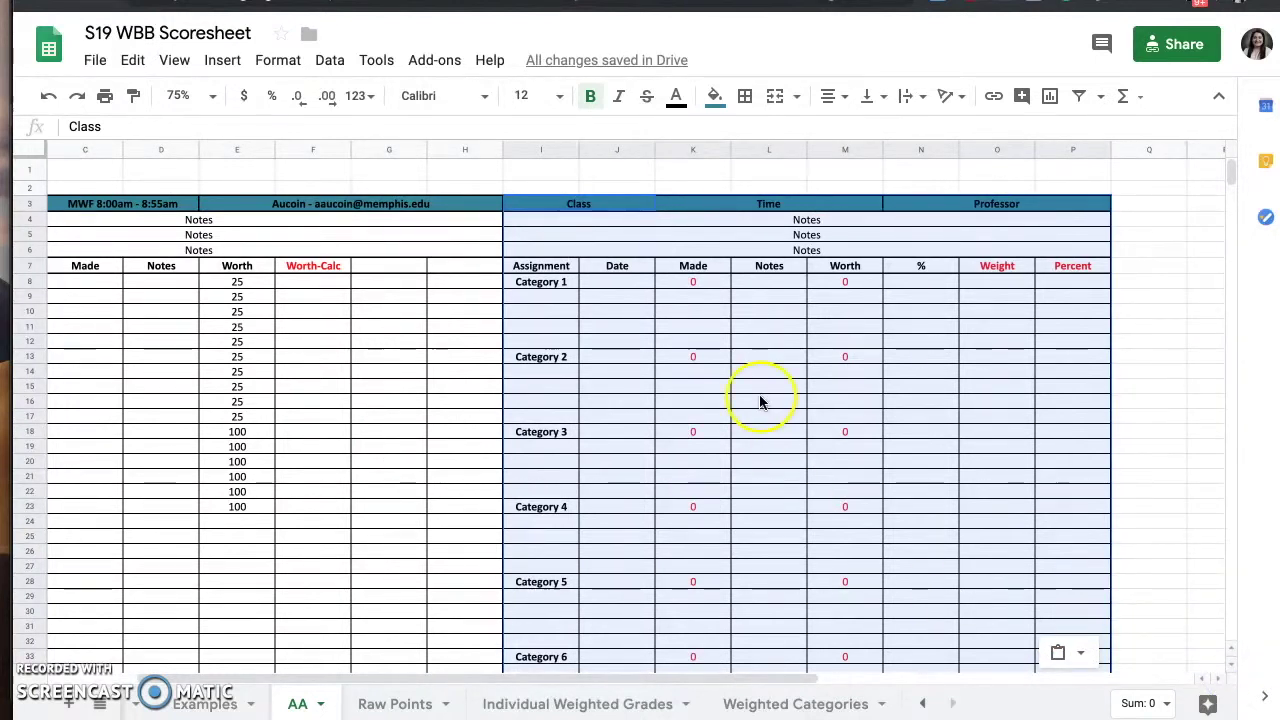
{"action": "left_click", "coordinate": [760, 400]}
- Label the new grid ENGL 1010, TR 8:00am, with the professor's name and e-mail
{"action": "left_click", "coordinate": [580, 206]}
{"action": "type", "text": "ENGL 1010"}
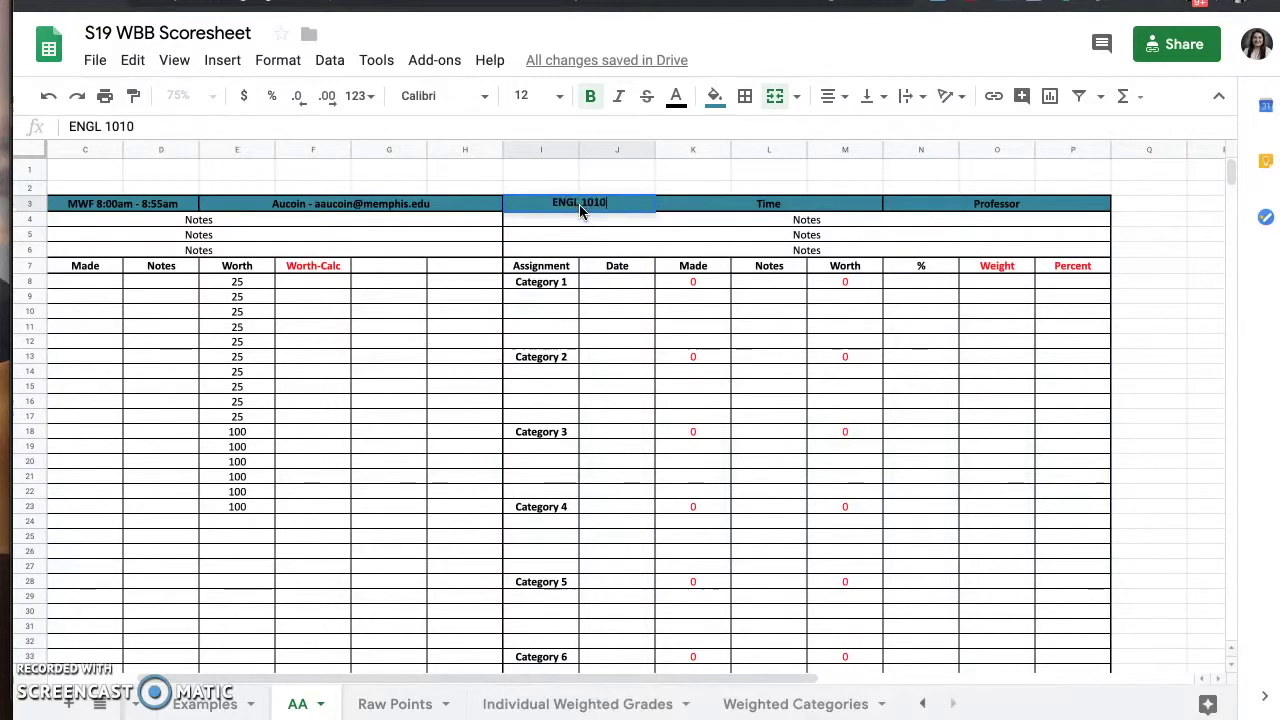
{"action": "key", "text": "Tab"}
{"action": "type", "text": "TR 8:00am"}
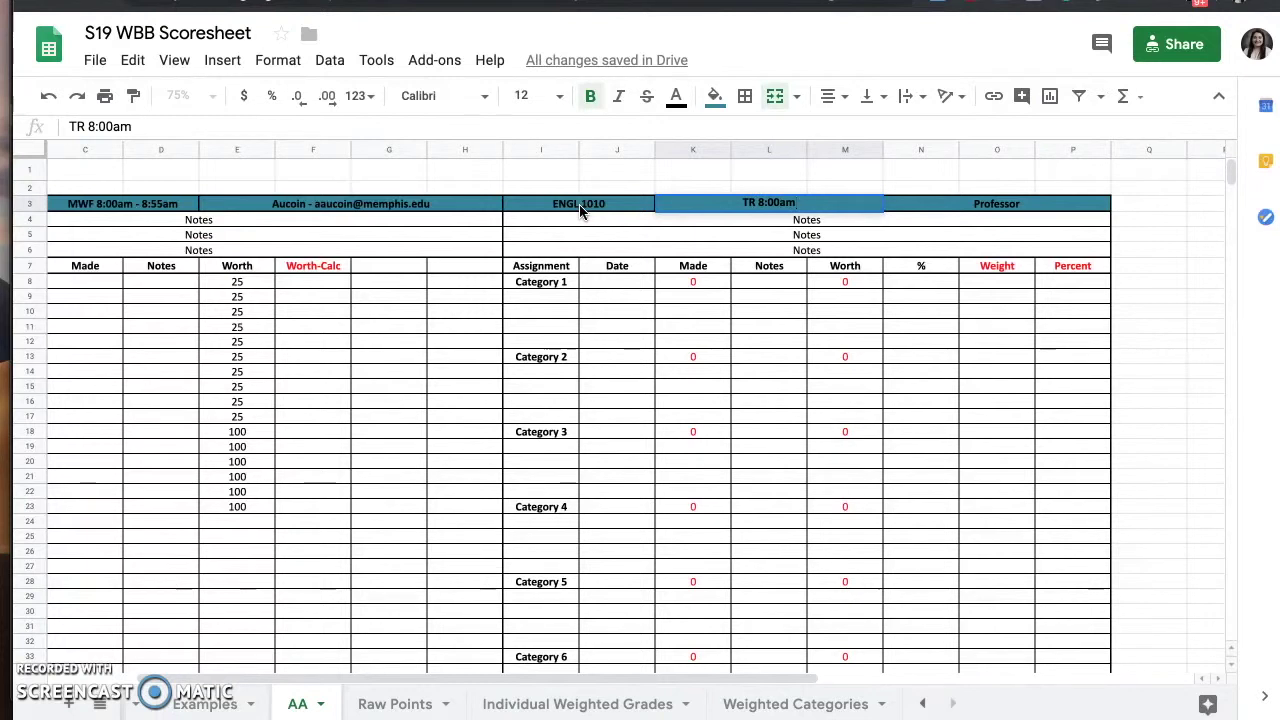
{"action": "key", "text": "Tab"}
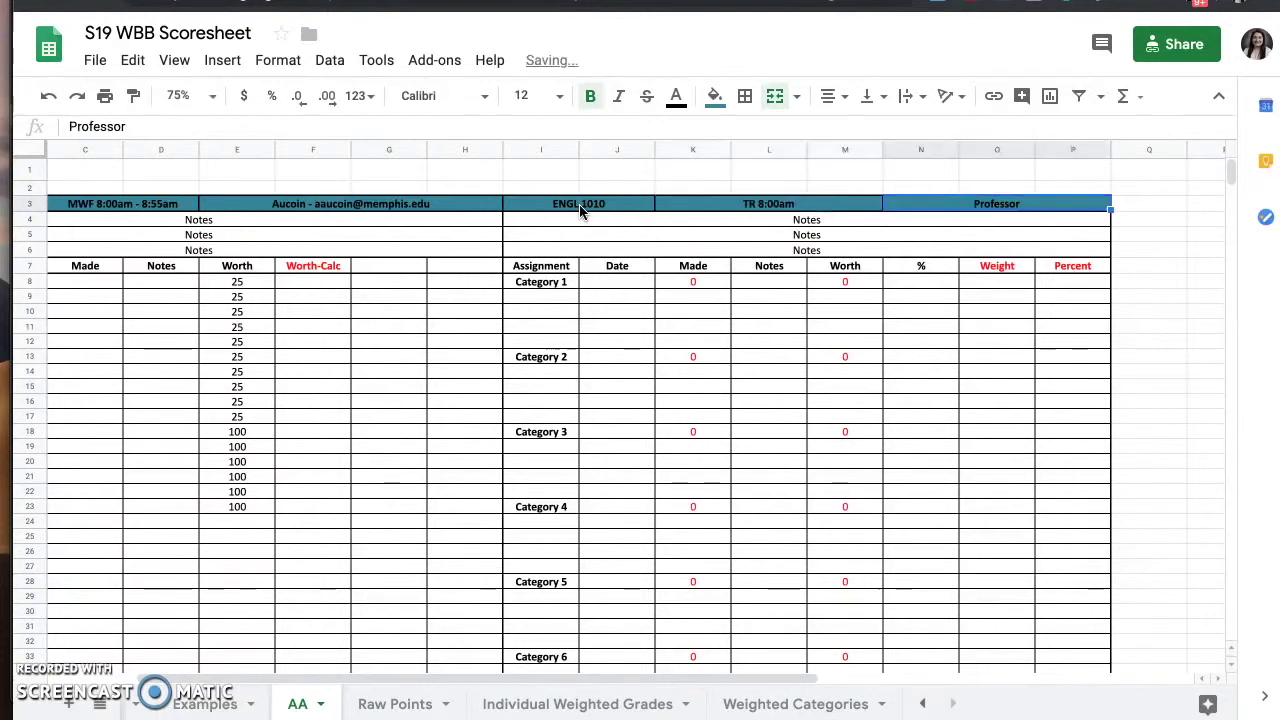
{"action": "type", "text": "Wad"}
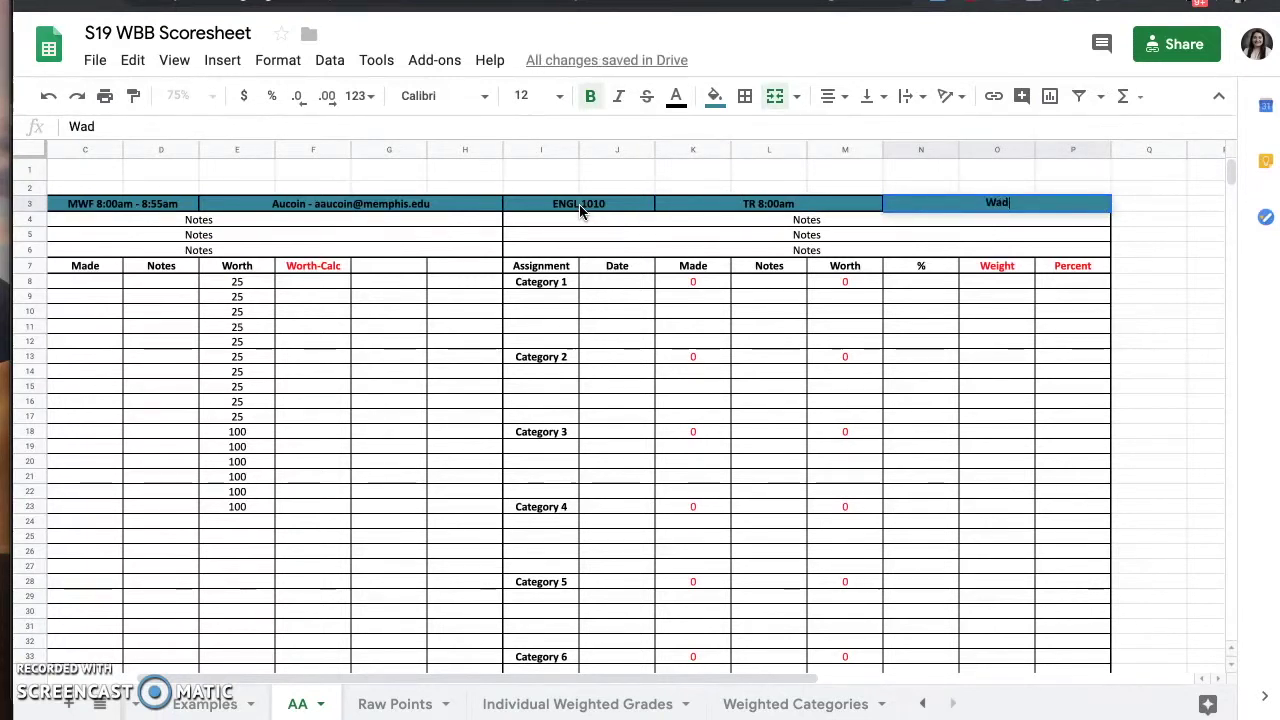
{"action": "key", "text": "Return"}
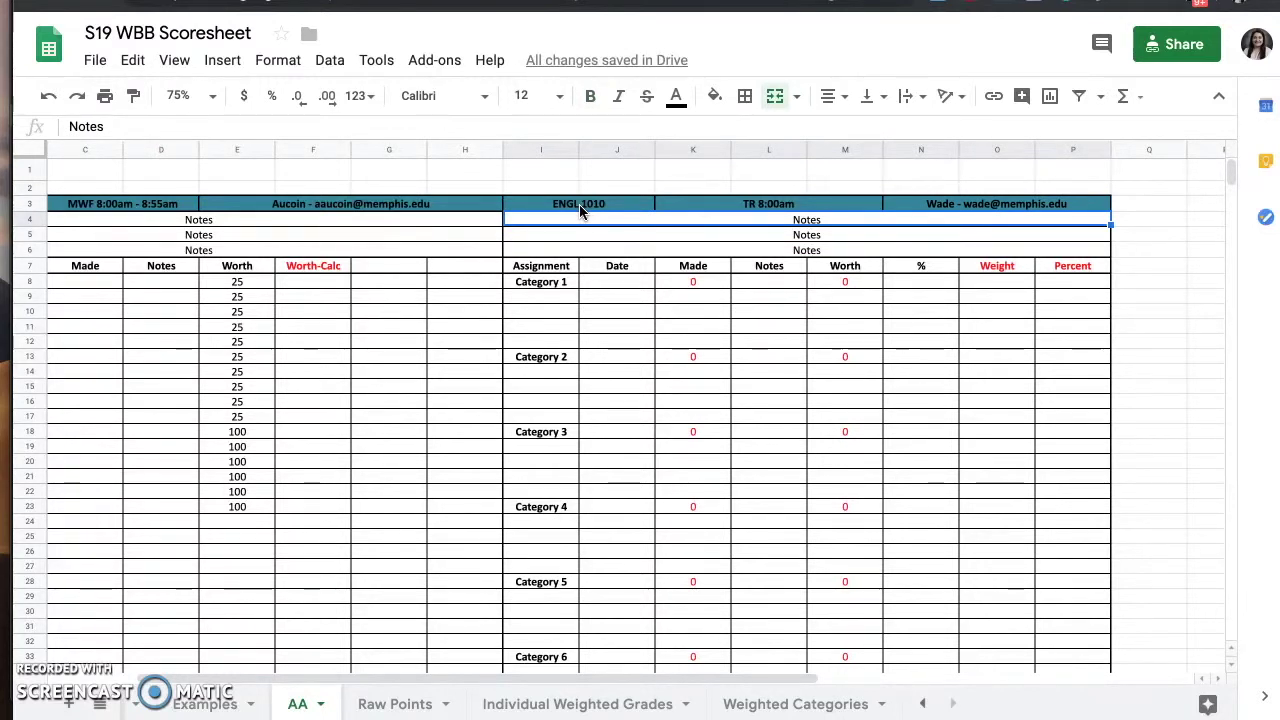
- Scroll down to review the ENGL 1010 grid's Category 1–7 rows, then select a header cell
{"action": "scroll", "coordinate": [845, 314], "scroll_direction": "down", "scroll_amount": 1}
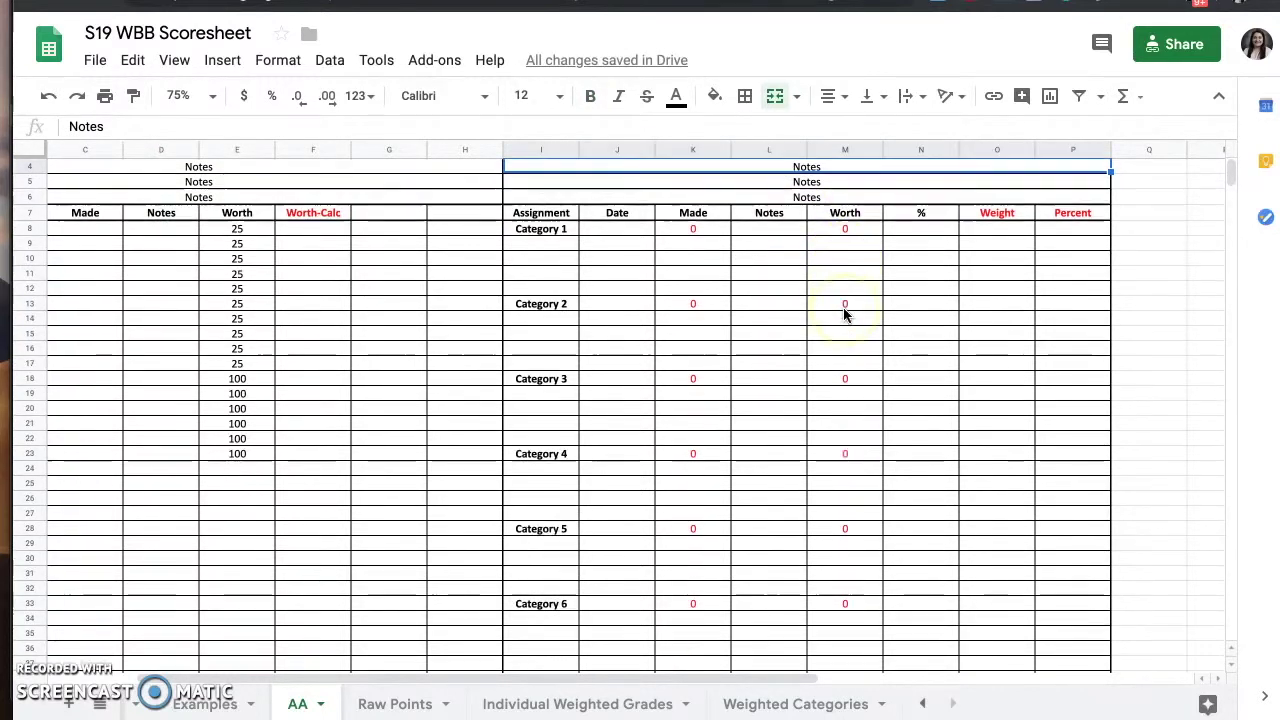
{"action": "scroll", "coordinate": [845, 314], "scroll_direction": "down", "scroll_amount": 1}
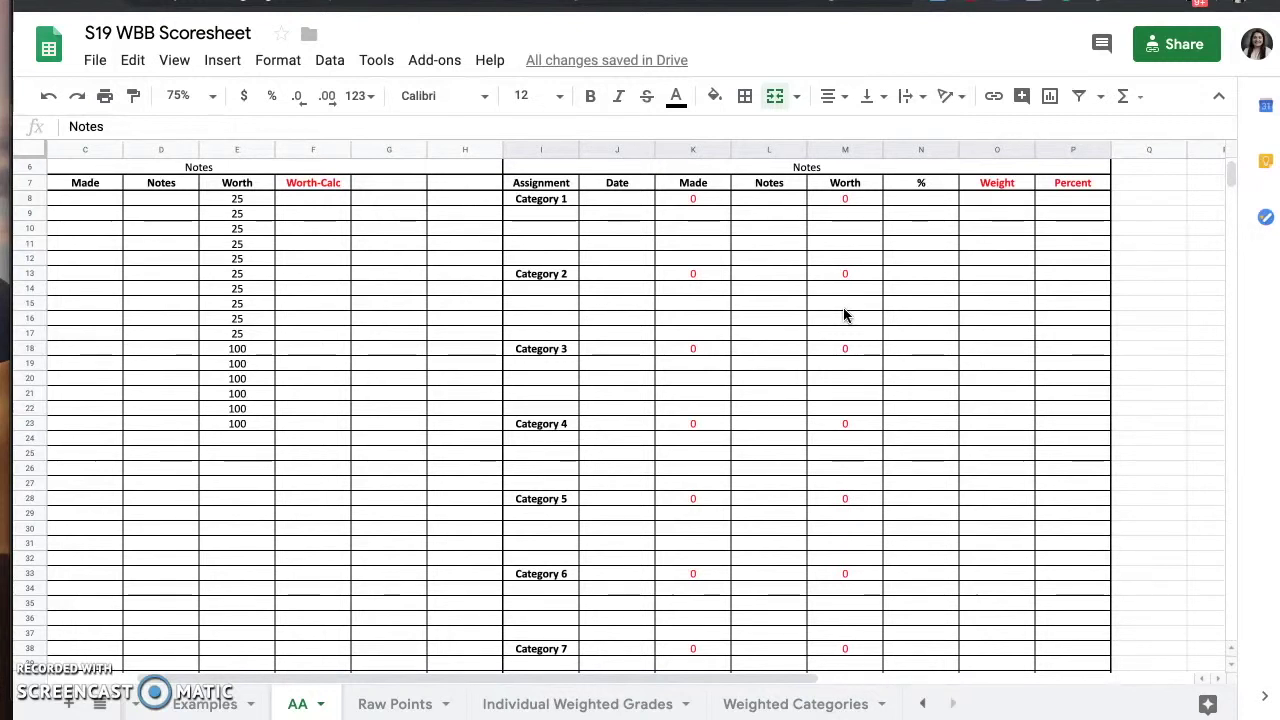
{"action": "left_click", "coordinate": [680, 206]}
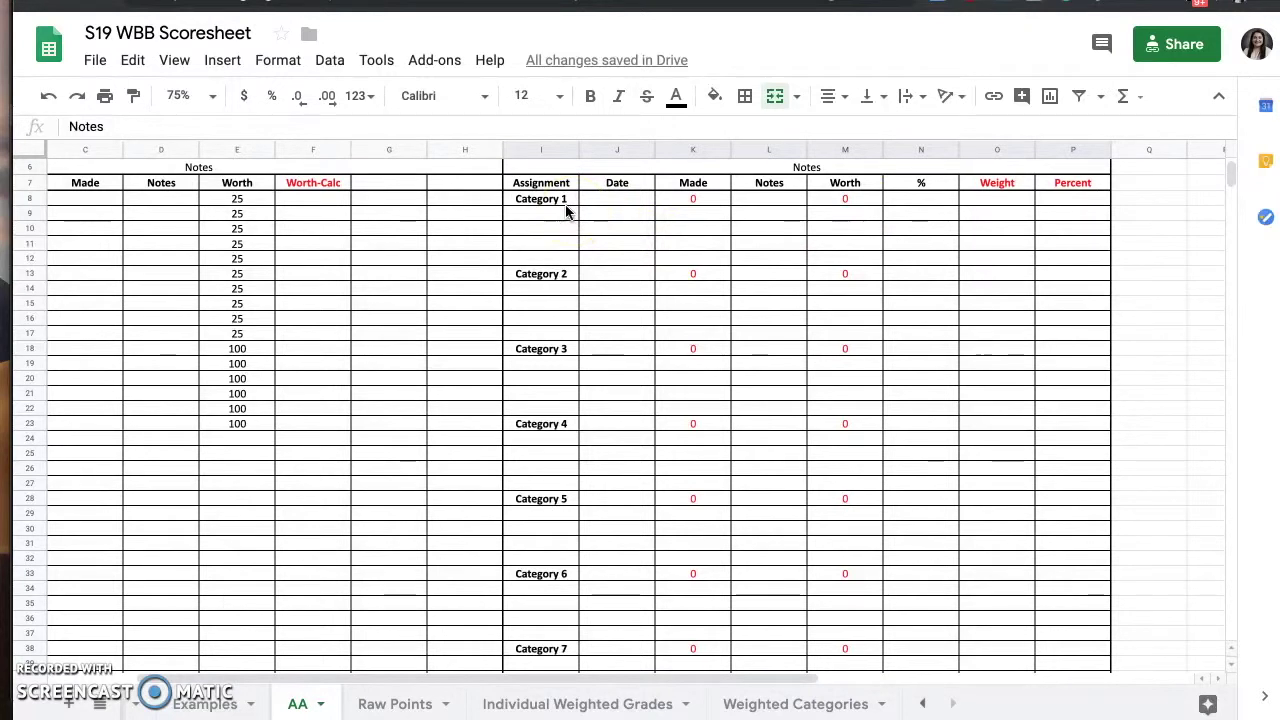
- Label cells I8, I13, I18 and I23 as Quizzes, Tests, Papers and Final Exam
{"action": "left_click", "coordinate": [197, 704]}
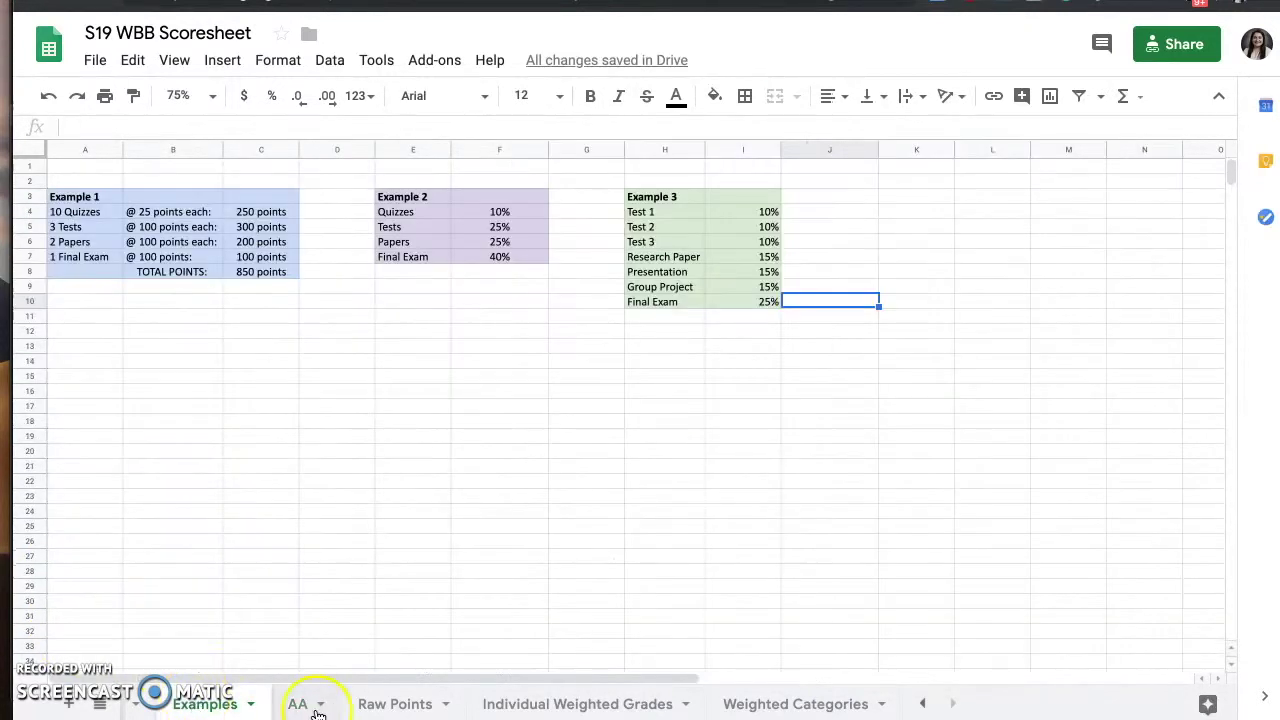
{"action": "left_click", "coordinate": [297, 704]}
{"action": "left_click", "coordinate": [537, 197]}
{"action": "type", "text": "Quizzes"}
{"action": "left_click", "coordinate": [557, 272]}
{"action": "type", "text": "Tests"}
{"action": "left_click", "coordinate": [566, 348]}
{"action": "type", "text": "Papers"}
{"action": "left_click", "coordinate": [541, 423]}
{"action": "type", "text": "Final Exam"}
{"action": "key", "text": "Return"}
{"action": "key", "text": "Down"}
- Compare against the Examples sheet, then select the Date cell beside Quizzes
{"action": "left_click", "coordinate": [205, 704]}
{"action": "left_click", "coordinate": [297, 704]}
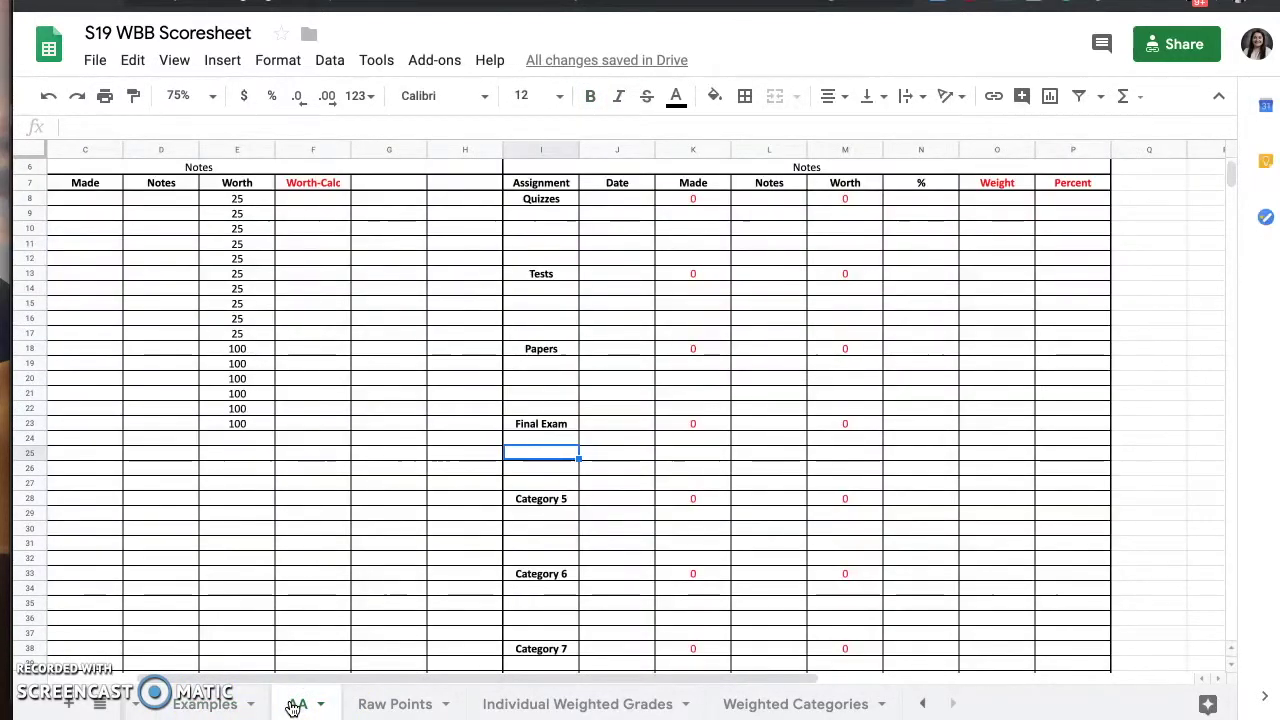
{"action": "left_click", "coordinate": [620, 200]}
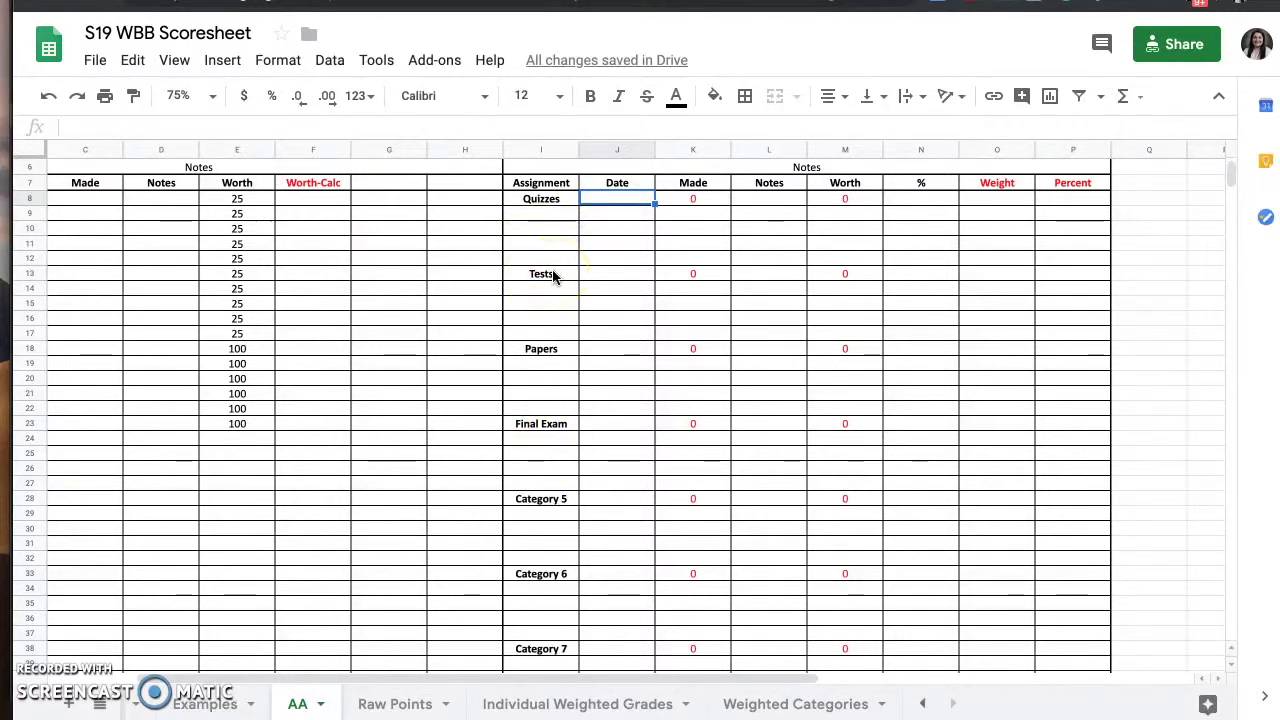
- List Chapter 6, Chapter 10 and Chapter 15 Quiz under Quizzes, widening the Assignment column
{"action": "left_click", "coordinate": [561, 216]}
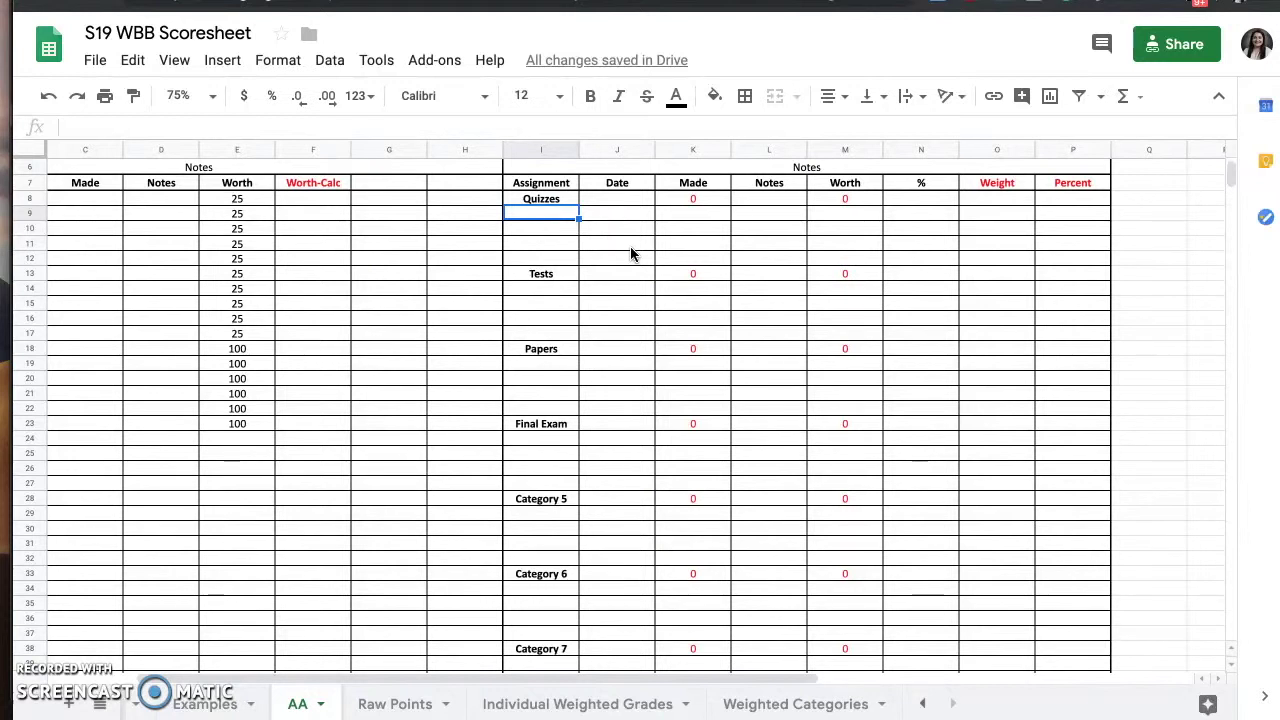
{"action": "type", "text": "Cha"}
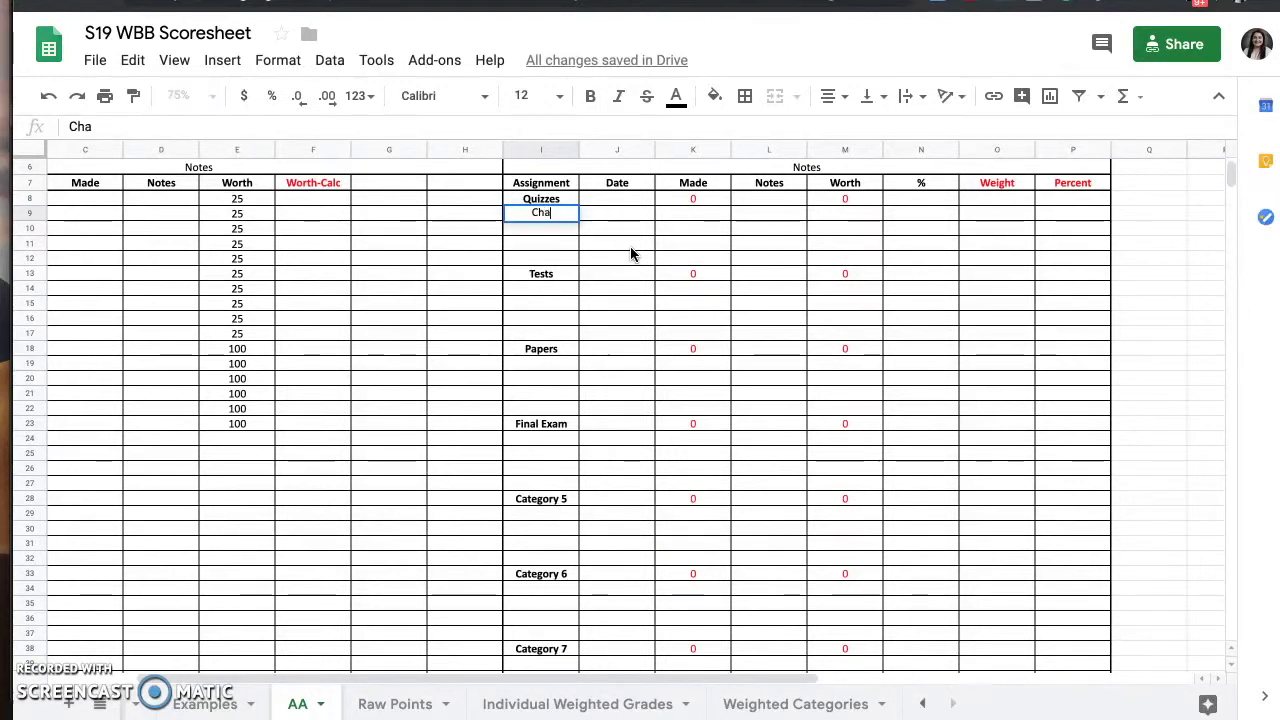
{"action": "type", "text": "pter 6 Quiz"}
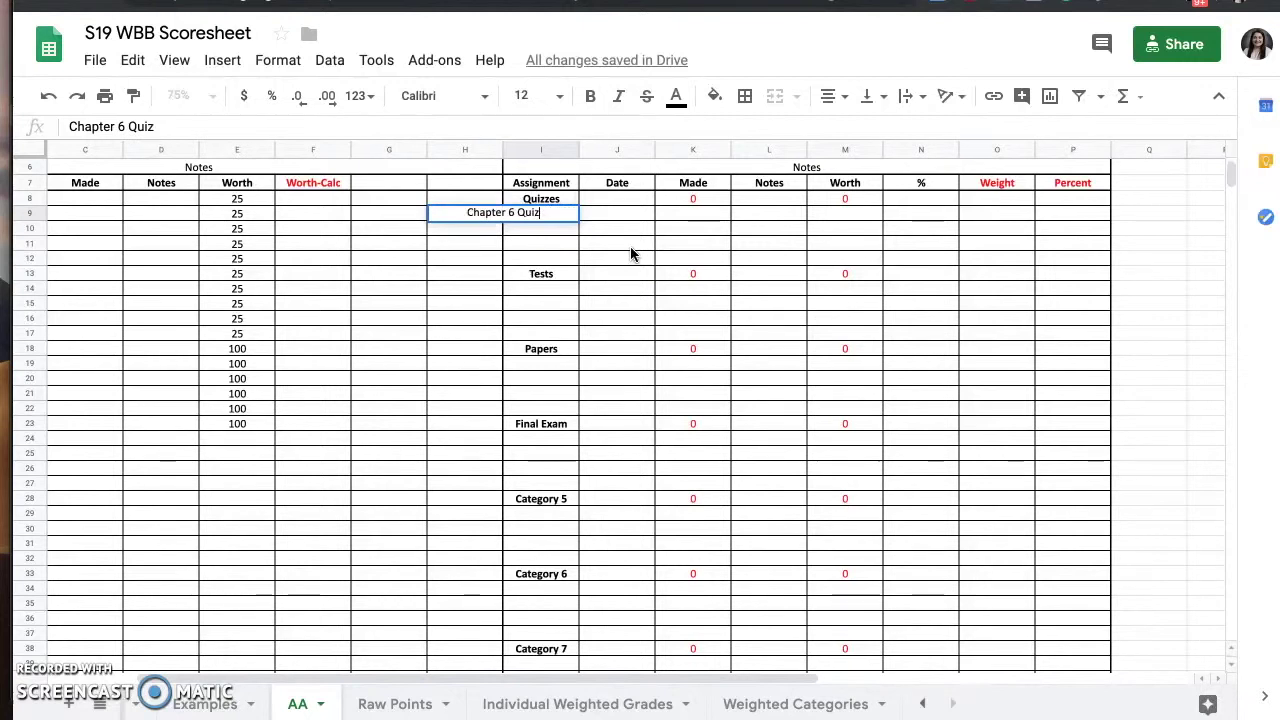
{"action": "key", "text": "Return"}
{"action": "left_click_drag", "start_coordinate": [580, 151], "coordinate": [609, 151]}
{"action": "type", "text": "Chapter 10 Quiz"}
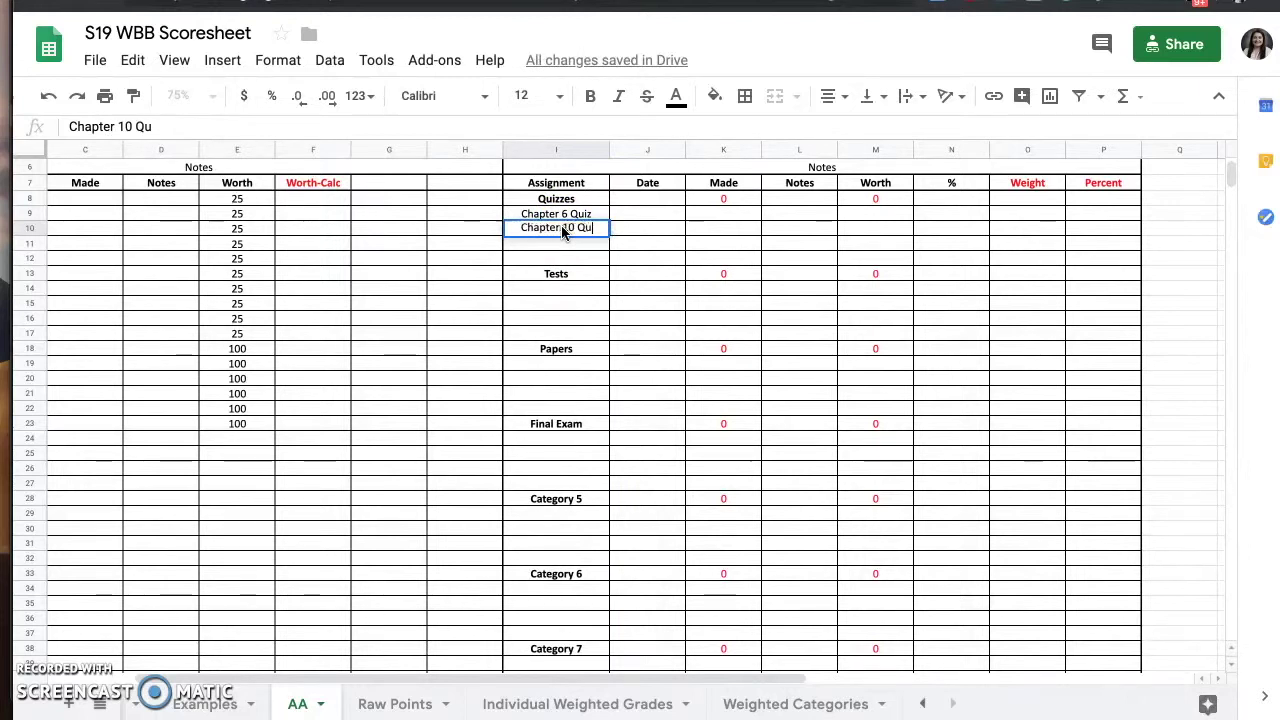
{"action": "key", "text": "Return"}
{"action": "type", "text": "Chapter 15 Quiz"}
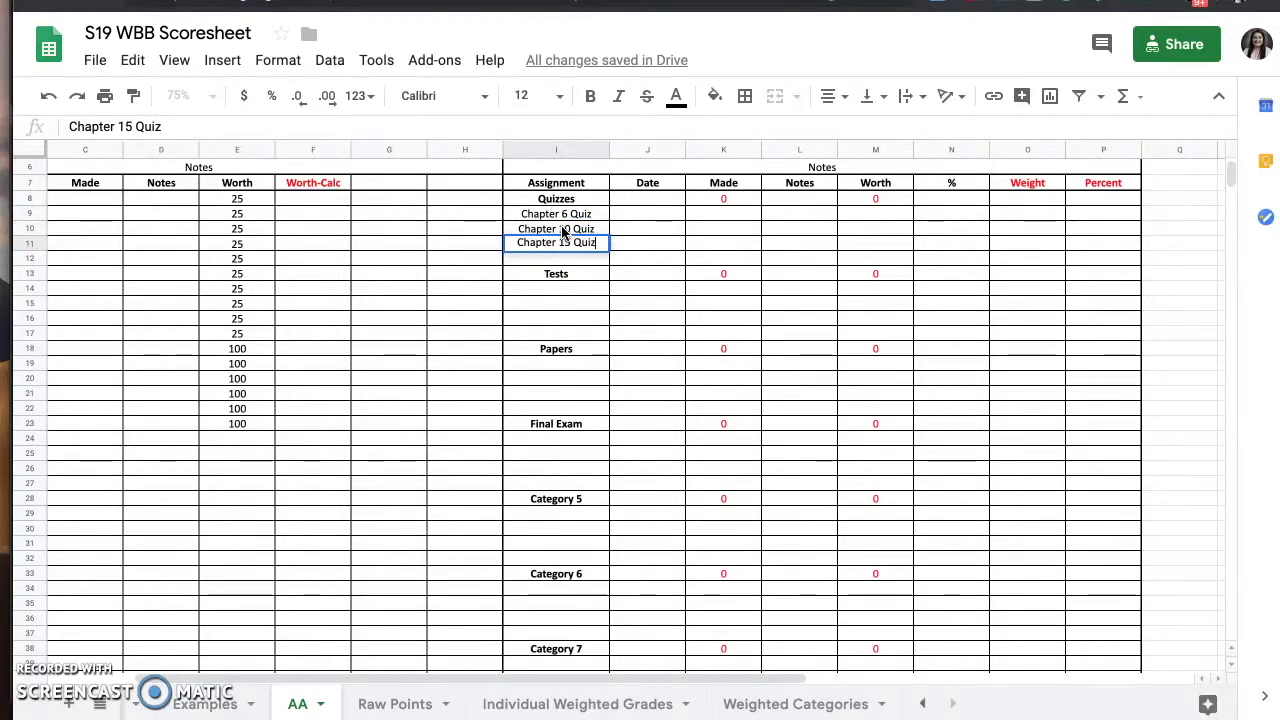
{"action": "key", "text": "Return"}
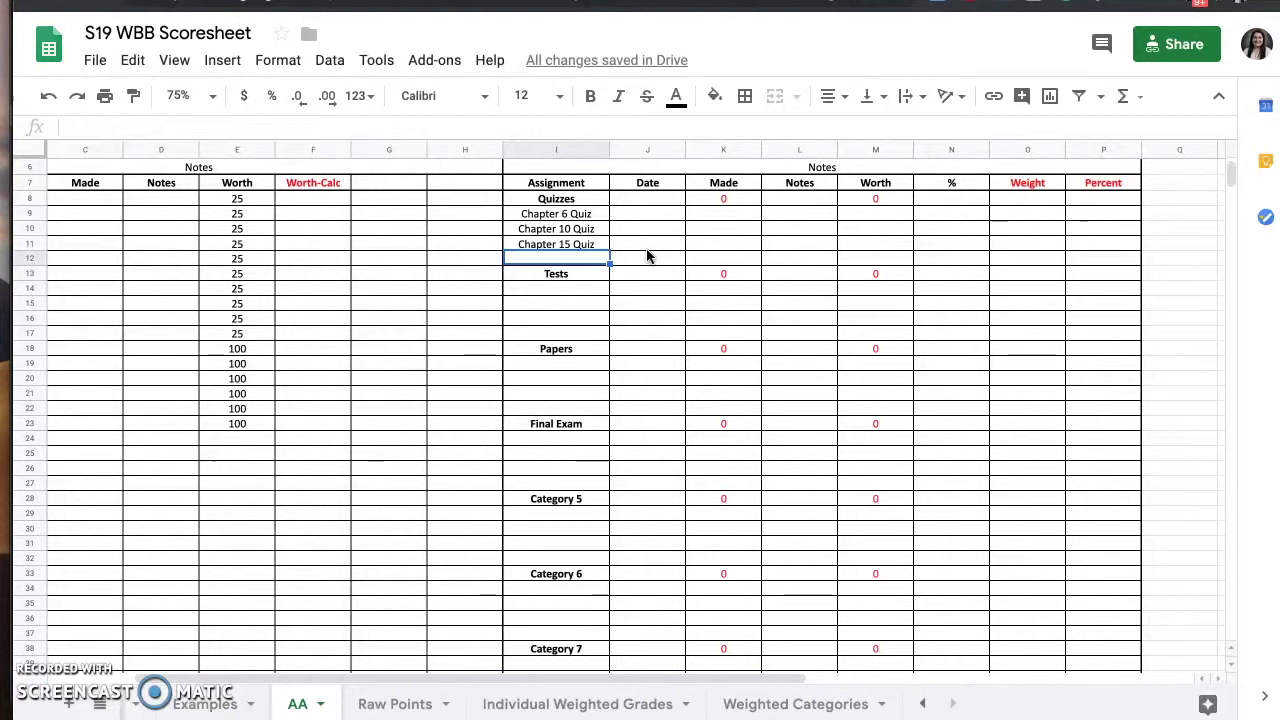
- Add Research Paper and Group Paper under Papers
{"action": "left_click", "coordinate": [570, 366]}
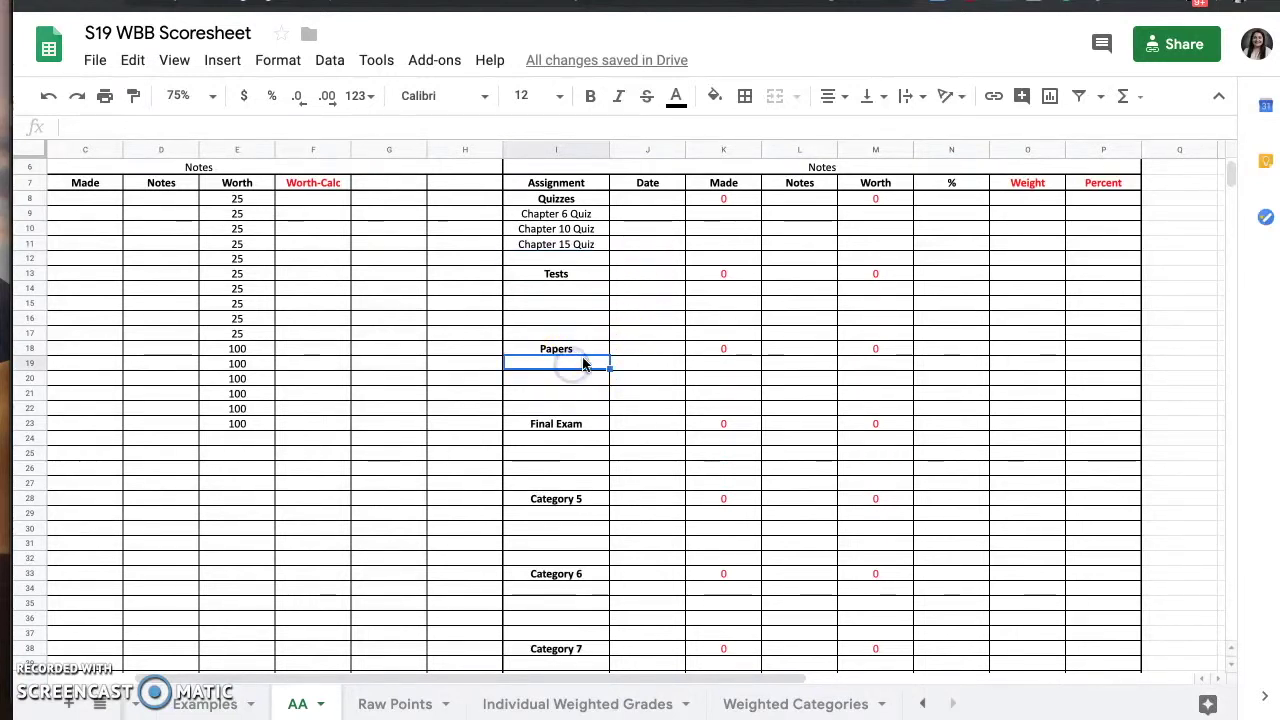
{"action": "type", "text": "Res"}
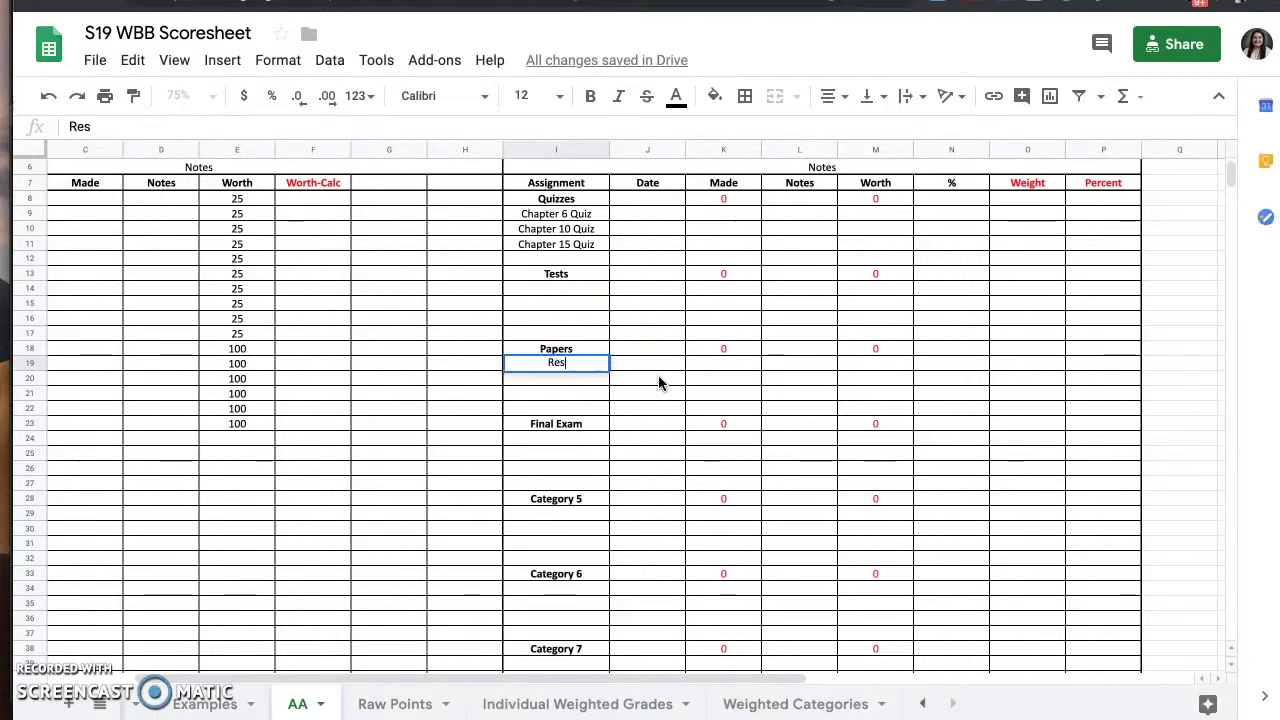
{"action": "type", "text": "earch Paper"}
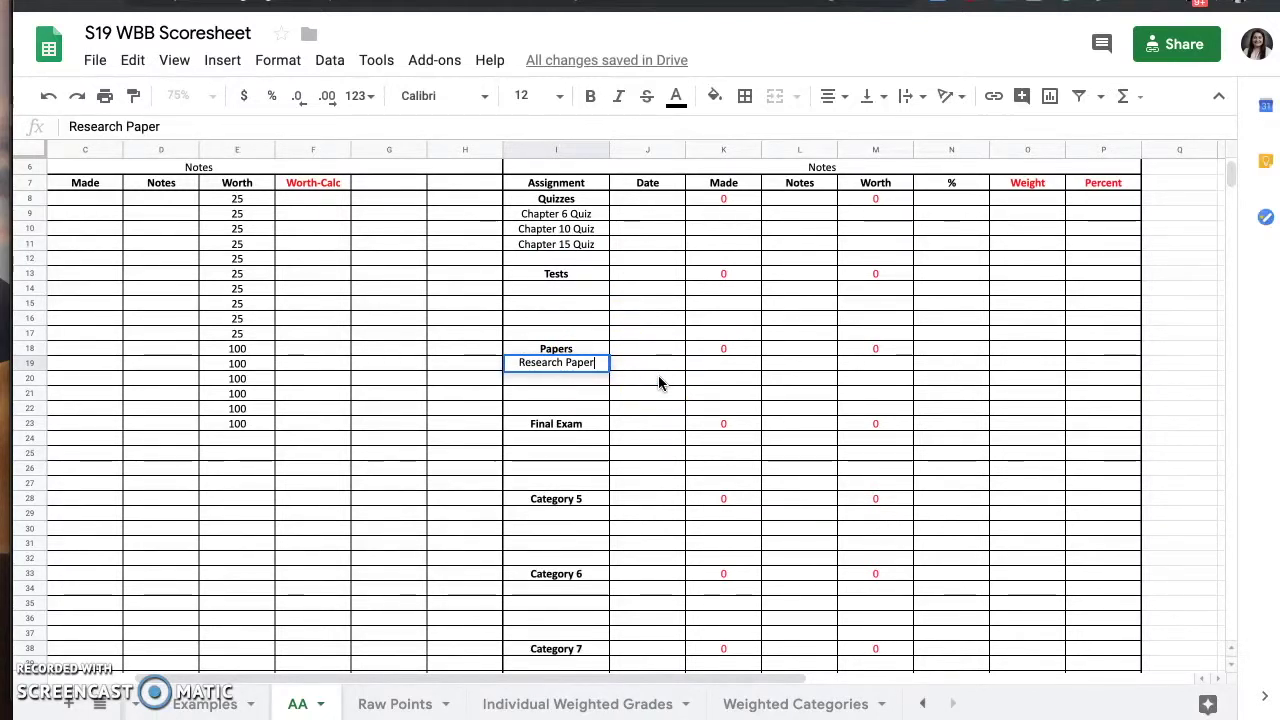
{"action": "key", "text": "Return"}
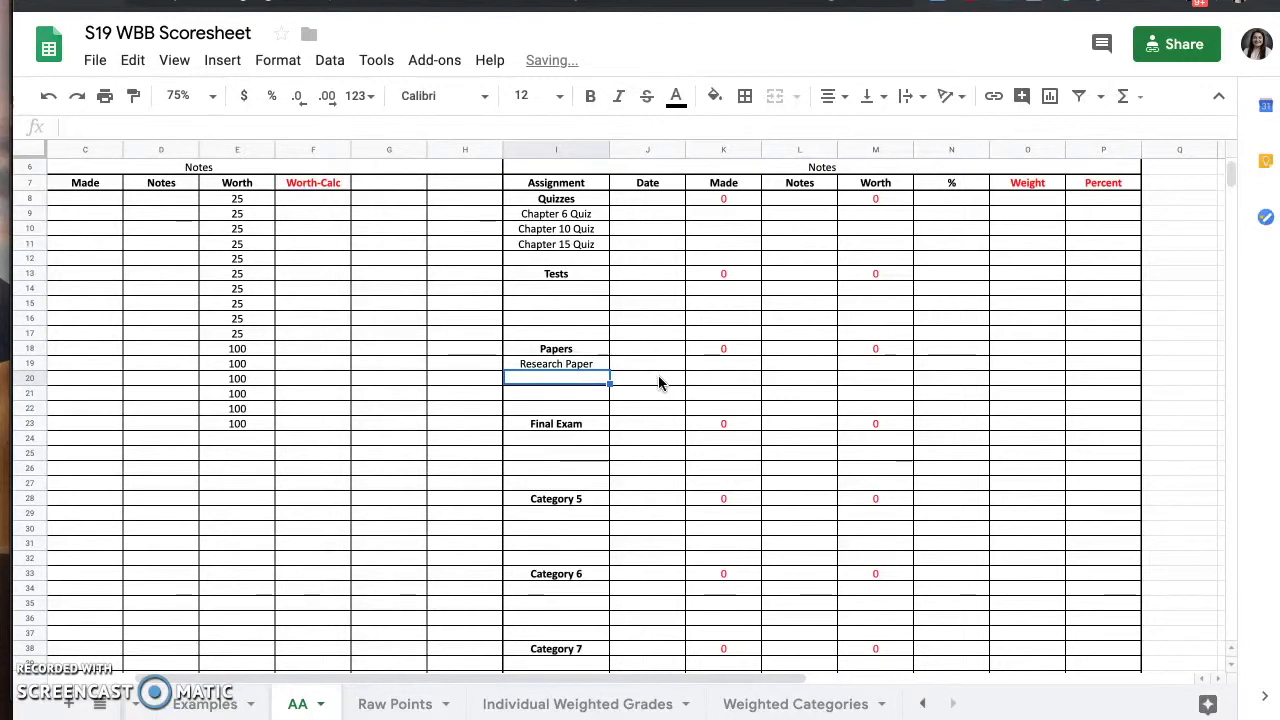
{"action": "type", "text": "Group Paper"}
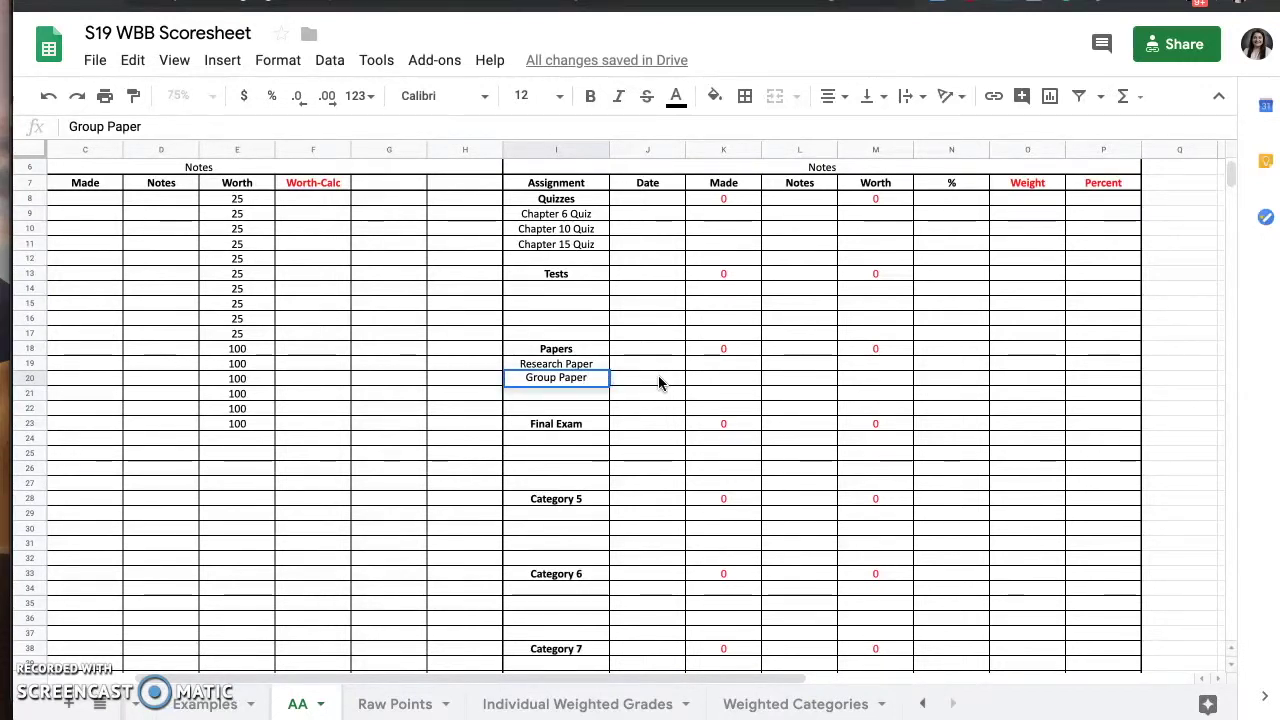
{"action": "key", "text": "Return"}
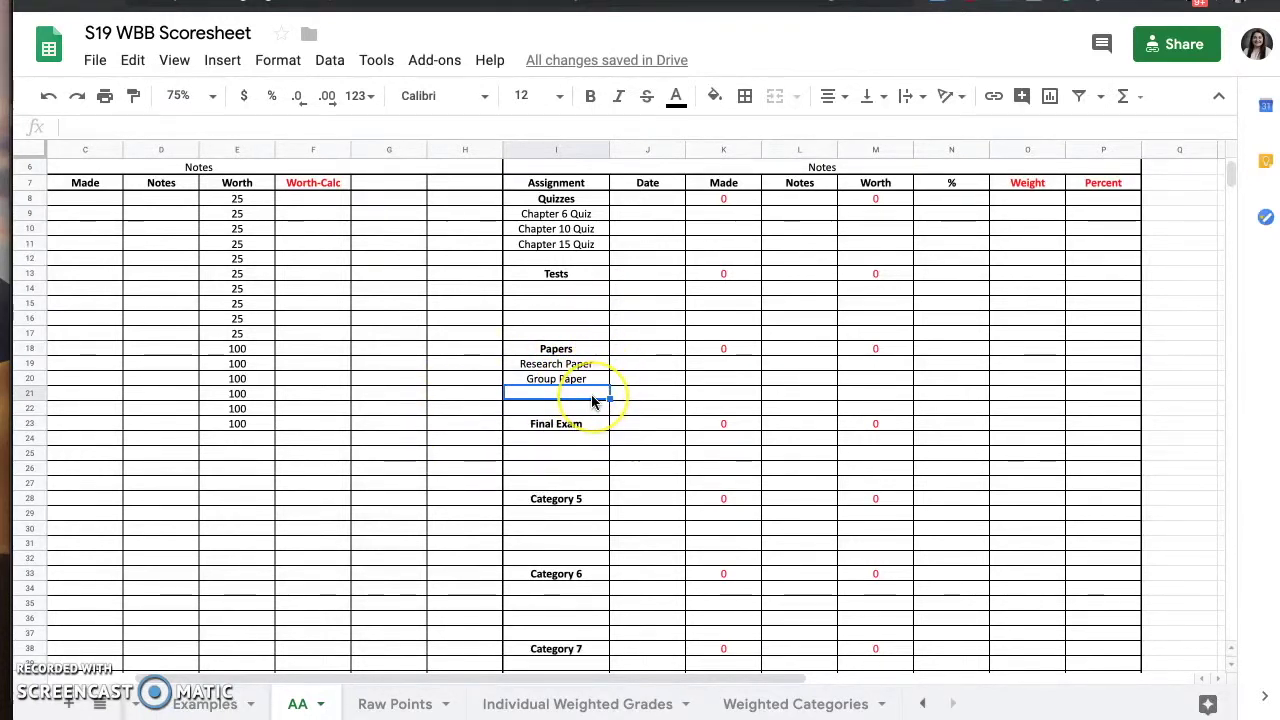
- Add Test 1, Test 2 and Test 3 under Tests
{"action": "left_click", "coordinate": [577, 290]}
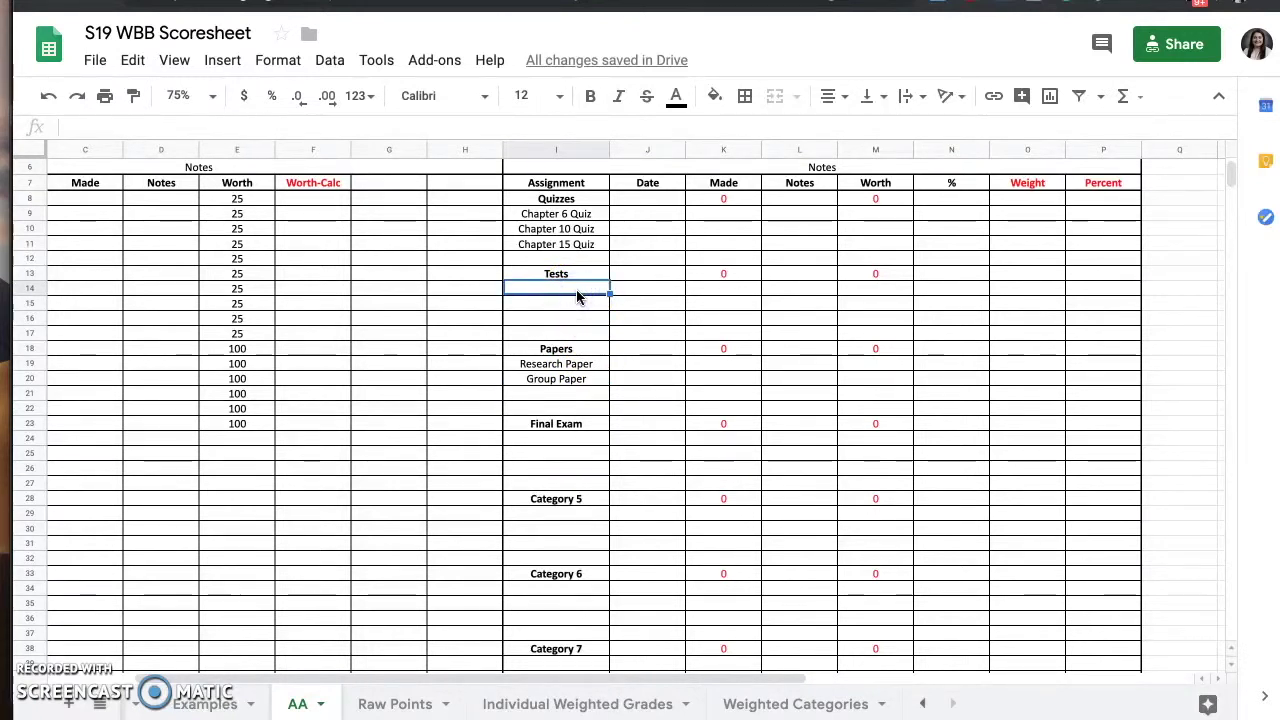
{"action": "type", "text": "Tests"}
{"action": "key", "text": "BackSpace"}
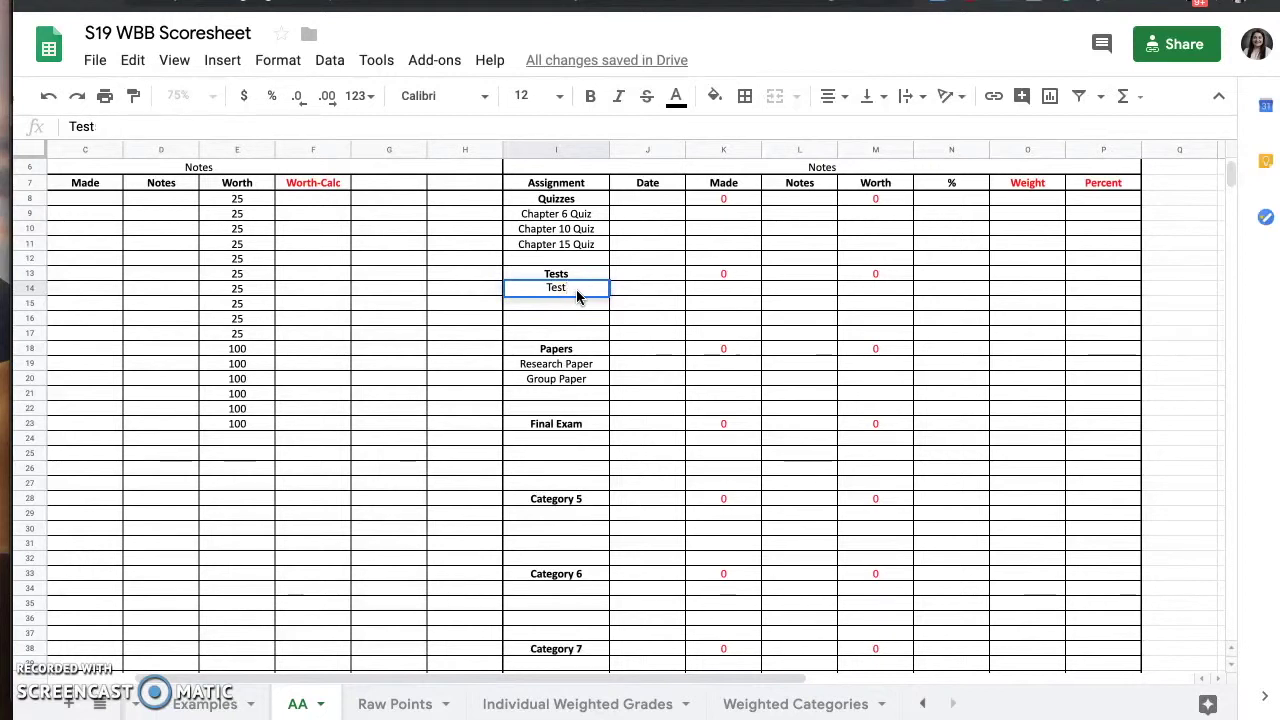
{"action": "type", "text": "1"}
{"action": "key", "text": "Return"}
{"action": "type", "text": "Test 2"}
{"action": "key", "text": "Return"}
{"action": "type", "text": "Test 3"}
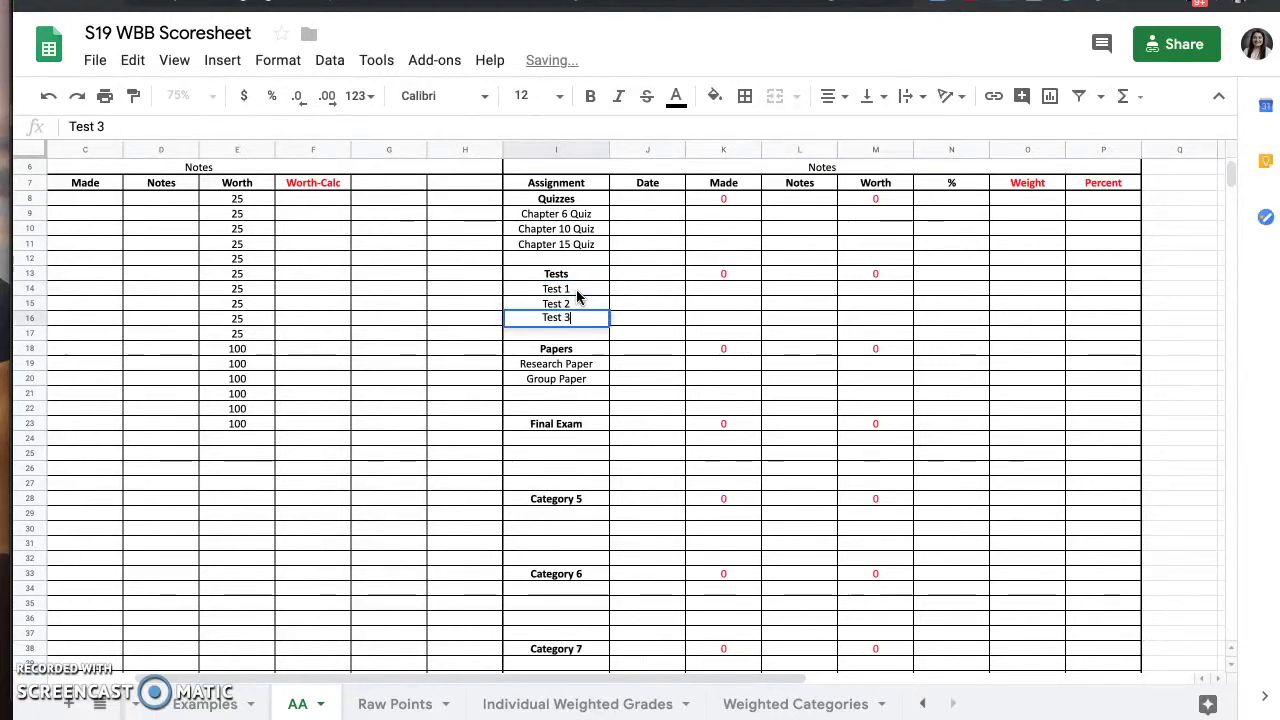
{"action": "key", "text": "Return"}
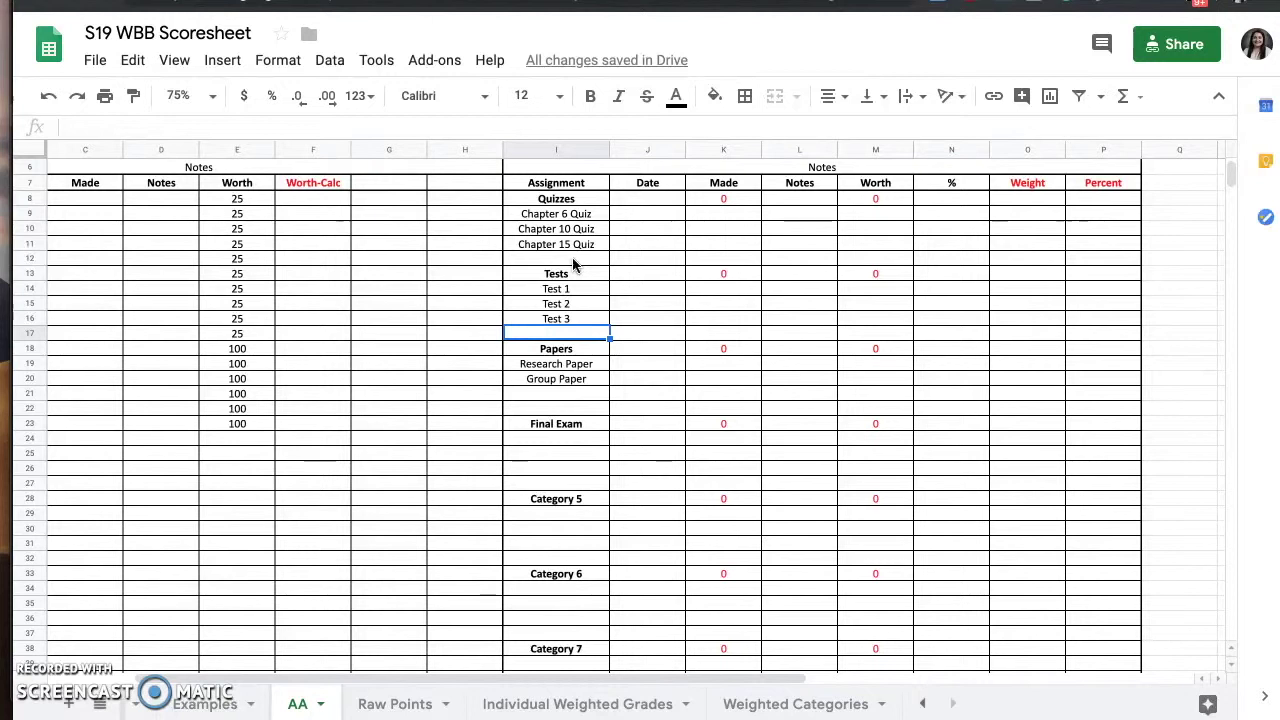
- Insert blank cells across I12:P12, shifting the grid below down one row
{"action": "left_click", "coordinate": [573, 262]}
{"action": "left_click_drag", "start_coordinate": [573, 262], "coordinate": [1072, 259]}
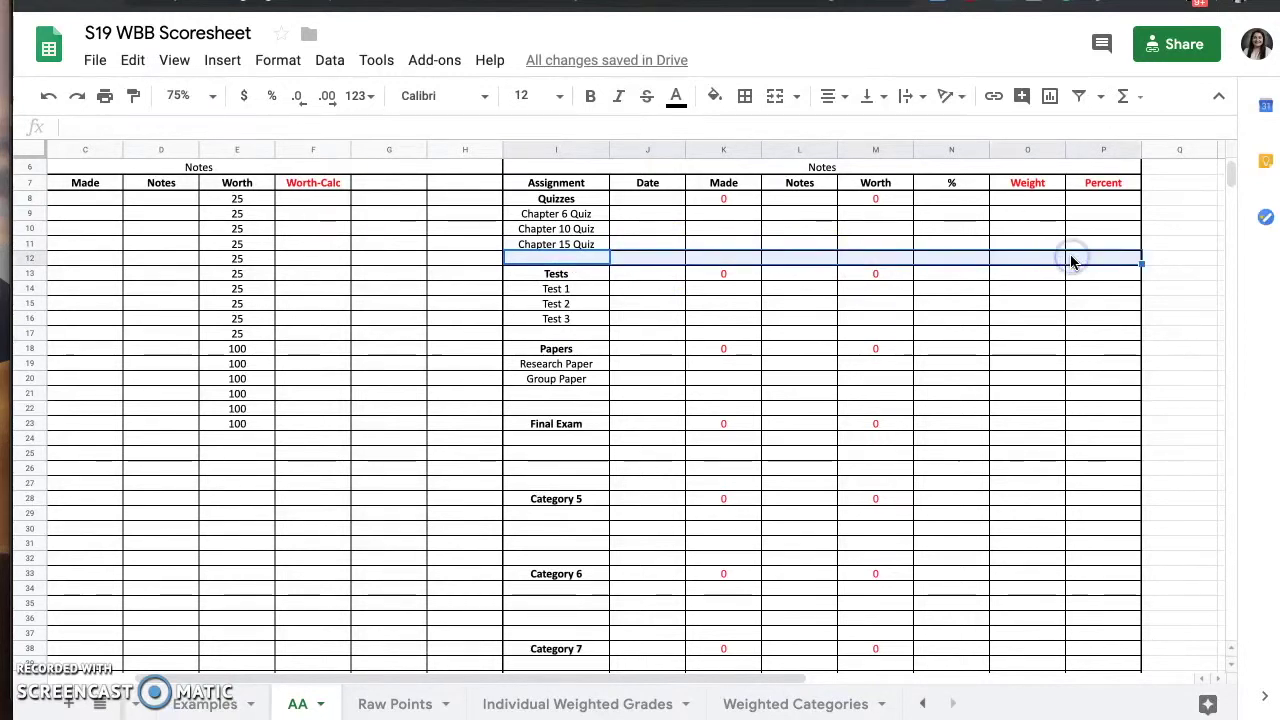
{"action": "right_click", "coordinate": [1071, 259]}
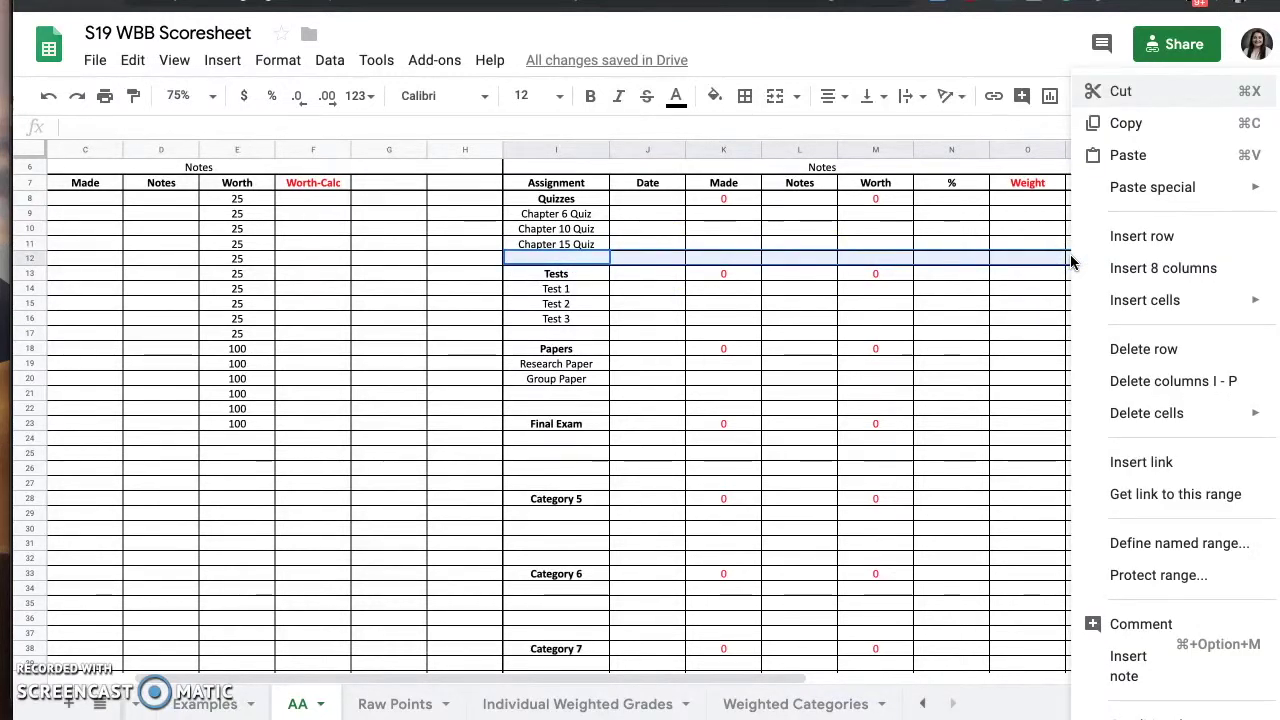
{"action": "mouse_move", "coordinate": [1082, 310]}
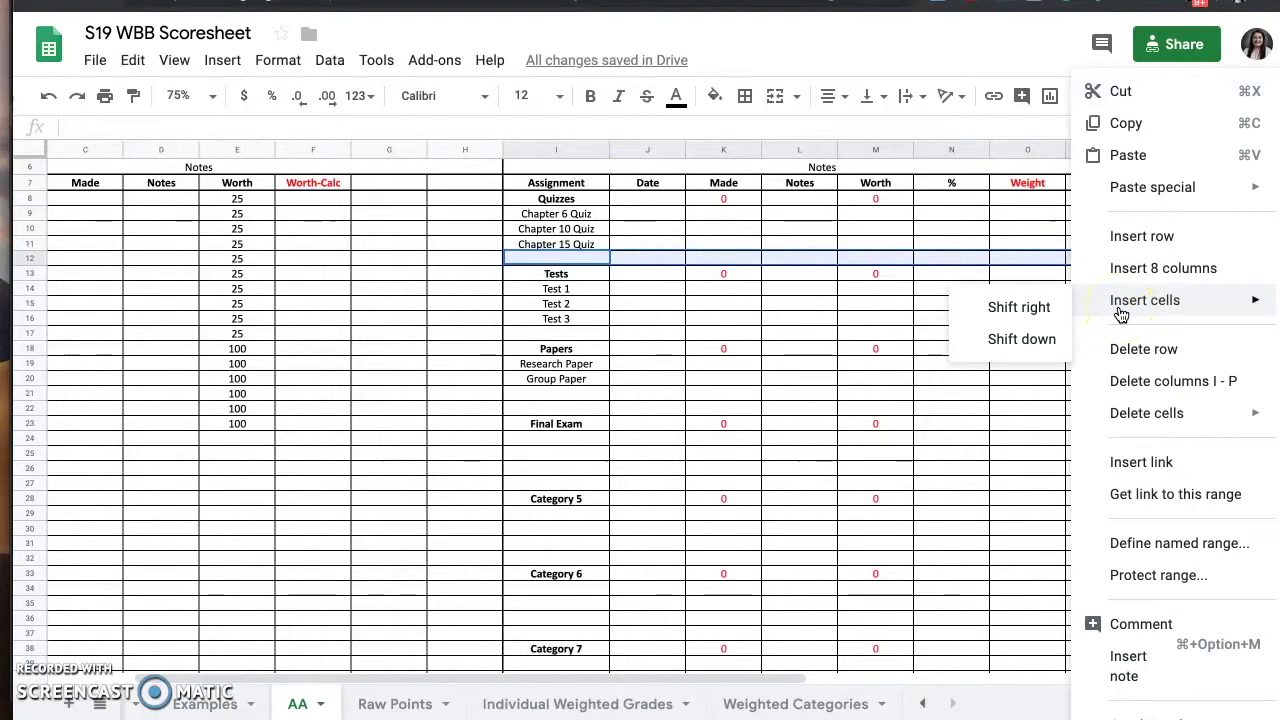
{"action": "left_click", "coordinate": [1042, 343]}
{"action": "left_click", "coordinate": [1042, 343]}
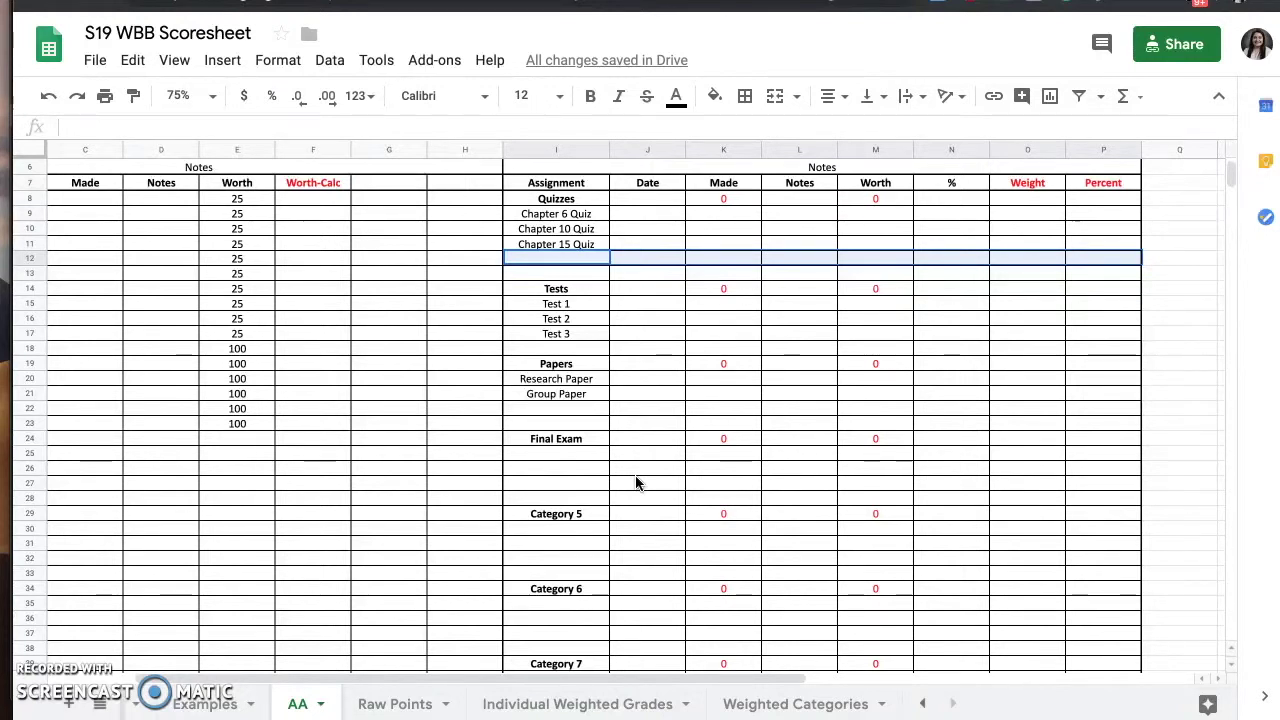
{"action": "scroll", "coordinate": [636, 483], "scroll_direction": "up", "scroll_amount": 2}
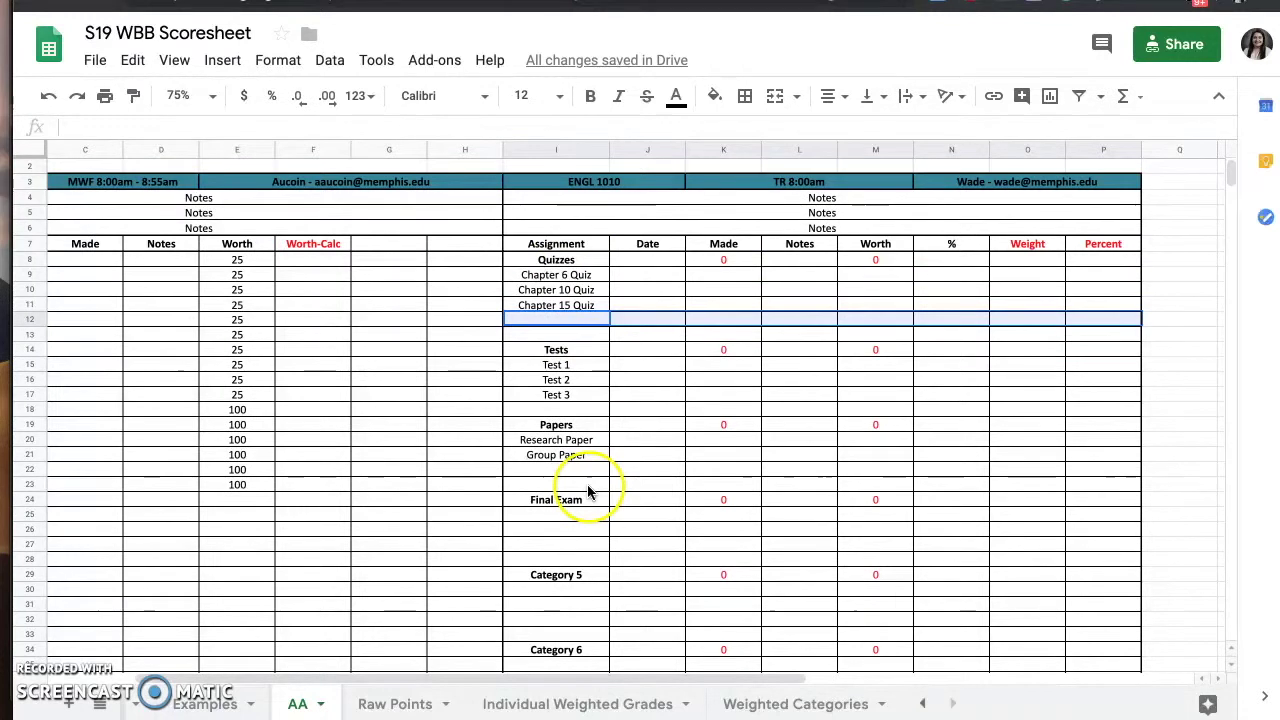
{"action": "scroll", "coordinate": [640, 517], "scroll_direction": "down", "scroll_amount": 2}
{"action": "scroll", "coordinate": [640, 517], "scroll_direction": "down", "scroll_amount": 3}
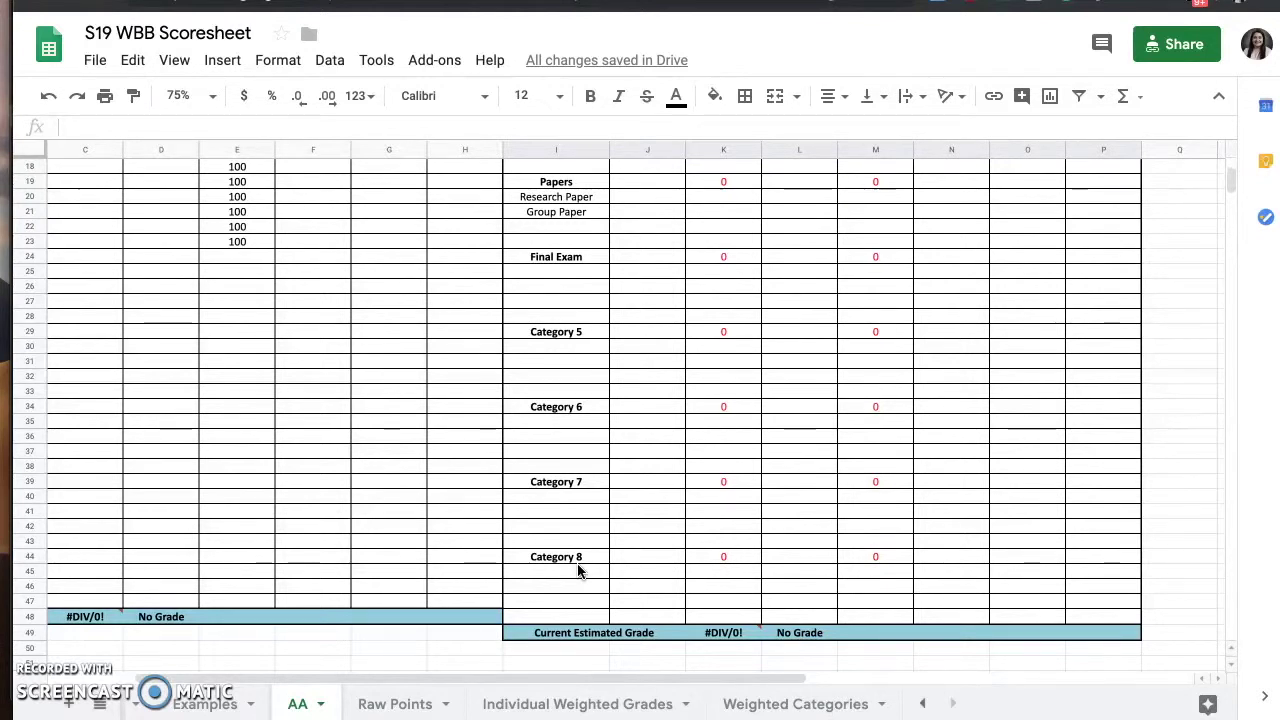
{"action": "left_click", "coordinate": [585, 332]}
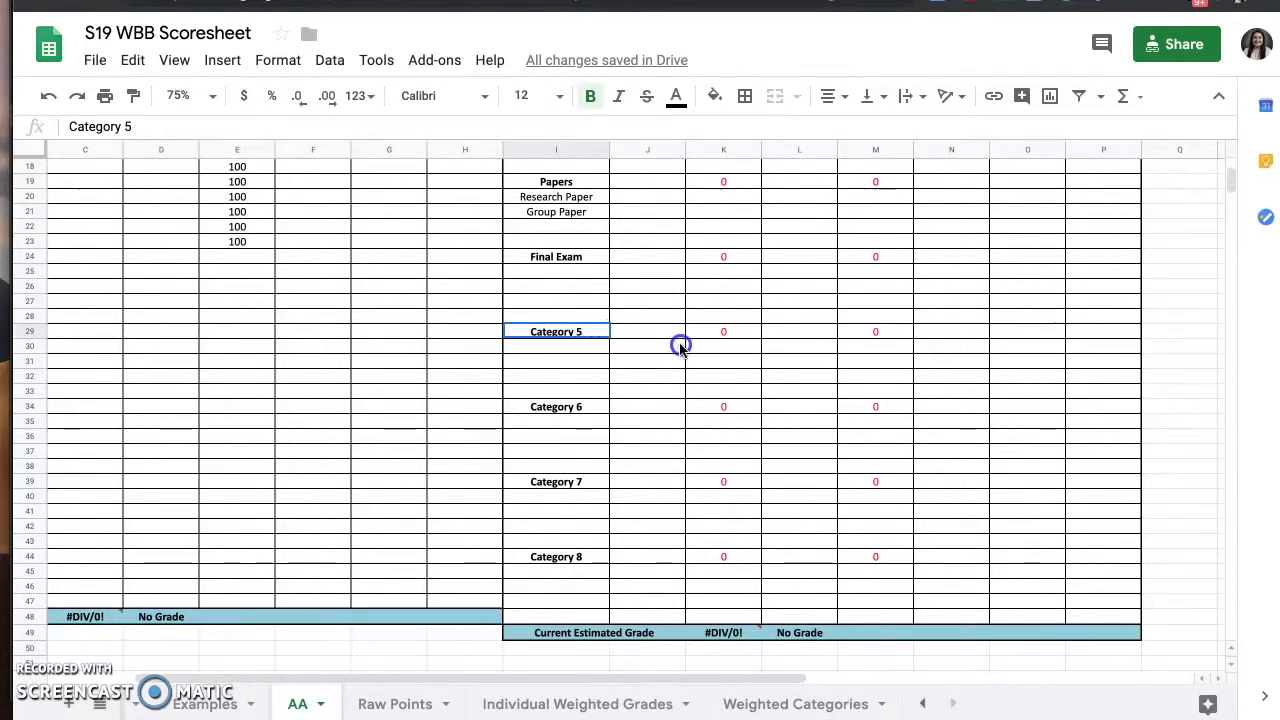
{"action": "left_click", "coordinate": [574, 331]}
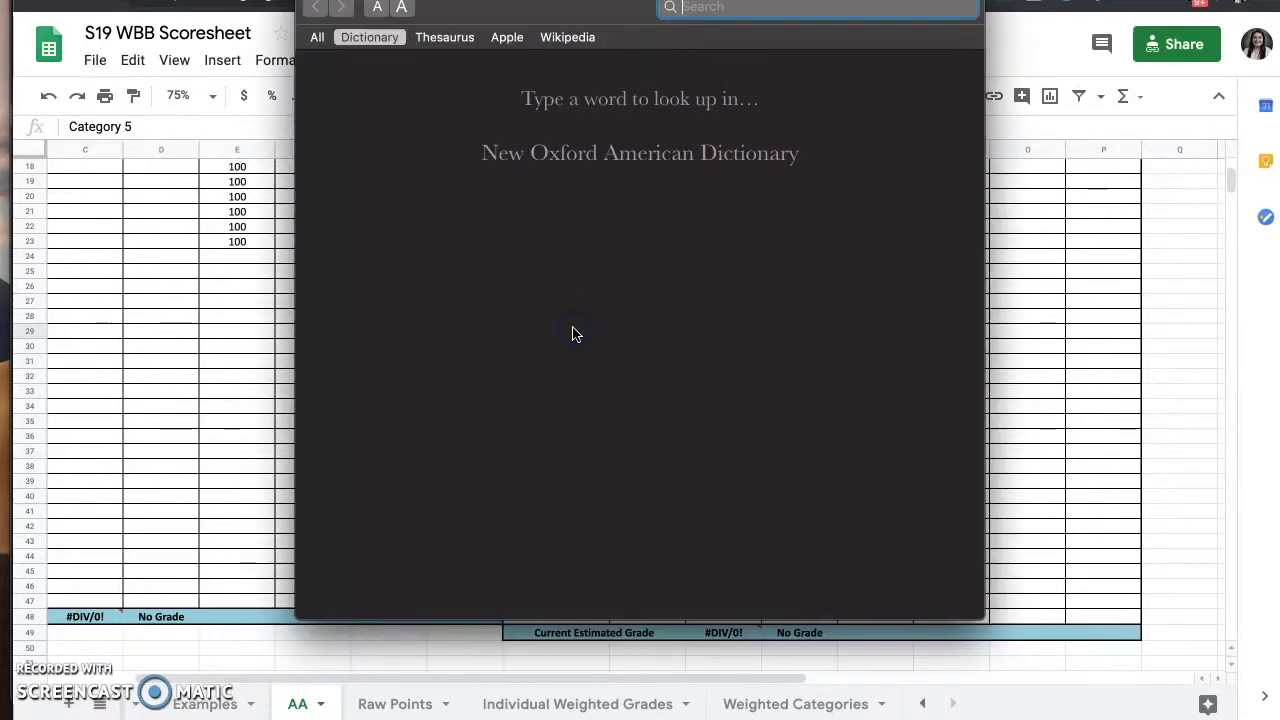
{"action": "left_click", "coordinate": [626, 317]}
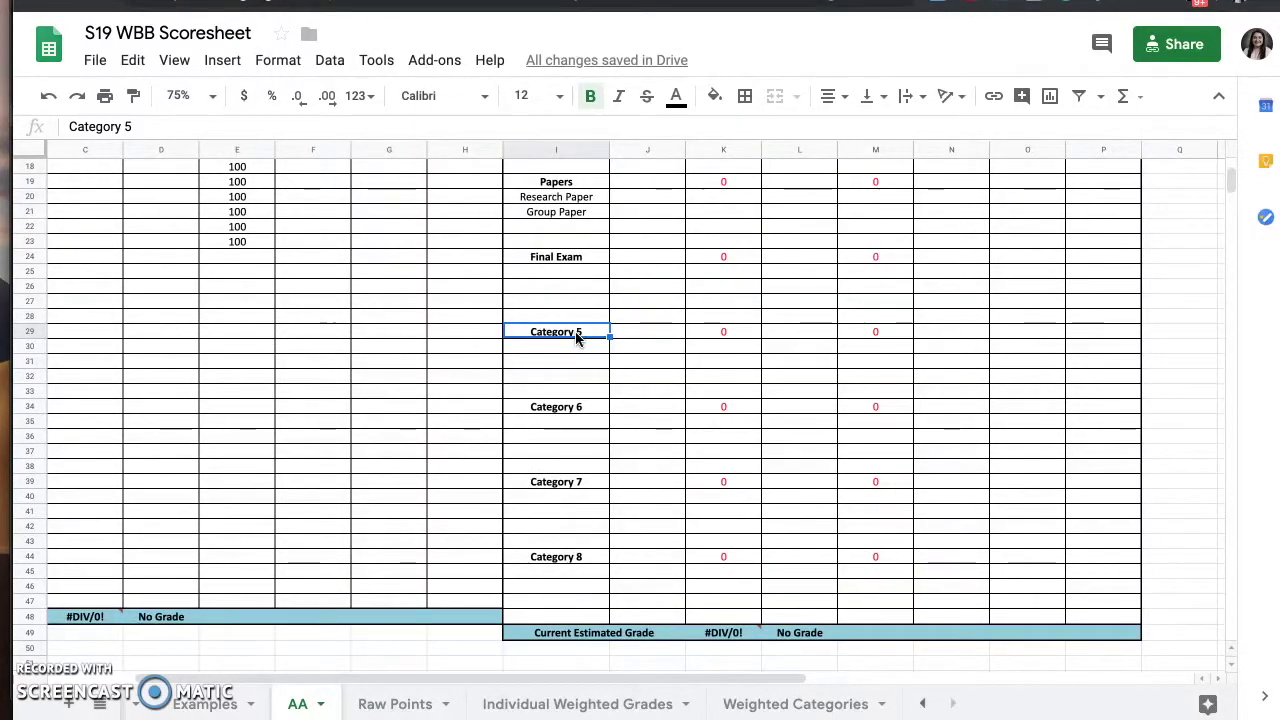
- Delete cells I29:P47 holding the empty Category 5–8 sections, shifting rows up
{"action": "left_click_drag", "start_coordinate": [577, 336], "coordinate": [1090, 622]}
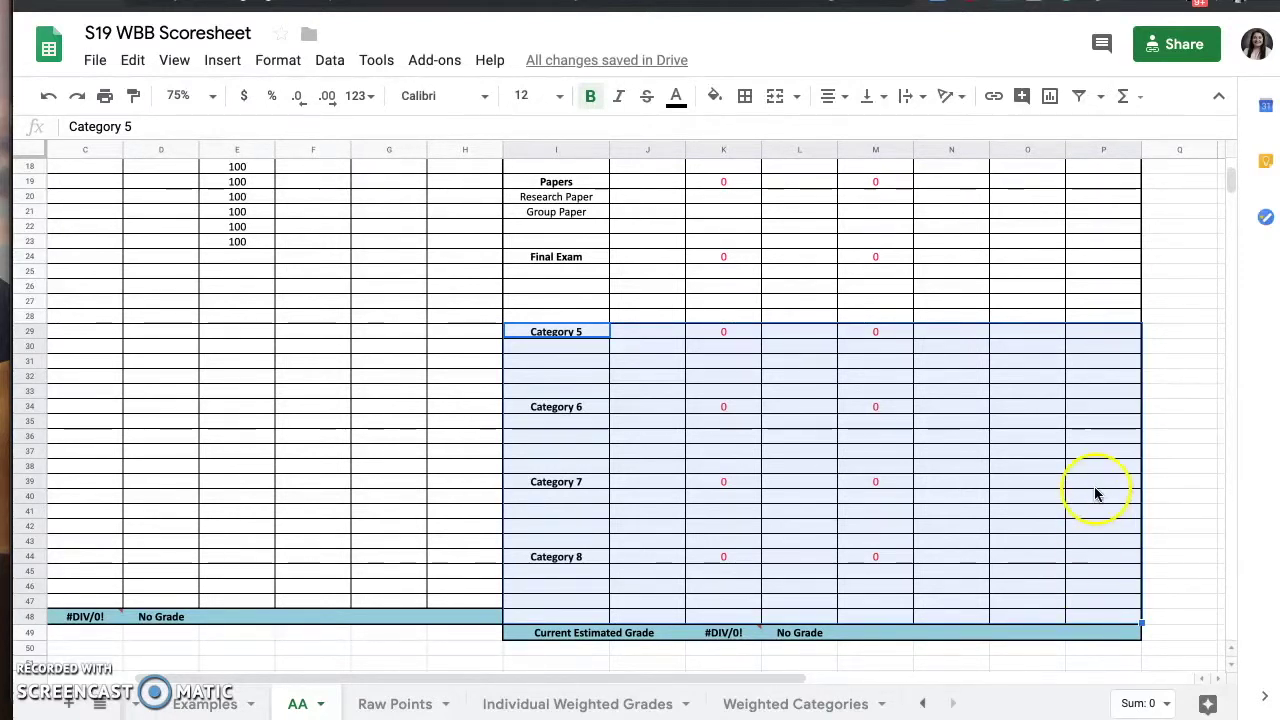
{"action": "right_click", "coordinate": [1090, 337]}
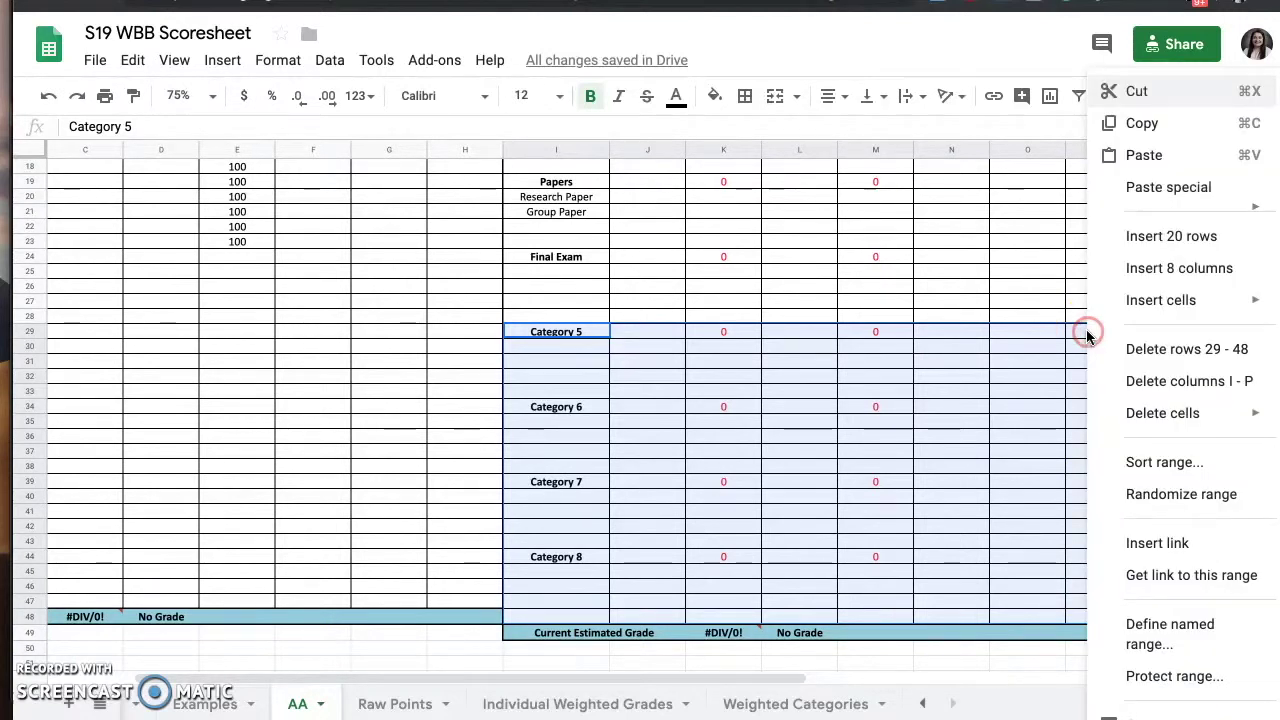
{"action": "mouse_move", "coordinate": [1141, 420]}
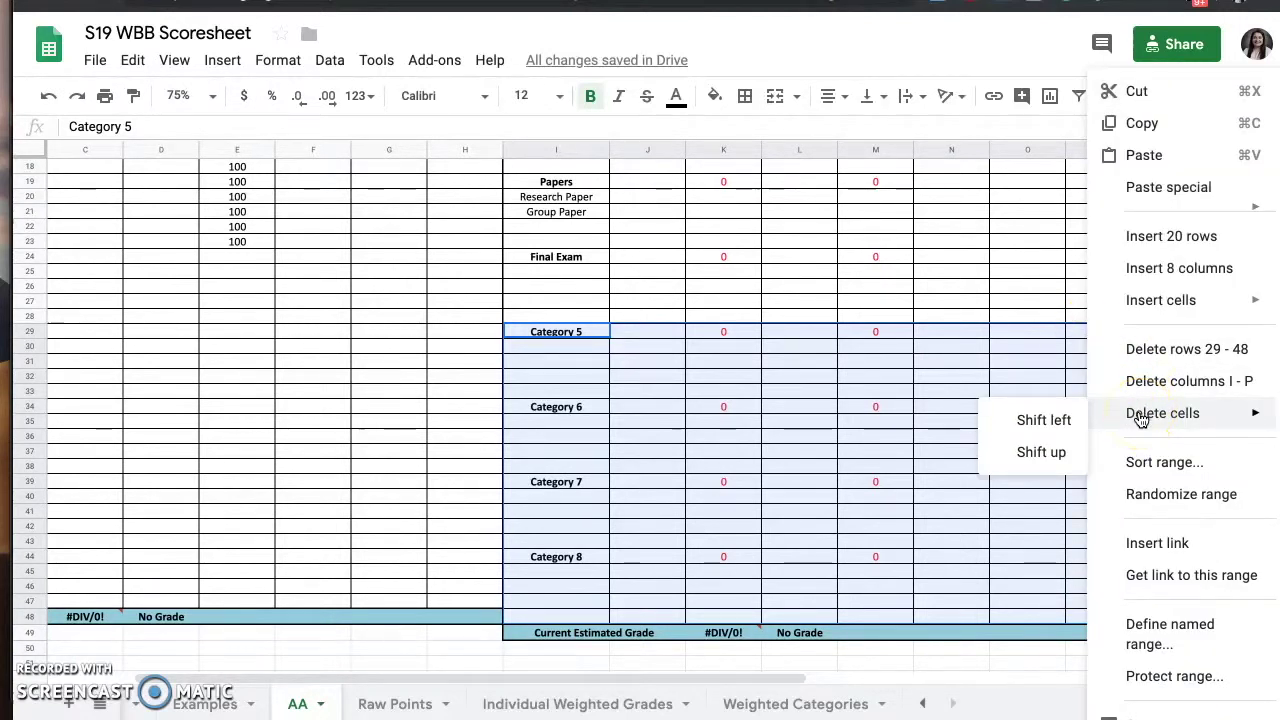
{"action": "left_click", "coordinate": [1045, 453]}
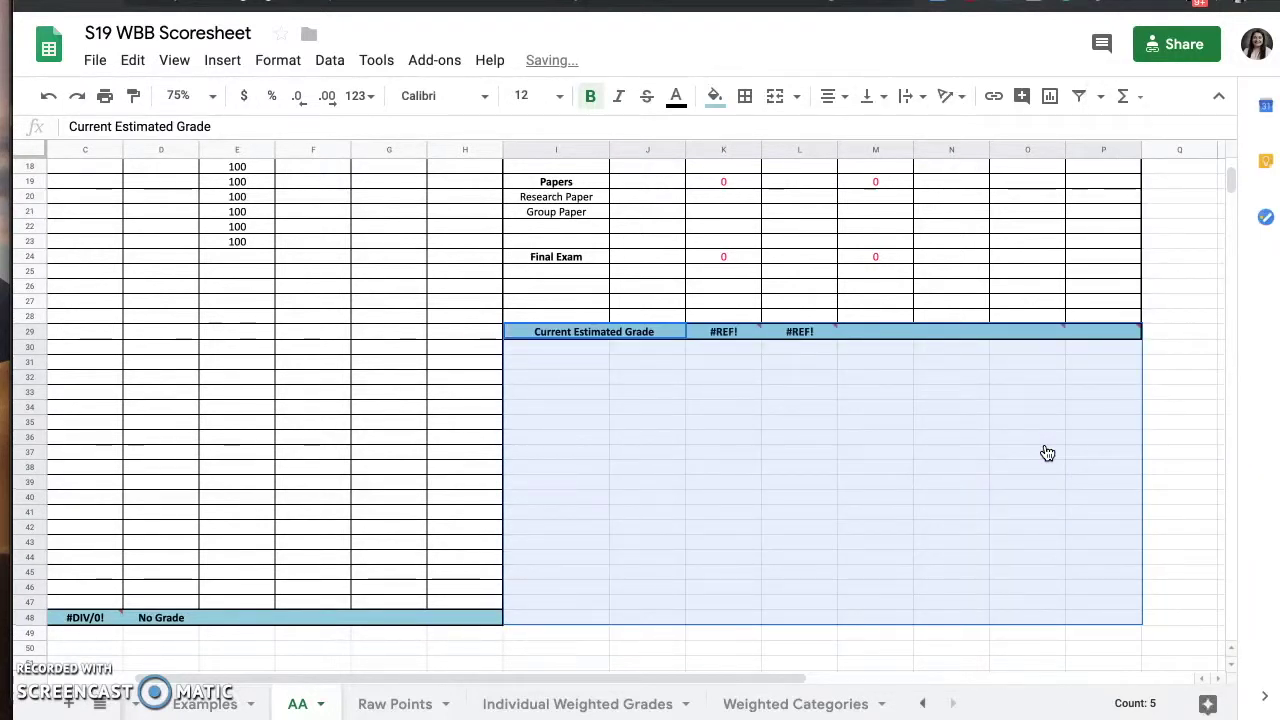
{"action": "left_click", "coordinate": [1046, 453]}
{"action": "scroll", "coordinate": [1046, 451], "scroll_direction": "up", "scroll_amount": 4}
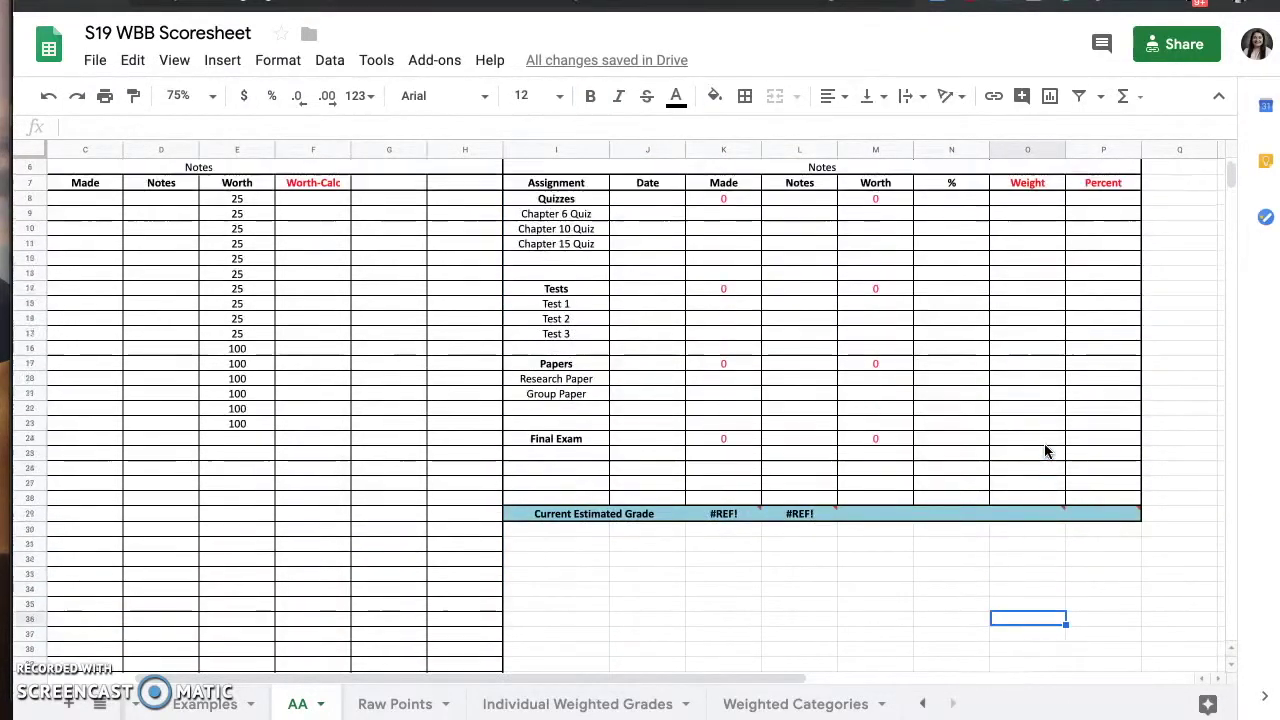
{"action": "scroll", "coordinate": [1044, 451], "scroll_direction": "up", "scroll_amount": 2}
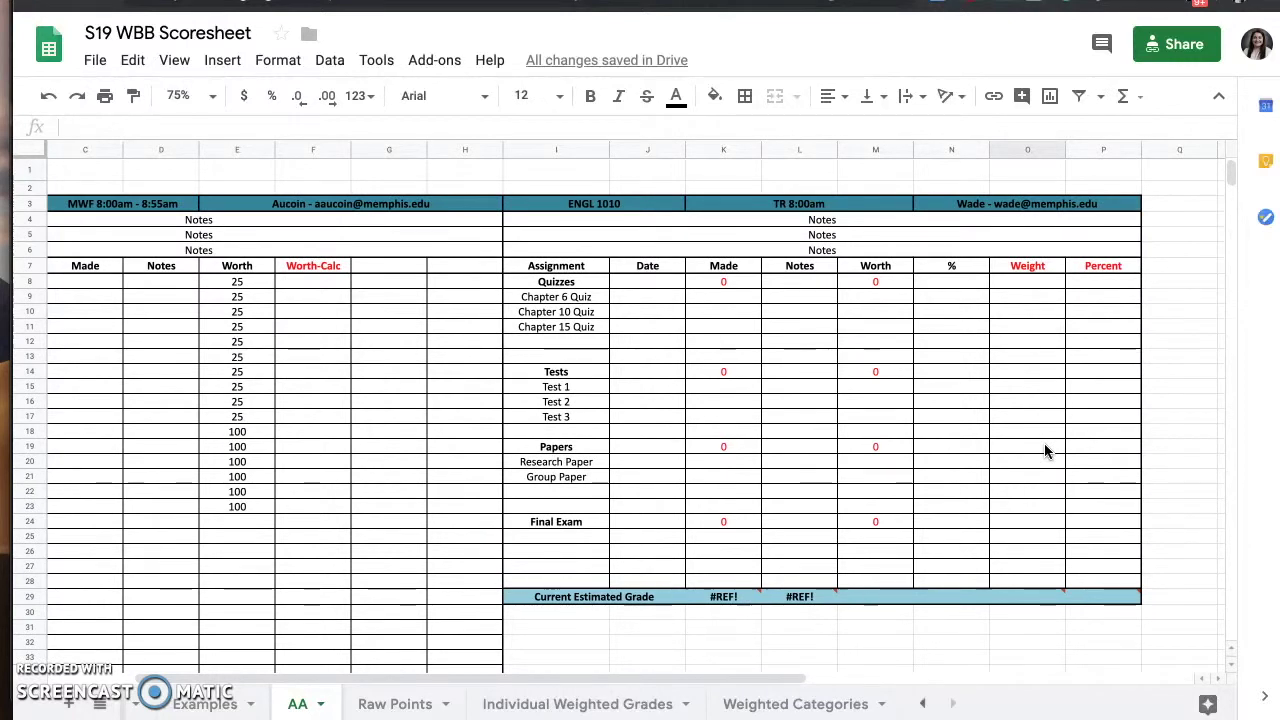
{"action": "mouse_move", "coordinate": [717, 610]}
{"action": "scroll", "coordinate": [808, 609], "scroll_direction": "down", "scroll_amount": 1}
{"action": "scroll", "coordinate": [808, 609], "scroll_direction": "left", "scroll_amount": 2}
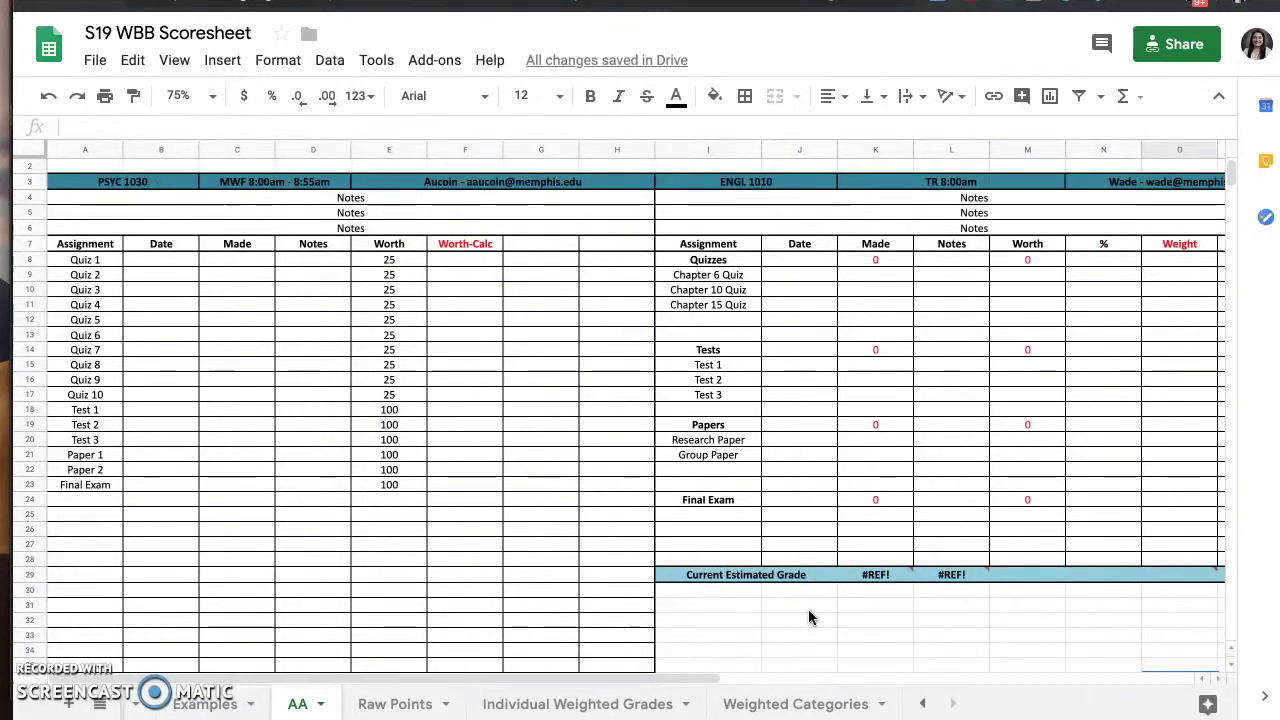
{"action": "scroll", "coordinate": [381, 578], "scroll_direction": "down", "scroll_amount": 2}
{"action": "scroll", "coordinate": [381, 570], "scroll_direction": "down", "scroll_amount": 5}
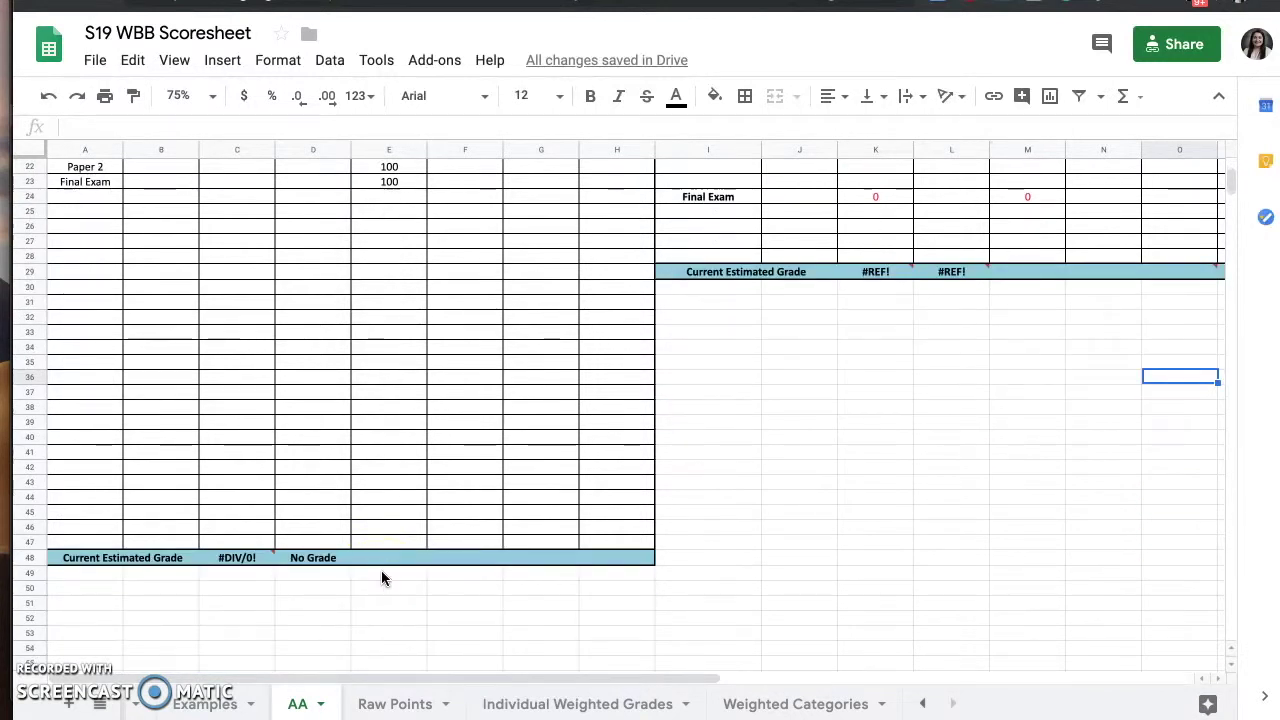
{"action": "mouse_move", "coordinate": [240, 562]}
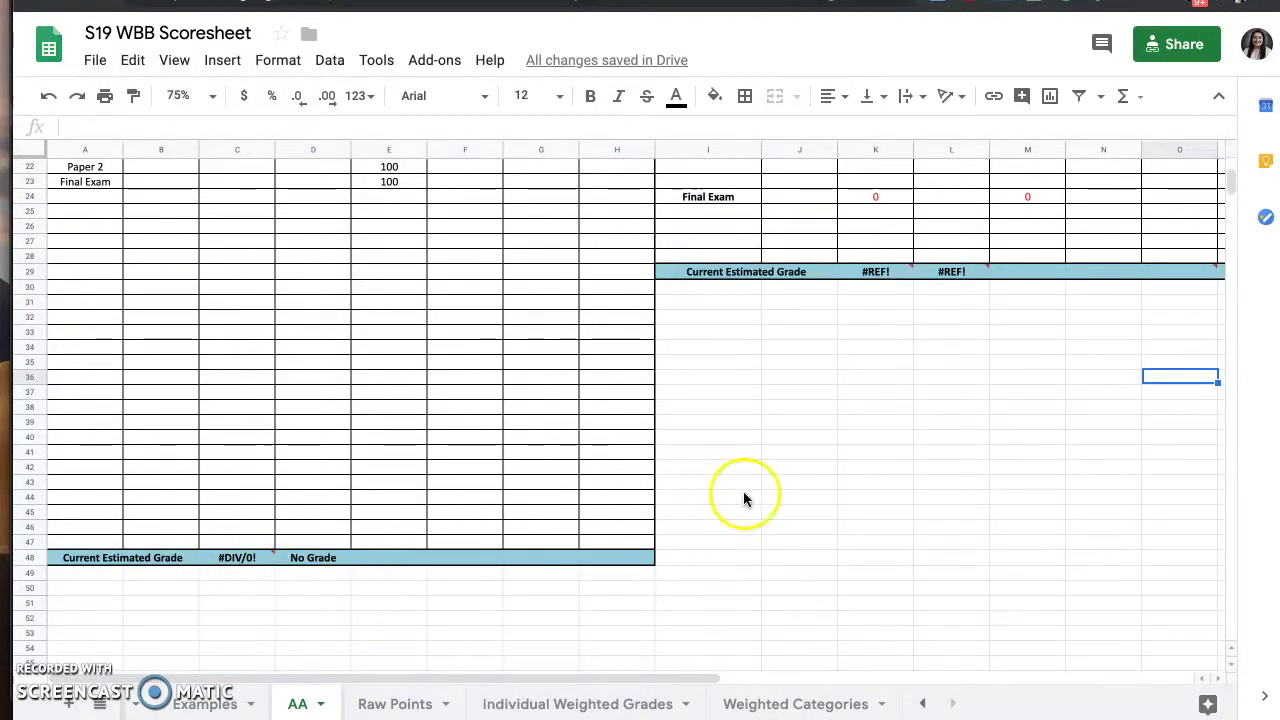
{"action": "mouse_move", "coordinate": [890, 280]}
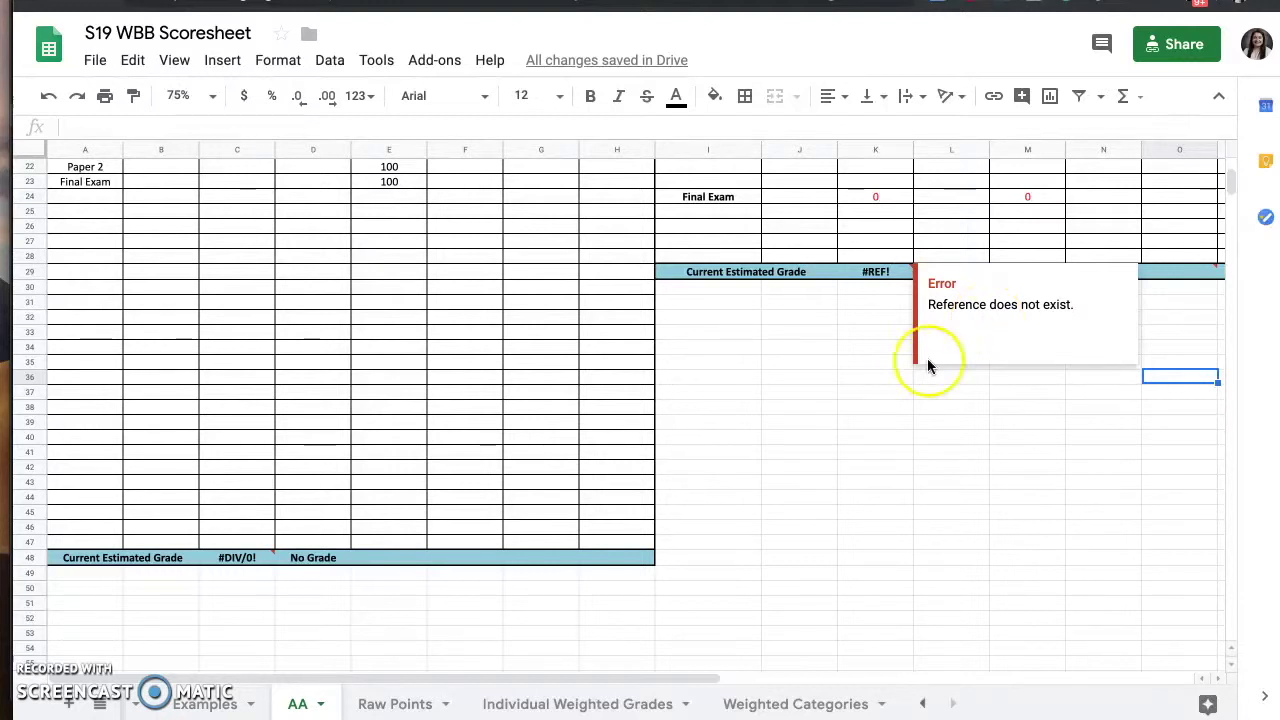
{"action": "scroll", "coordinate": [845, 424], "scroll_direction": "right", "scroll_amount": 1}
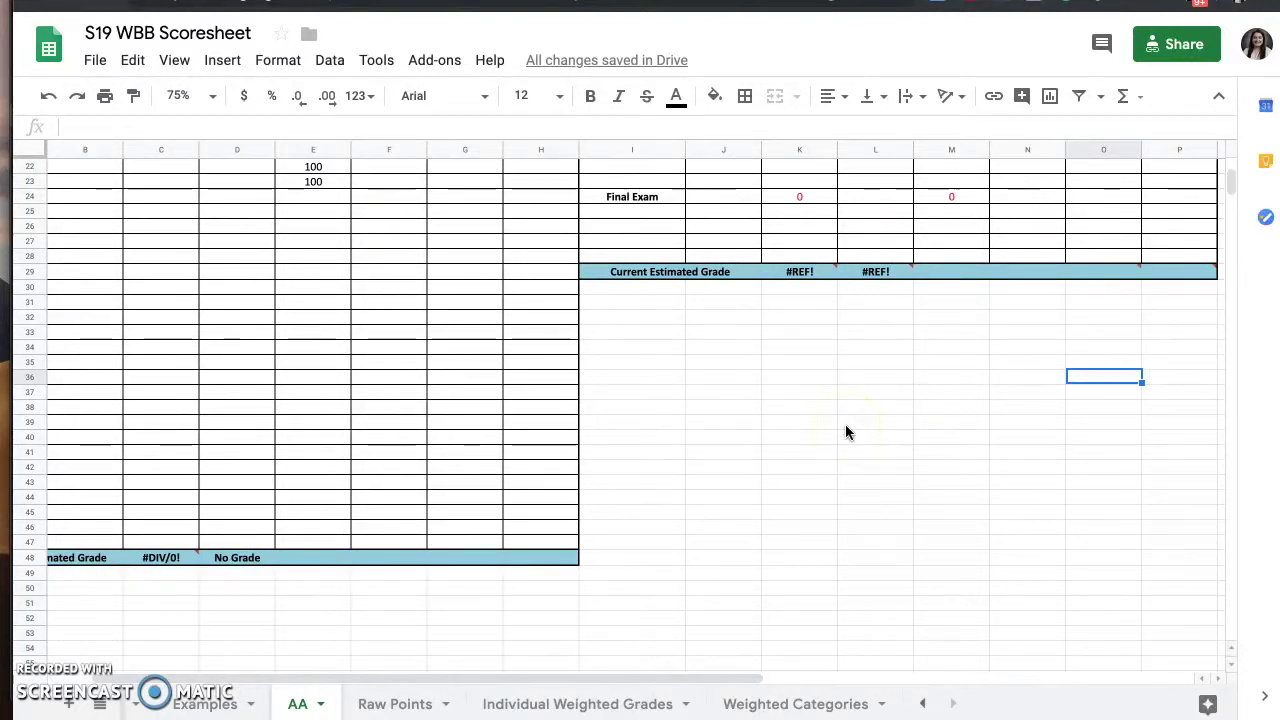
{"action": "scroll", "coordinate": [845, 424], "scroll_direction": "right", "scroll_amount": 1}
{"action": "mouse_move", "coordinate": [733, 273]}
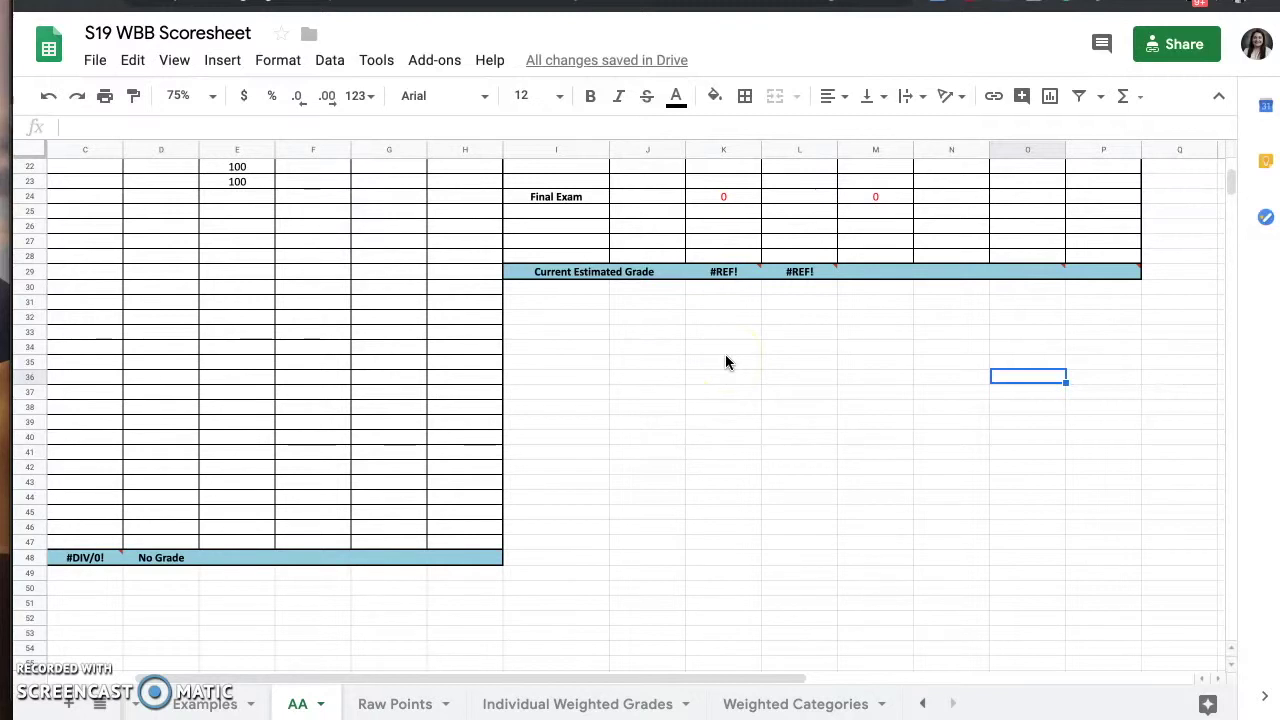
{"action": "scroll", "coordinate": [726, 360], "scroll_direction": "up", "scroll_amount": 6}
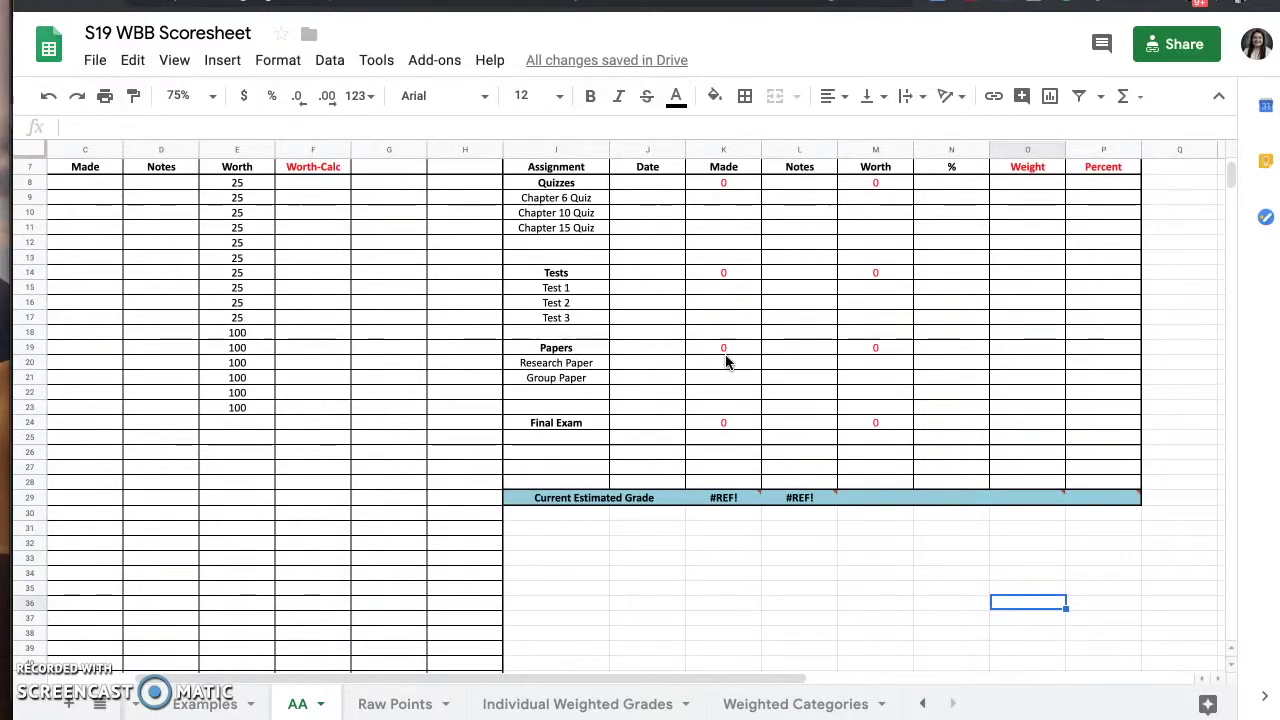
{"action": "scroll", "coordinate": [726, 362], "scroll_direction": "down", "scroll_amount": 1}
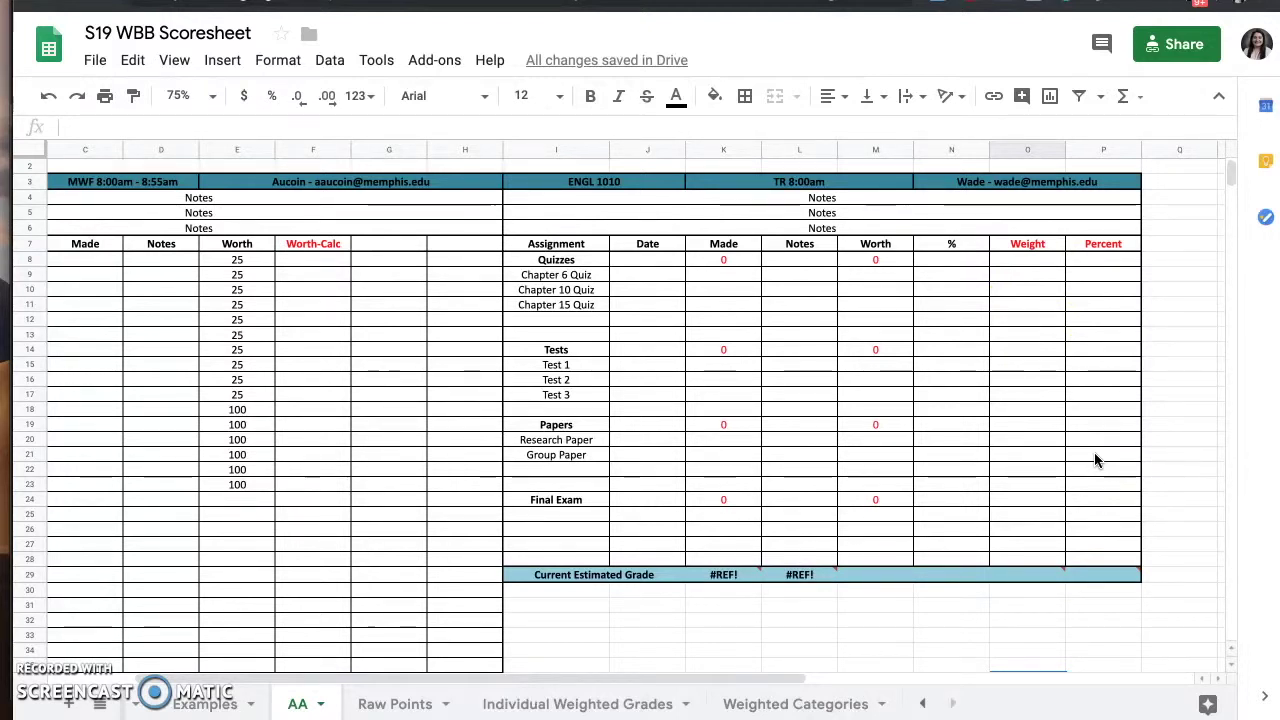
{"action": "mouse_move", "coordinate": [1064, 579]}
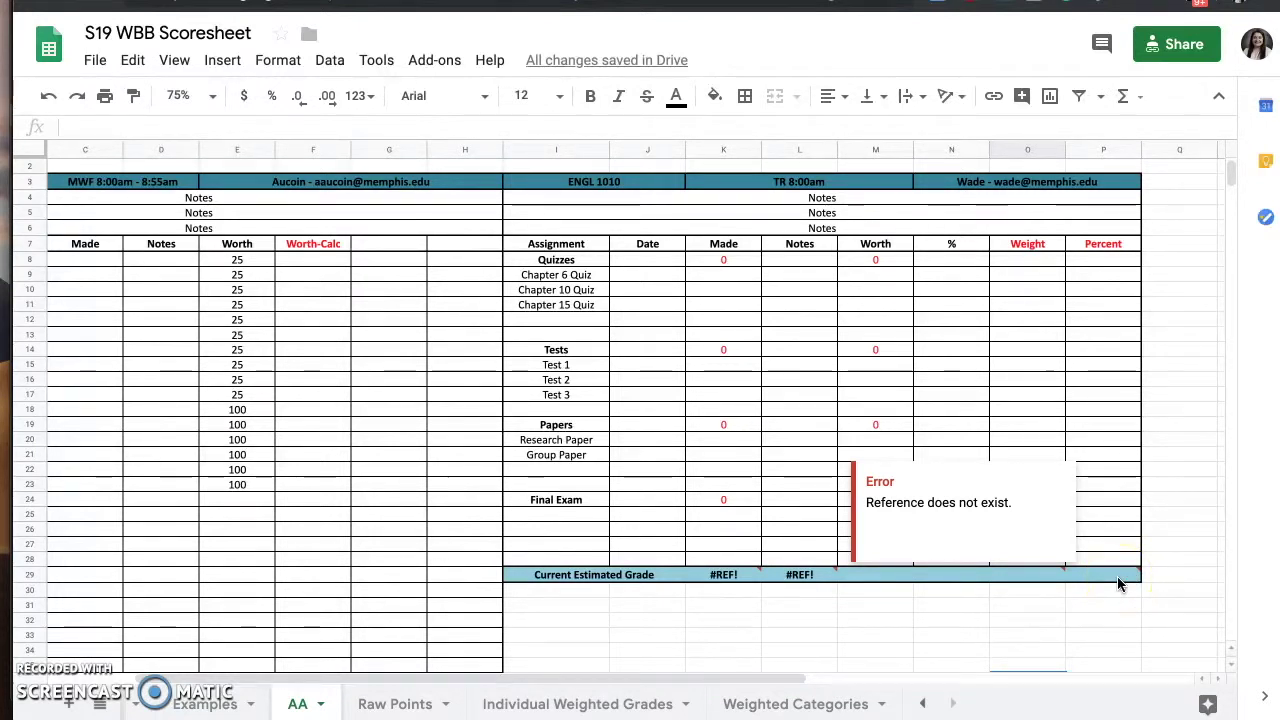
{"action": "left_click", "coordinate": [1043, 582]}
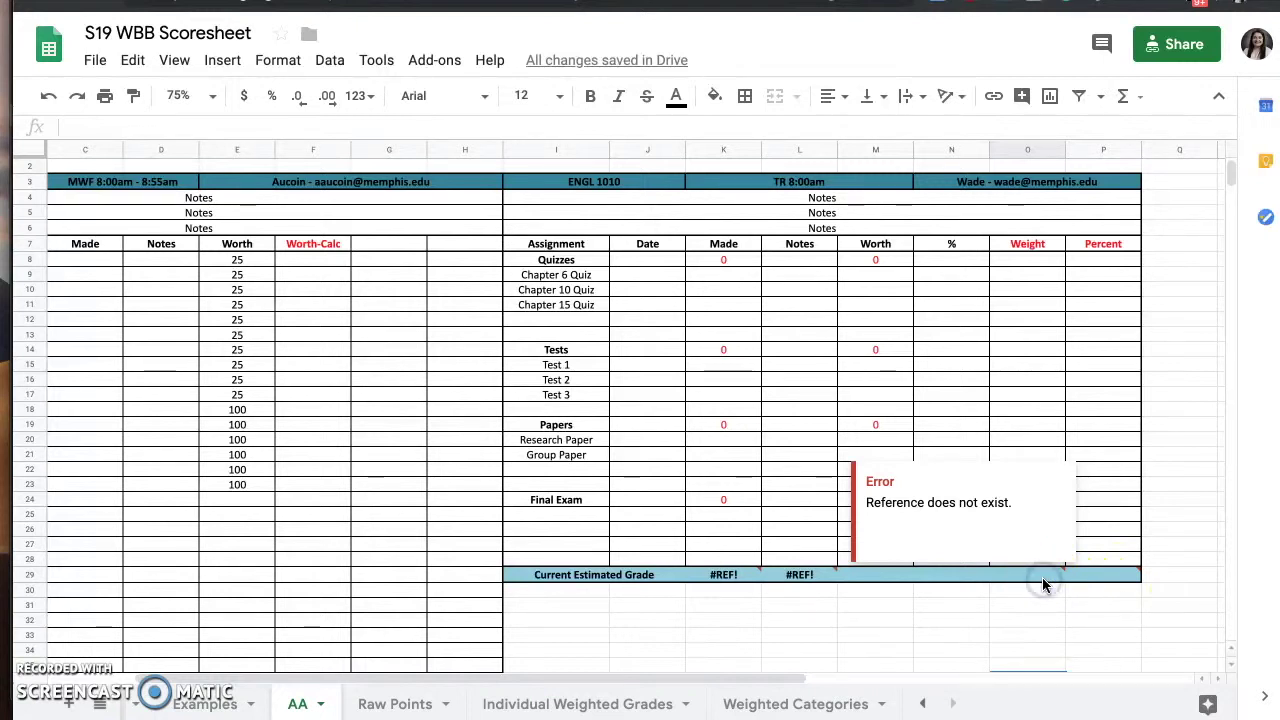
{"action": "left_click", "coordinate": [1115, 605]}
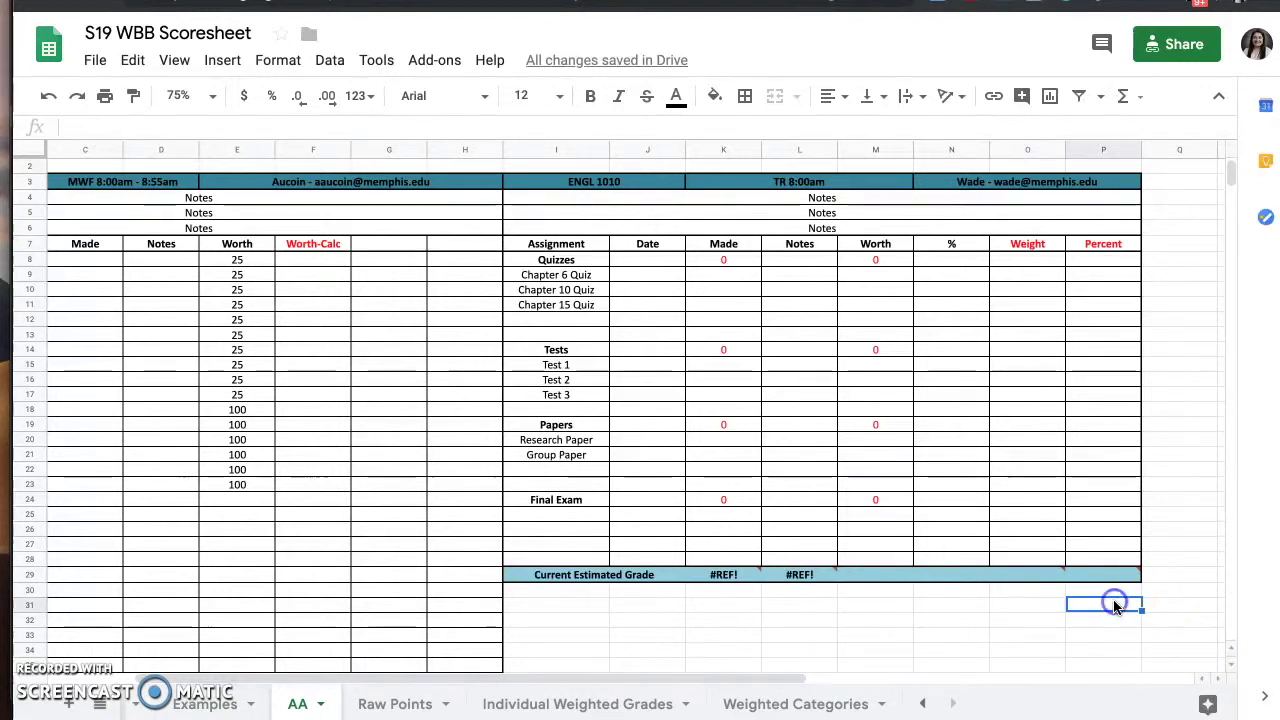
{"action": "left_click", "coordinate": [1043, 580]}
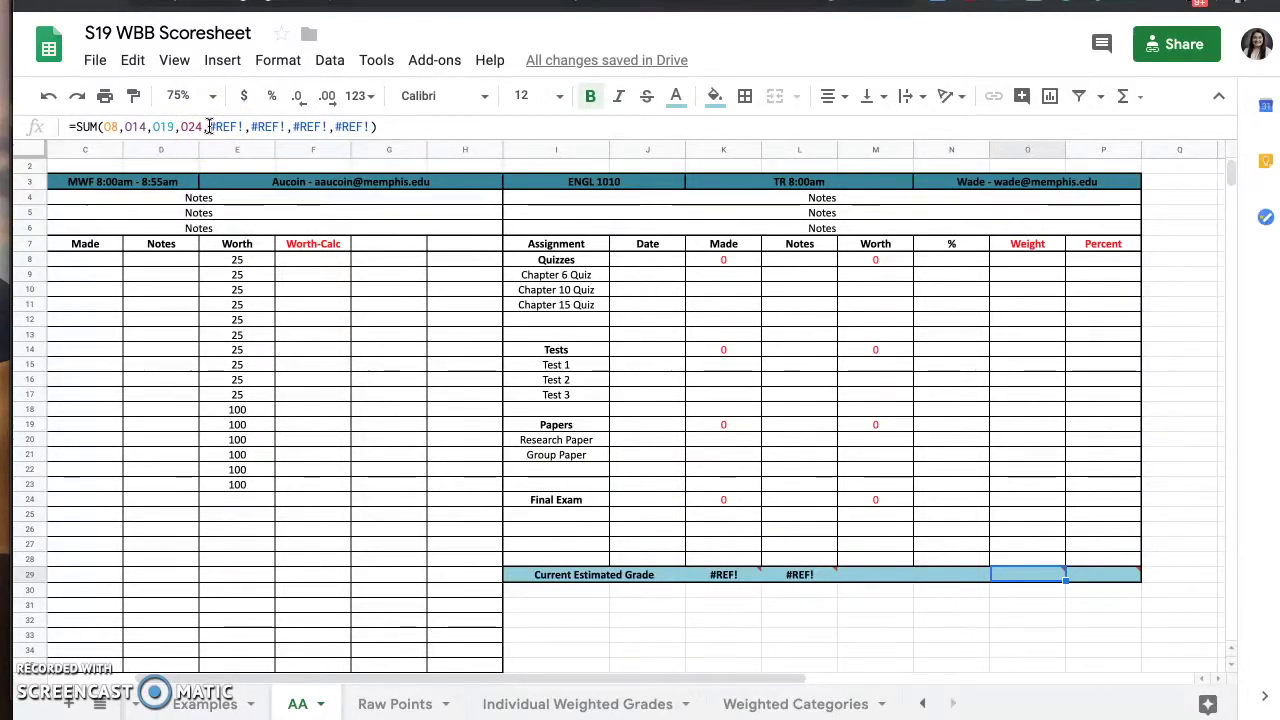
- Remove the broken #REF! references from the O29 SUM formula
{"action": "left_click", "coordinate": [209, 126]}
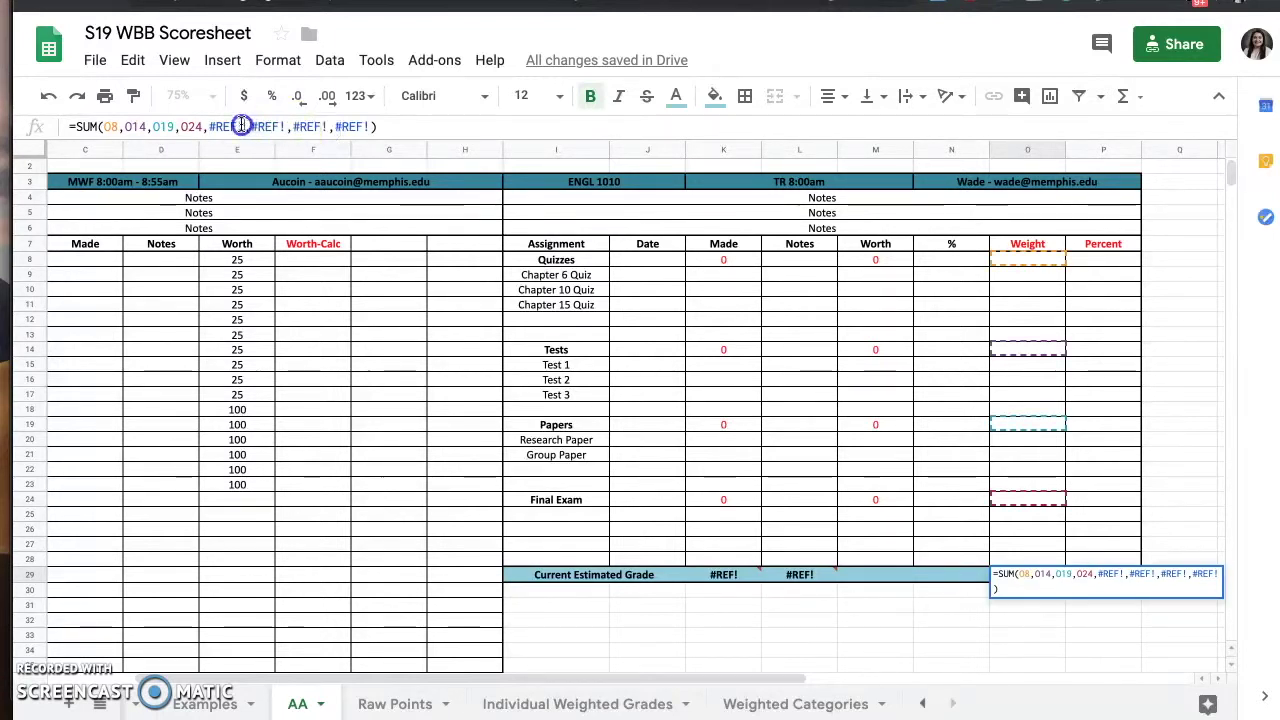
{"action": "left_click", "coordinate": [370, 126]}
{"action": "key", "text": "BackSpace"}
{"action": "key", "text": "BackSpace"}
{"action": "key", "text": "BackSpace"}
{"action": "key", "text": "BackSpace"}
{"action": "key", "text": "BackSpace"}
{"action": "key", "text": "BackSpace"}
{"action": "key", "text": "BackSpace"}
{"action": "key", "text": "BackSpace"}
{"action": "key", "text": "BackSpace"}
{"action": "key", "text": "BackSpace"}
{"action": "key", "text": "BackSpace"}
{"action": "key", "text": "BackSpace"}
{"action": "key", "text": "BackSpace"}
{"action": "key", "text": "BackSpace"}
{"action": "key", "text": "BackSpace"}
{"action": "key", "text": "BackSpace"}
{"action": "key", "text": "BackSpace"}
{"action": "key", "text": "BackSpace"}
{"action": "key", "text": "BackSpace"}
{"action": "key", "text": "BackSpace"}
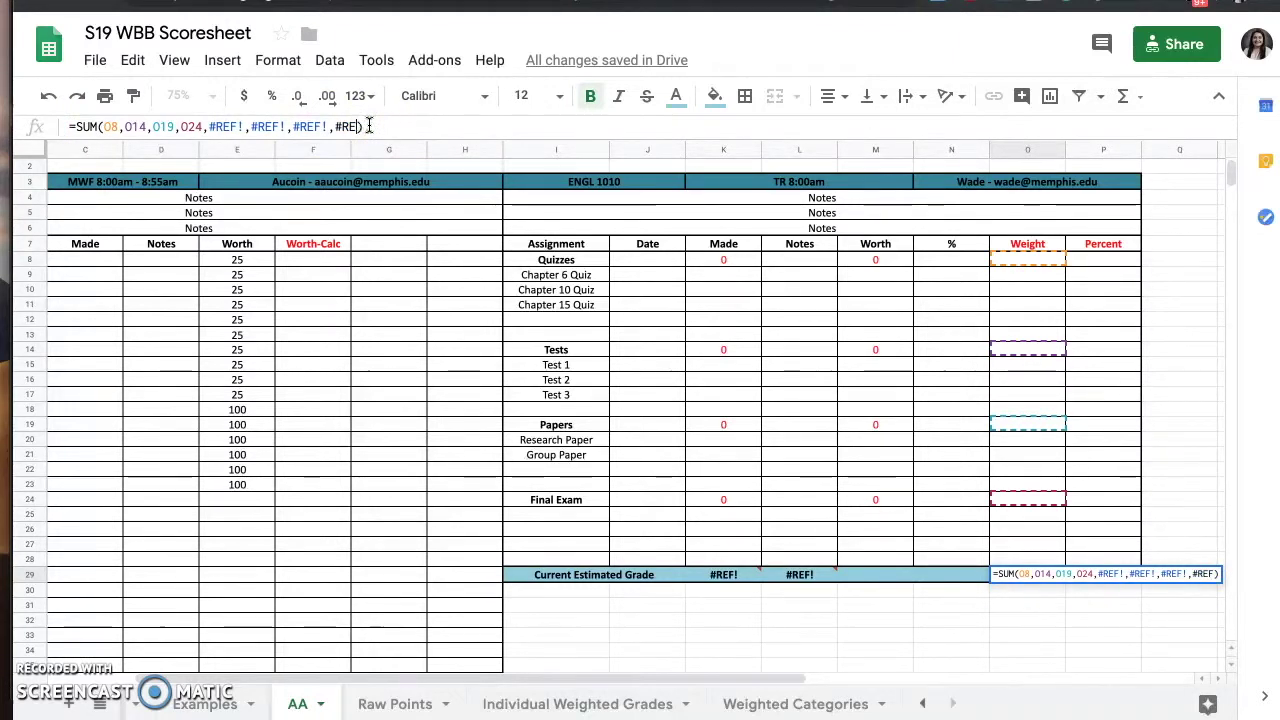
{"action": "key", "text": "BackSpace"}
{"action": "key", "text": "BackSpace"}
{"action": "key", "text": "BackSpace"}
{"action": "key", "text": "BackSpace"}
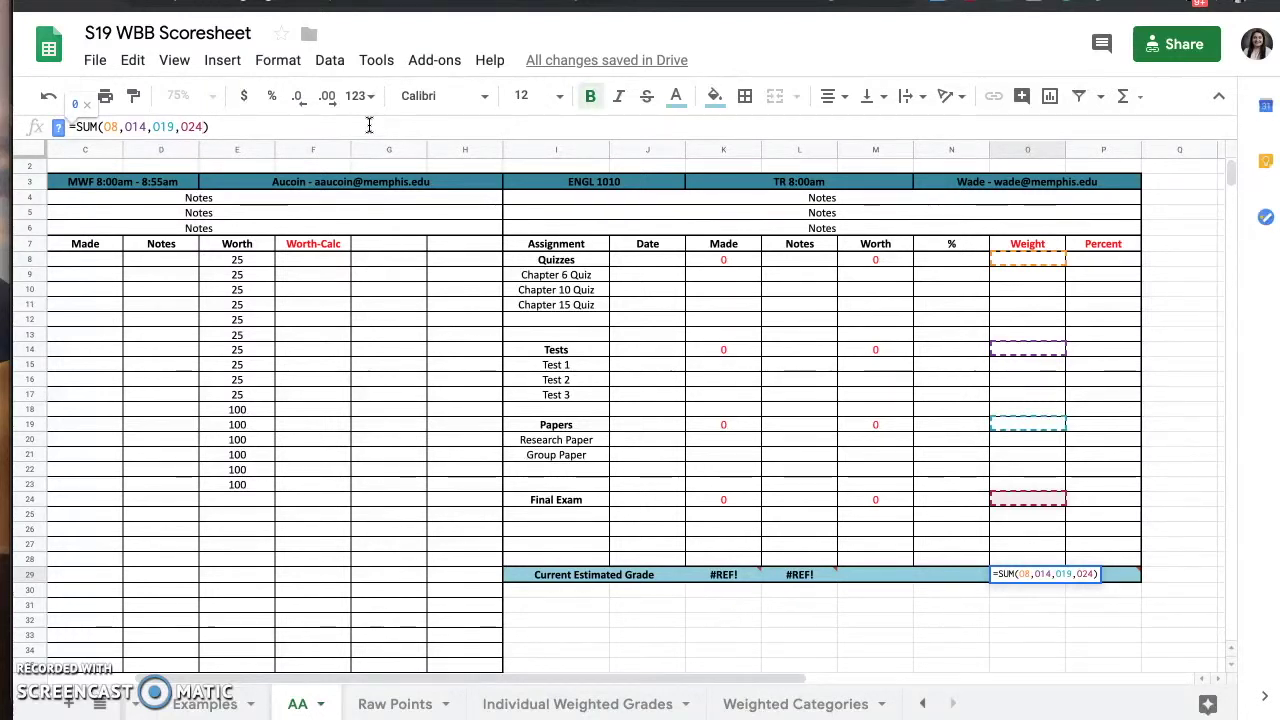
{"action": "left_click", "coordinate": [120, 138]}
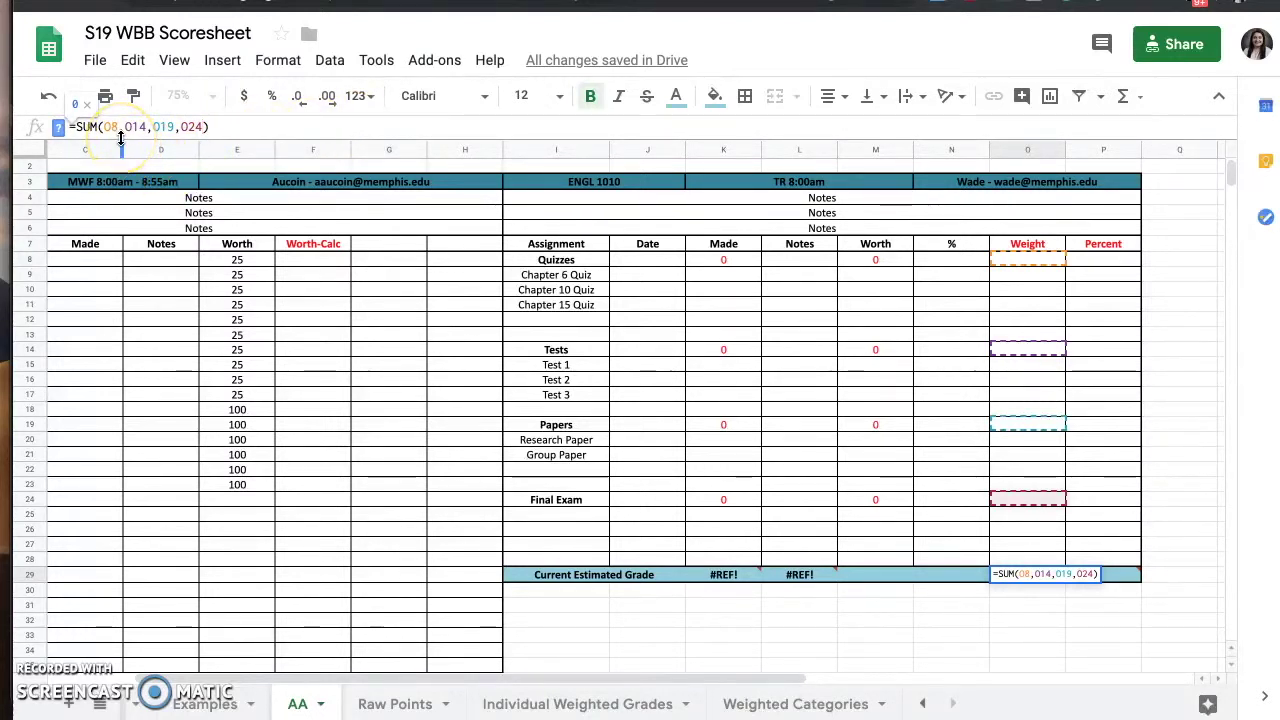
{"action": "left_click", "coordinate": [115, 137]}
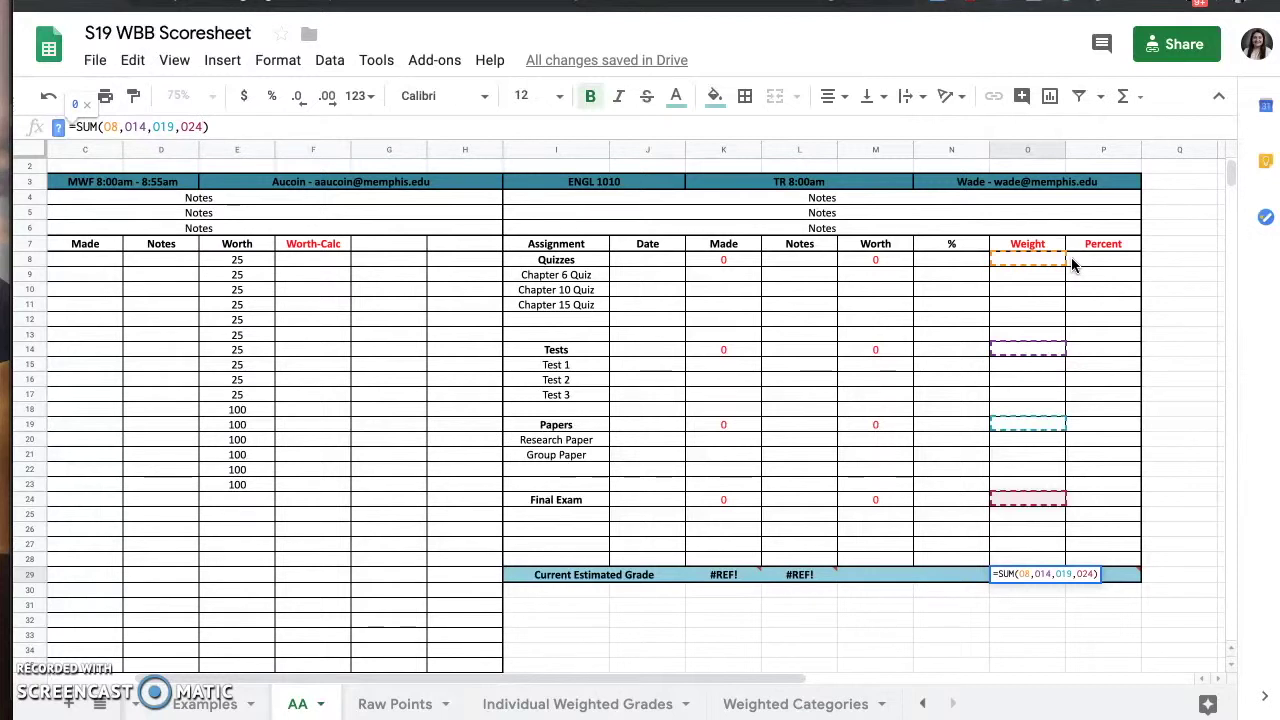
{"action": "key", "text": "Return"}
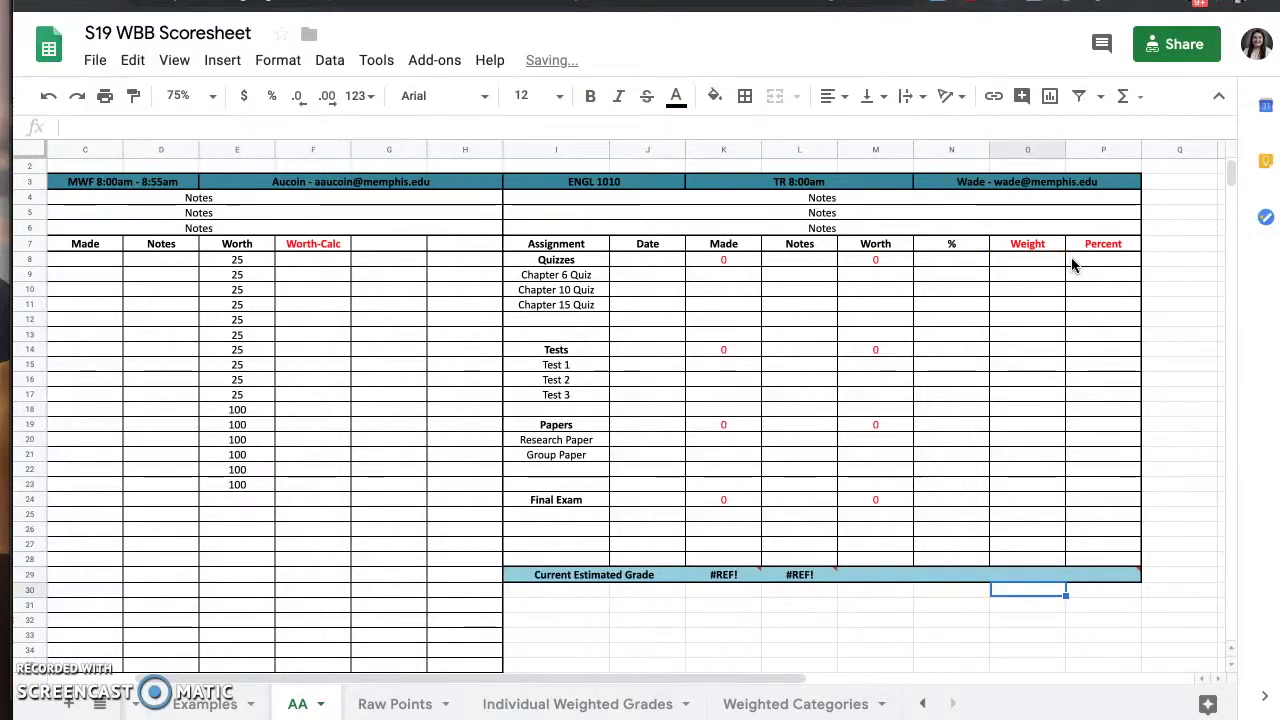
- Fix P29 to =SUM(P8,P14,P19,P24) and check the resulting #DIV/0! error
{"action": "left_click", "coordinate": [1113, 578]}
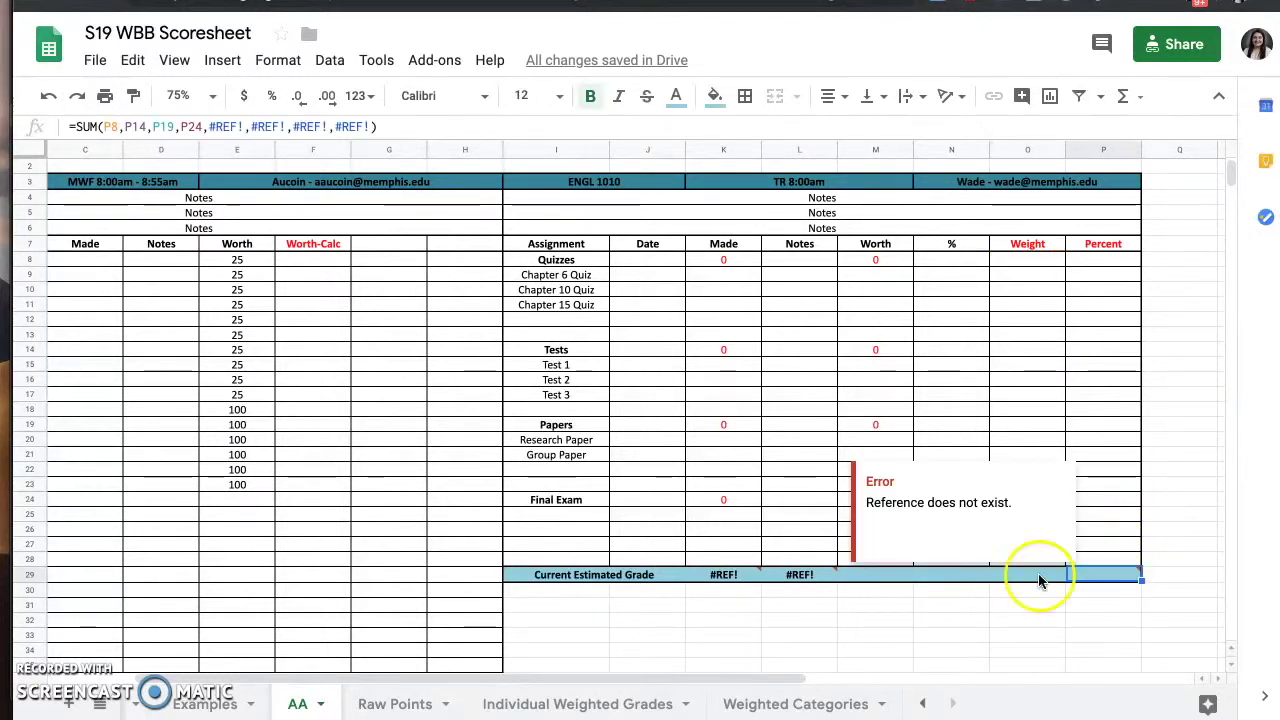
{"action": "left_click", "coordinate": [369, 127]}
{"action": "key", "text": "BackSpace"}
{"action": "key", "text": "BackSpace"}
{"action": "key", "text": "BackSpace"}
{"action": "key", "text": "BackSpace"}
{"action": "key", "text": "BackSpace"}
{"action": "key", "text": "BackSpace"}
{"action": "key", "text": "BackSpace"}
{"action": "key", "text": "BackSpace"}
{"action": "key", "text": "BackSpace"}
{"action": "key", "text": "BackSpace"}
{"action": "key", "text": "BackSpace"}
{"action": "key", "text": "BackSpace"}
{"action": "key", "text": "BackSpace"}
{"action": "key", "text": "BackSpace"}
{"action": "key", "text": "BackSpace"}
{"action": "key", "text": "BackSpace"}
{"action": "key", "text": "BackSpace"}
{"action": "key", "text": "BackSpace"}
{"action": "key", "text": "BackSpace"}
{"action": "key", "text": "BackSpace"}
{"action": "key", "text": "BackSpace"}
{"action": "key", "text": "BackSpace"}
{"action": "key", "text": "BackSpace"}
{"action": "key", "text": "BackSpace"}
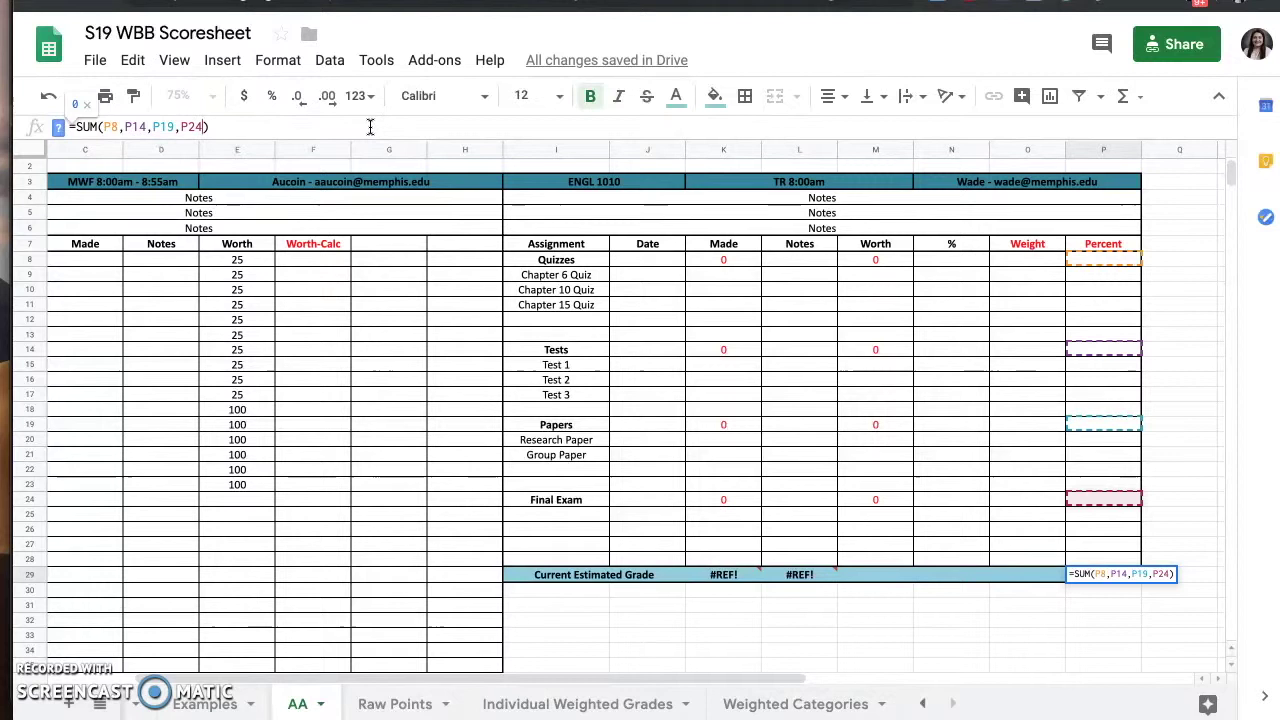
{"action": "key", "text": "Return"}
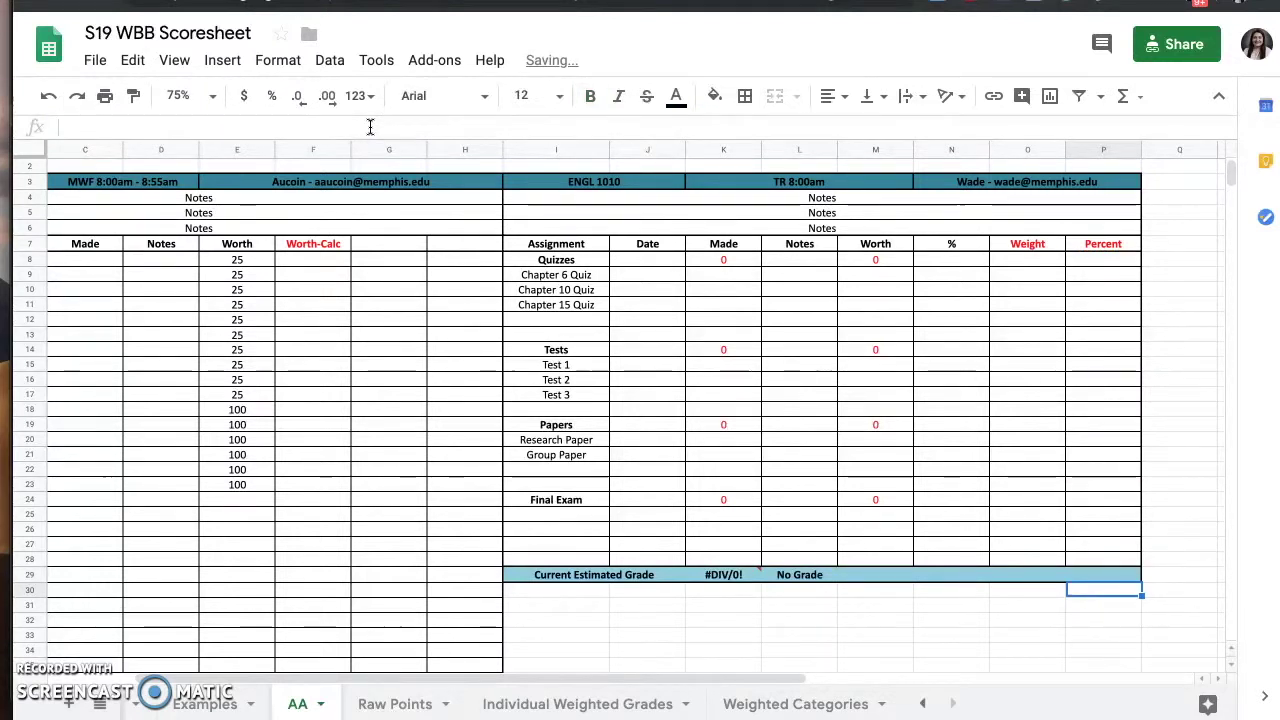
{"action": "mouse_move", "coordinate": [719, 581]}
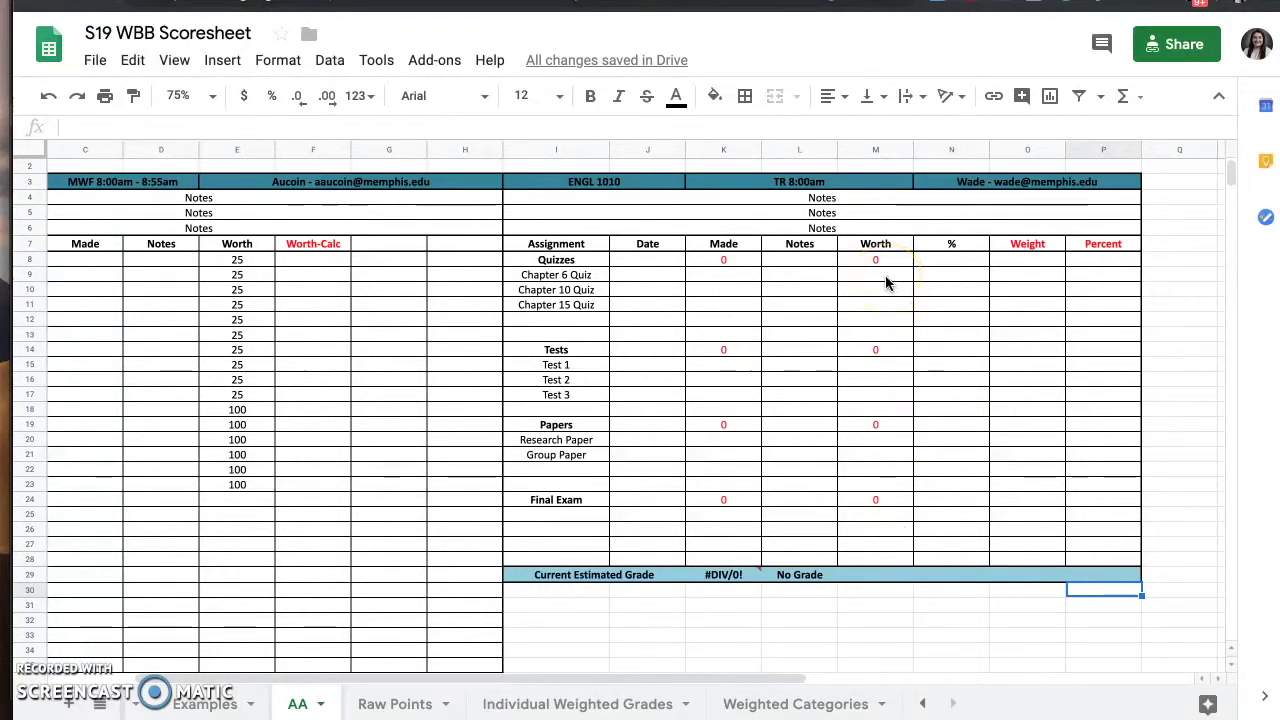
- Enter a worth of 25 for each chapter quiz in M9–M11
{"action": "left_click", "coordinate": [886, 278]}
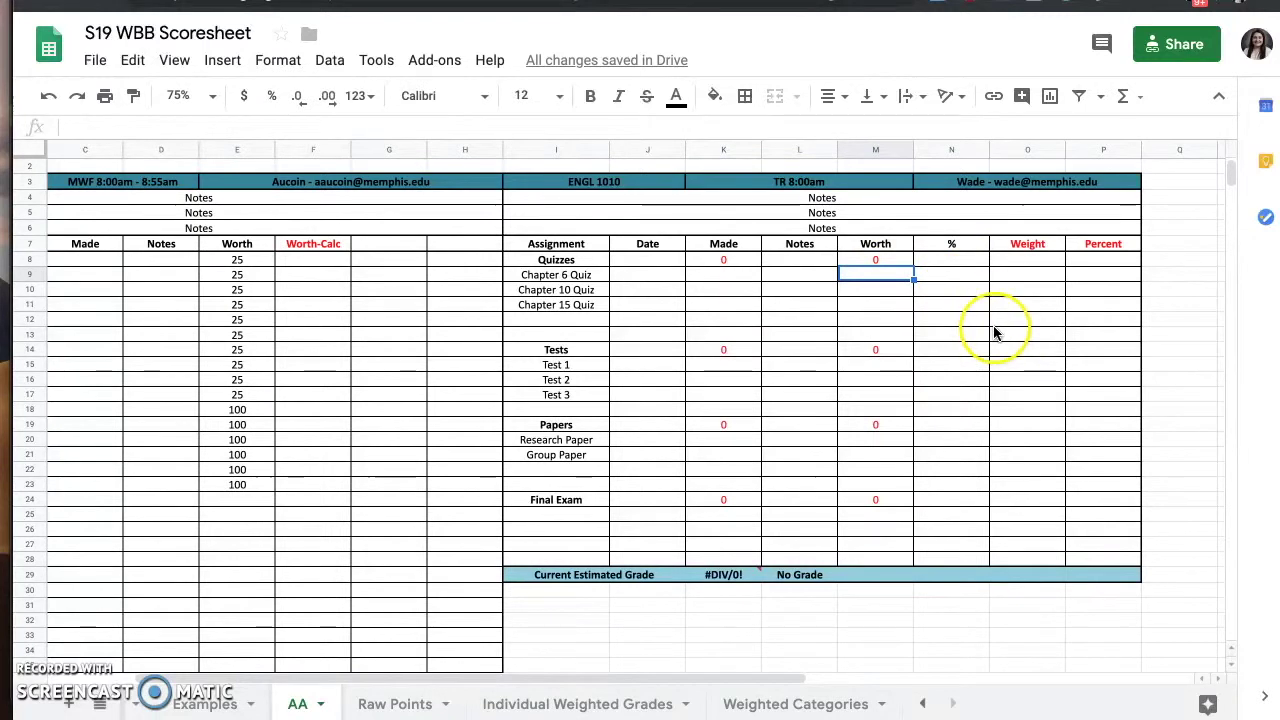
{"action": "type", "text": "25"}
{"action": "key", "text": "Return"}
{"action": "type", "text": "25"}
{"action": "key", "text": "Return"}
{"action": "type", "text": "25"}
{"action": "key", "text": "Return"}
- Enter a worth of 100 for Tests 1–3 in M15–M17
{"action": "left_click", "coordinate": [890, 365]}
{"action": "type", "text": "100"}
{"action": "key", "text": "Return"}
{"action": "type", "text": "100"}
{"action": "key", "text": "Return"}
{"action": "type", "text": "100"}
{"action": "key", "text": "Return"}
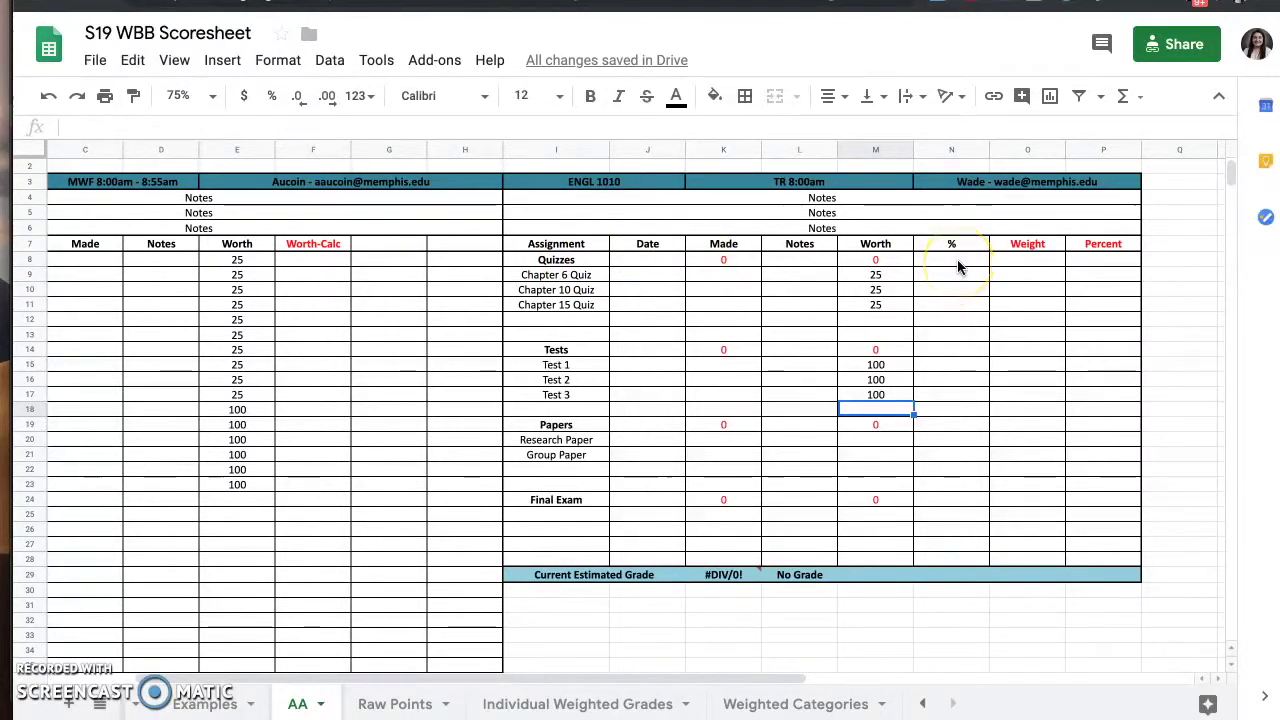
{"action": "left_click", "coordinate": [211, 701]}
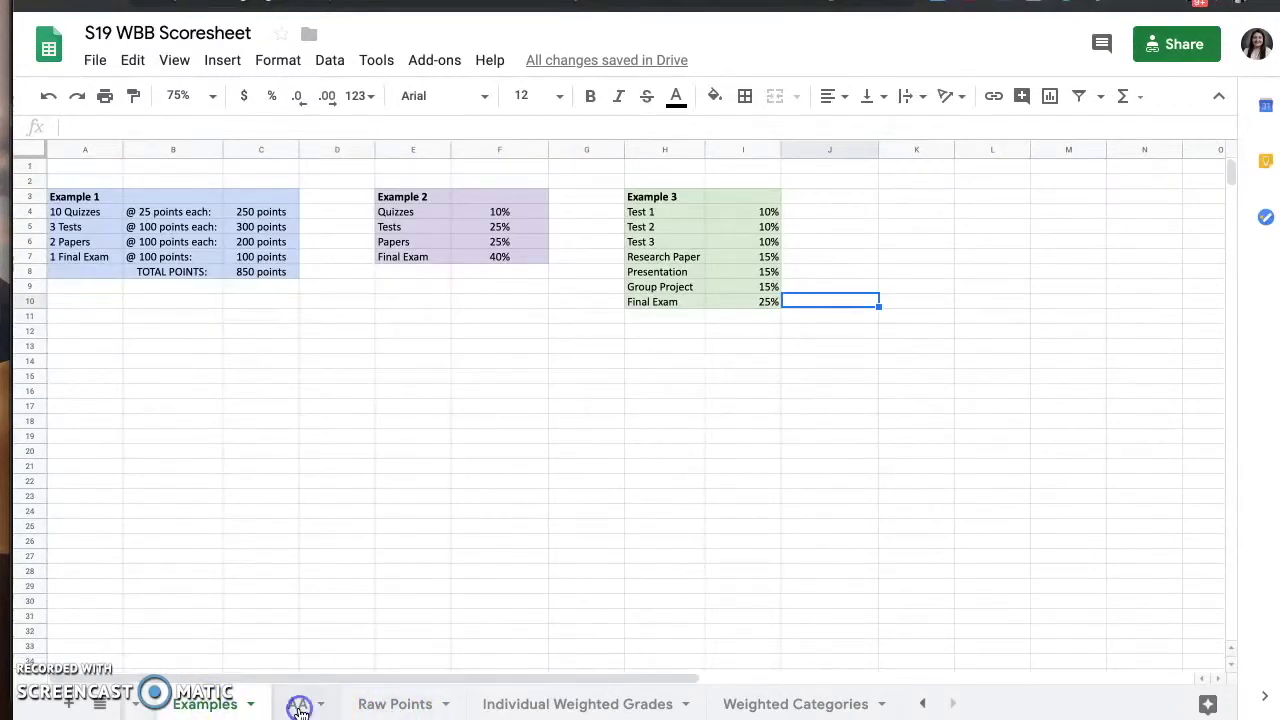
- Set the Quizzes category weight in N8 to 10
{"action": "left_click", "coordinate": [299, 705]}
{"action": "left_click", "coordinate": [953, 258]}
{"action": "type", "text": "10"}
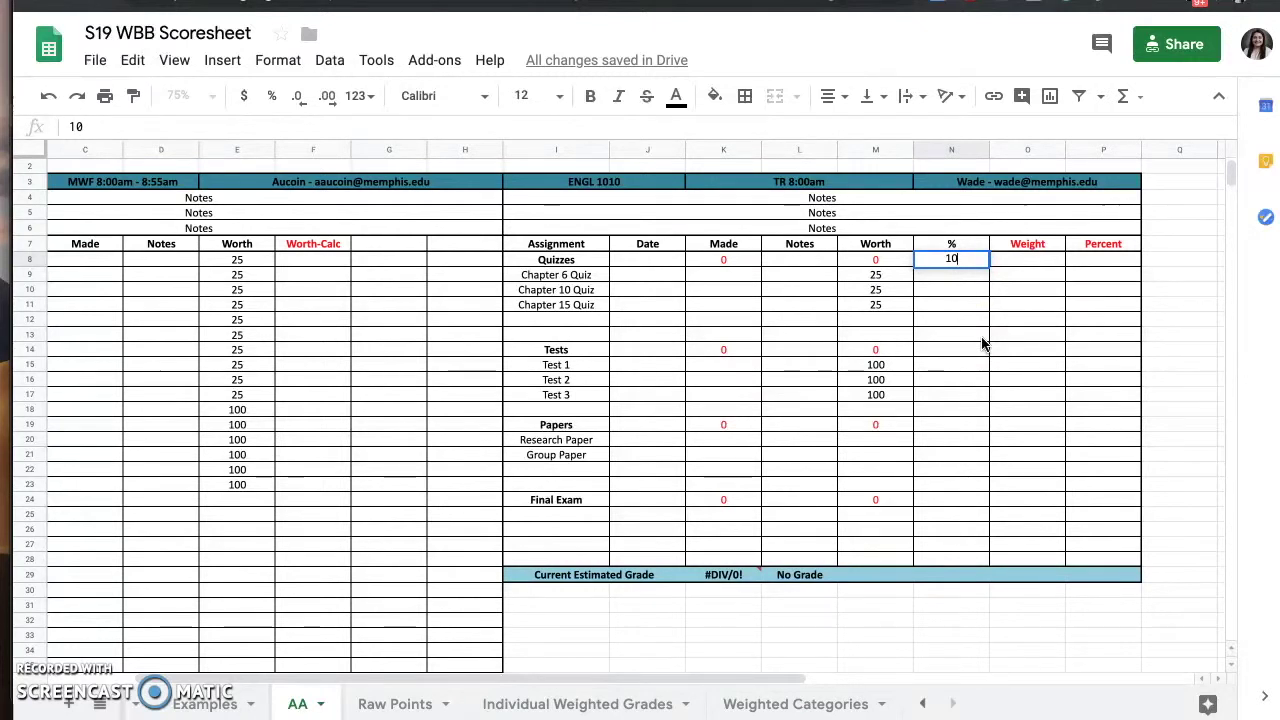
{"action": "key", "text": "Return"}
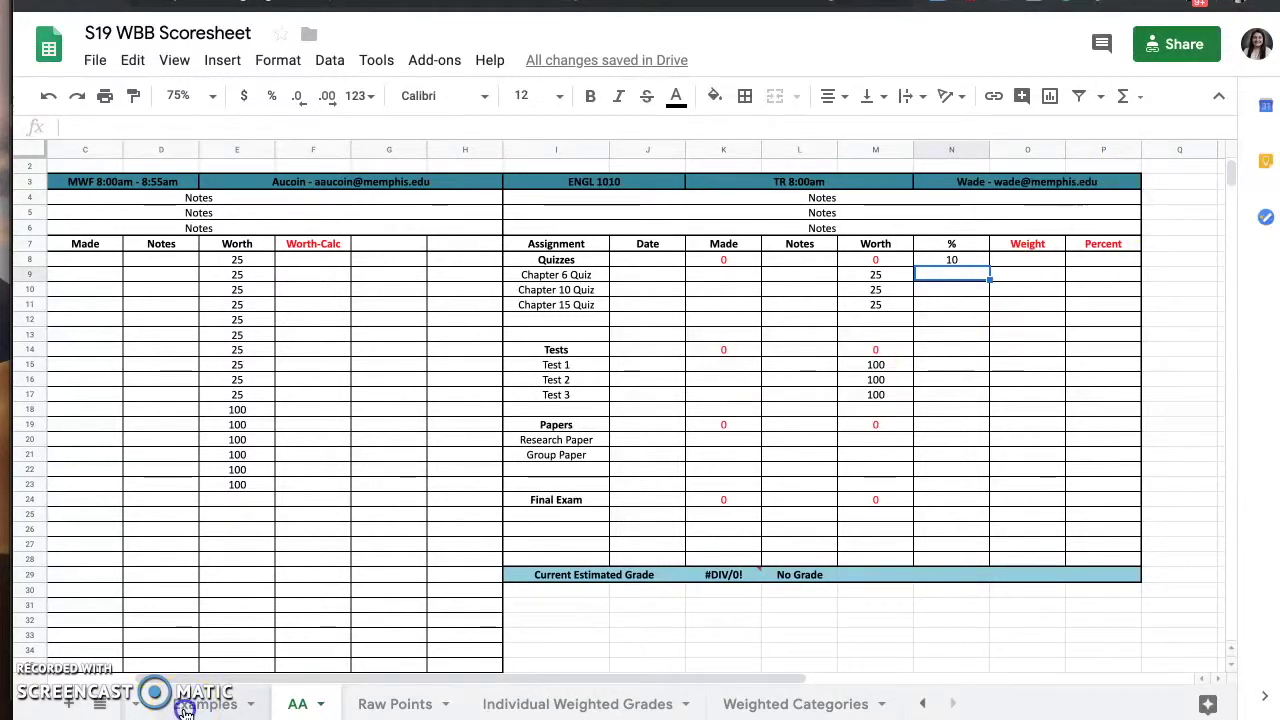
- After checking Examples, set Tests 25, Papers 25 and Final Exam 40 weights
{"action": "left_click", "coordinate": [184, 708]}
{"action": "left_click", "coordinate": [297, 704]}
{"action": "left_click", "coordinate": [934, 349]}
{"action": "type", "text": "25"}
{"action": "key", "text": "Down"}
{"action": "key", "text": "Down"}
{"action": "key", "text": "Down"}
{"action": "key", "text": "Down"}
{"action": "key", "text": "Down"}
{"action": "type", "text": "25"}
{"action": "key", "text": "Down"}
{"action": "key", "text": "Down"}
{"action": "key", "text": "Down"}
{"action": "key", "text": "Down"}
{"action": "key", "text": "Down"}
{"action": "type", "text": "40"}
{"action": "key", "text": "Down"}
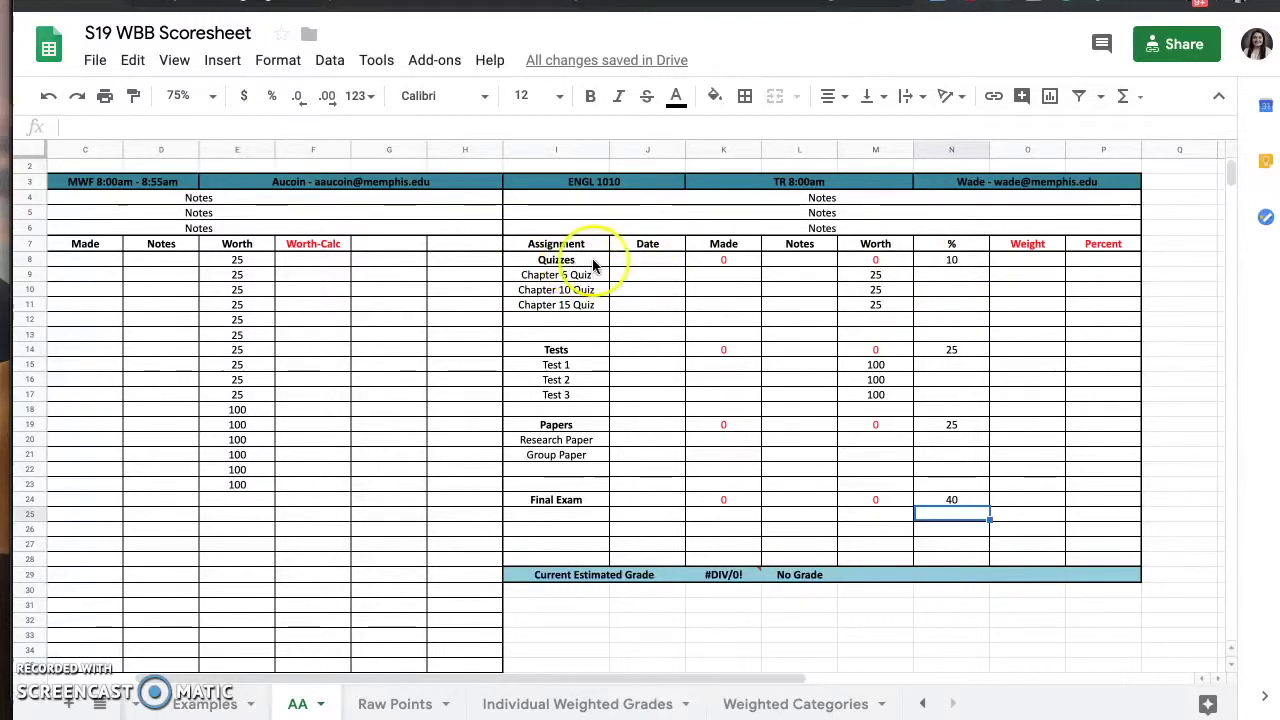
- Enter 10 for each chapter quiz in N9–N11, then clear those stray values
{"action": "left_click", "coordinate": [947, 274]}
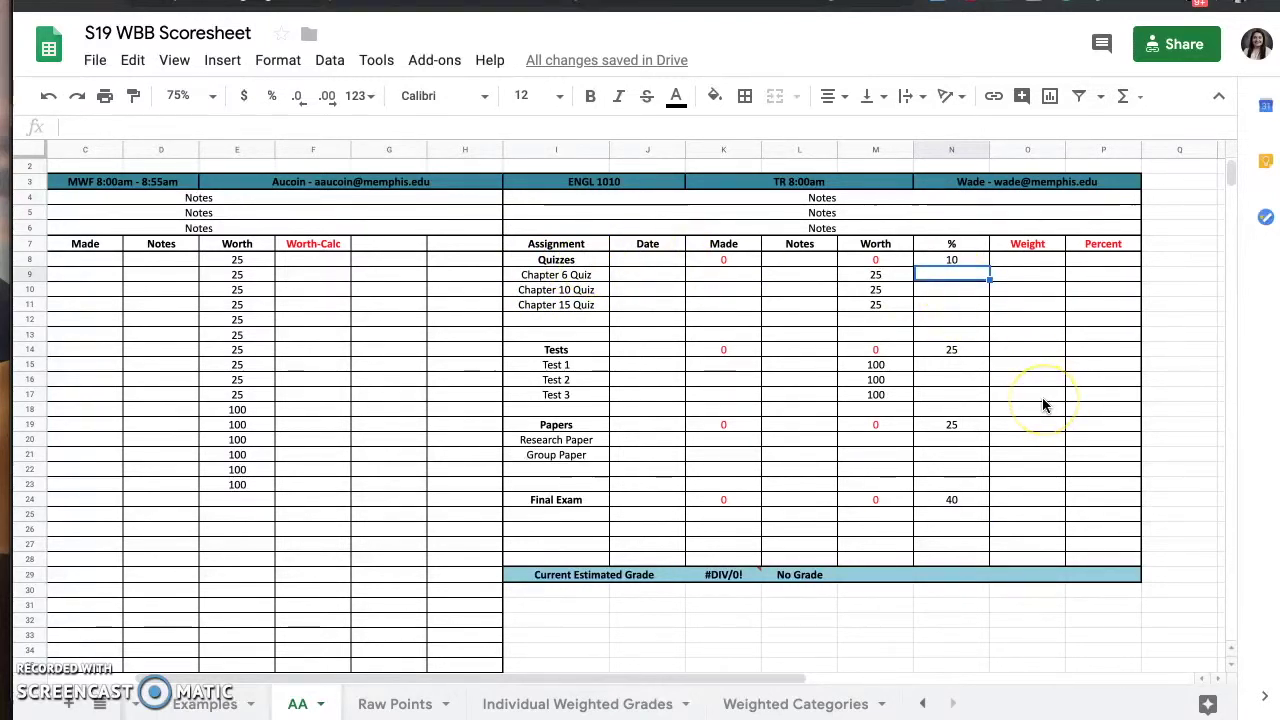
{"action": "type", "text": "10"}
{"action": "key", "text": "Return"}
{"action": "type", "text": "10"}
{"action": "key", "text": "Return"}
{"action": "type", "text": "10"}
{"action": "key", "text": "Return"}
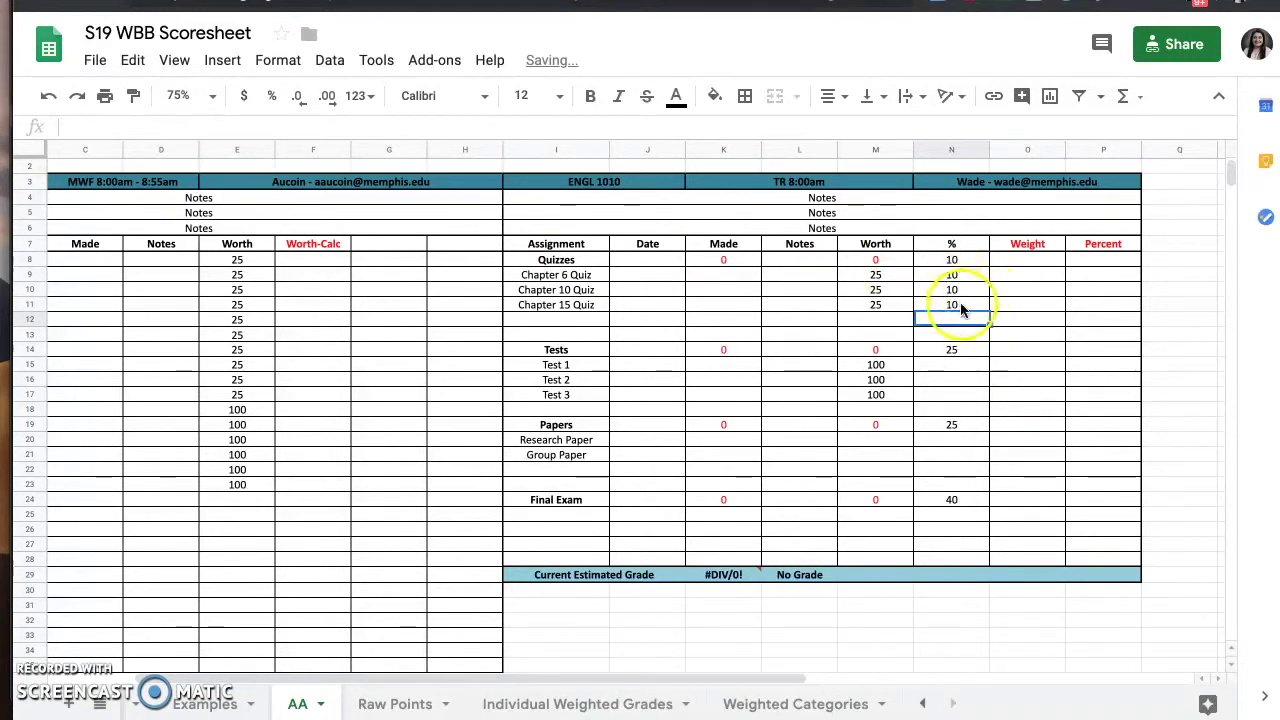
{"action": "left_click", "coordinate": [960, 307]}
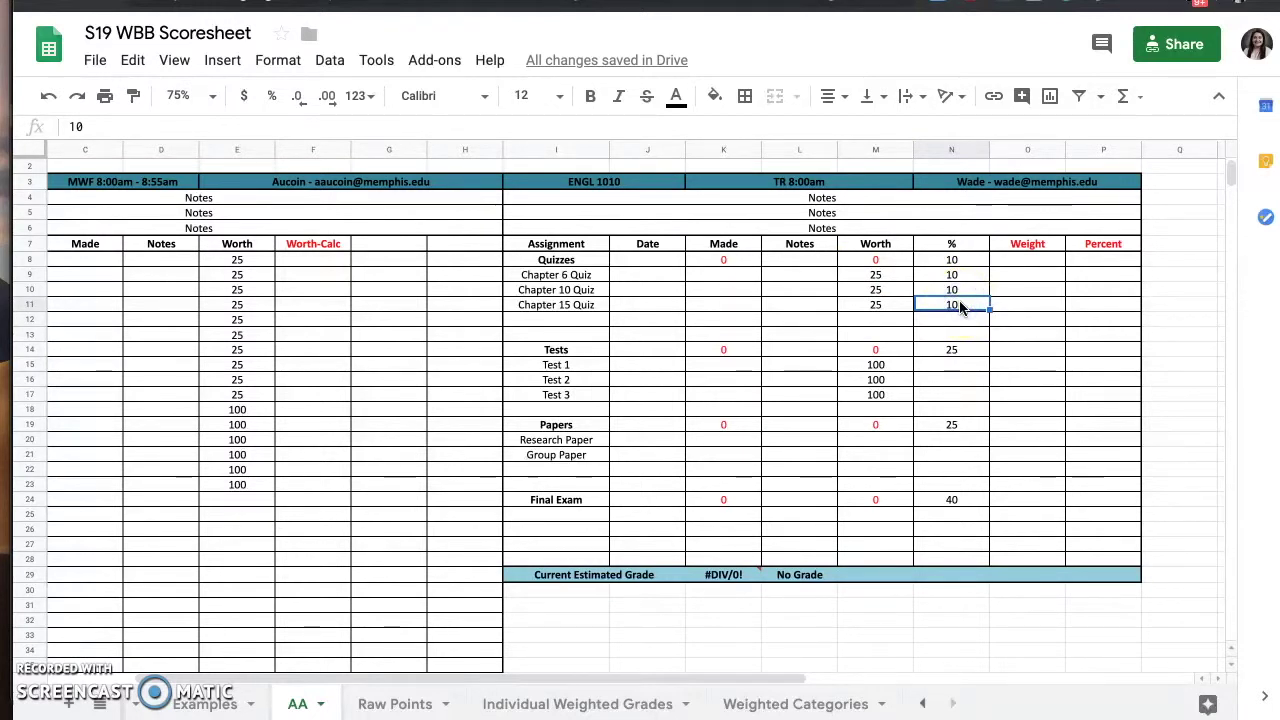
{"action": "key", "text": "Delete"}
{"action": "key", "text": "Up"}
{"action": "key", "text": "Delete"}
{"action": "key", "text": "Up"}
{"action": "key", "text": "Delete"}
{"action": "key", "text": "Down"}
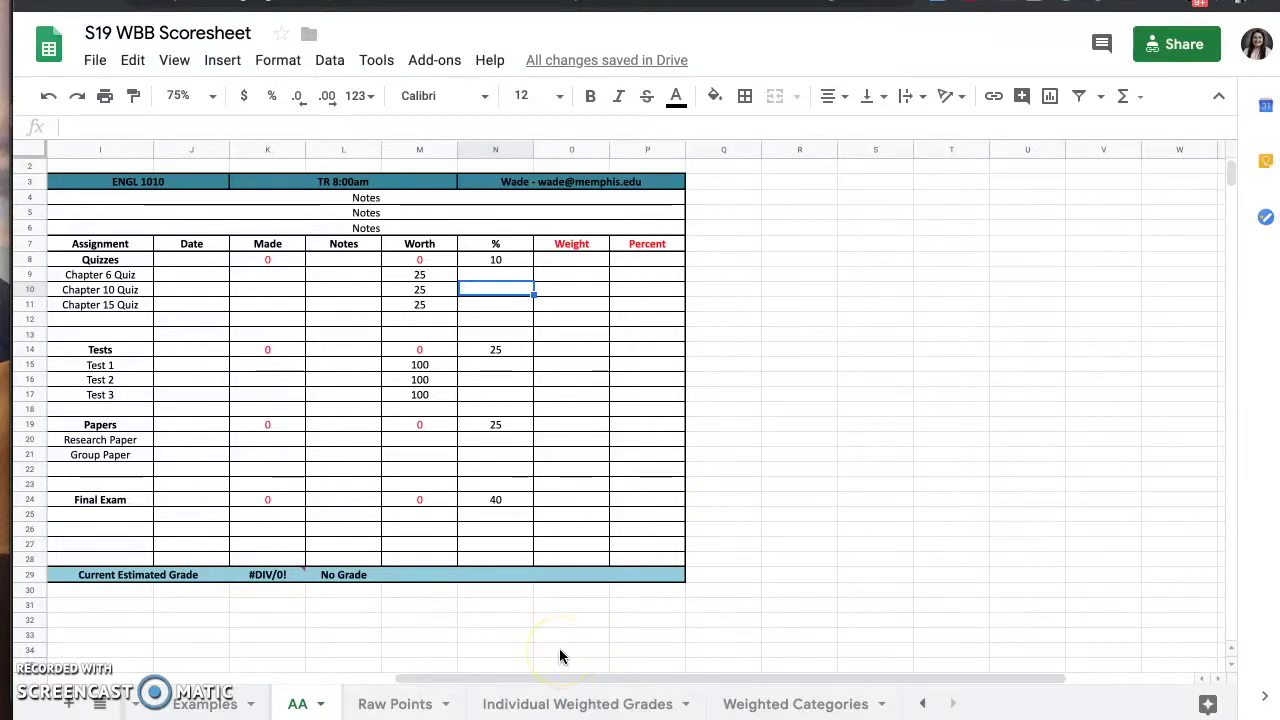
- Copy the Individual Weighted Grades template A2:H47 and paste it at Q3 on AA
{"action": "left_click", "coordinate": [591, 706]}
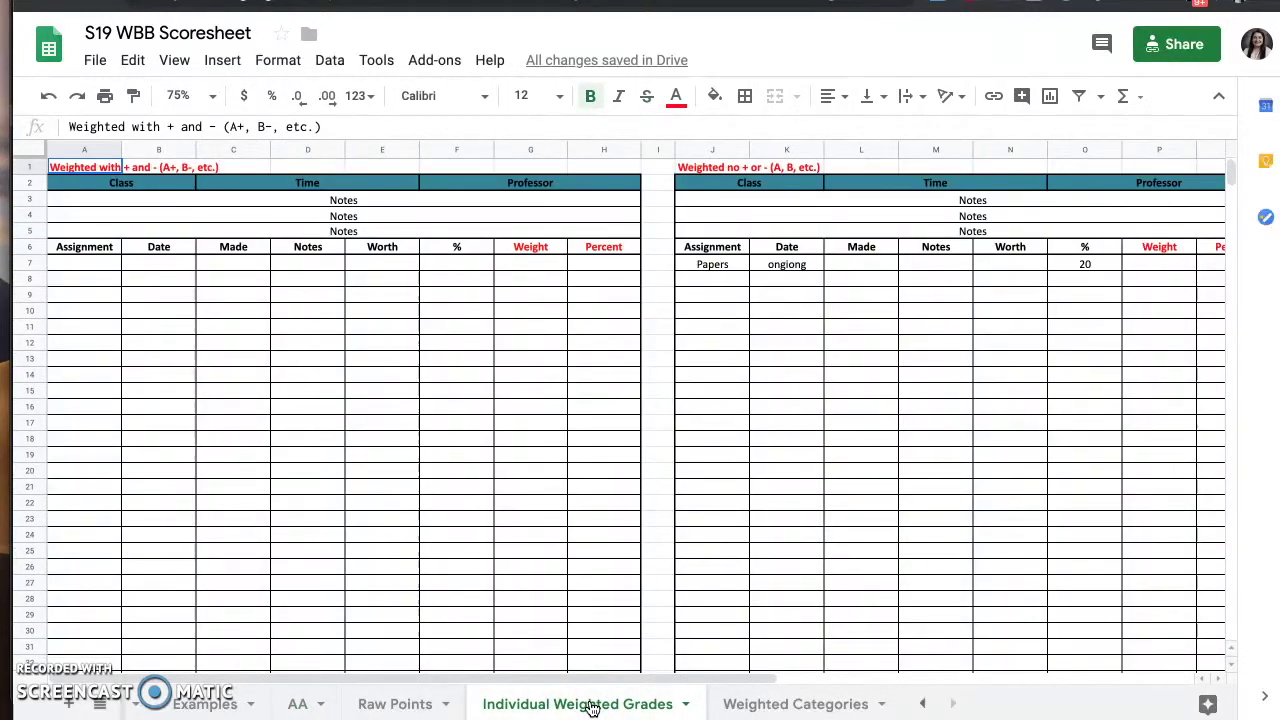
{"action": "left_click", "coordinate": [137, 192]}
{"action": "left_click_drag", "start_coordinate": [137, 192], "coordinate": [604, 615]}
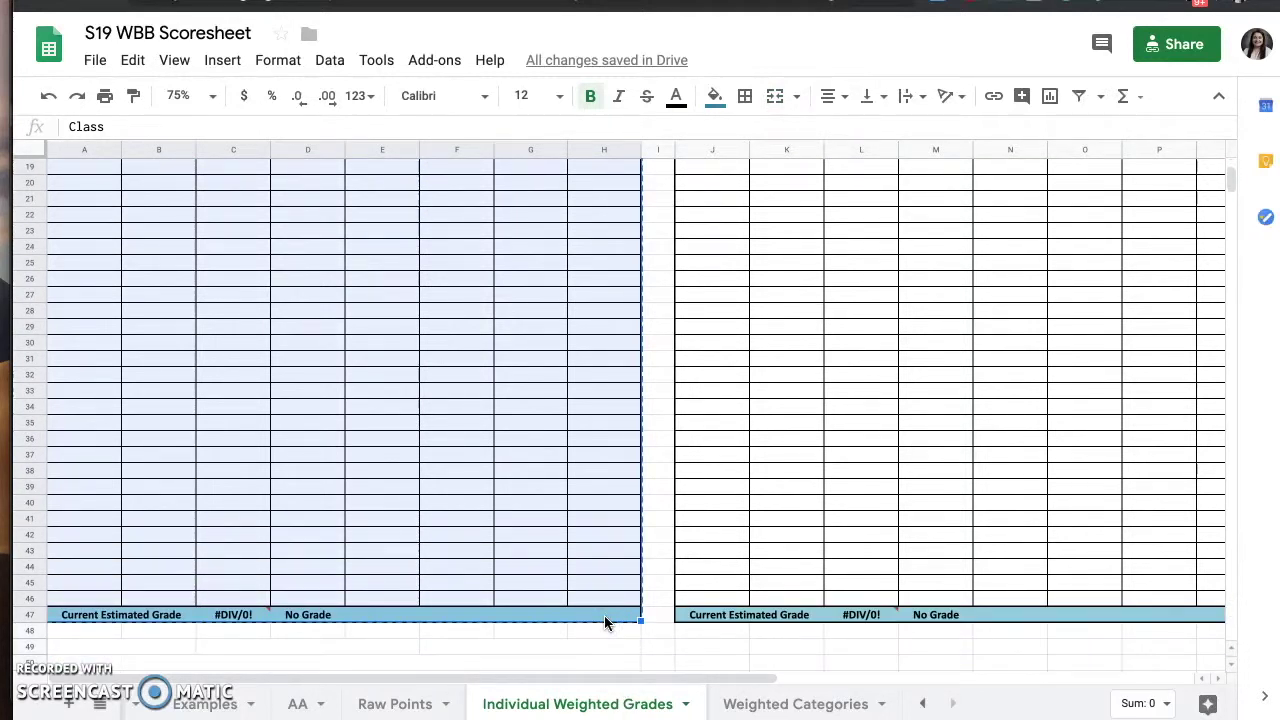
{"action": "left_click", "coordinate": [300, 704]}
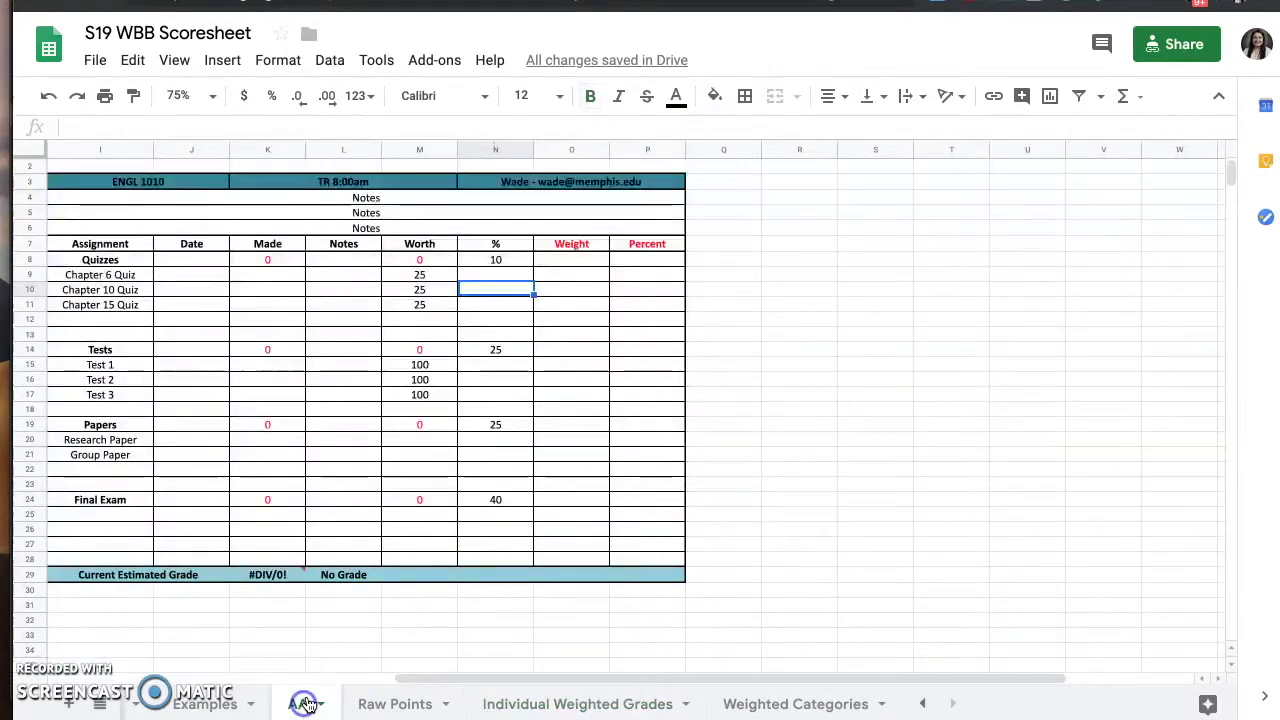
{"action": "left_click", "coordinate": [711, 181]}
{"action": "key", "text": "ctrl+v"}
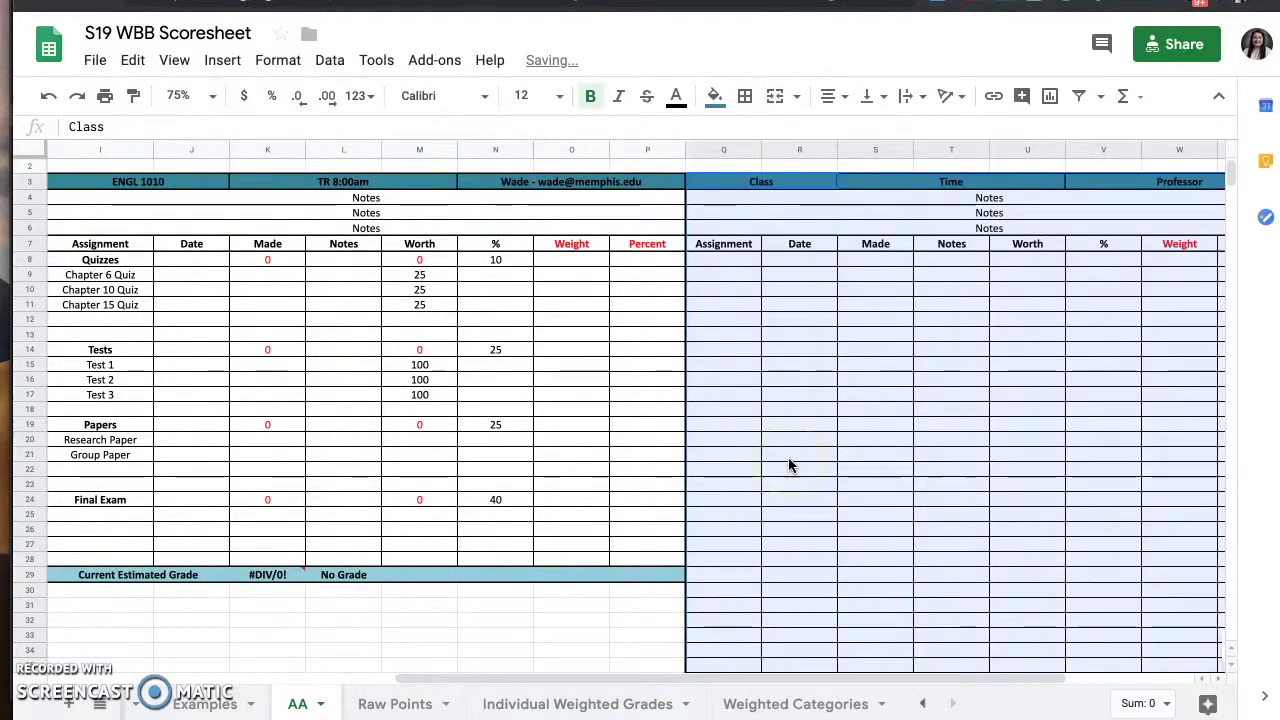
{"action": "left_click", "coordinate": [789, 458]}
- Enter the course name ACAD 100 in the new grid's Class cell
{"action": "scroll", "coordinate": [760, 334], "scroll_direction": "right", "scroll_amount": 5}
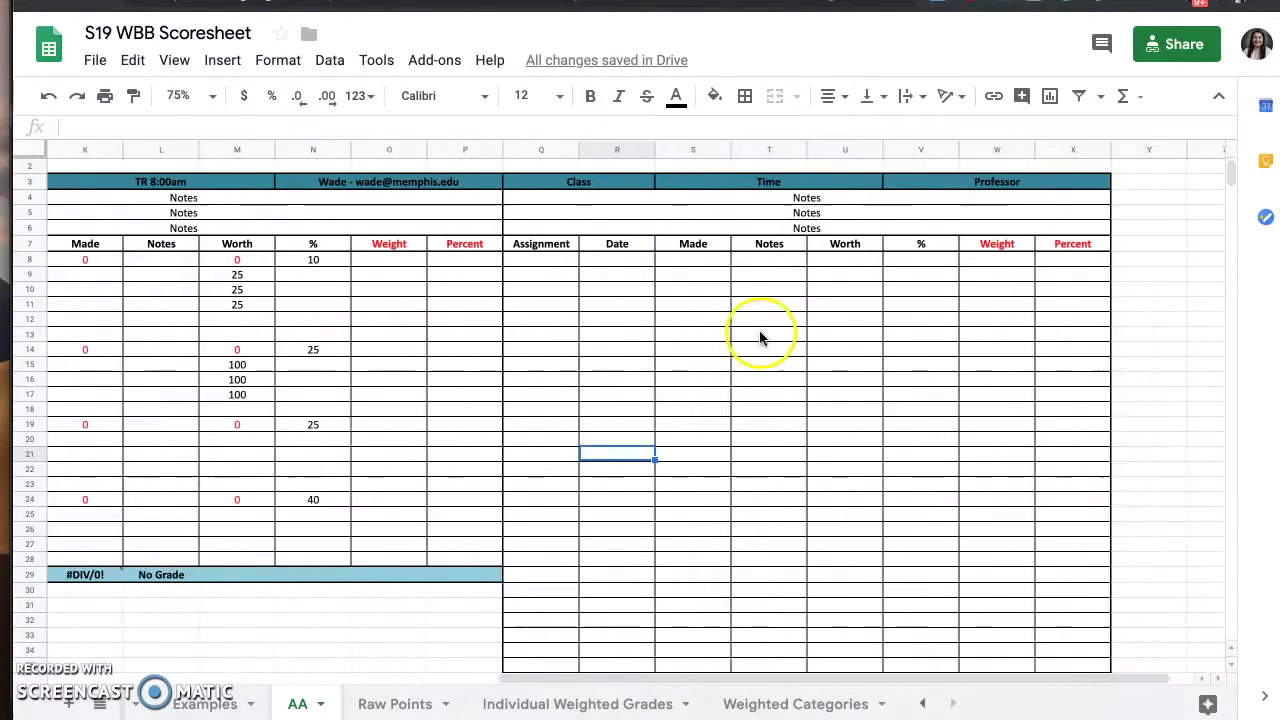
{"action": "left_click", "coordinate": [528, 181]}
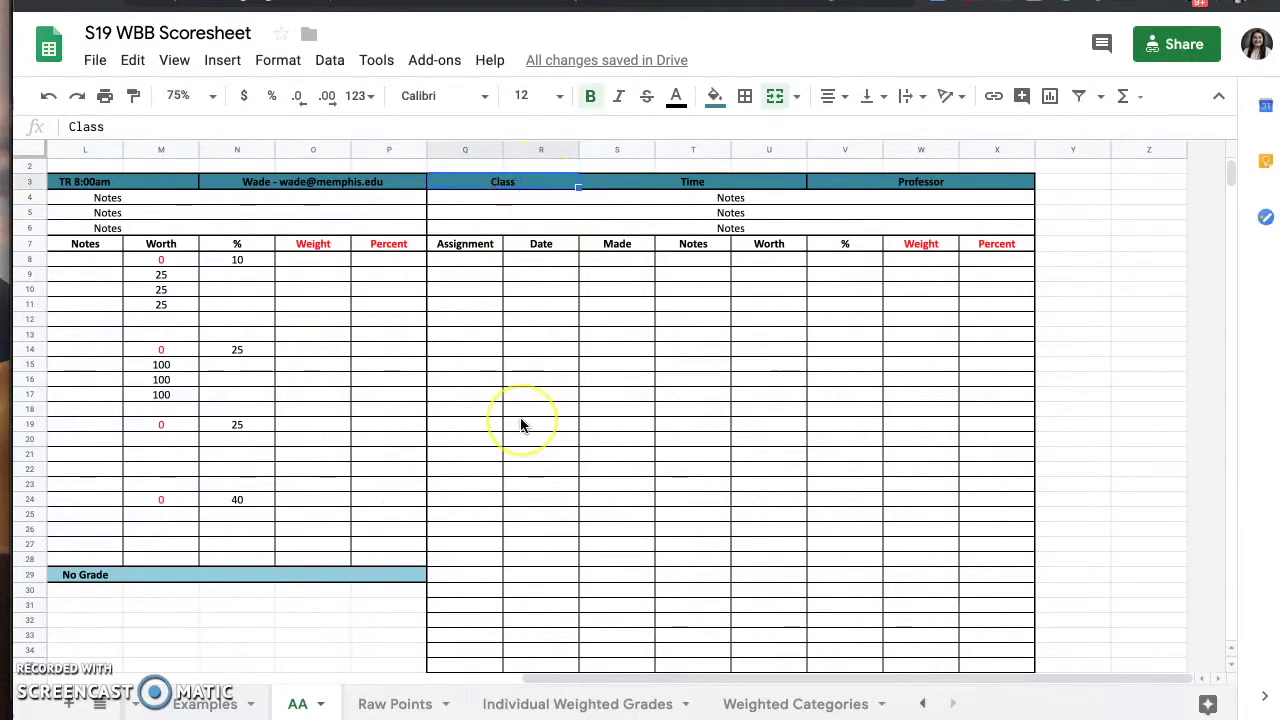
{"action": "type", "text": "ACAD 100"}
{"action": "key", "text": "Return"}
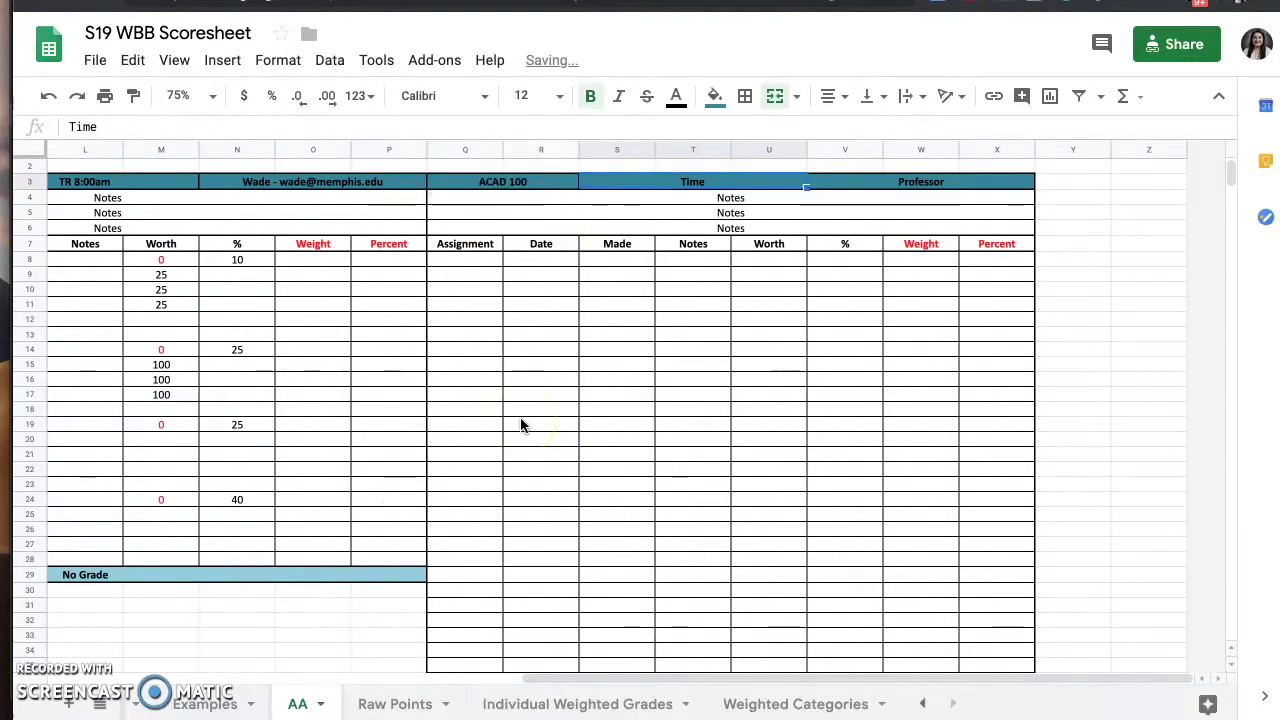
{"action": "key", "text": "Up"}
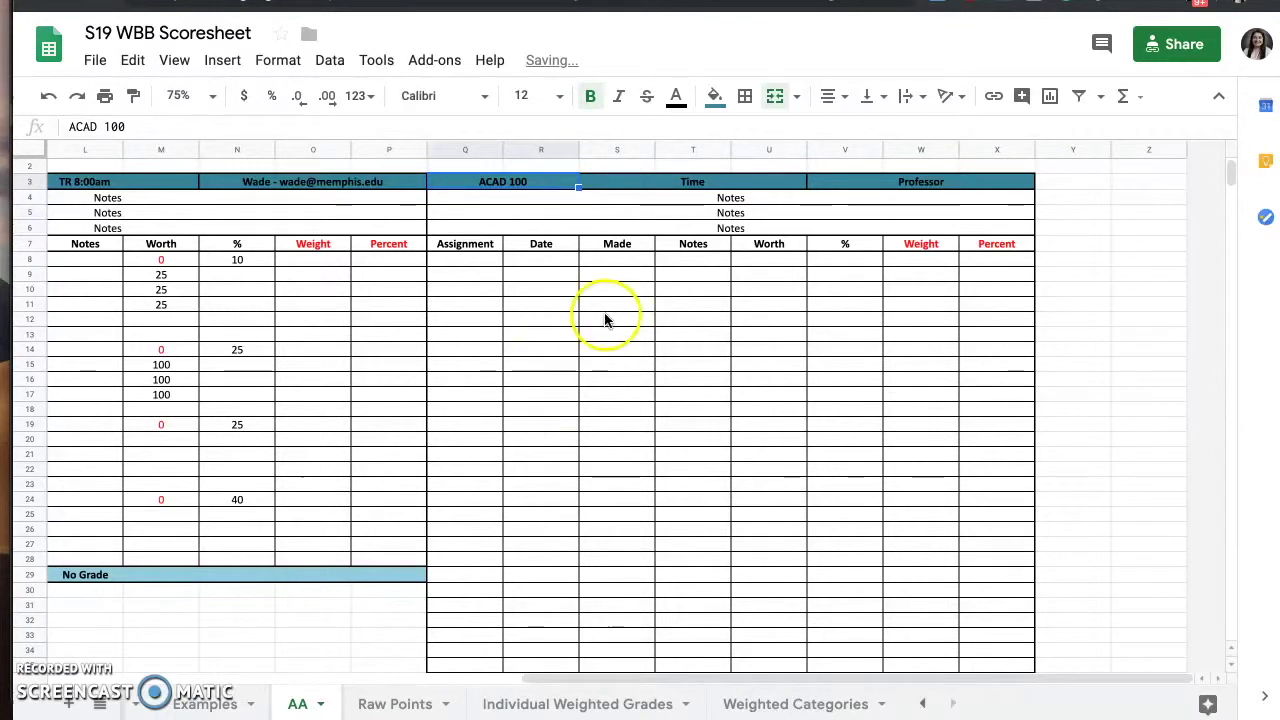
- Correct the course to ACAD 1100, set time MWF 11:10am, and enter the professor's name and e-mail
{"action": "left_click", "coordinate": [105, 126]}
{"action": "type", "text": "1"}
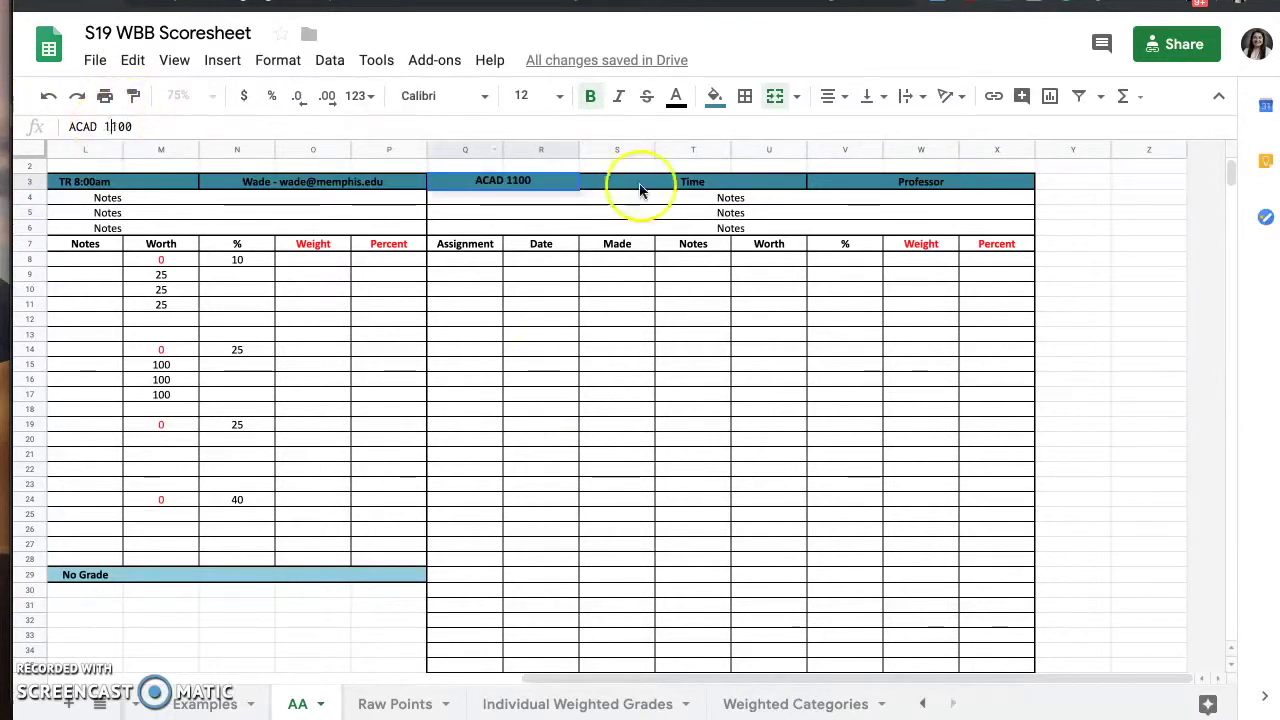
{"action": "left_click", "coordinate": [676, 181]}
{"action": "type", "text": "MW"}
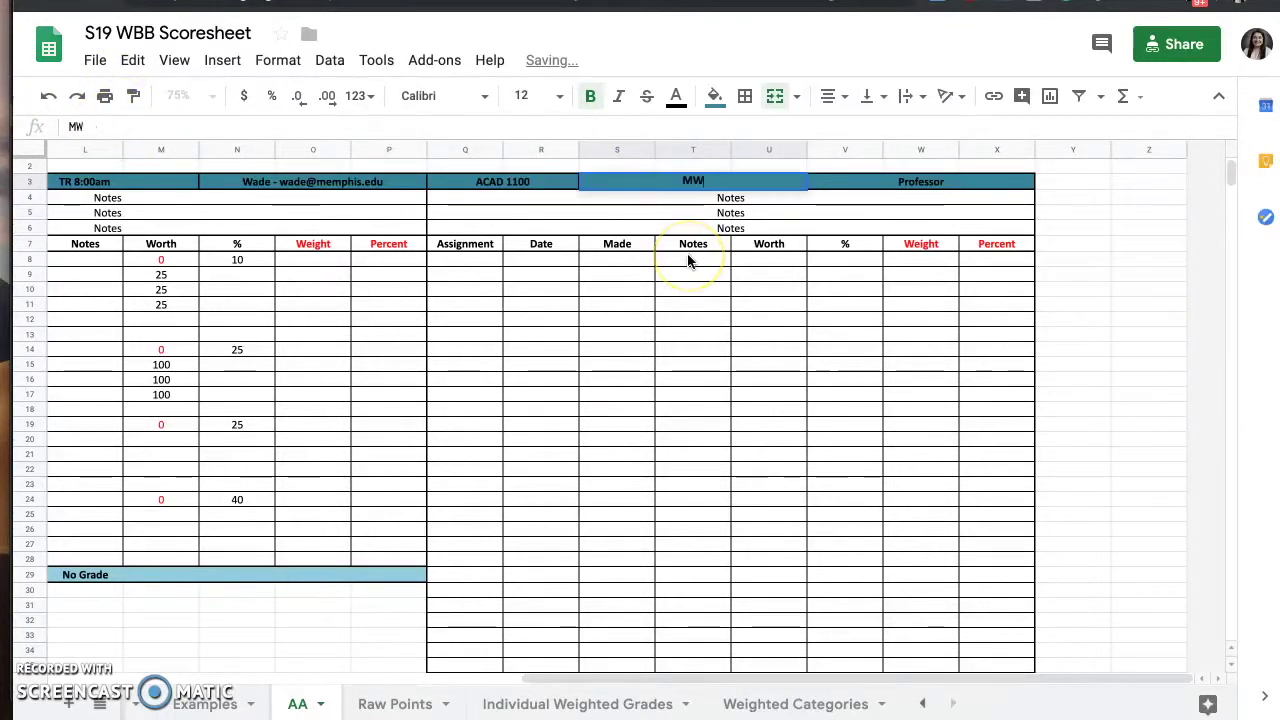
{"action": "type", "text": "F 11:10am"}
{"action": "key", "text": "Tab"}
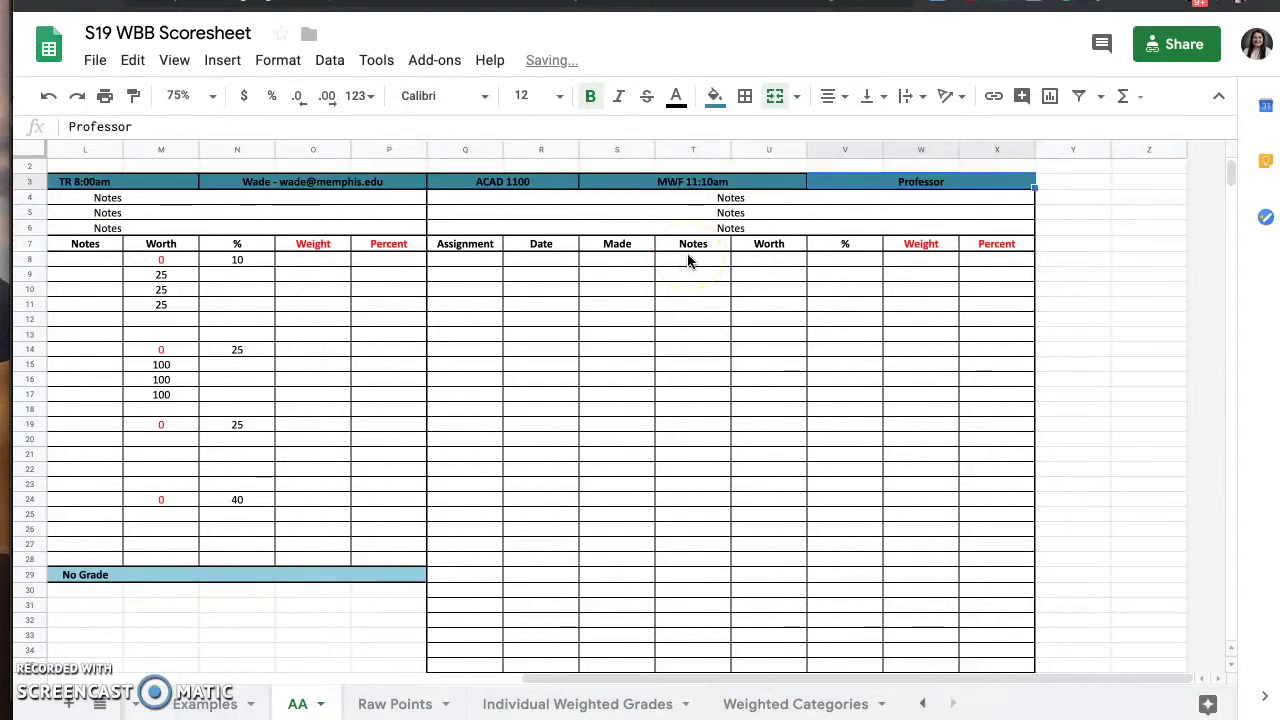
{"action": "type", "text": "Hillman"}
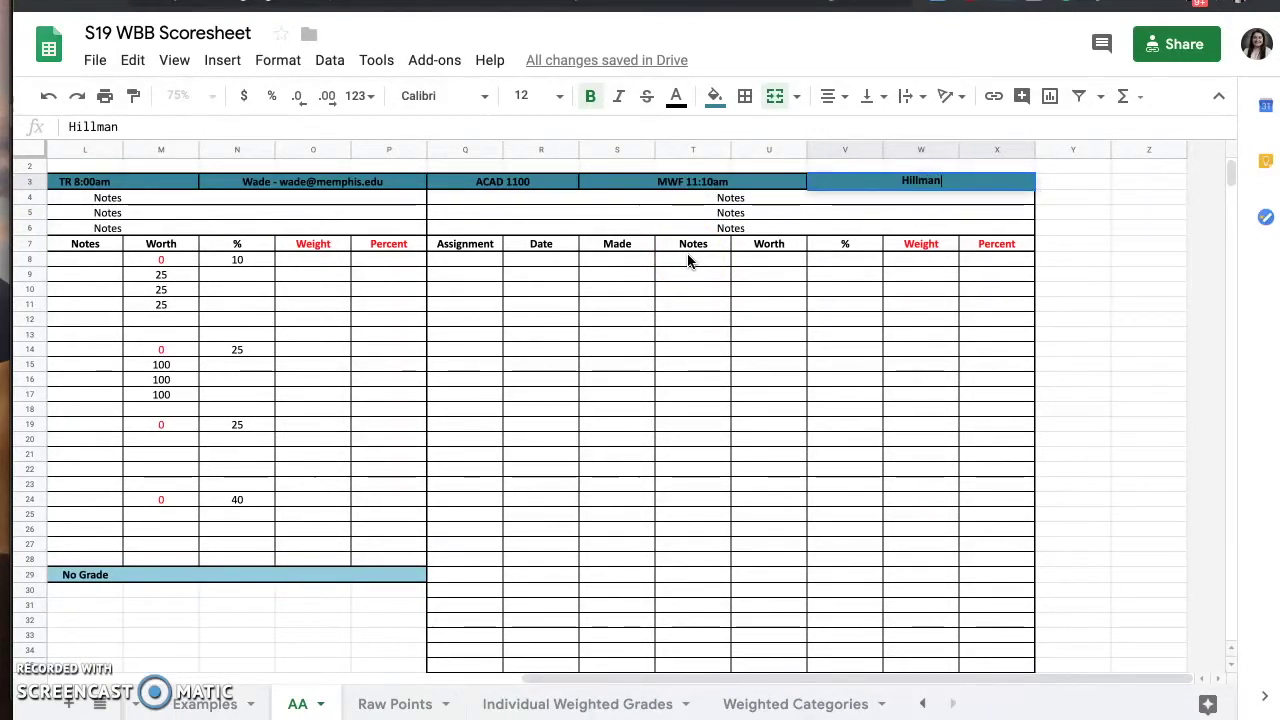
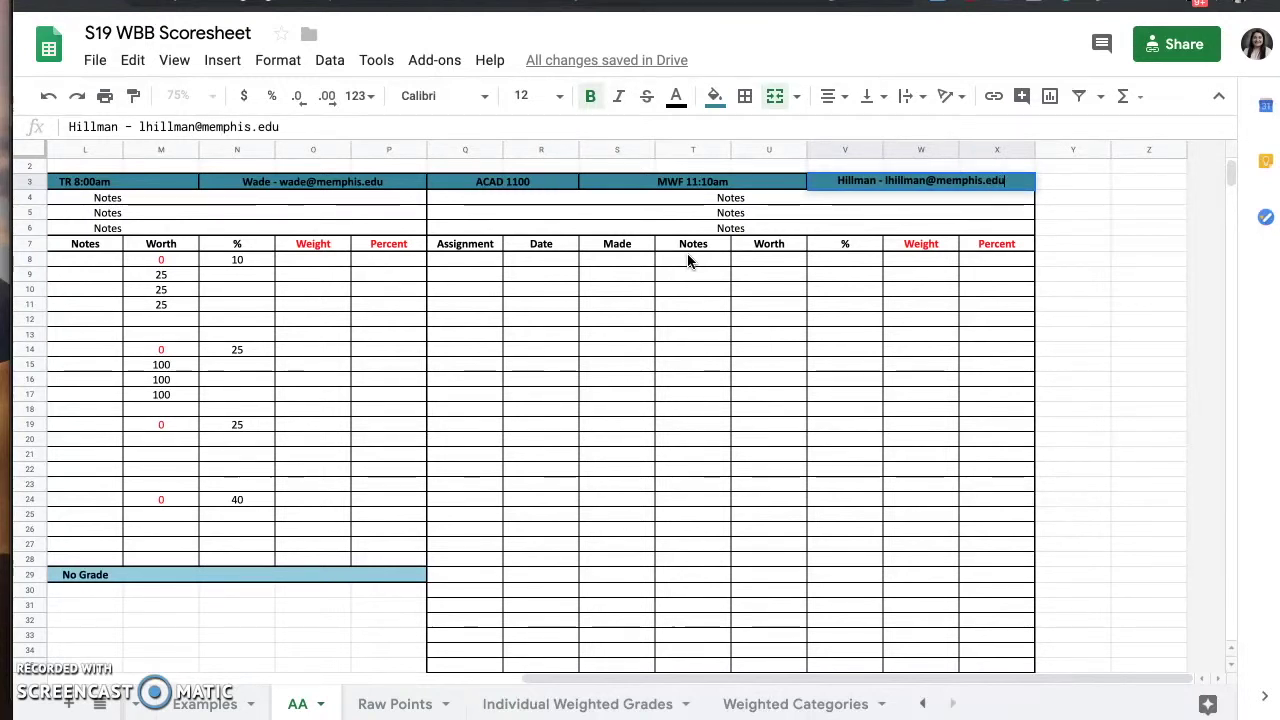
{"action": "key", "text": "Return"}
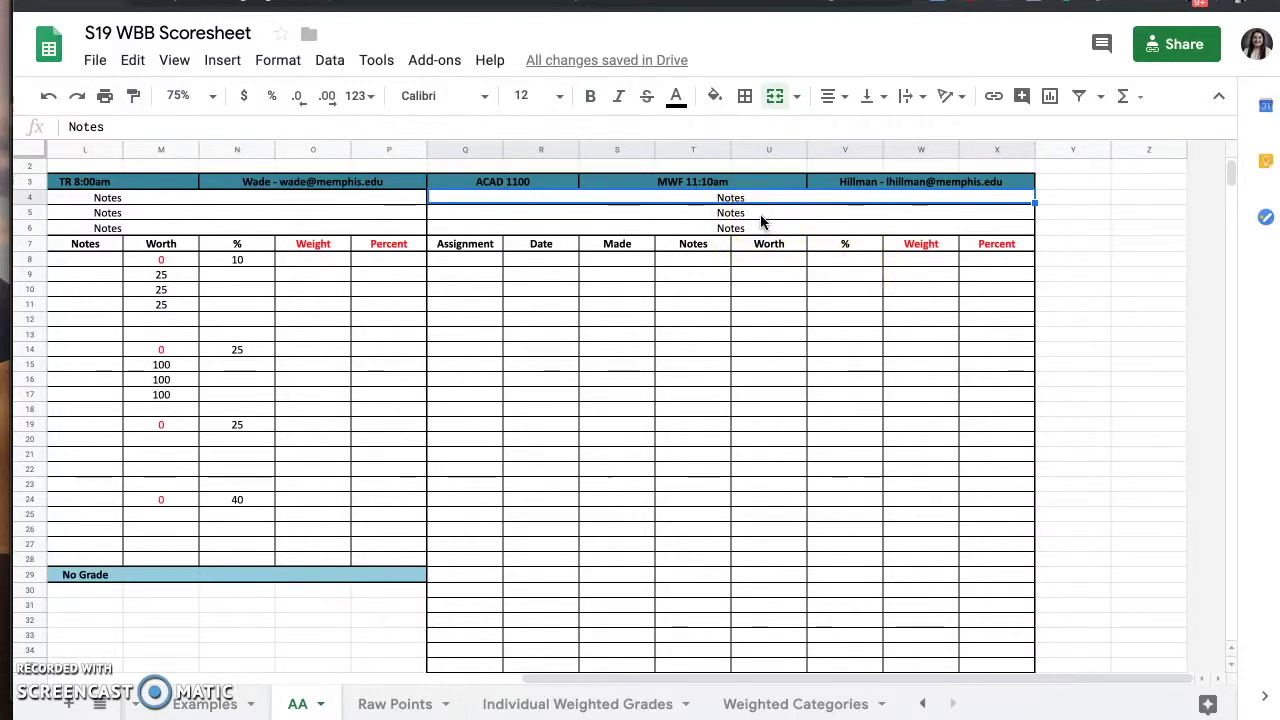
- Enter Test 1, Test 2, Test 3 and Research Paper down the Assignment column from Q8
{"action": "scroll", "coordinate": [760, 220], "scroll_direction": "left", "scroll_amount": 1}
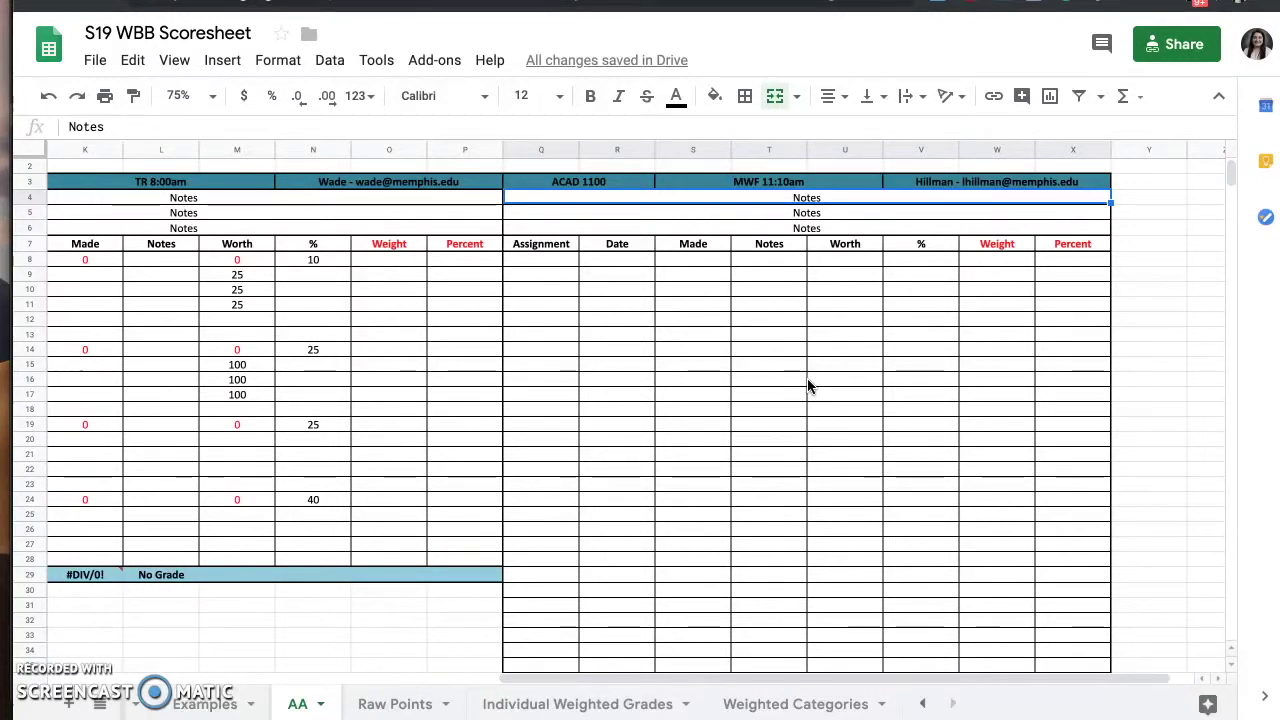
{"action": "left_click", "coordinate": [548, 260]}
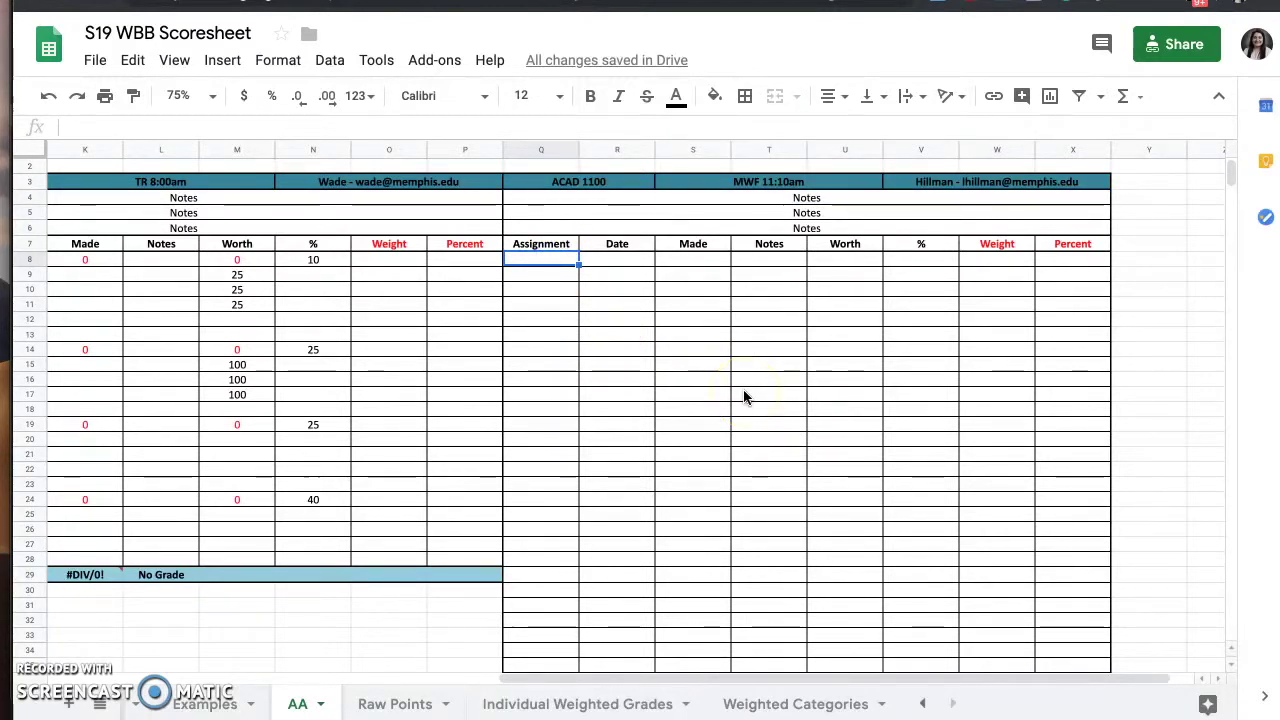
{"action": "type", "text": "Test 1"}
{"action": "key", "text": "Return"}
{"action": "type", "text": "Test 2"}
{"action": "key", "text": "Return"}
{"action": "type", "text": "Test"}
{"action": "key", "text": "Return"}
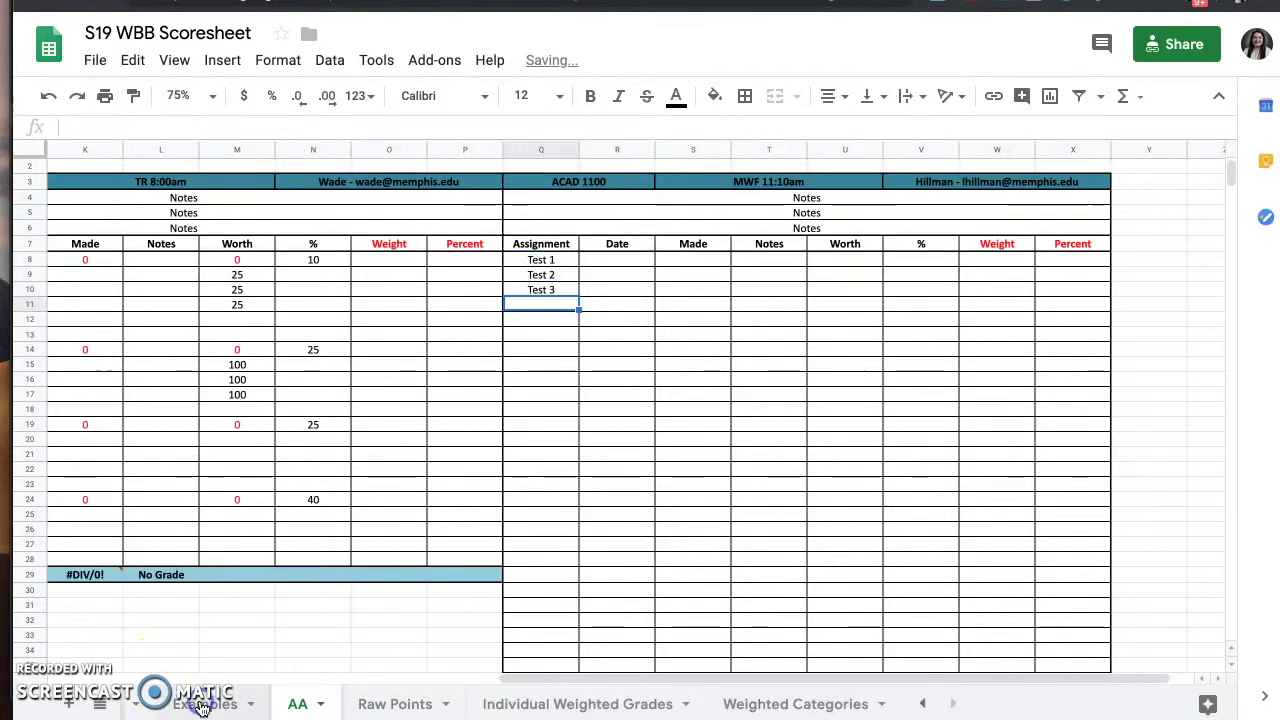
{"action": "type", "text": "Research Paper"}
- Widen the Assignment column and add Presentation, Group Project and Final Exam below
{"action": "key", "text": "Return"}
{"action": "left_click", "coordinate": [579, 148]}
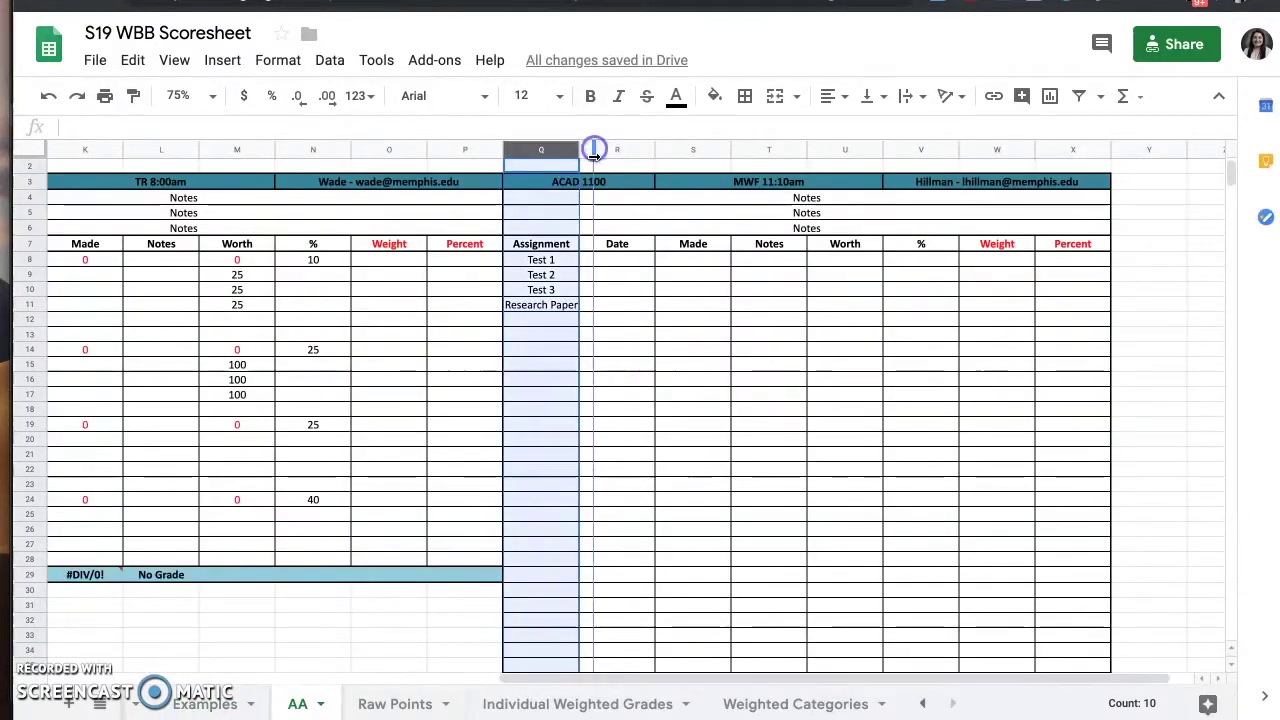
{"action": "left_click", "coordinate": [545, 319]}
{"action": "type", "text": "Presentation"}
{"action": "key", "text": "Return"}
{"action": "left_click", "coordinate": [230, 703]}
{"action": "left_click", "coordinate": [285, 705]}
{"action": "type", "text": "Group Project"}
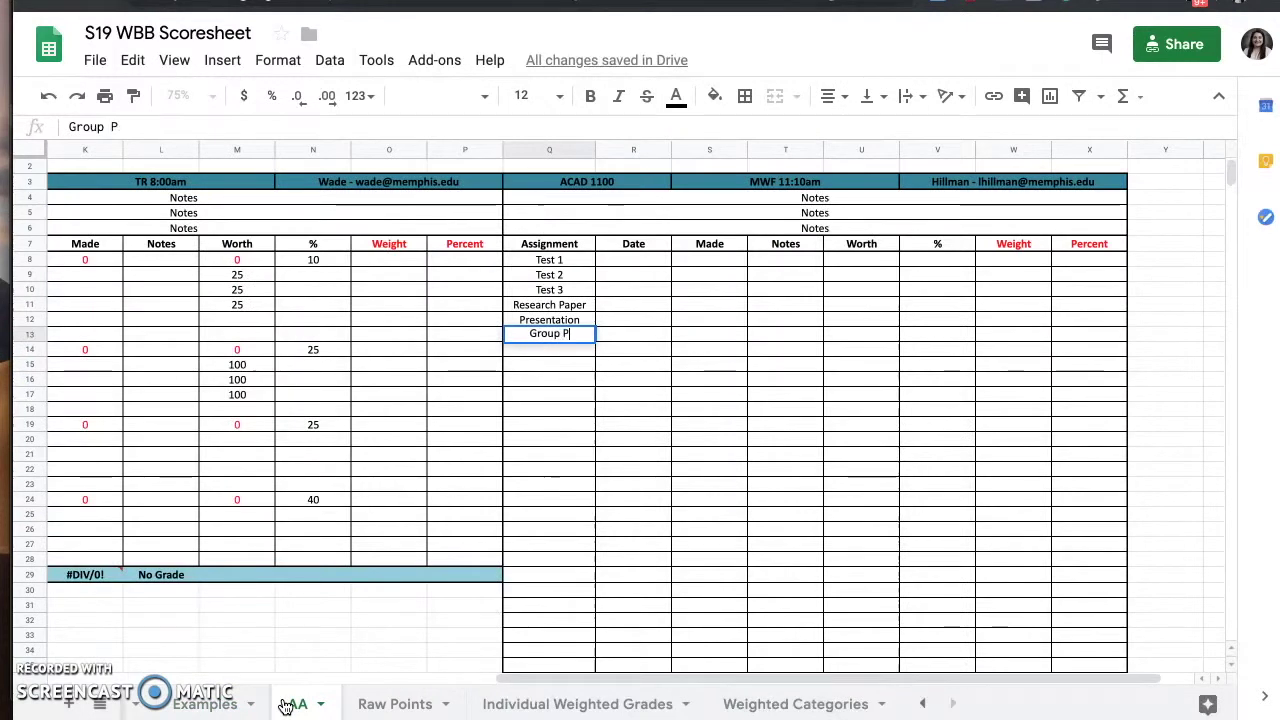
{"action": "key", "text": "Return"}
{"action": "type", "text": "Final Exam"}
{"action": "key", "text": "Return"}
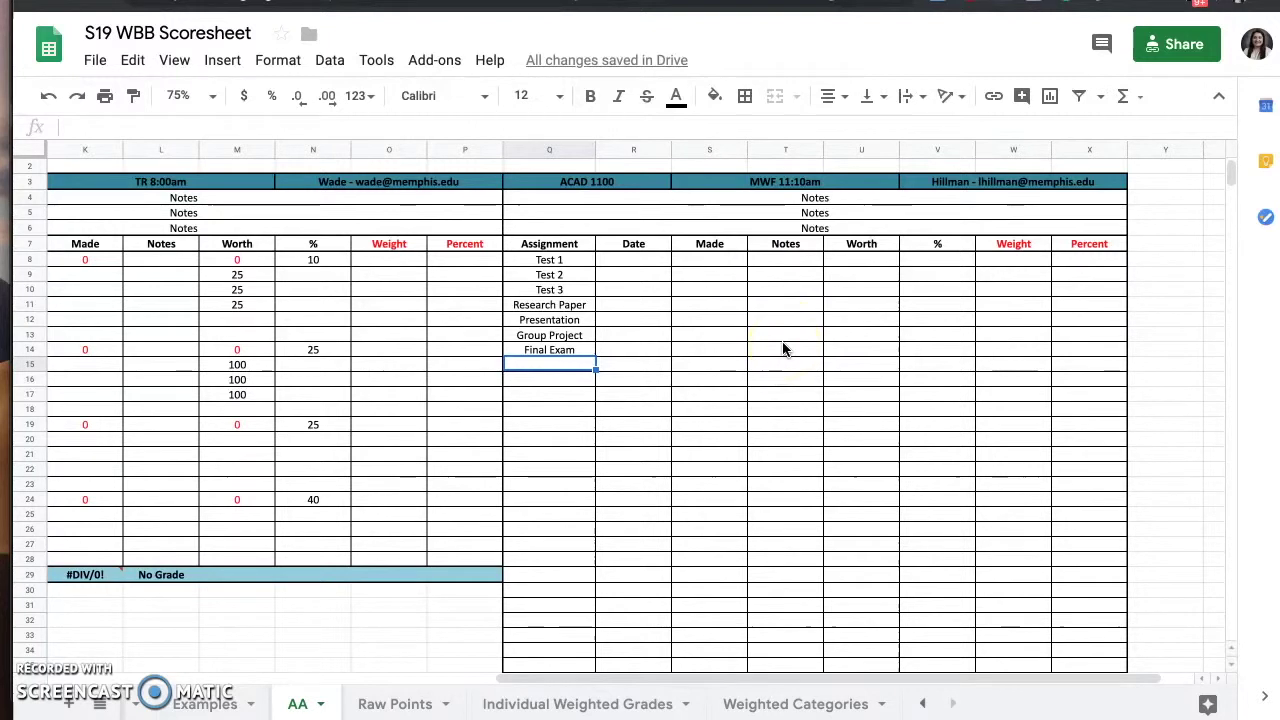
- Fill U8 through U14 with a Worth of 100 for all seven ACAD 1100 assignments
{"action": "left_click", "coordinate": [859, 264]}
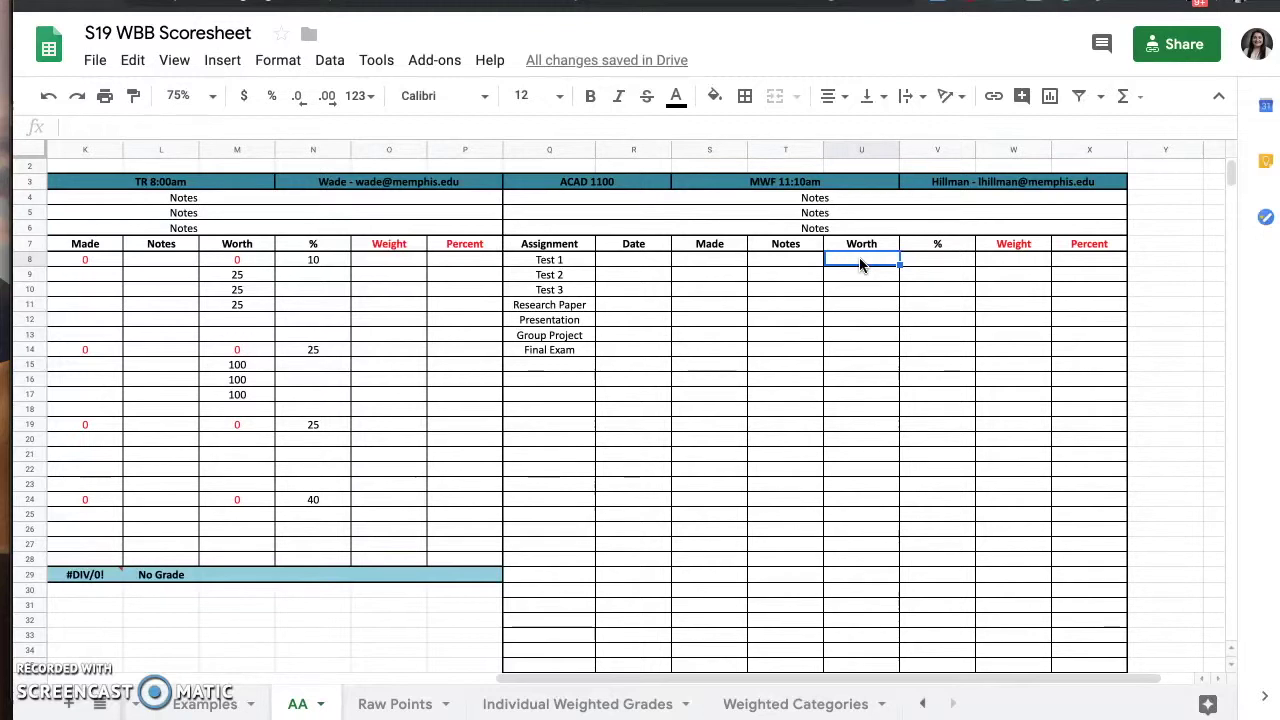
{"action": "type", "text": "100"}
{"action": "key", "text": "Return"}
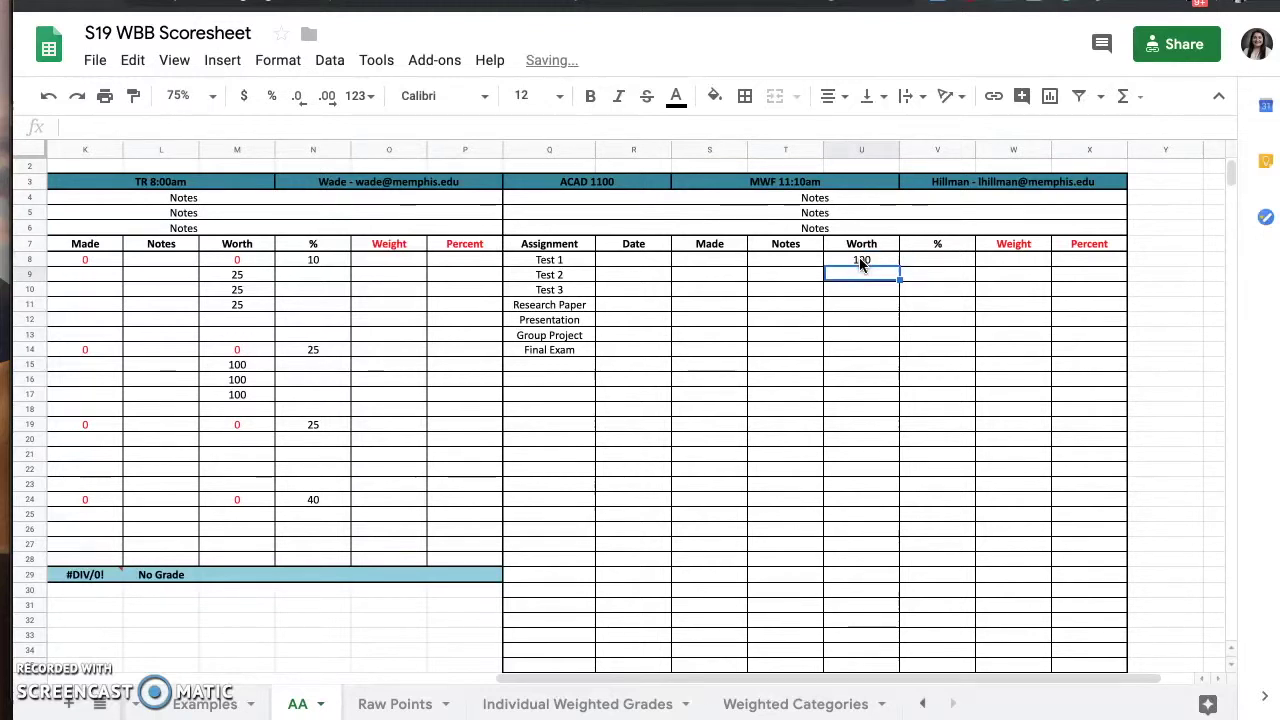
{"action": "type", "text": "100"}
{"action": "key", "text": "Return"}
{"action": "type", "text": "100"}
{"action": "key", "text": "Return"}
{"action": "type", "text": "100"}
{"action": "key", "text": "Return"}
{"action": "type", "text": "100"}
{"action": "key", "text": "Return"}
{"action": "type", "text": "100"}
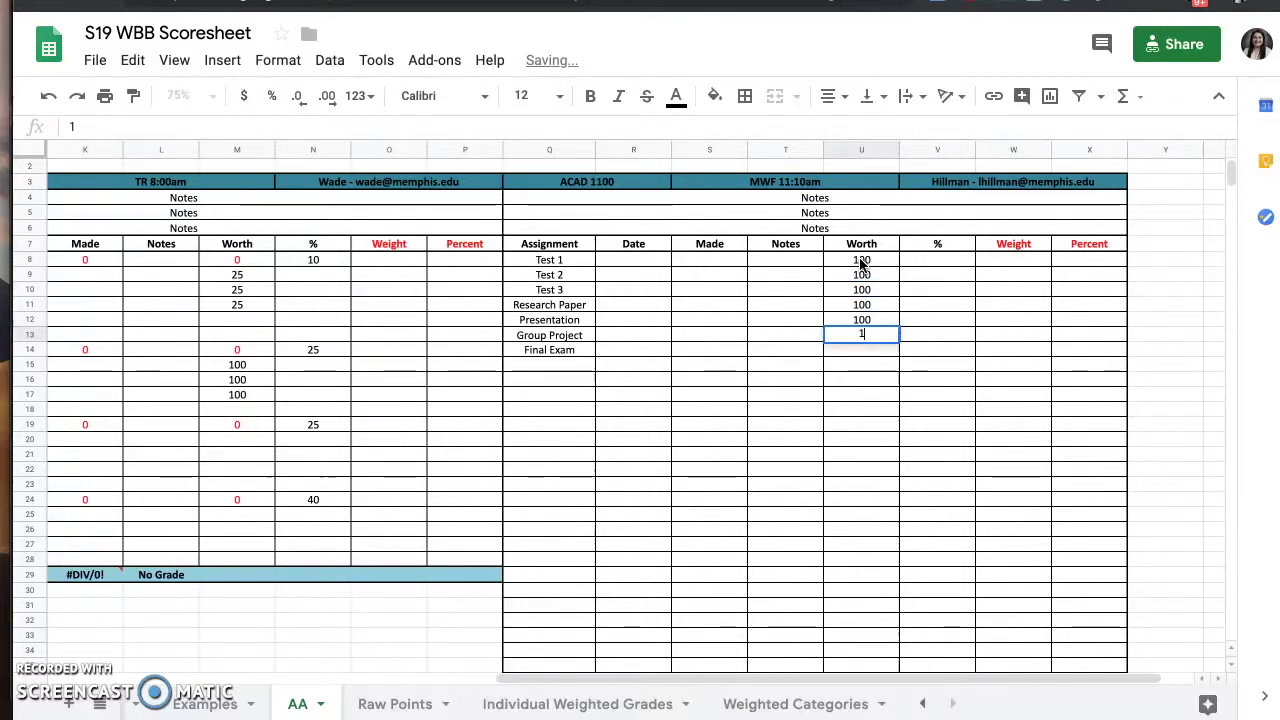
{"action": "key", "text": "Return"}
{"action": "type", "text": "1000"}
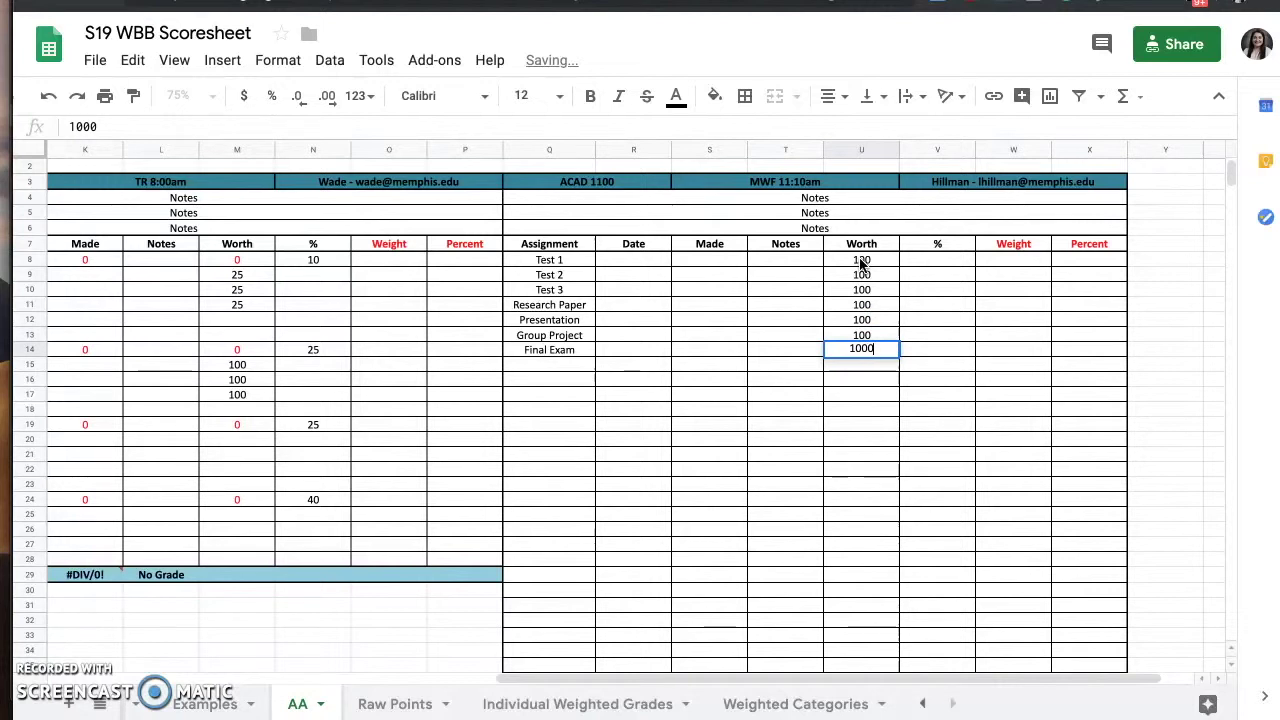
{"action": "key", "text": "Return"}
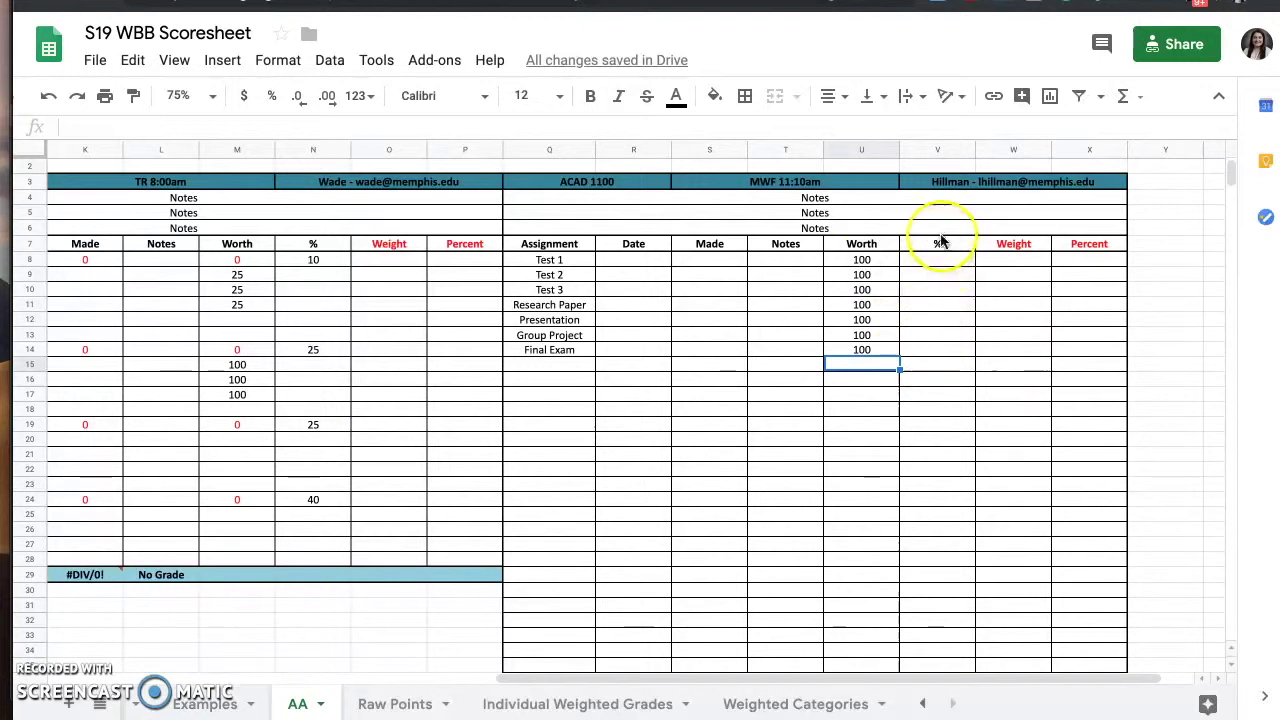
- Following the Examples sheet, give Test 1, Test 2 and Test 3 a weight of 10 each
{"action": "left_click", "coordinate": [203, 705]}
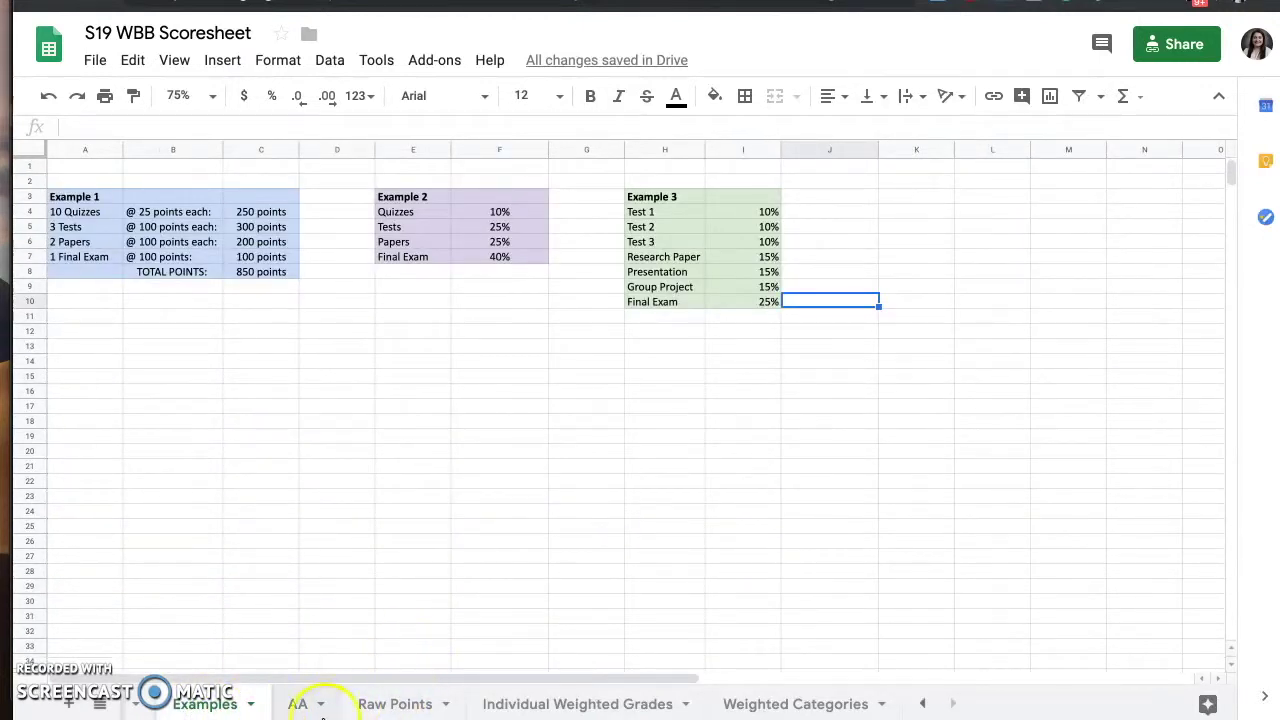
{"action": "left_click", "coordinate": [295, 705]}
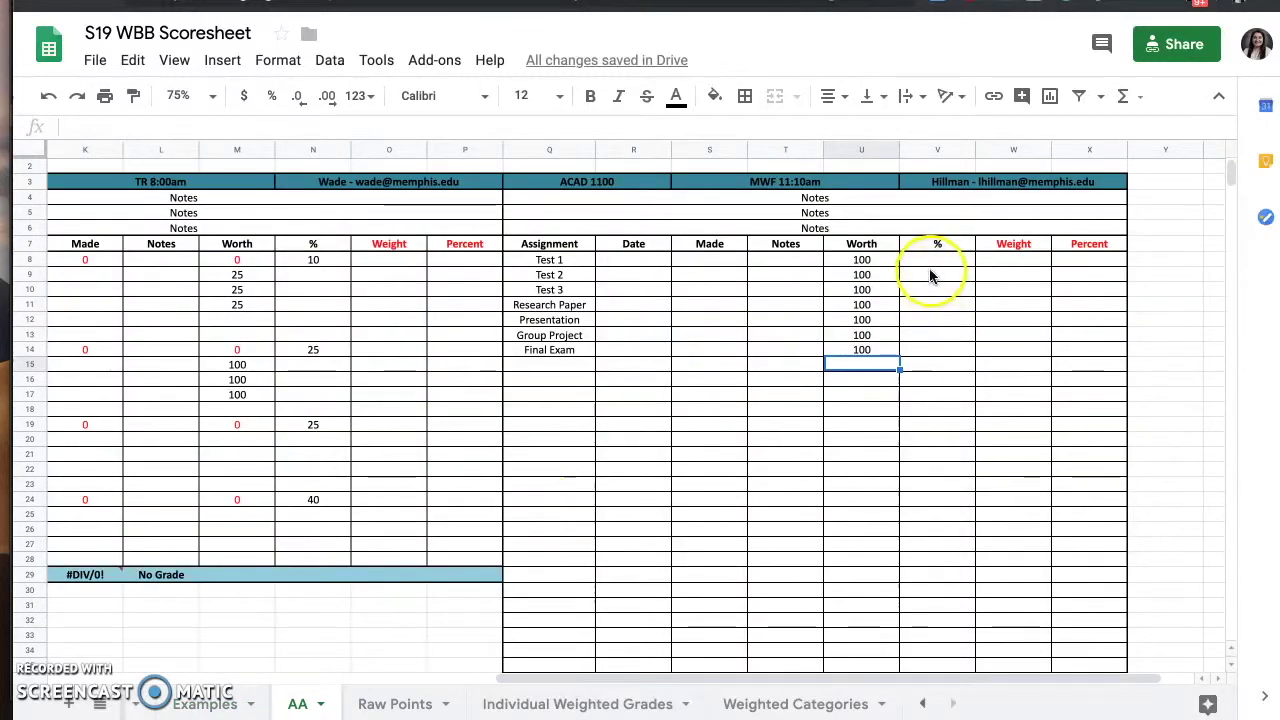
{"action": "left_click", "coordinate": [930, 260]}
{"action": "type", "text": "10"}
{"action": "key", "text": "Return"}
{"action": "type", "text": "10"}
{"action": "key", "text": "Return"}
{"action": "type", "text": "10"}
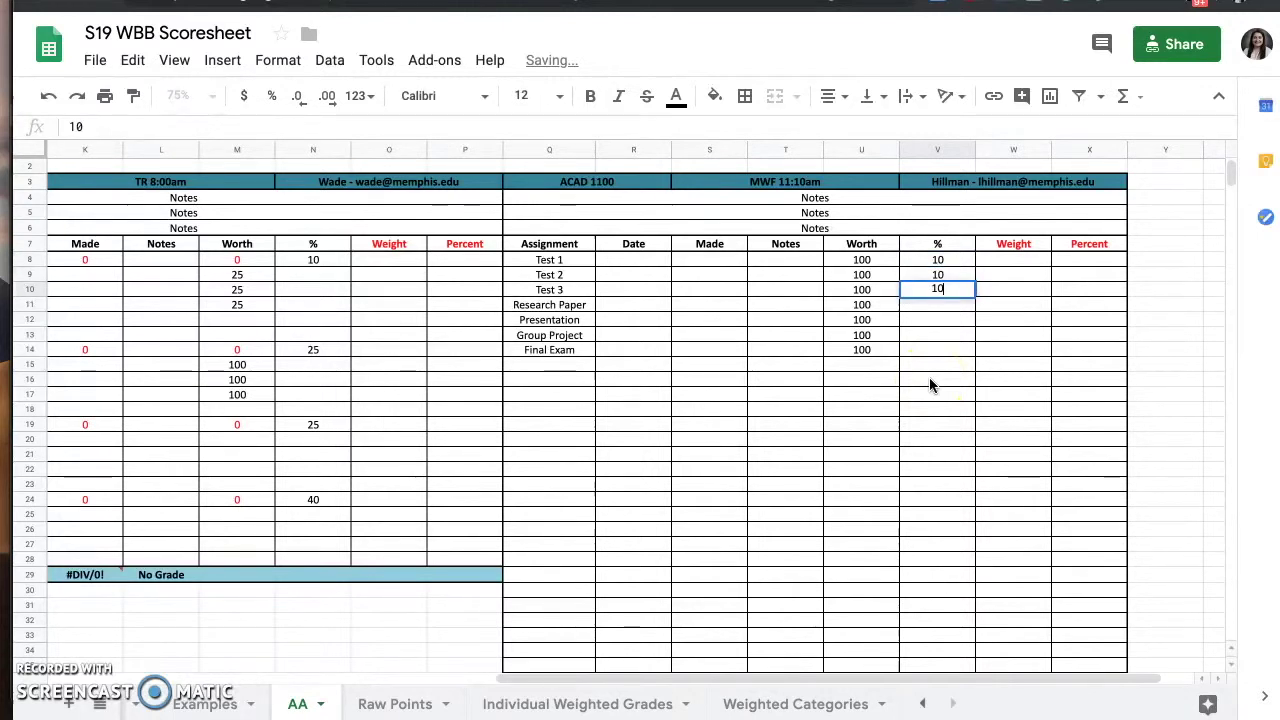
{"action": "key", "text": "Return"}
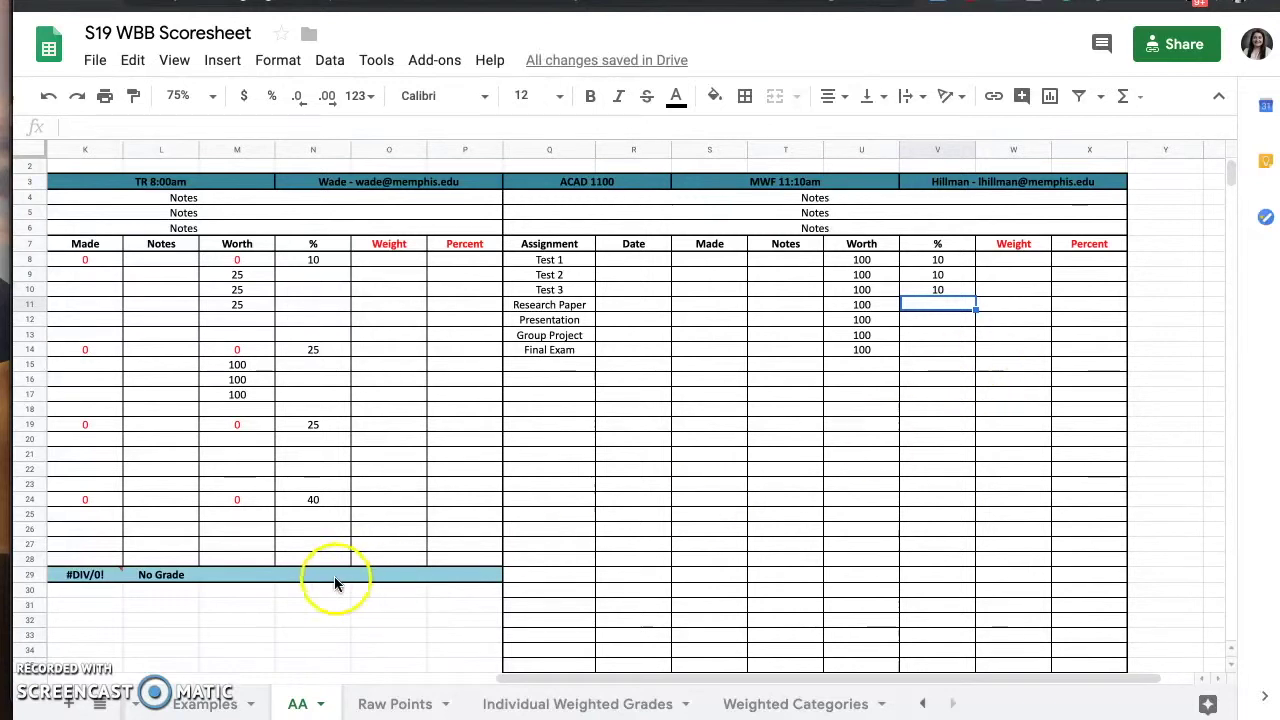
- Weight Research Paper, Presentation and Group Project at 15 each and Final Exam at 25
{"action": "left_click", "coordinate": [199, 710]}
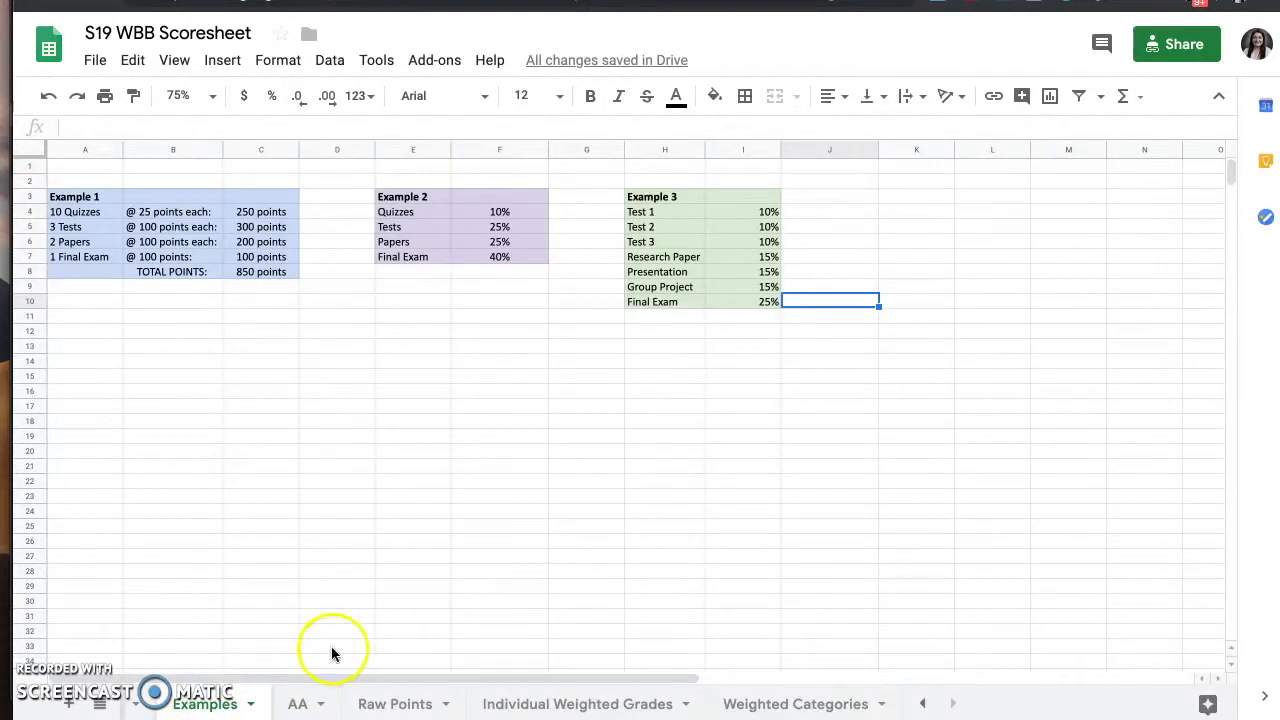
{"action": "left_click", "coordinate": [298, 705]}
{"action": "type", "text": "15"}
{"action": "key", "text": "Return"}
{"action": "type", "text": "15"}
{"action": "key", "text": "Return"}
{"action": "type", "text": "15"}
{"action": "key", "text": "Return"}
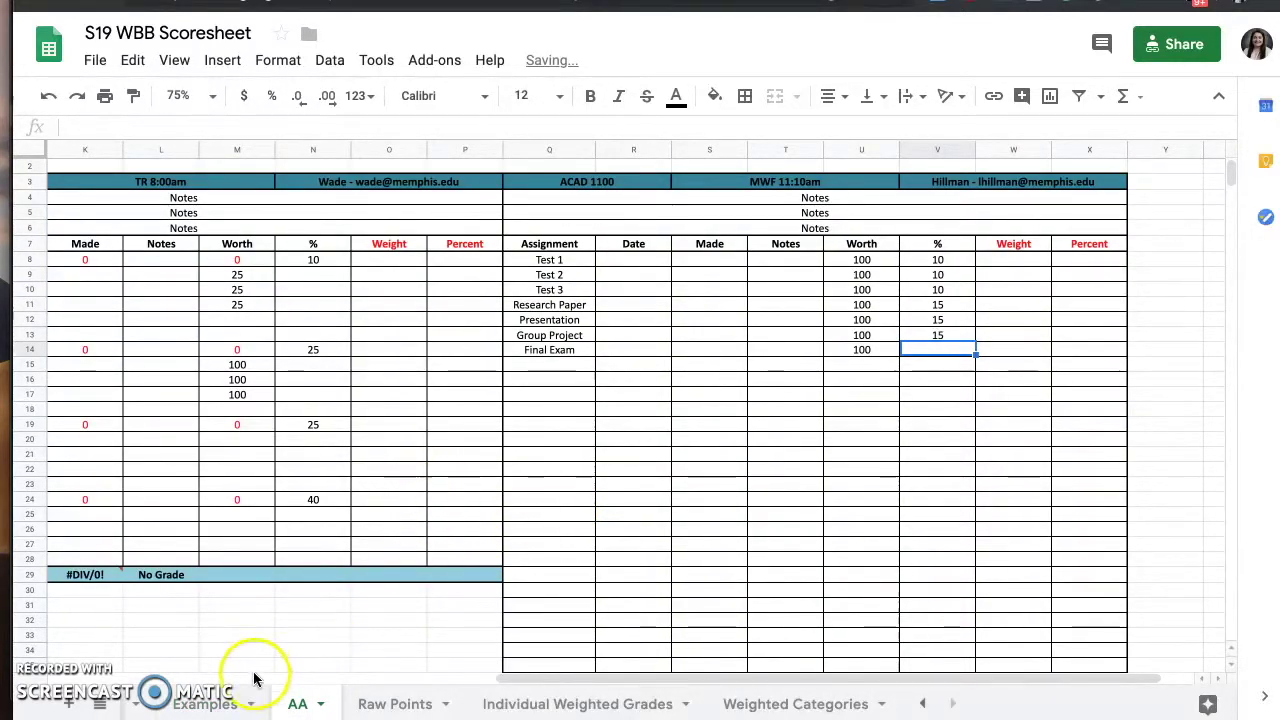
{"action": "left_click", "coordinate": [208, 706]}
{"action": "left_click", "coordinate": [300, 704]}
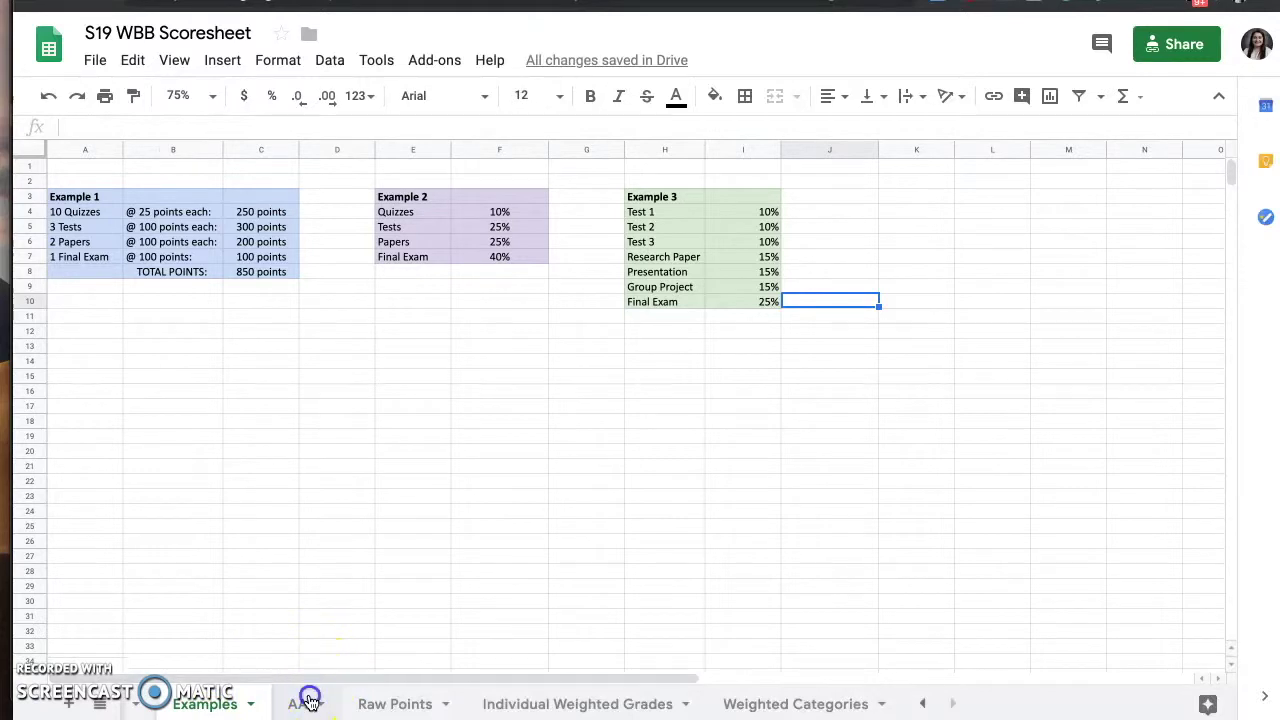
{"action": "type", "text": "25"}
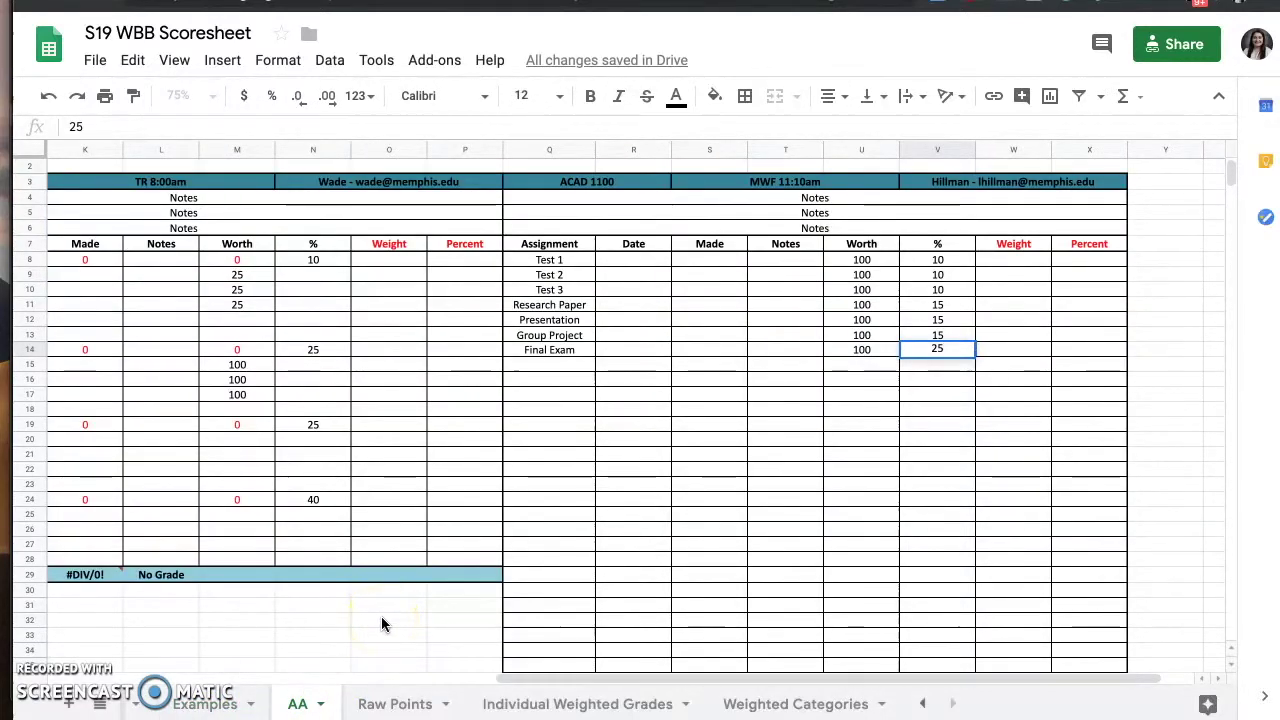
{"action": "key", "text": "Tab"}
{"action": "key", "text": "shift+Tab"}
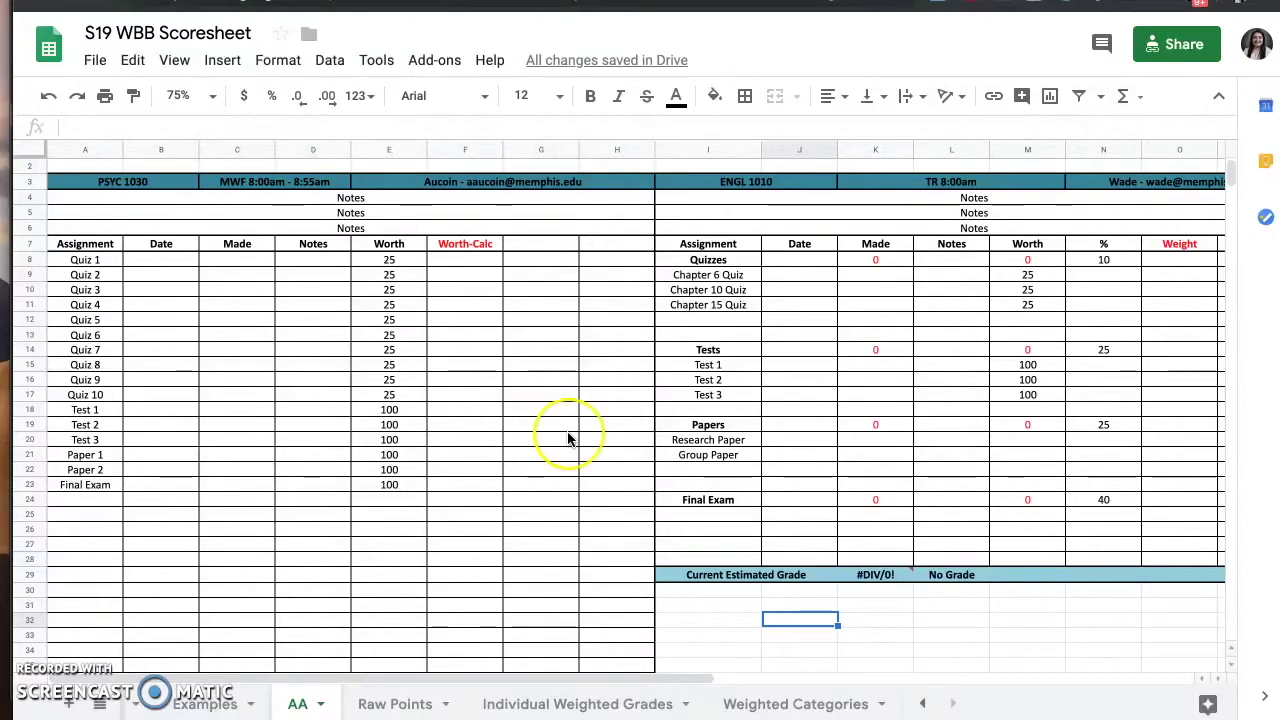
{"action": "left_click", "coordinate": [897, 347]}
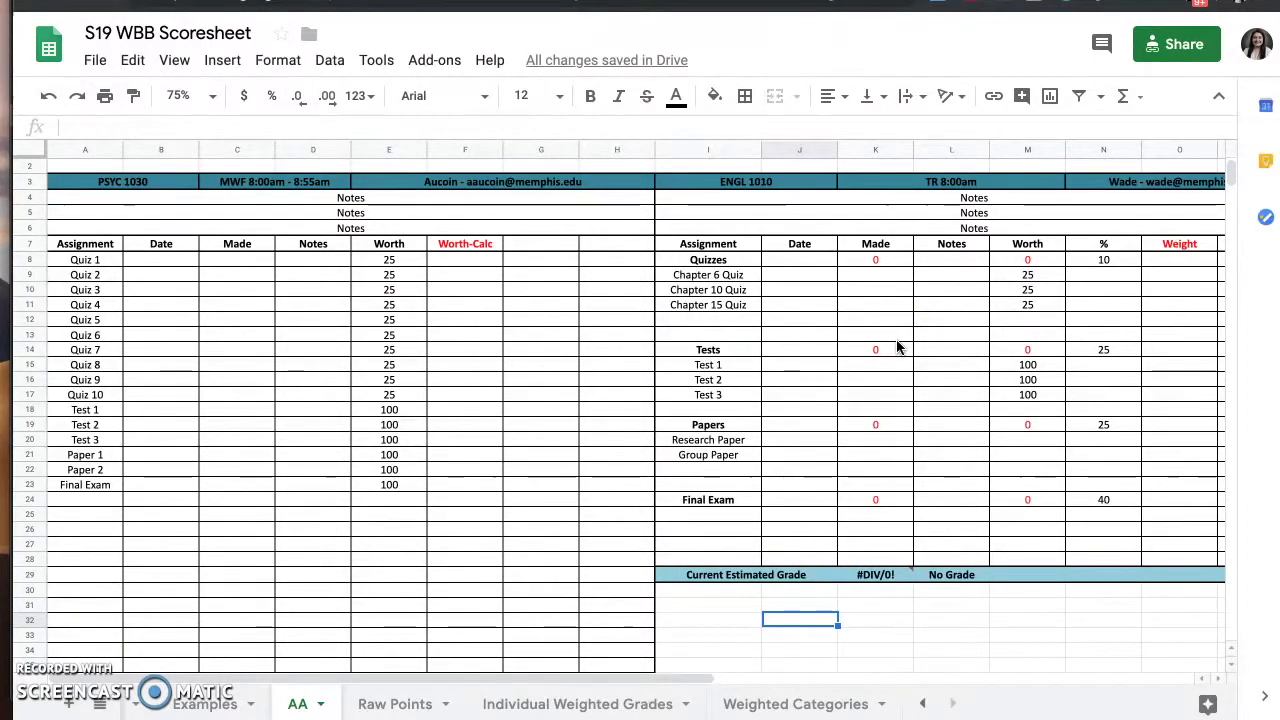
{"action": "scroll", "coordinate": [897, 347], "scroll_direction": "up", "scroll_amount": 1}
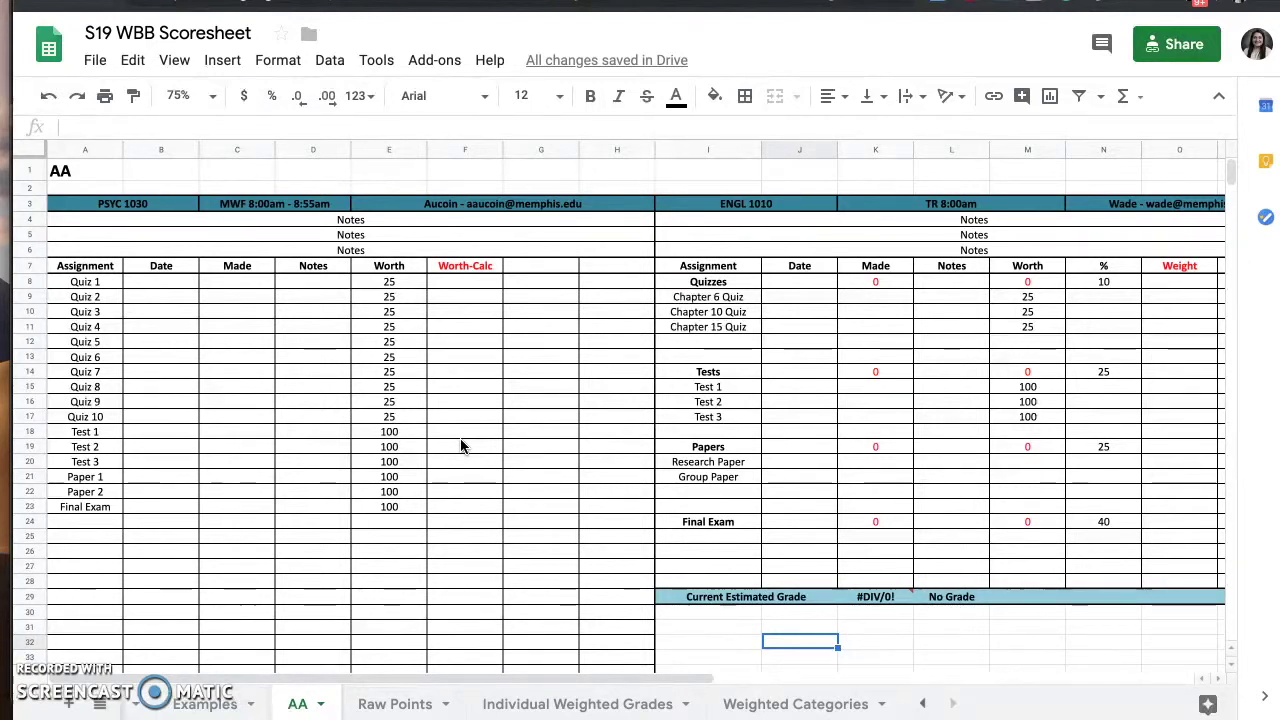
- Set the AA sheet zoom to 100% and scroll down through the grade grids
{"action": "left_click", "coordinate": [209, 96]}
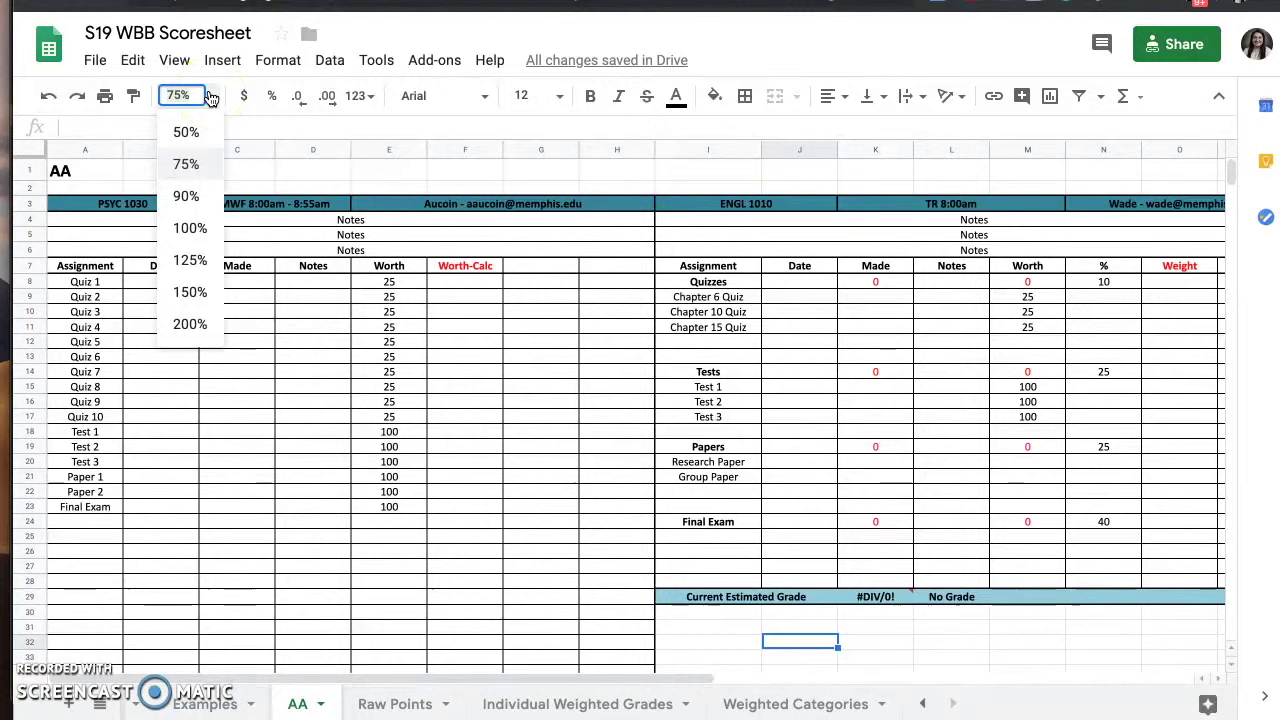
{"action": "left_click", "coordinate": [191, 229]}
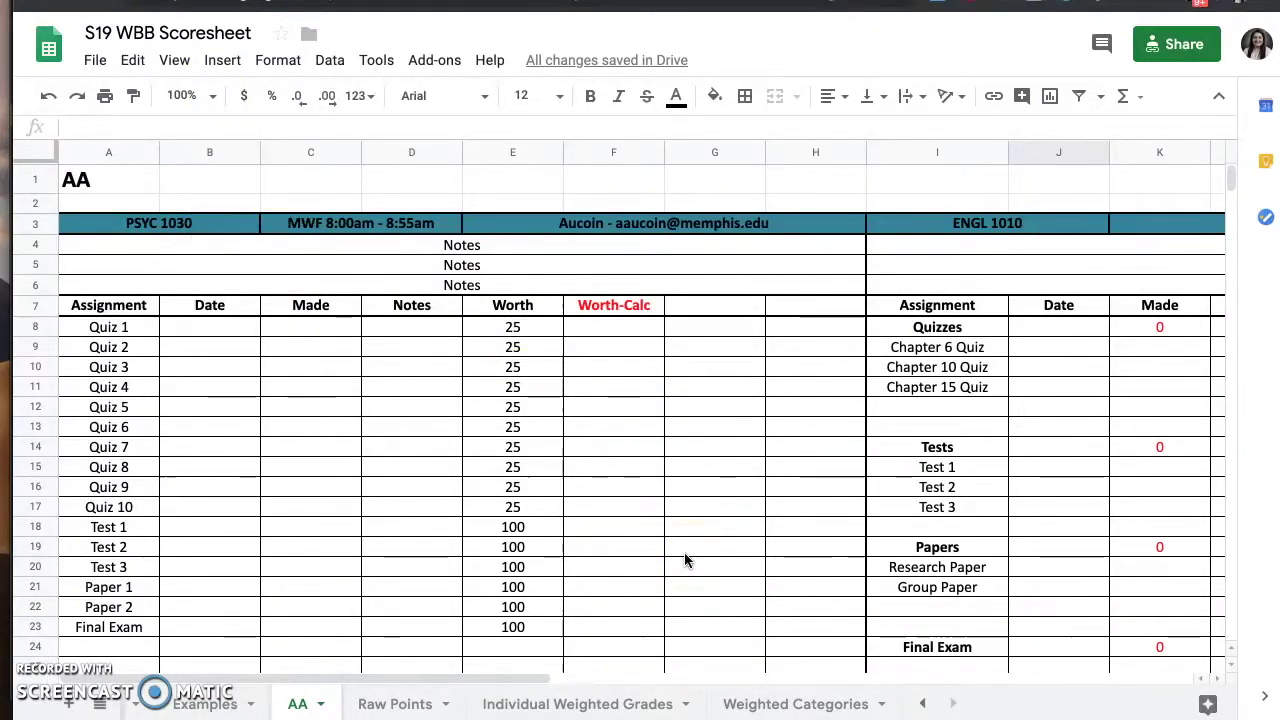
{"action": "scroll", "coordinate": [684, 553], "scroll_direction": "down", "scroll_amount": 1}
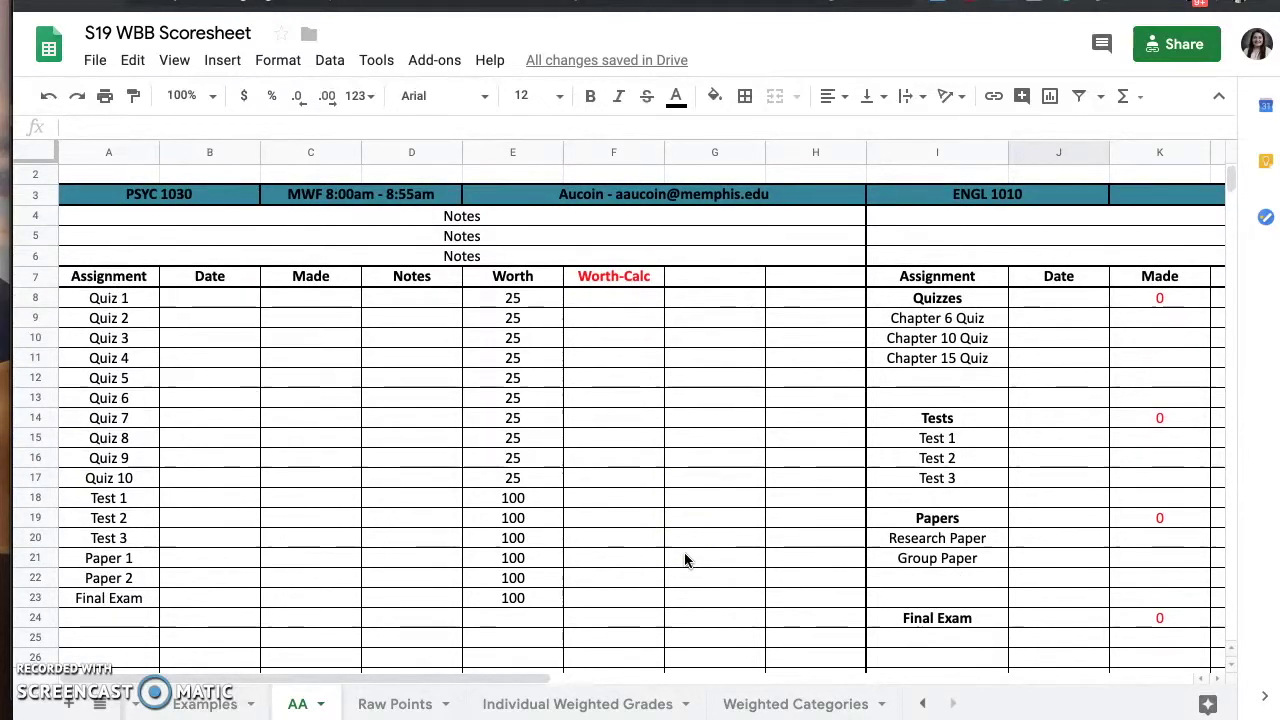
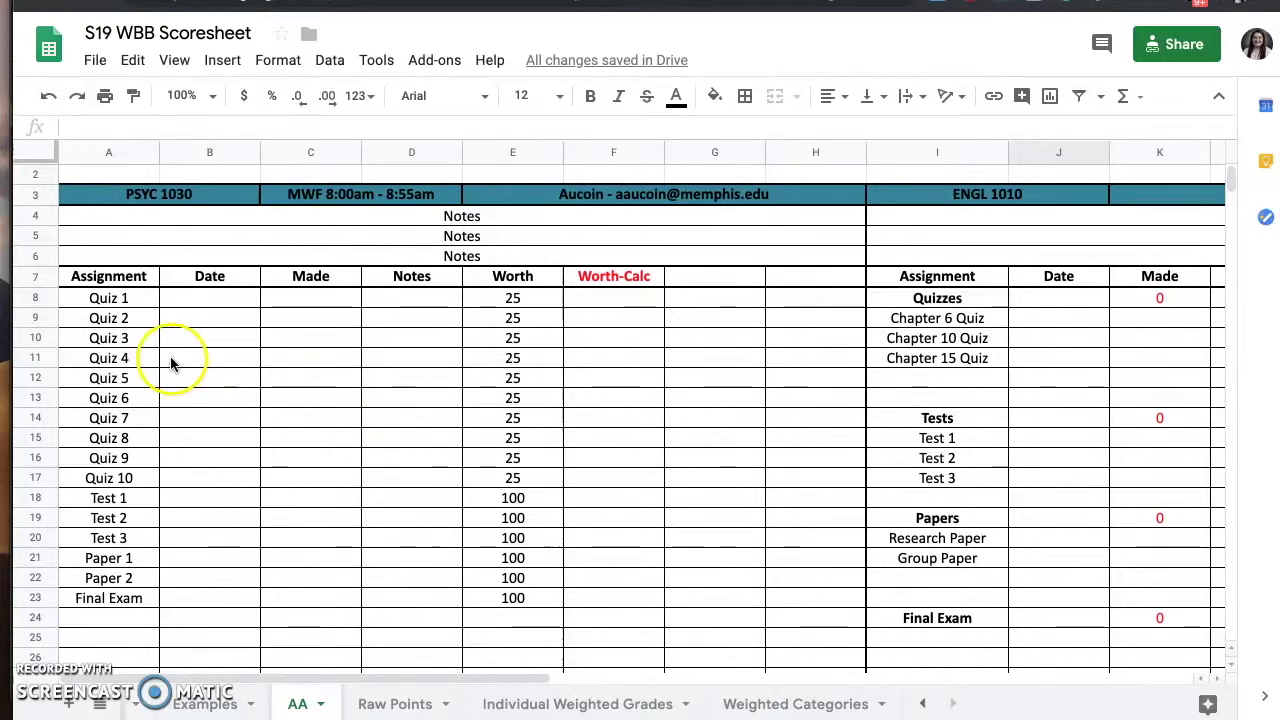
- Fill the Quiz 1 row (A8:H8) of the PSYC 1030 table with yellow
{"action": "left_click_drag", "start_coordinate": [105, 298], "coordinate": [789, 291]}
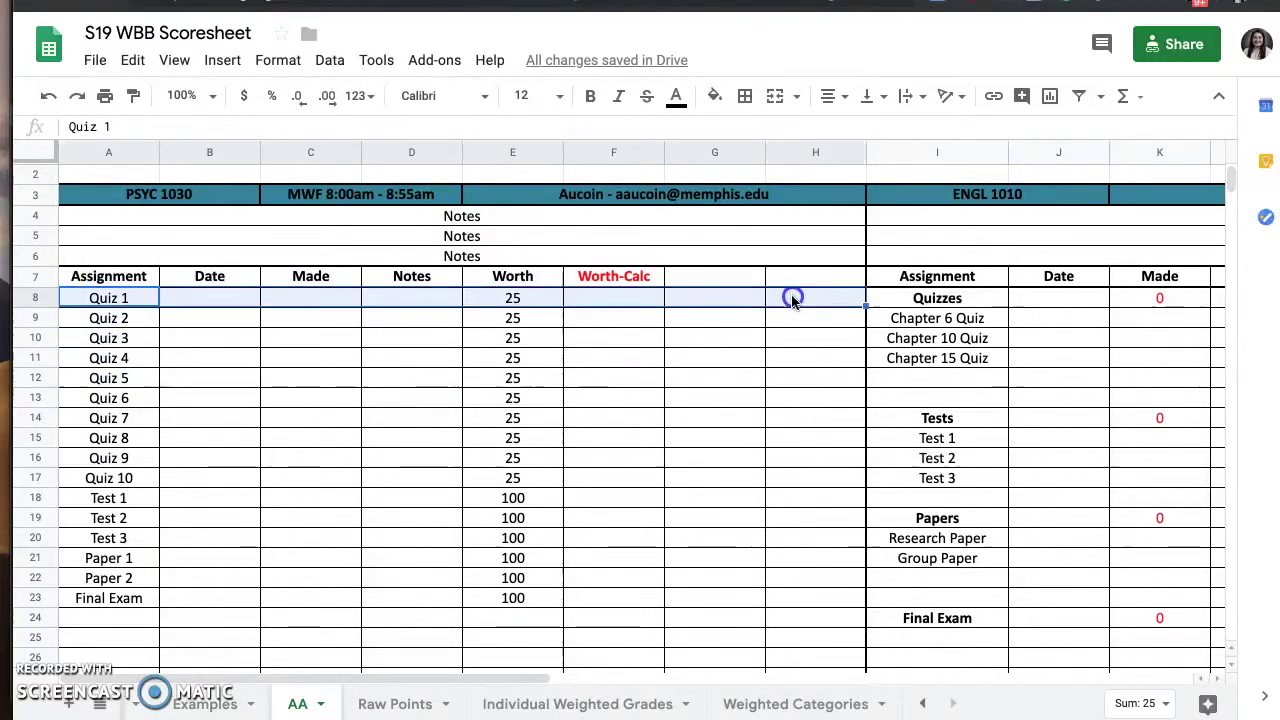
{"action": "left_click", "coordinate": [714, 95]}
{"action": "left_click", "coordinate": [781, 178]}
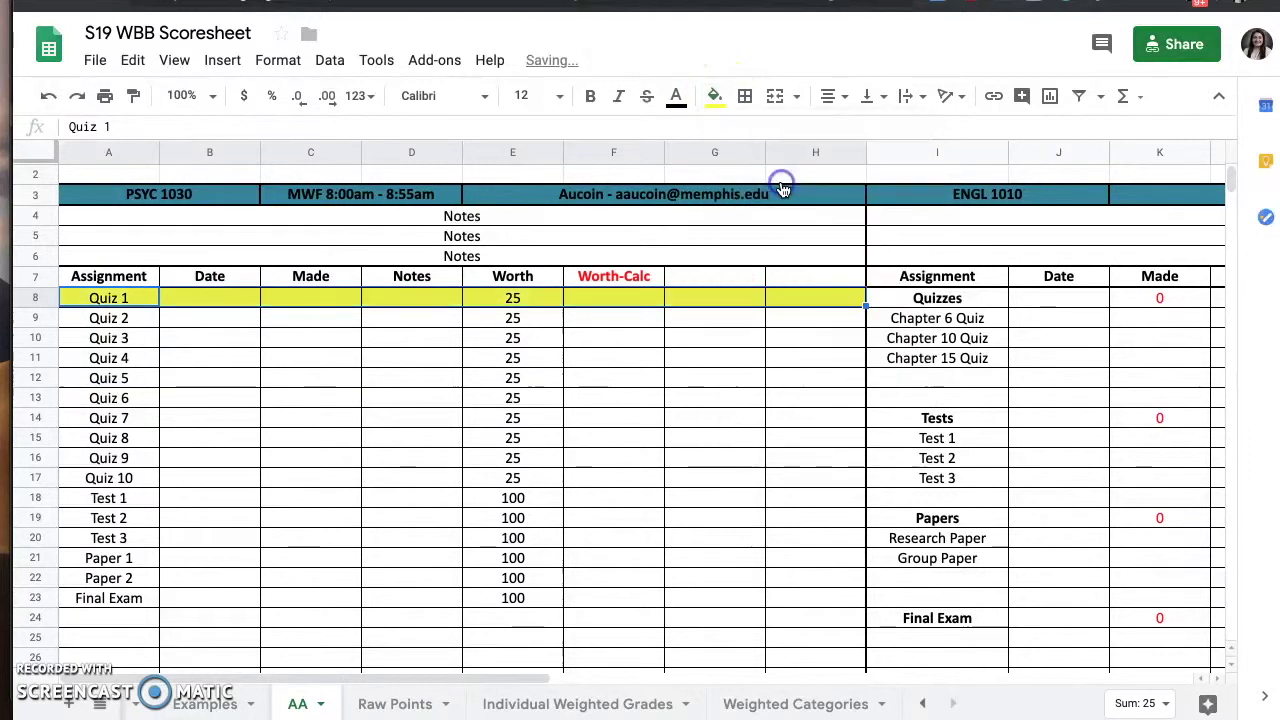
{"action": "left_click", "coordinate": [791, 299]}
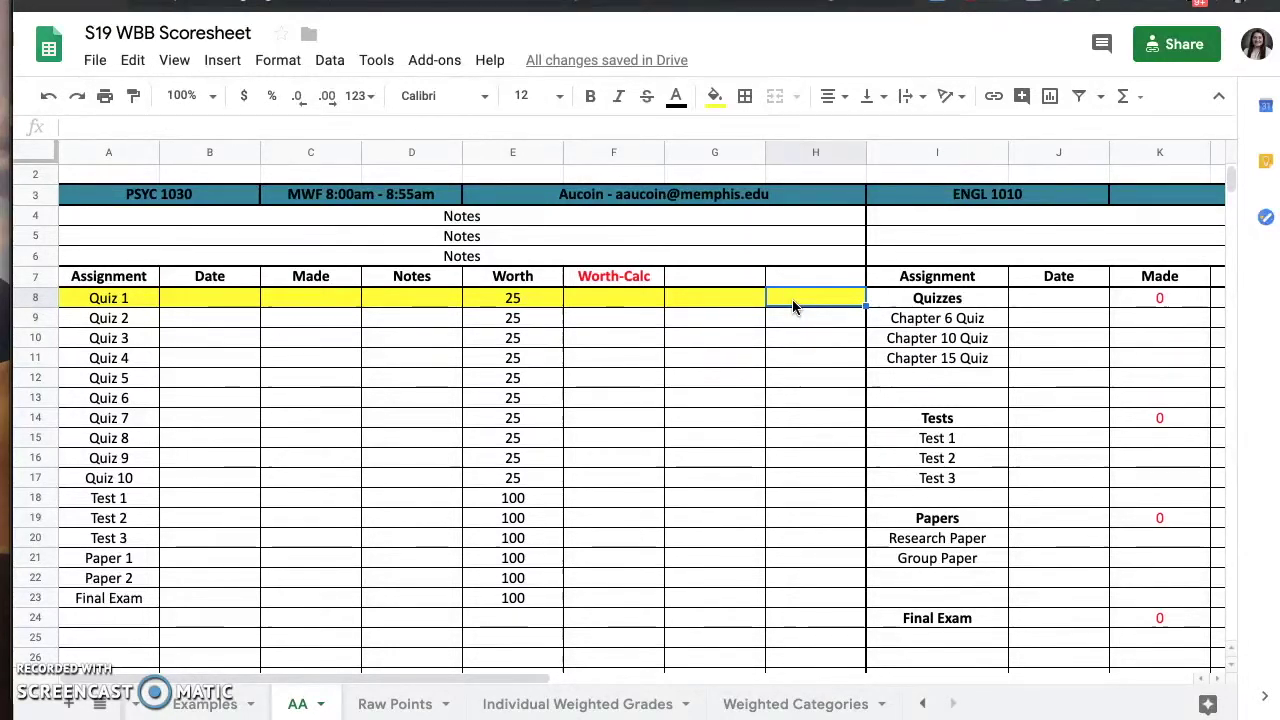
- Enter 20 as Quiz 1's Made score in C8
{"action": "left_click", "coordinate": [333, 302]}
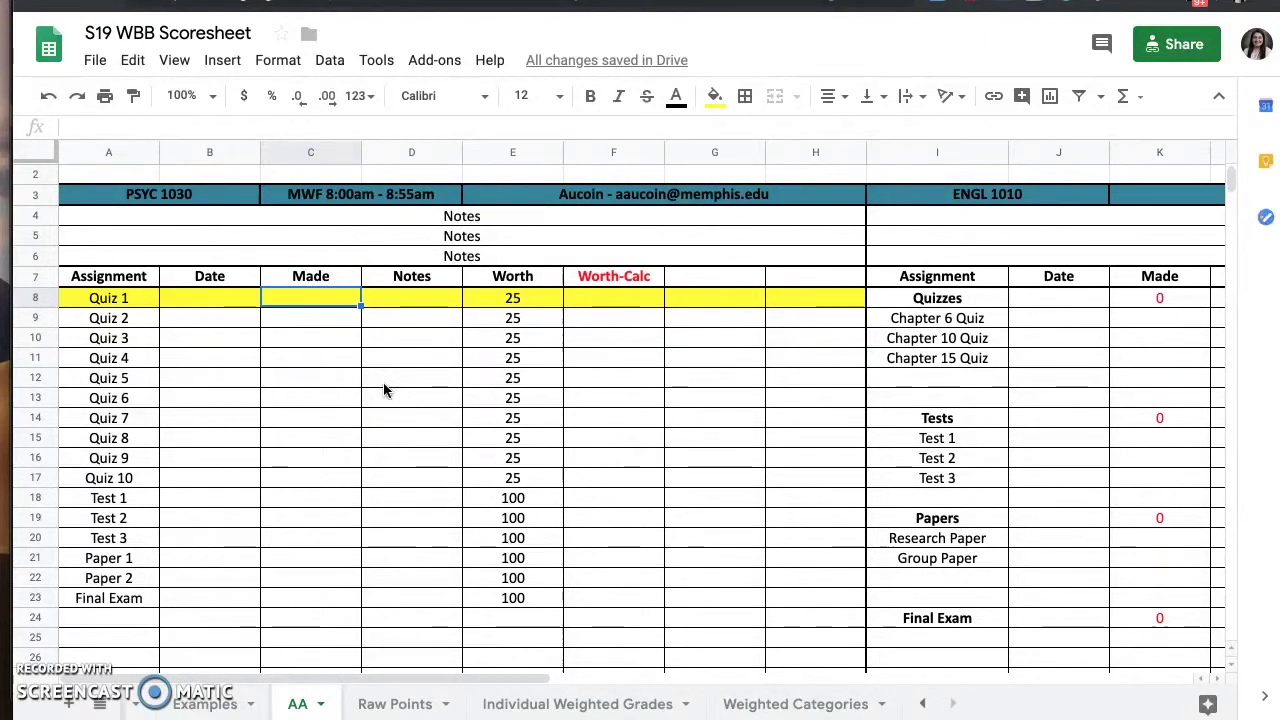
{"action": "type", "text": "20"}
{"action": "key", "text": "Return"}
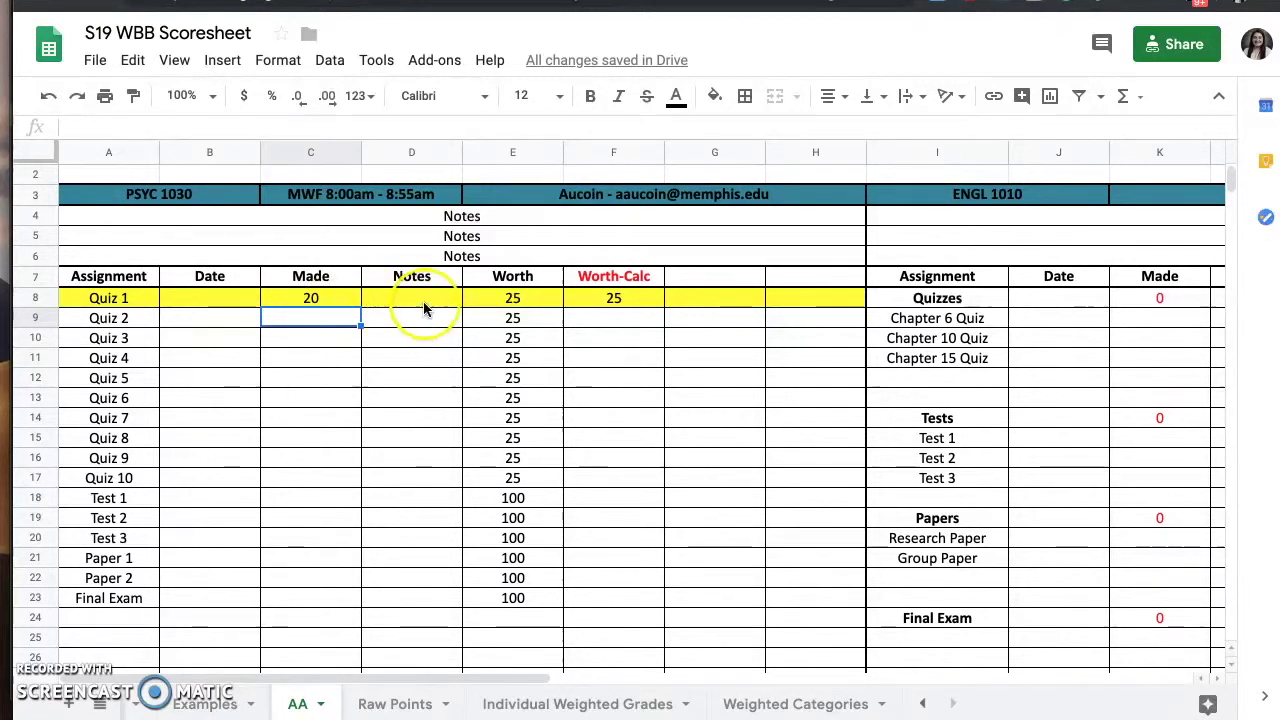
- Add the note 'per student, still need to verify' in D8 and widen column D to fit
{"action": "left_click", "coordinate": [422, 300]}
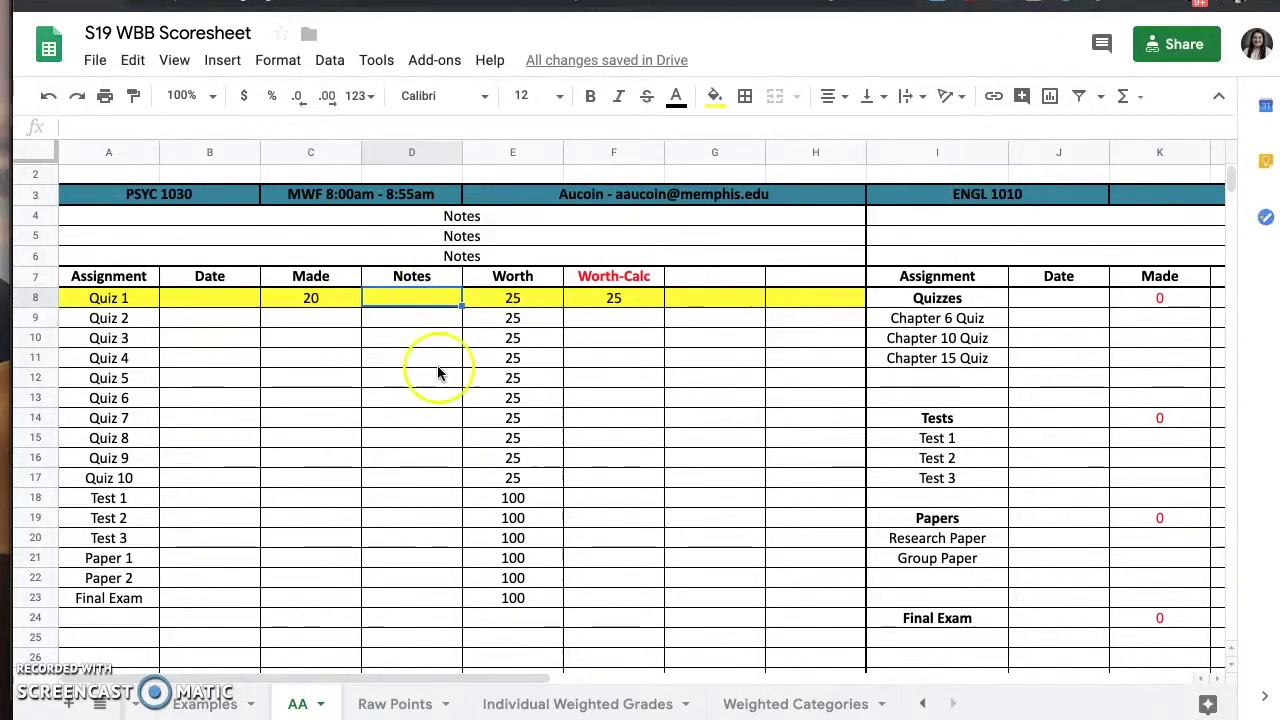
{"action": "type", "text": "per stud"}
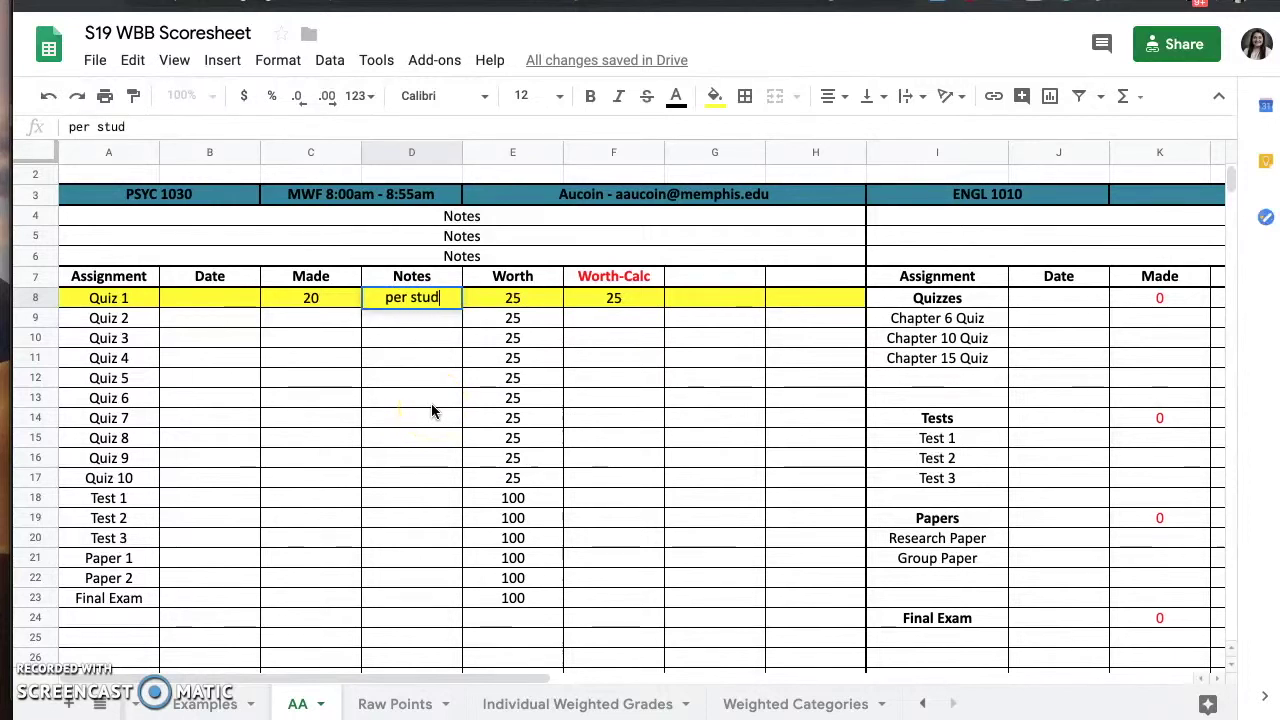
{"action": "type", "text": "ent, still ne"}
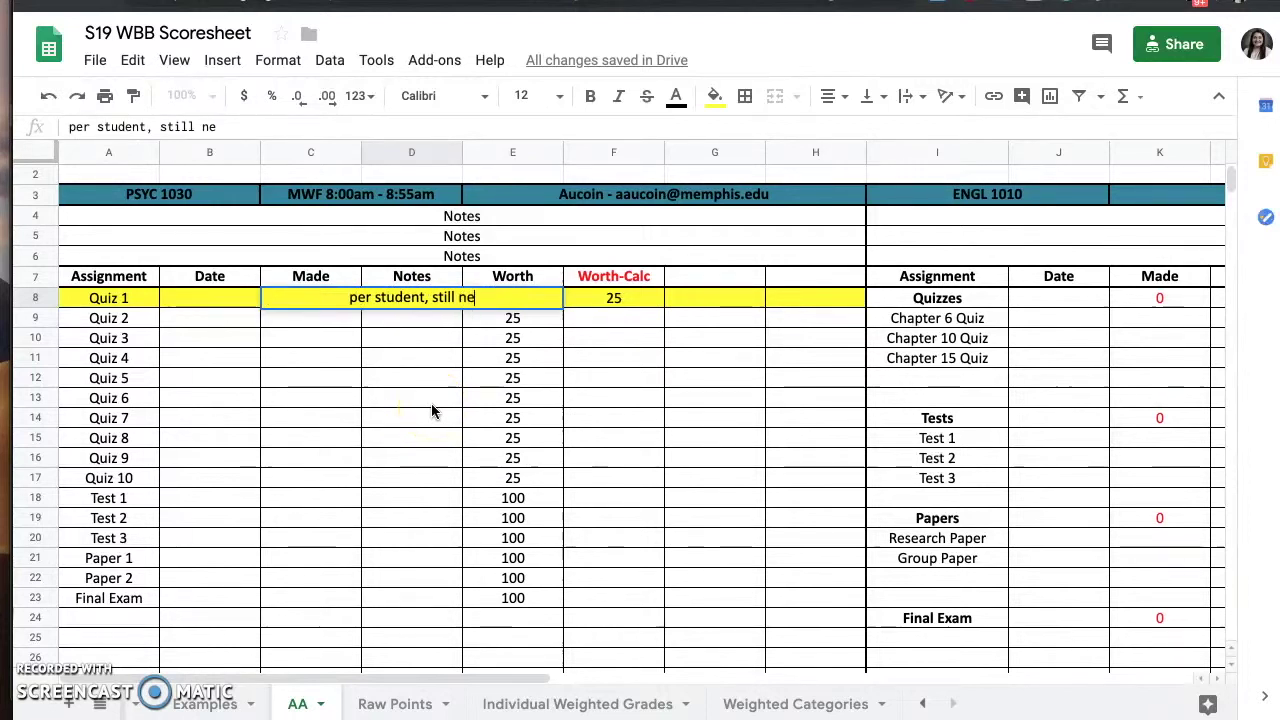
{"action": "type", "text": "ed to verify"}
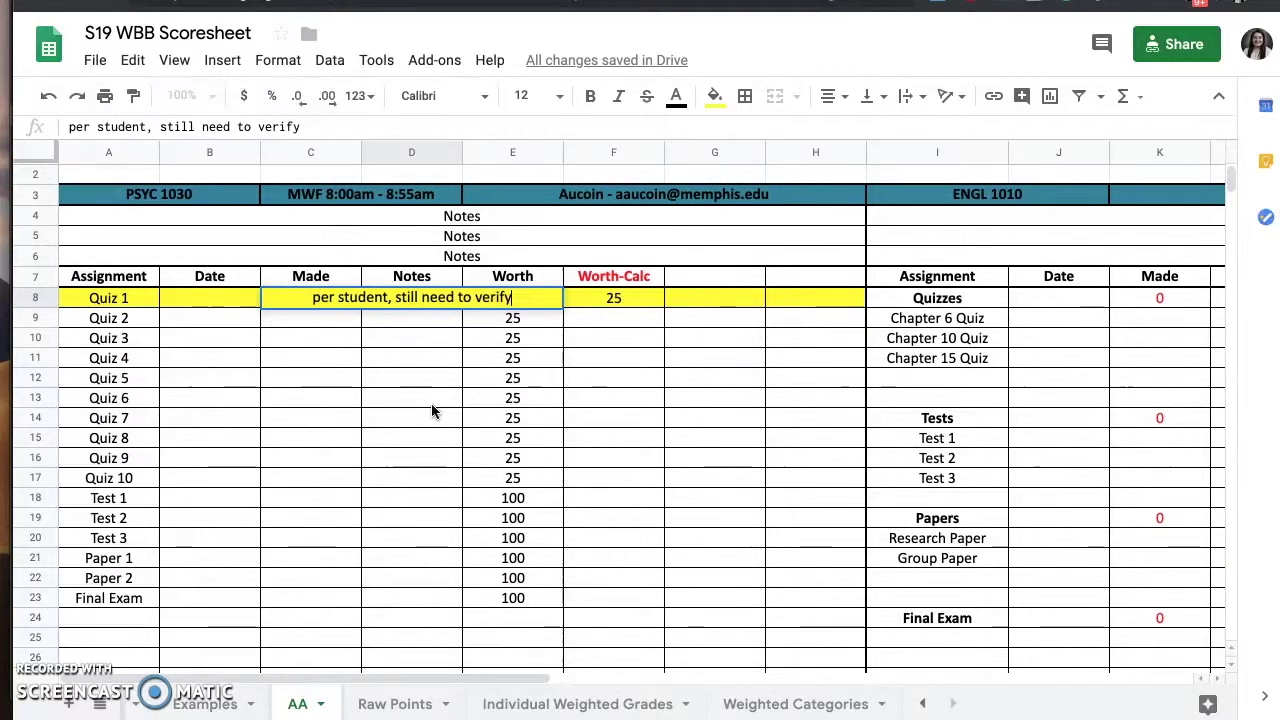
{"action": "key", "text": "Return"}
{"action": "left_click_drag", "start_coordinate": [462, 152], "coordinate": [559, 159]}
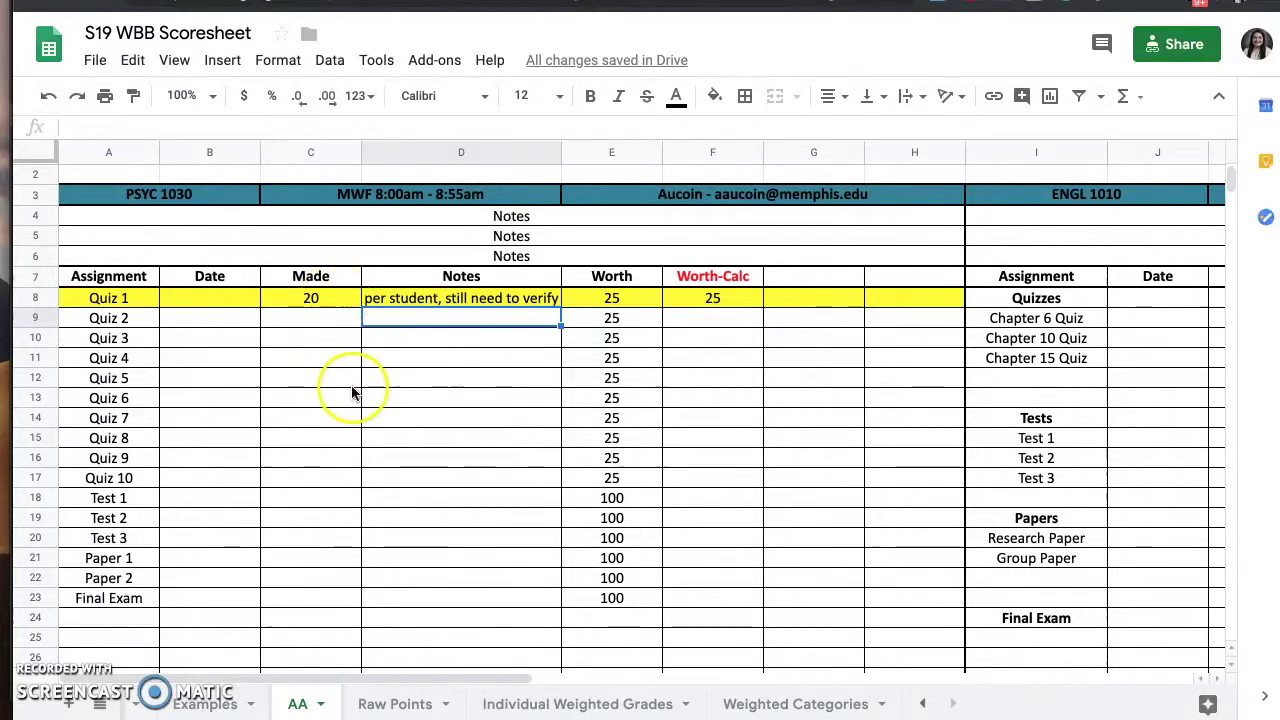
{"action": "scroll", "coordinate": [352, 393], "scroll_direction": "down", "scroll_amount": 1}
{"action": "scroll", "coordinate": [352, 393], "scroll_direction": "down", "scroll_amount": 6}
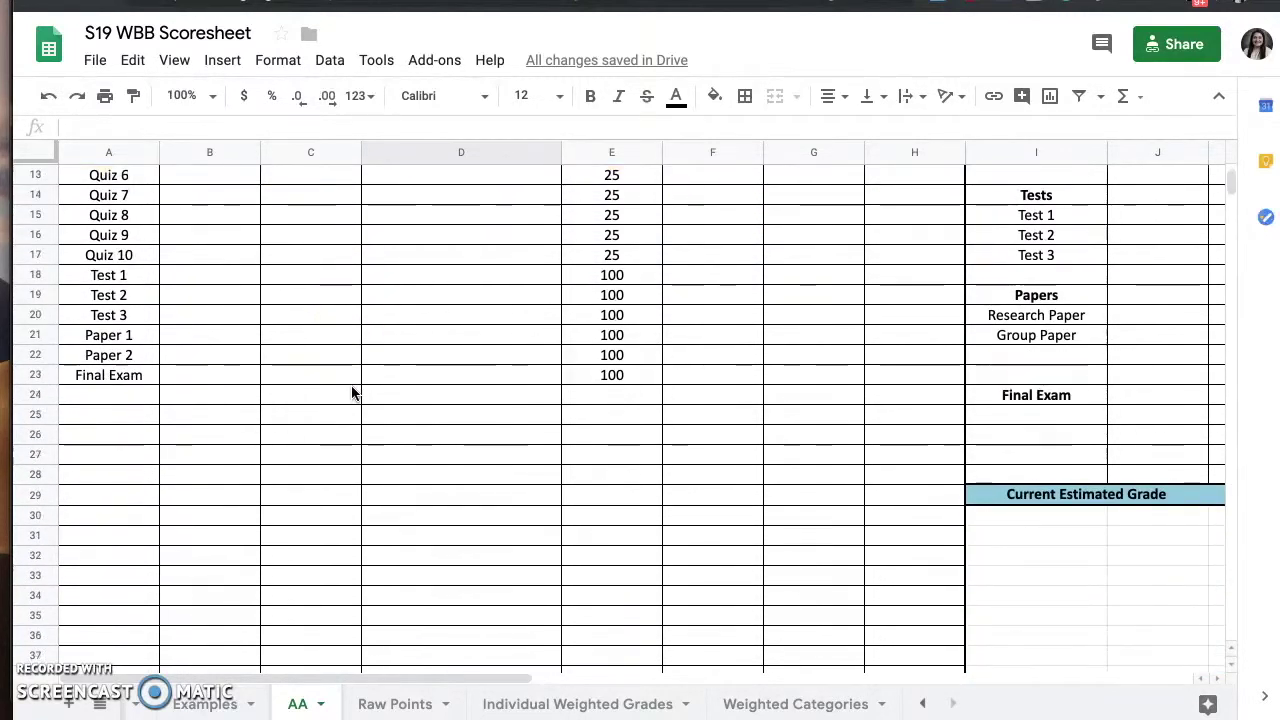
{"action": "scroll", "coordinate": [352, 393], "scroll_direction": "down", "scroll_amount": 1}
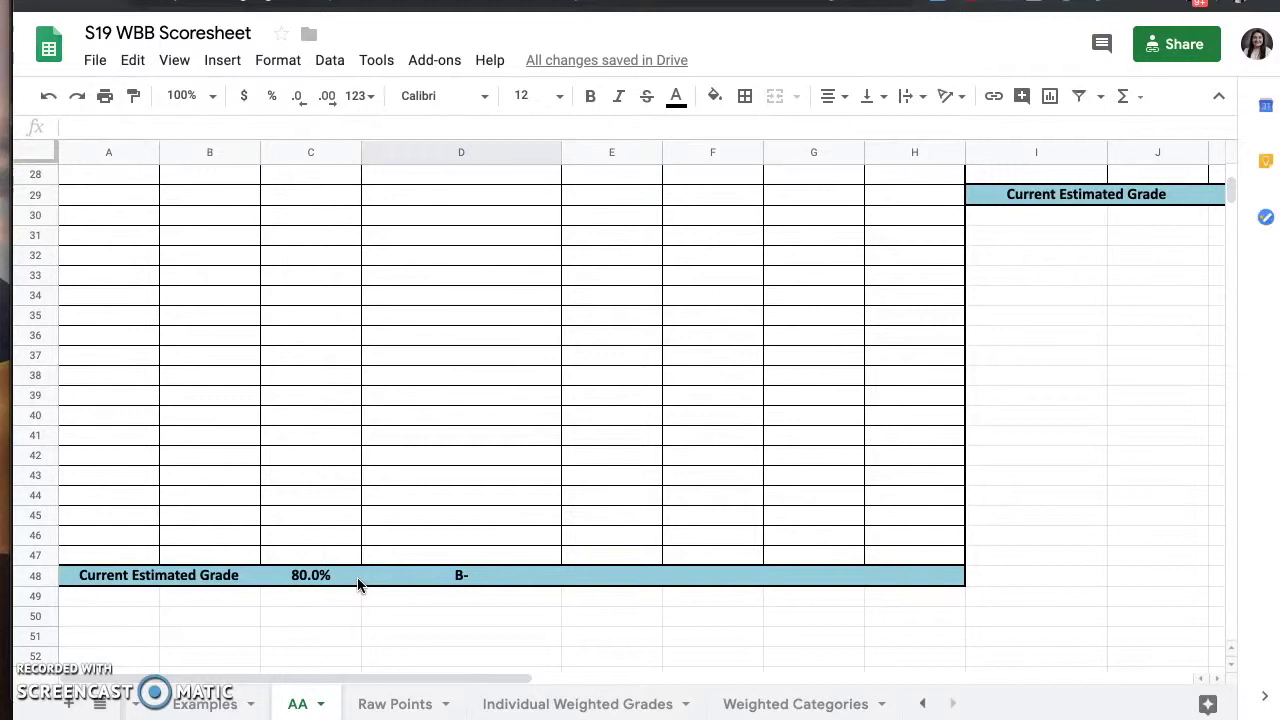
{"action": "scroll", "coordinate": [389, 495], "scroll_direction": "up", "scroll_amount": 10}
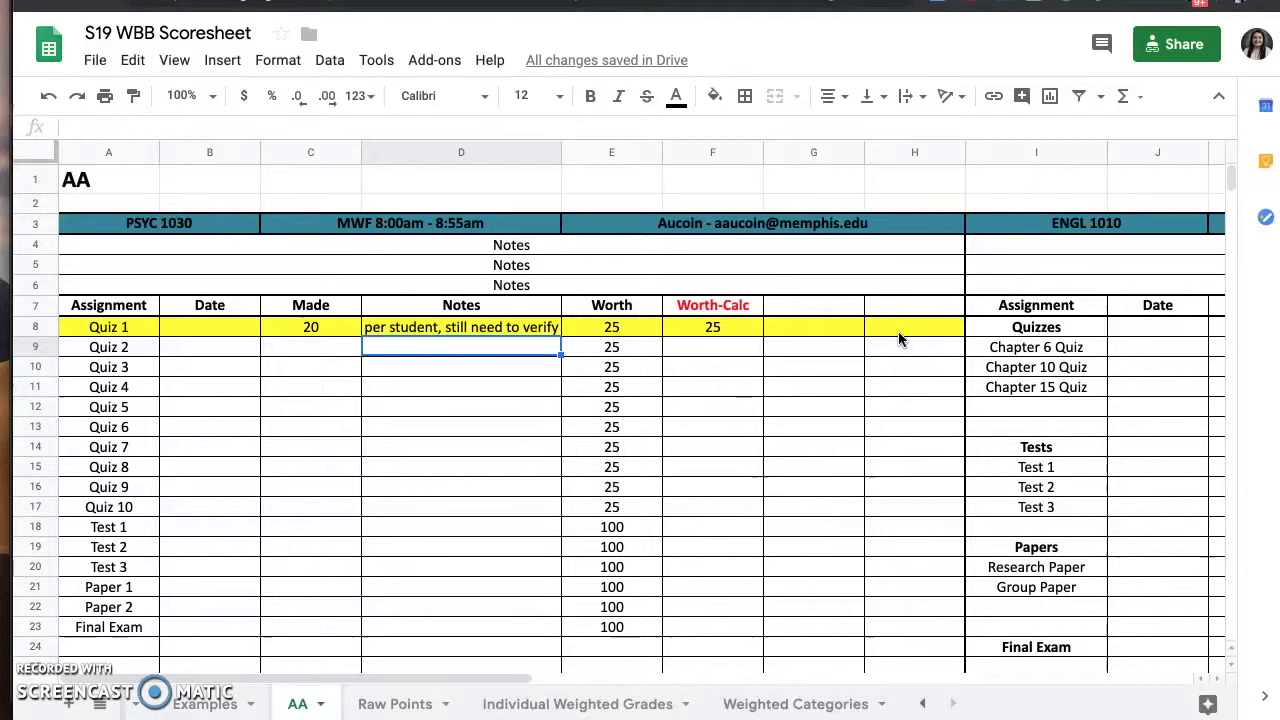
- Clear the Quiz 1 note in D8 and recolour row A8:H8 light blue instead of yellow
{"action": "left_click", "coordinate": [457, 327]}
{"action": "key", "text": "Delete"}
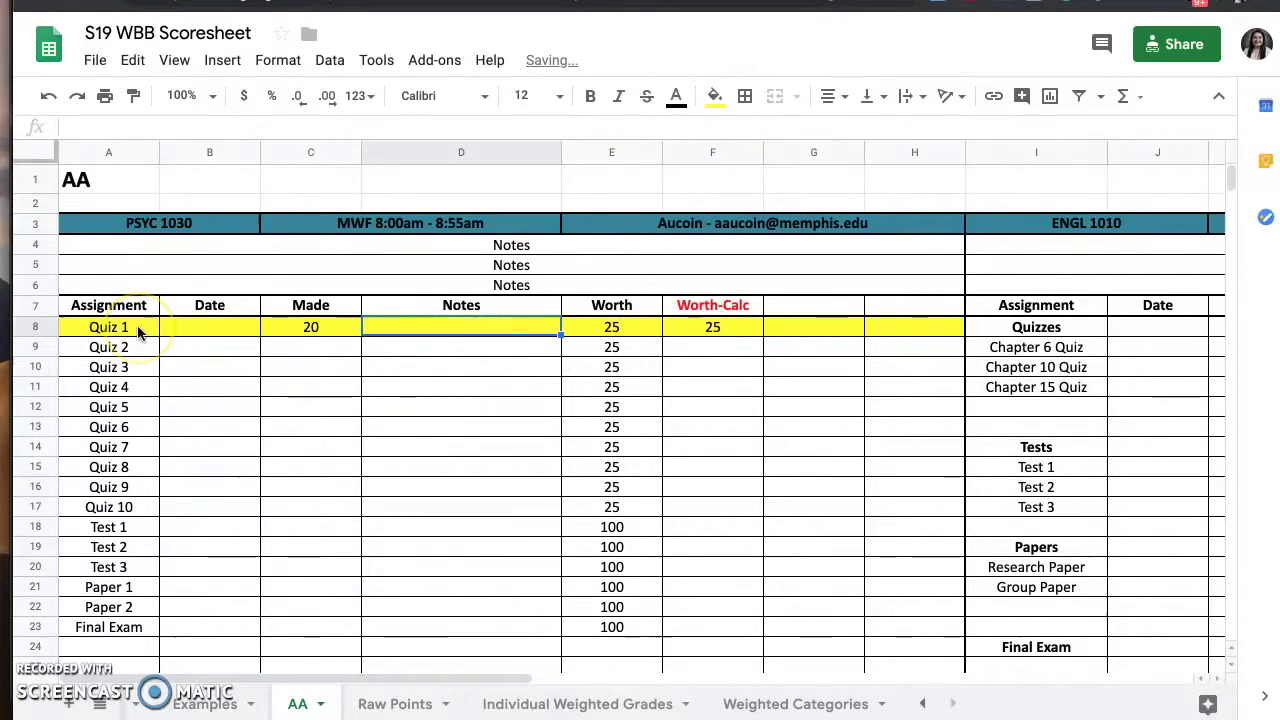
{"action": "left_click_drag", "start_coordinate": [137, 331], "coordinate": [893, 328]}
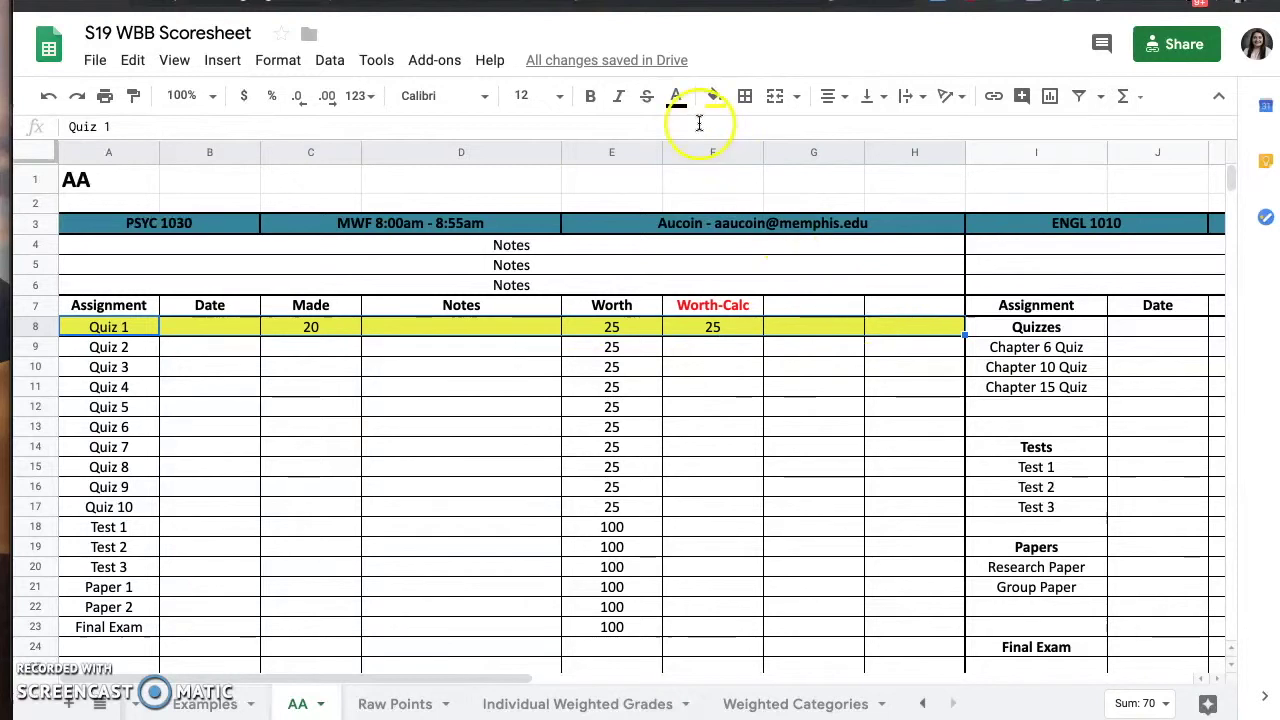
{"action": "left_click", "coordinate": [714, 95]}
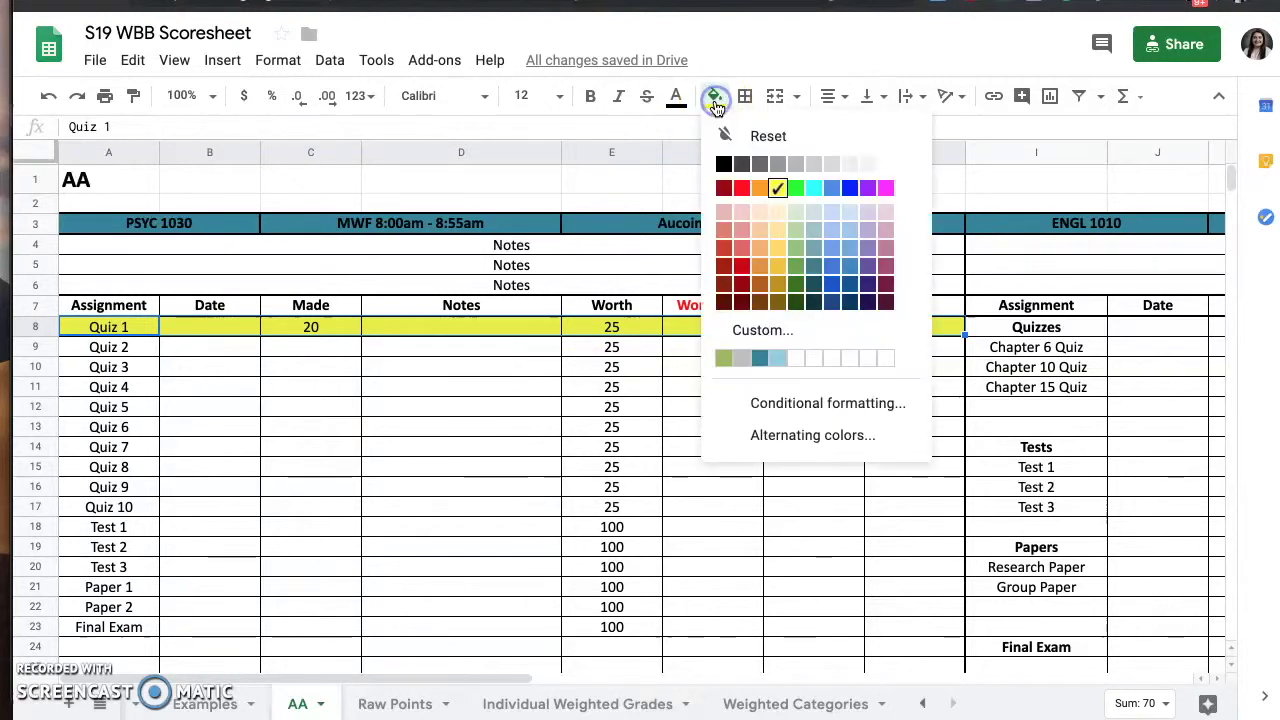
{"action": "left_click", "coordinate": [858, 232]}
{"action": "left_click", "coordinate": [892, 348]}
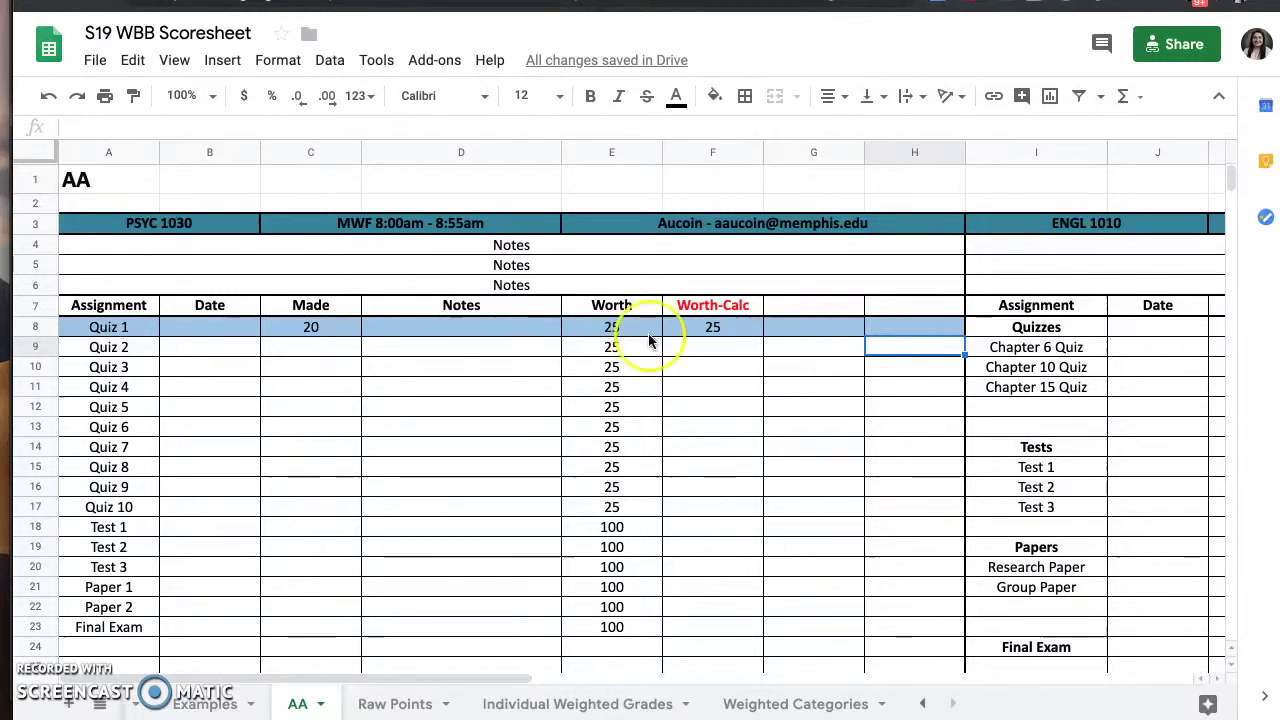
- Enter Made scores of 24 for Quiz 2 and 23 for Quiz 3 in C9:C10
{"action": "left_click", "coordinate": [334, 346]}
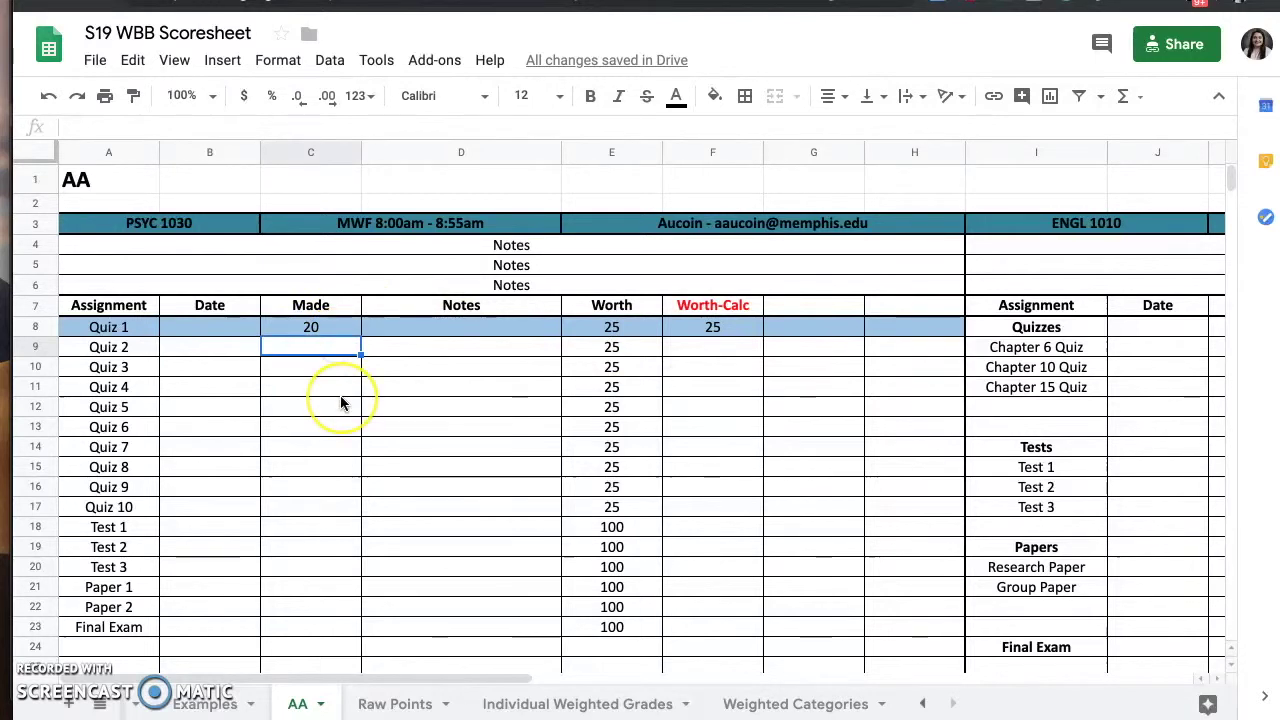
{"action": "type", "text": "24"}
{"action": "key", "text": "Return"}
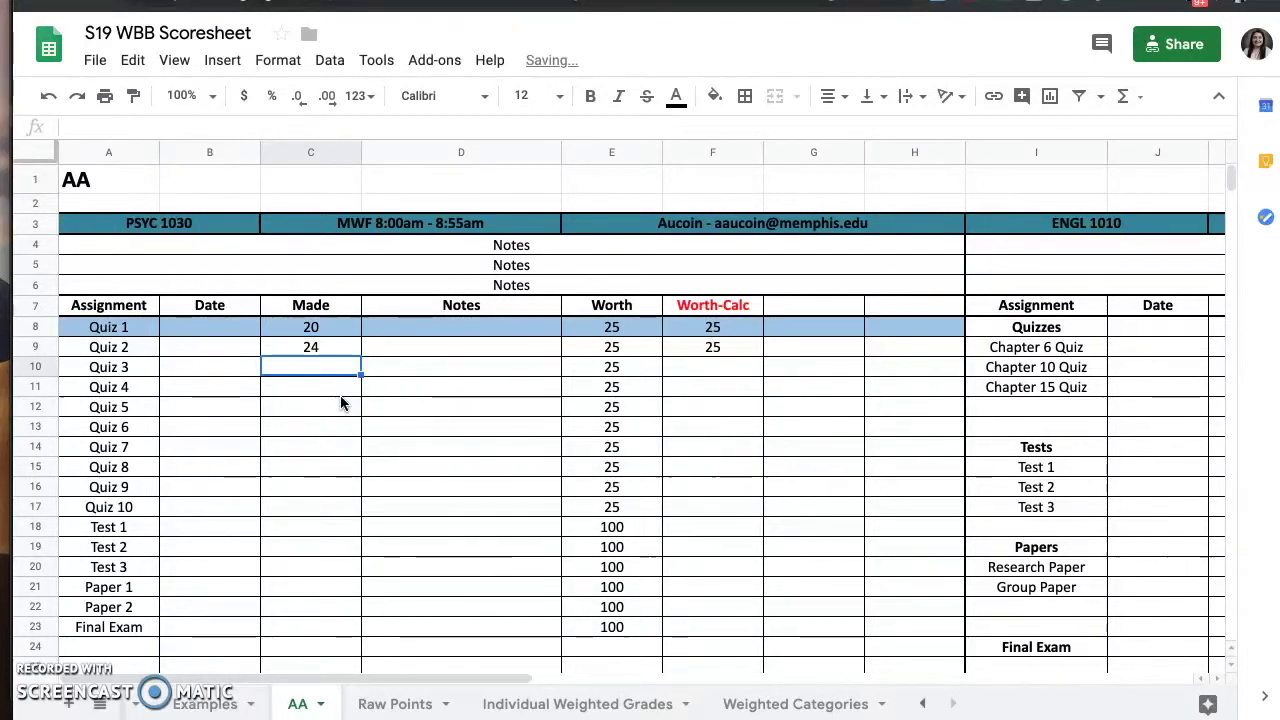
{"action": "type", "text": "23"}
{"action": "key", "text": "Return"}
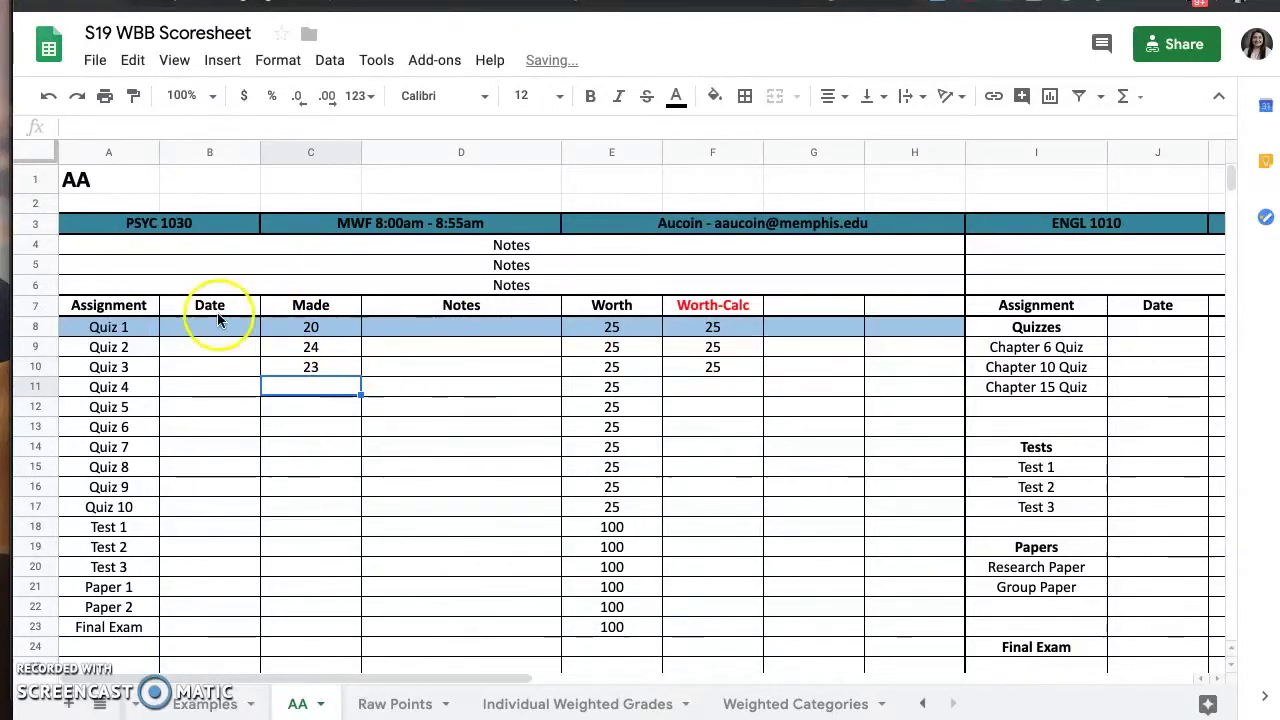
- Fill the Quiz 2 and Quiz 3 rows (A9:H10) light blue
{"action": "left_click_drag", "start_coordinate": [149, 346], "coordinate": [955, 370]}
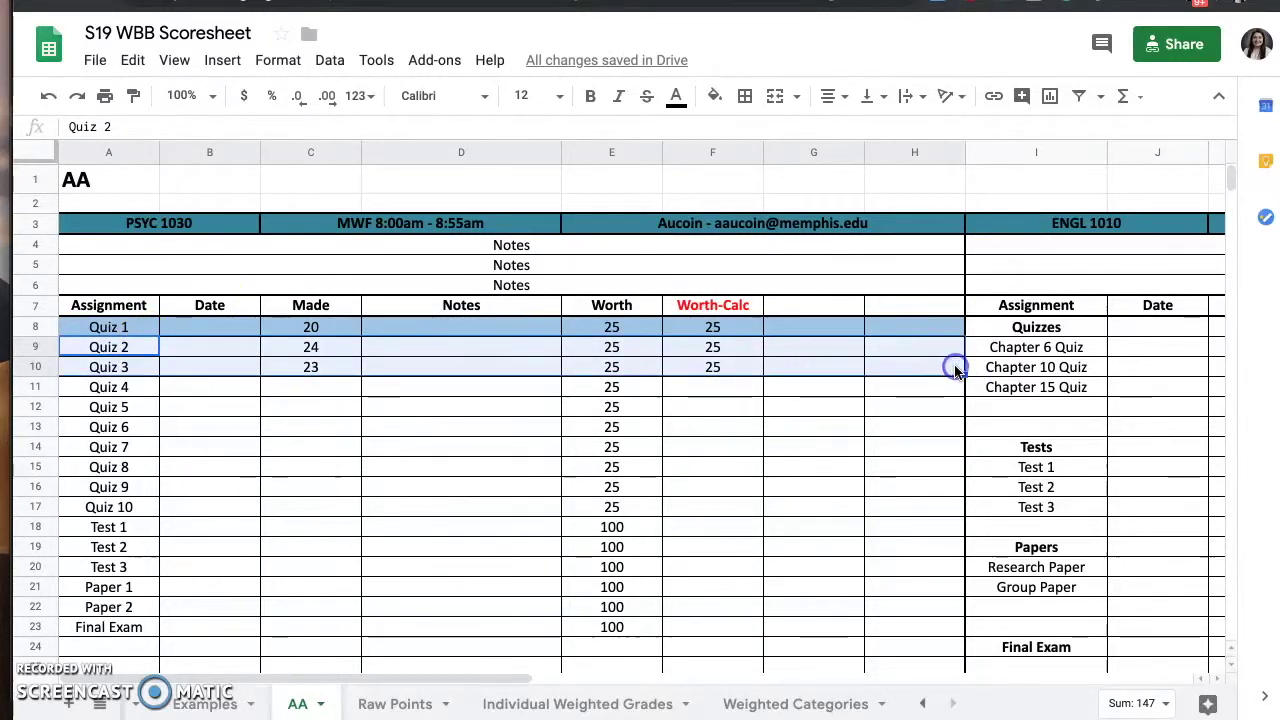
{"action": "left_click", "coordinate": [718, 100]}
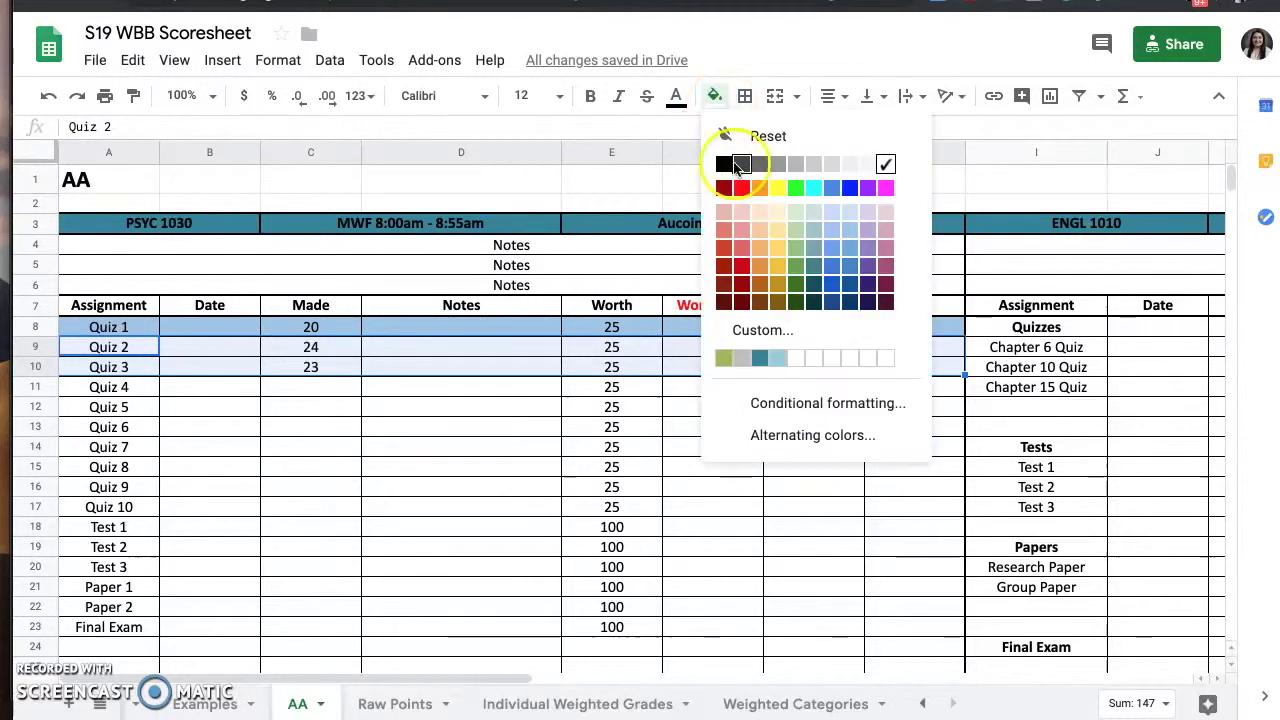
{"action": "left_click", "coordinate": [833, 230]}
{"action": "left_click", "coordinate": [770, 398]}
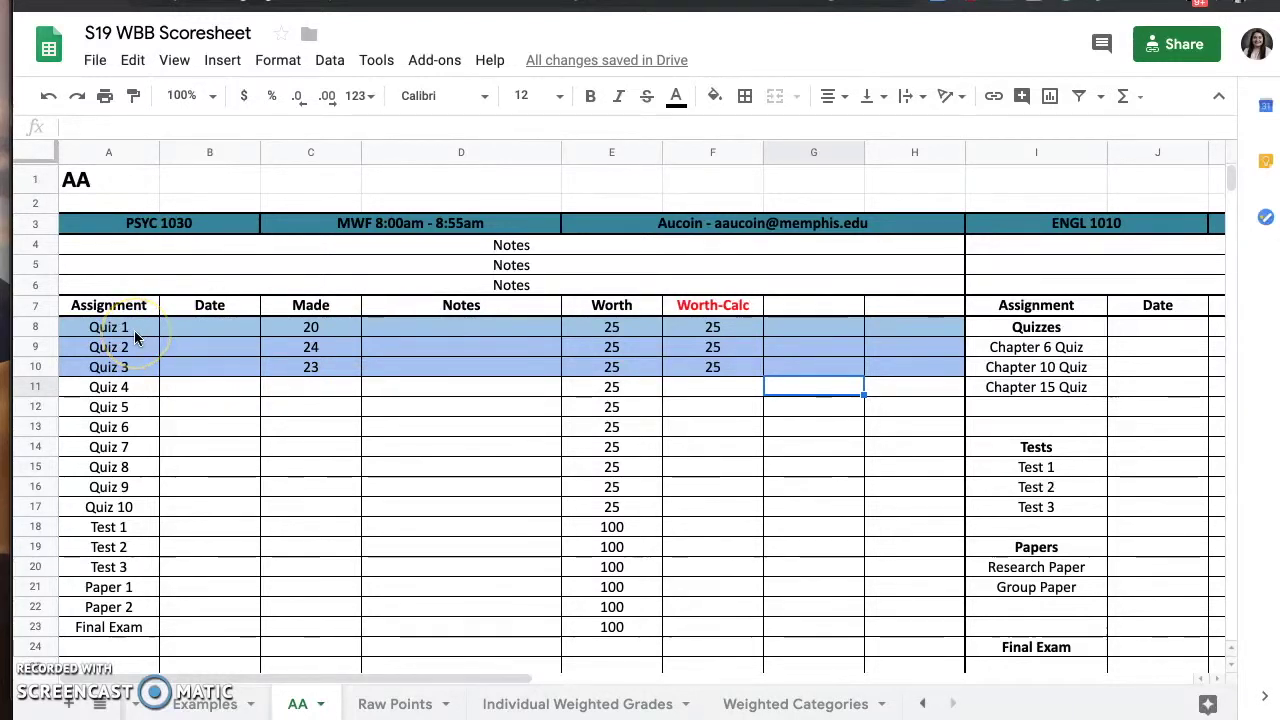
- Change the fill of rows A8:H10 (Quiz 1 to Quiz 3) to bright green
{"action": "left_click_drag", "start_coordinate": [133, 333], "coordinate": [886, 366]}
{"action": "left_click", "coordinate": [714, 95]}
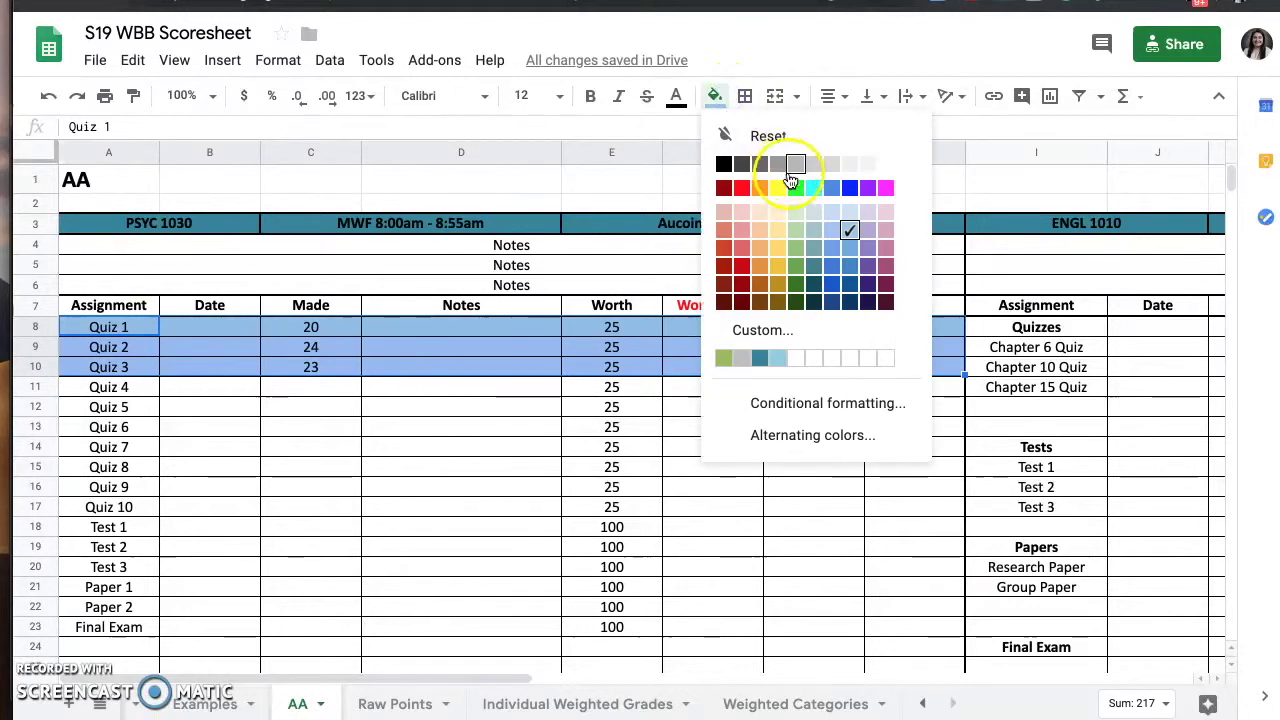
{"action": "left_click", "coordinate": [795, 187]}
{"action": "left_click", "coordinate": [742, 390]}
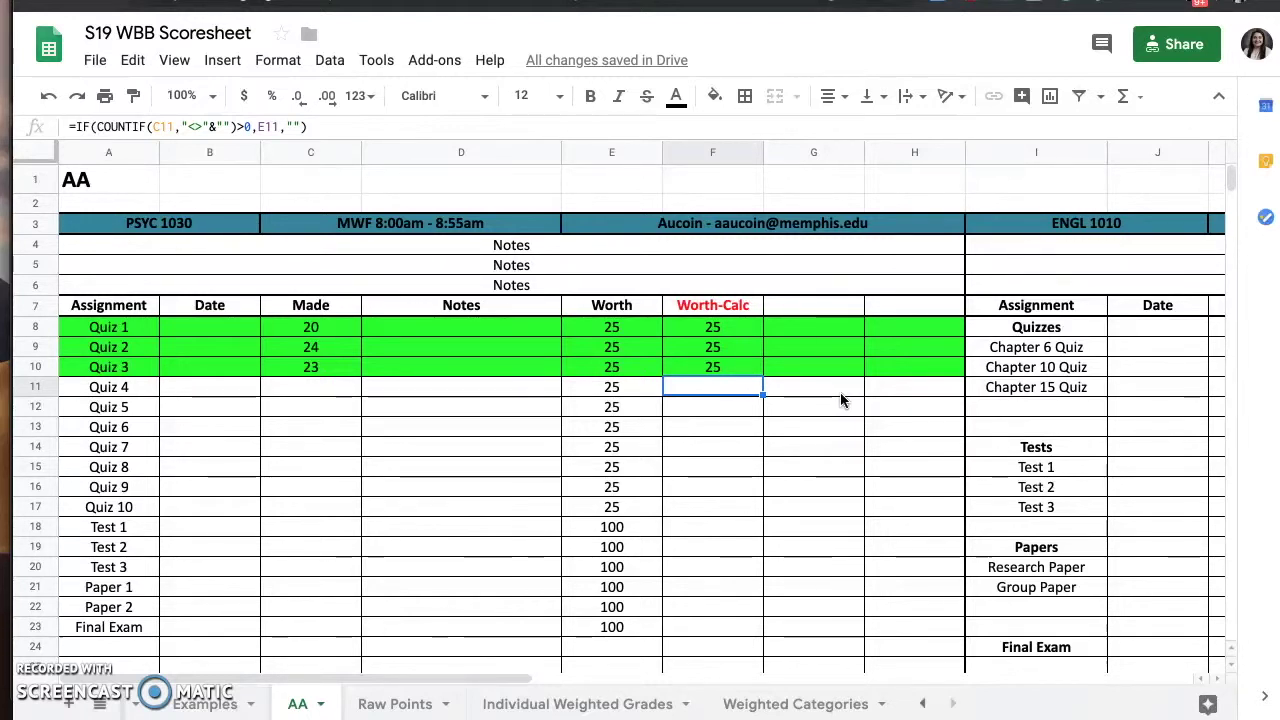
{"action": "scroll", "coordinate": [841, 394], "scroll_direction": "down", "scroll_amount": 1}
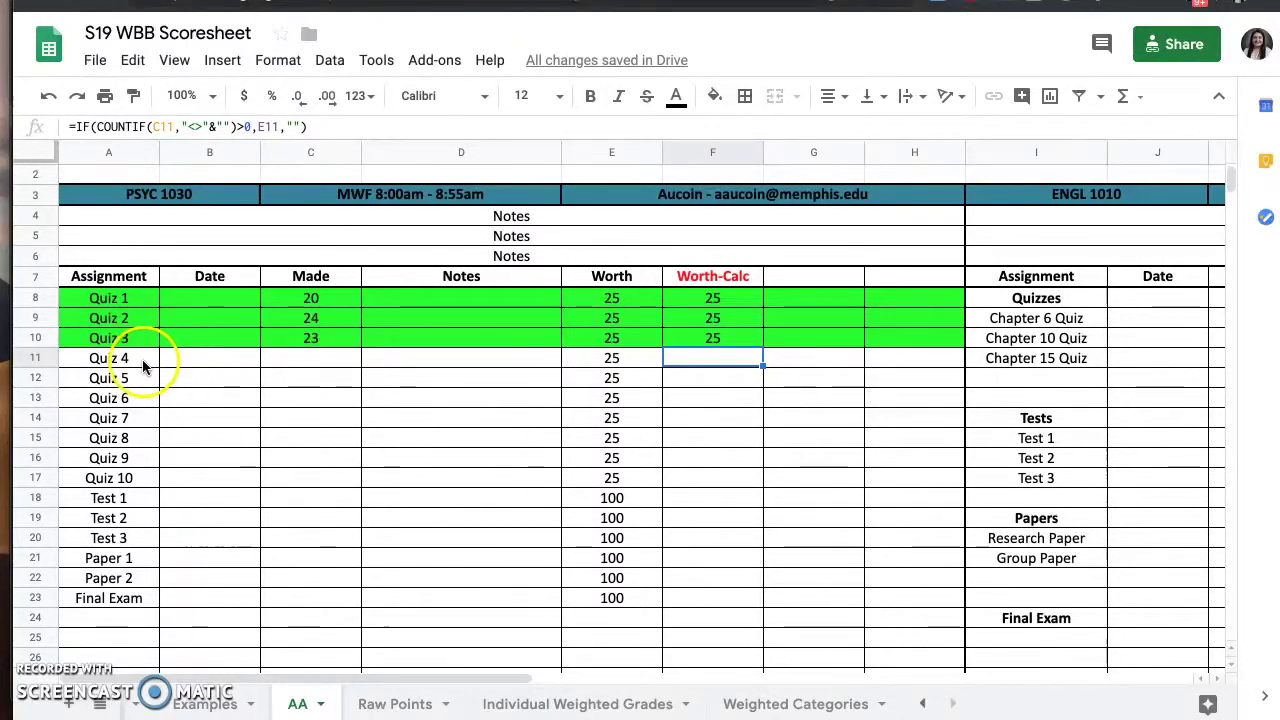
{"action": "left_click_drag", "start_coordinate": [143, 362], "coordinate": [889, 363]}
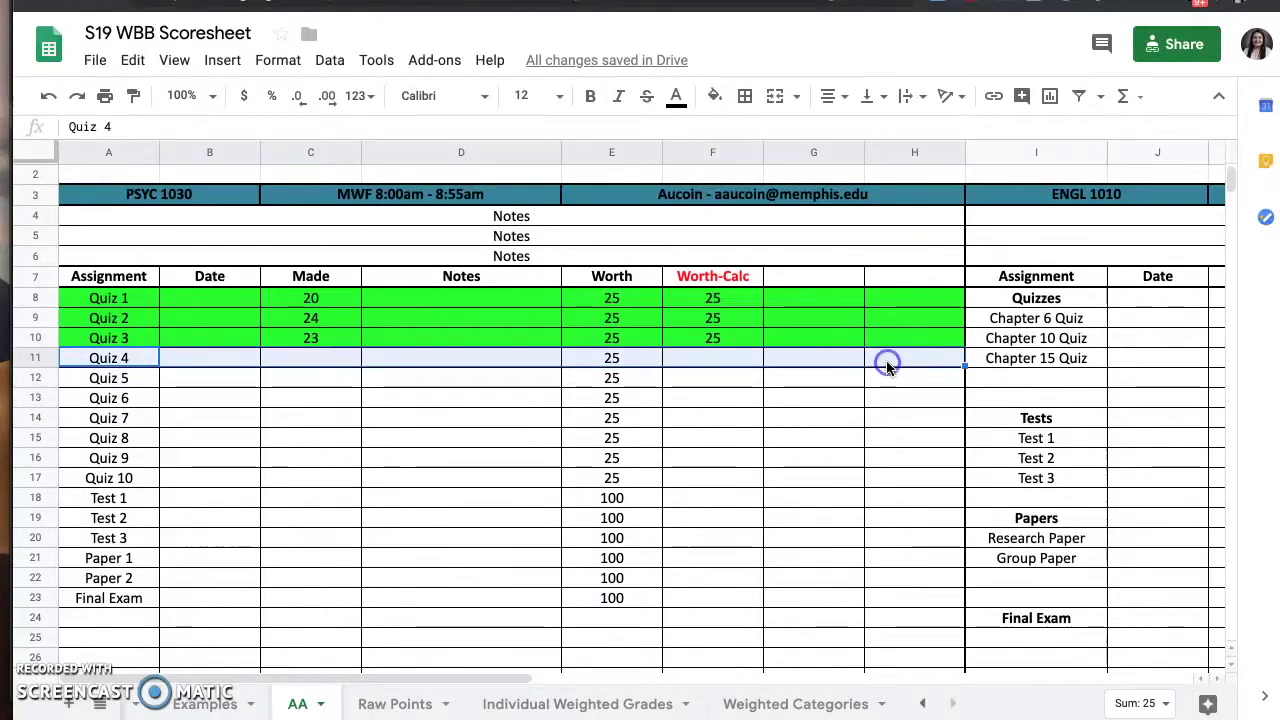
{"action": "left_click", "coordinate": [718, 97]}
{"action": "left_click", "coordinate": [742, 189]}
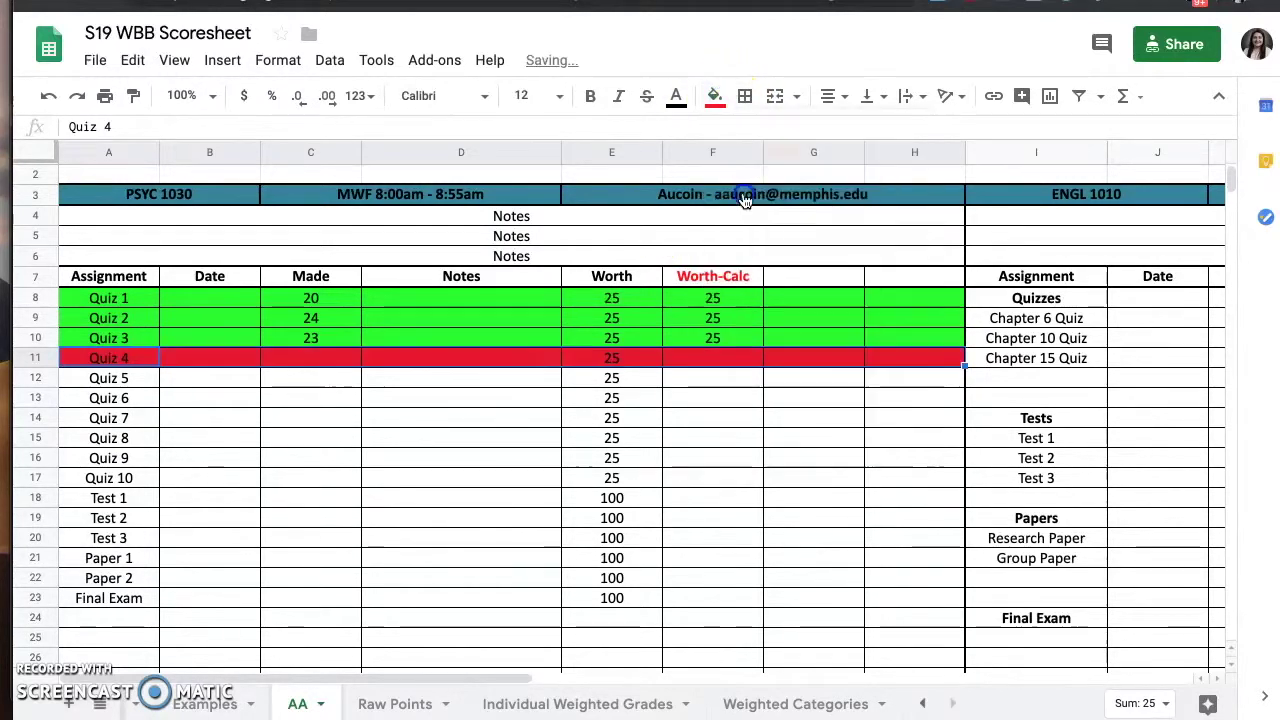
{"action": "left_click", "coordinate": [467, 369]}
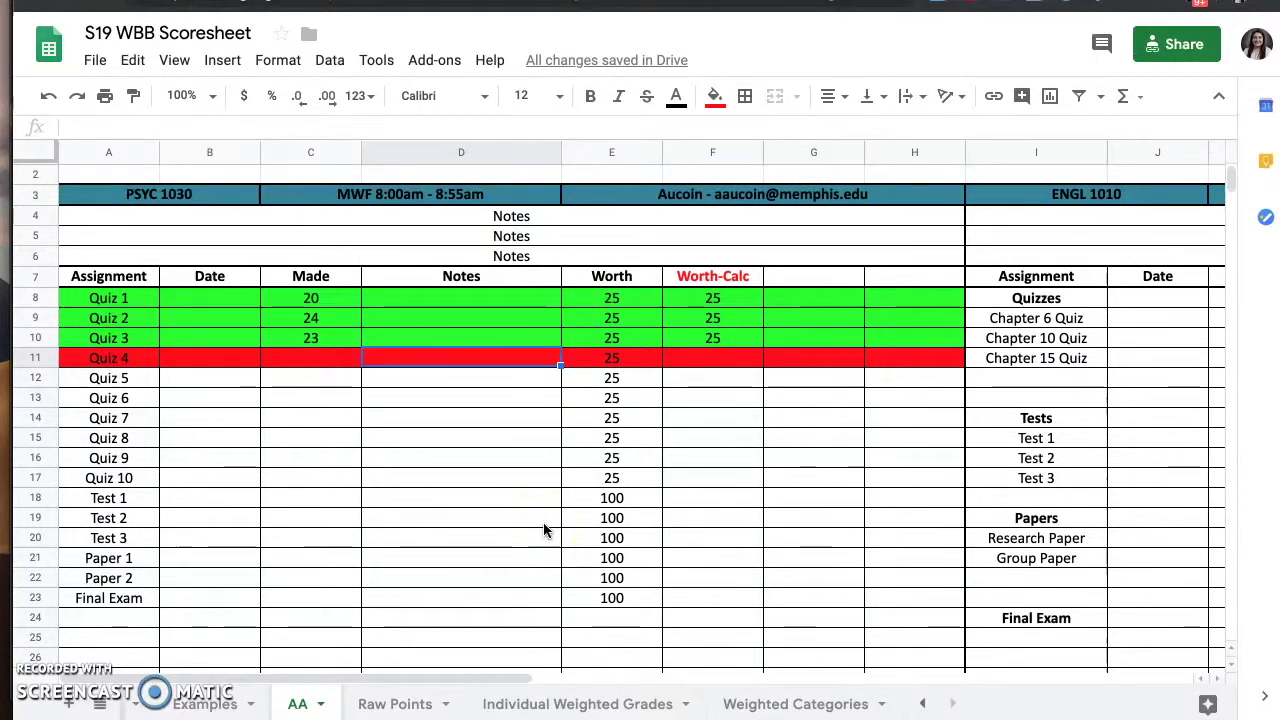
{"action": "type", "text": "missed"}
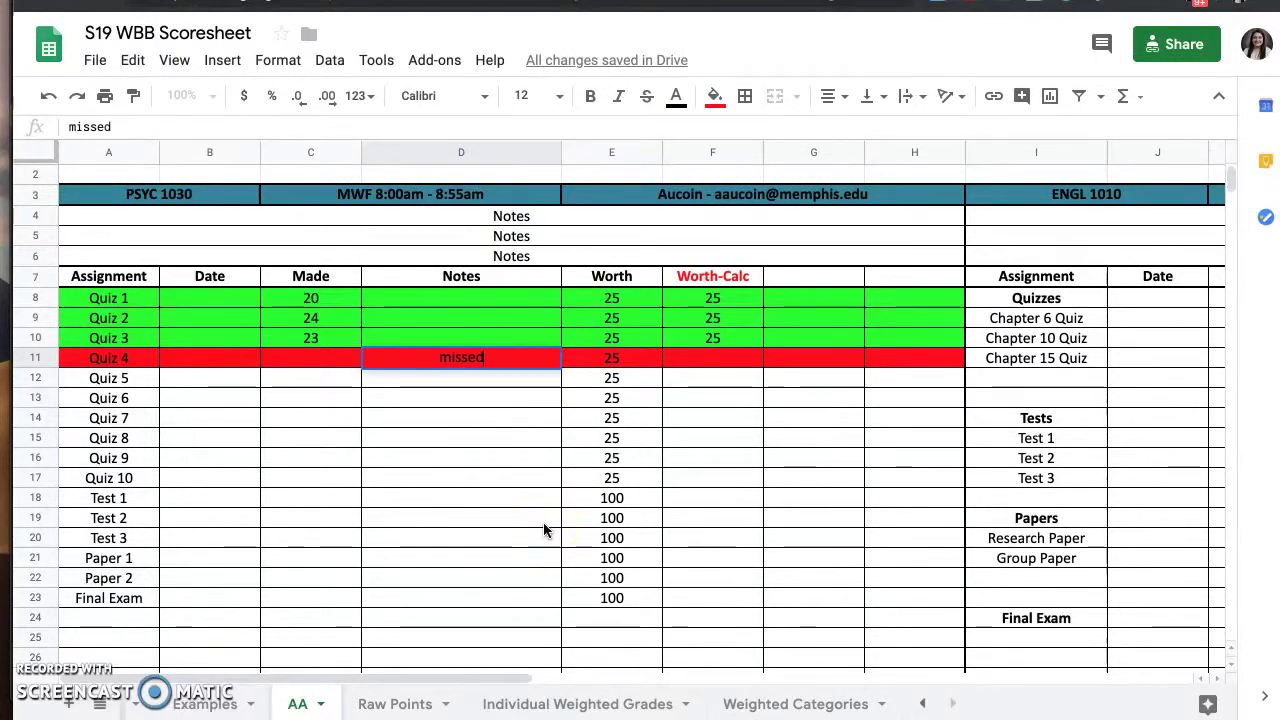
{"action": "key", "text": "BackSpace"}
{"action": "key", "text": "BackSpace"}
{"action": "key", "text": "BackSpace"}
{"action": "key", "text": "BackSpace"}
{"action": "key", "text": "BackSpace"}
{"action": "key", "text": "BackSpace"}
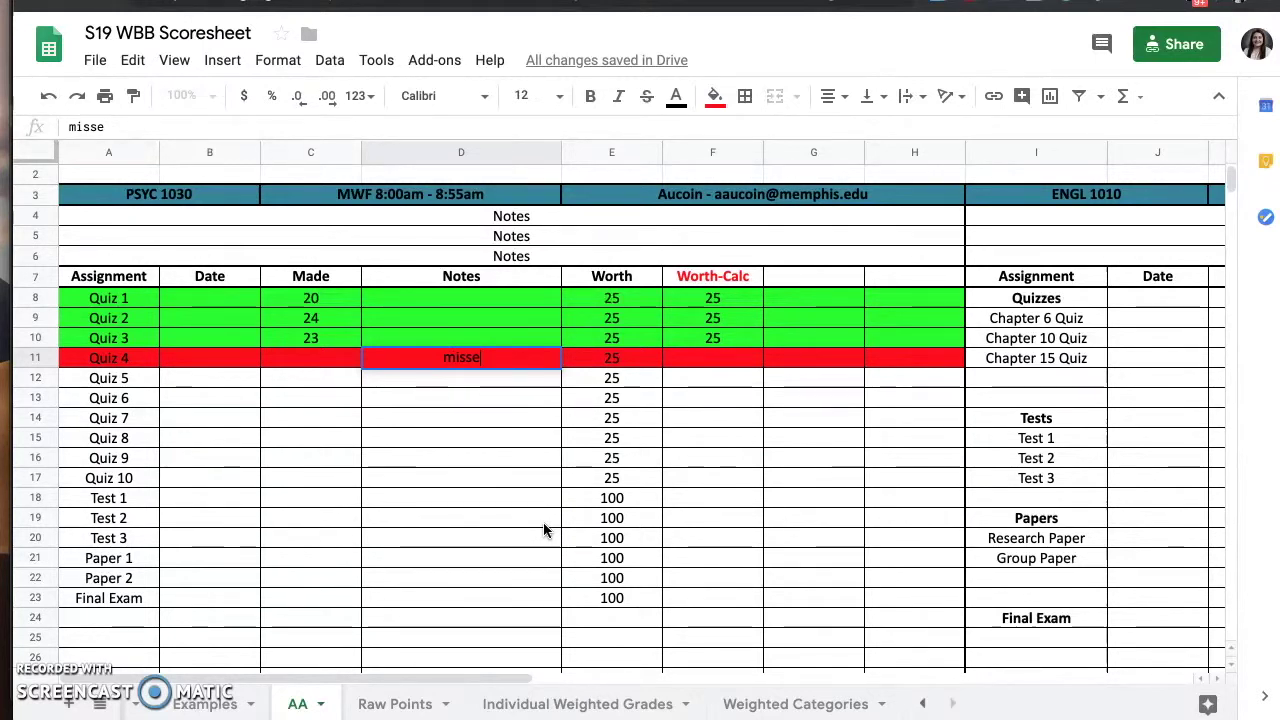
{"action": "type", "text": "turned it"}
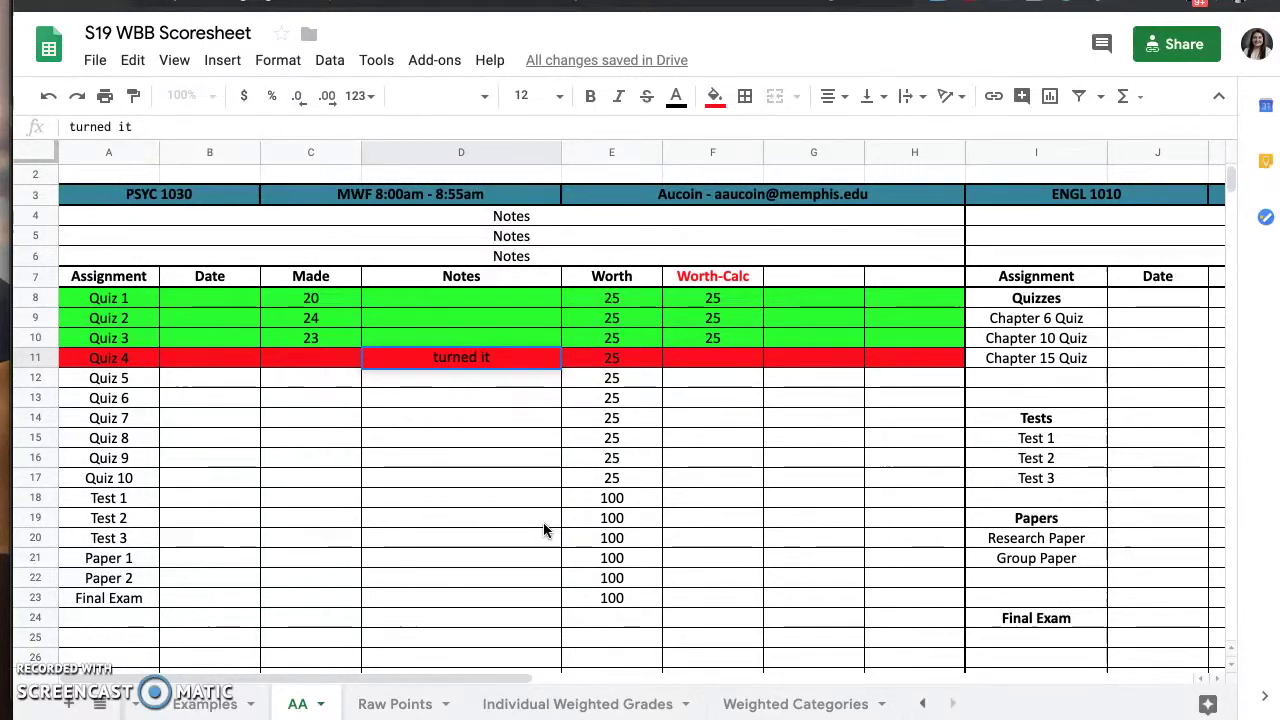
{"action": "key", "text": "BackSpace"}
{"action": "type", "text": "n late,"}
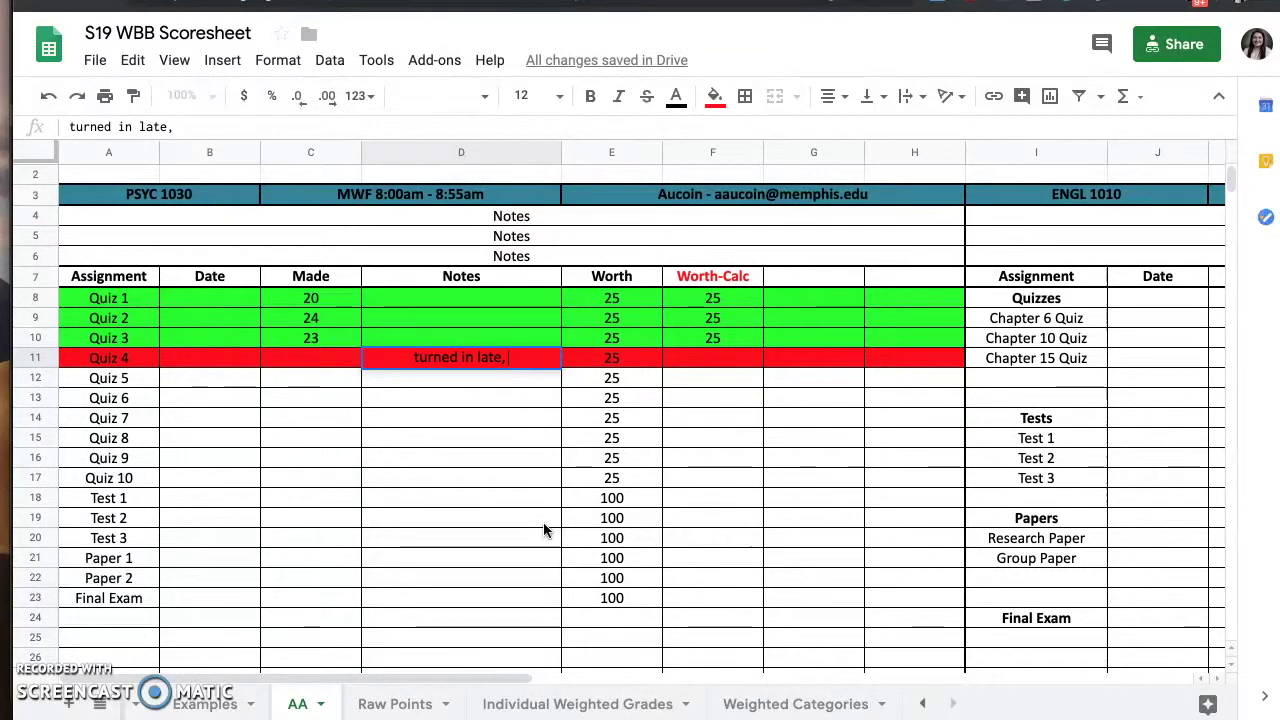
{"action": "key", "text": "BackSpace"}
{"action": "key", "text": "BackSpace"}
{"action": "type", "text": "by"}
{"action": "key", "text": "BackSpace"}
{"action": "key", "text": "BackSpace"}
{"action": "key", "text": "BackSpace"}
{"action": "type", "text": "by 2 days"}
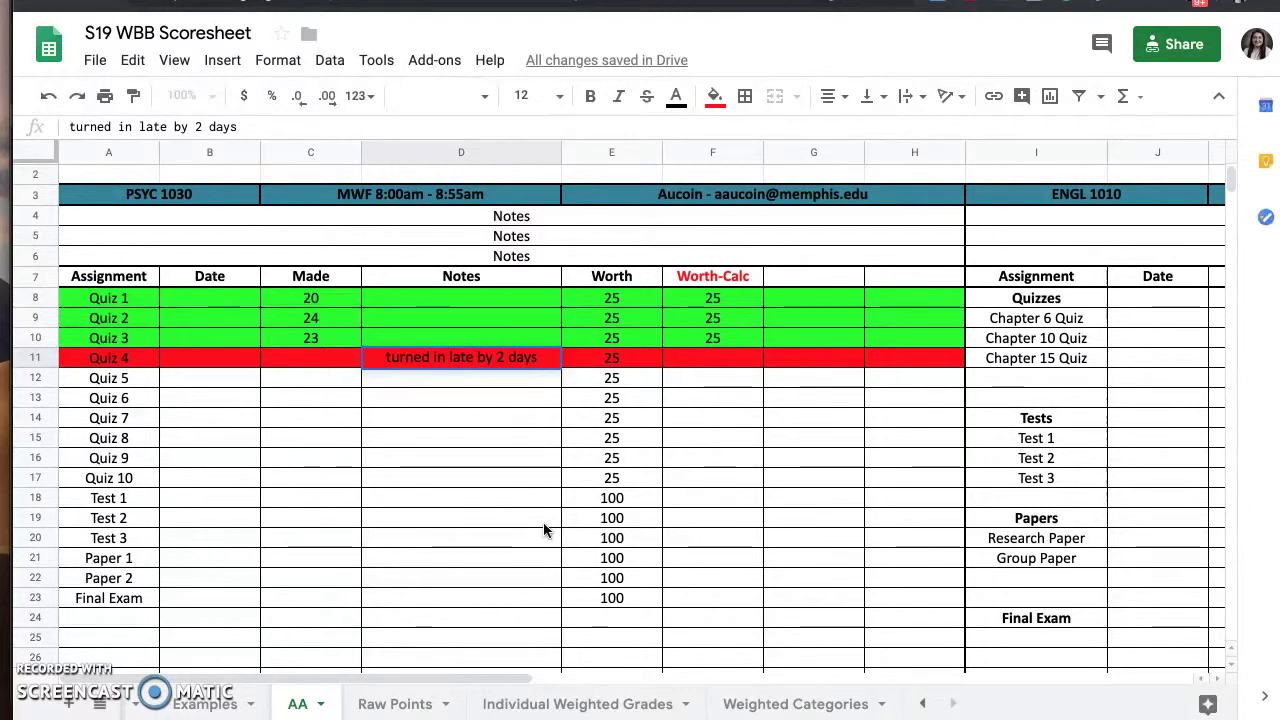
{"action": "key", "text": "Return"}
{"action": "key", "text": "Up"}
{"action": "key", "text": "Delete"}
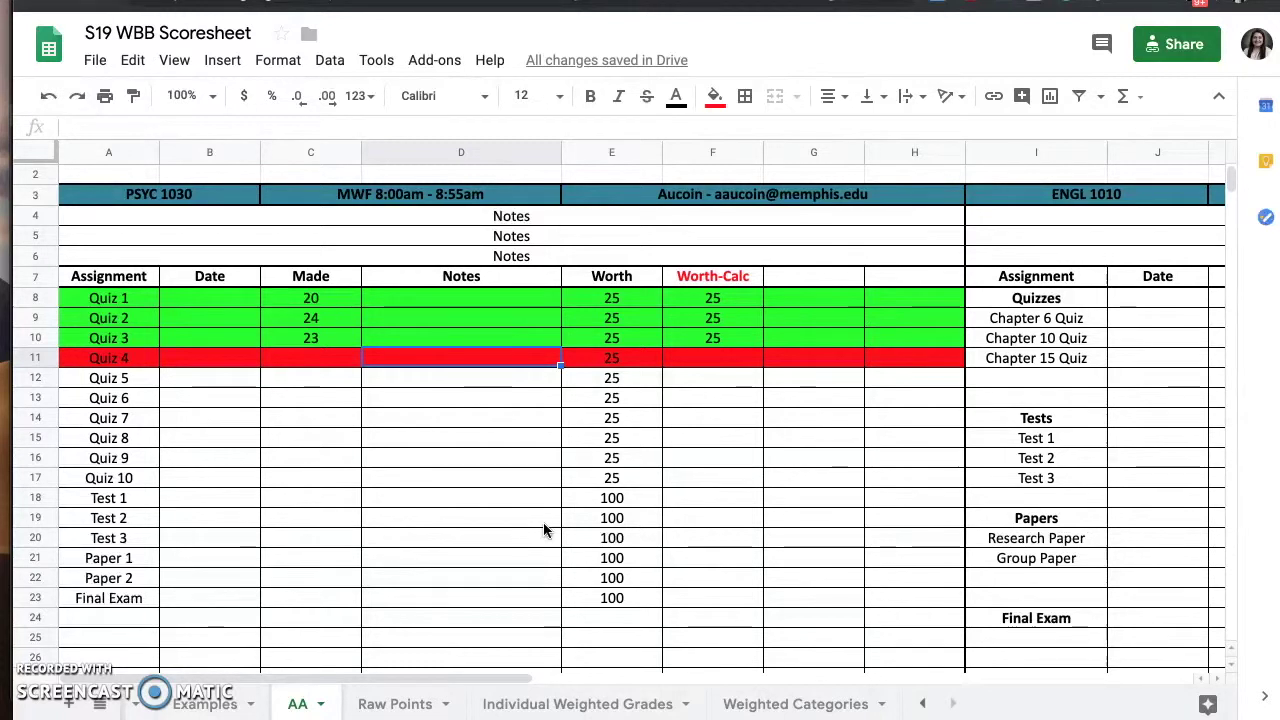
- Enter a Made score of 0 for Quiz 4 in C11, giving Worth-Calc 25
{"action": "left_click", "coordinate": [322, 360]}
{"action": "type", "text": "0"}
{"action": "key", "text": "Return"}
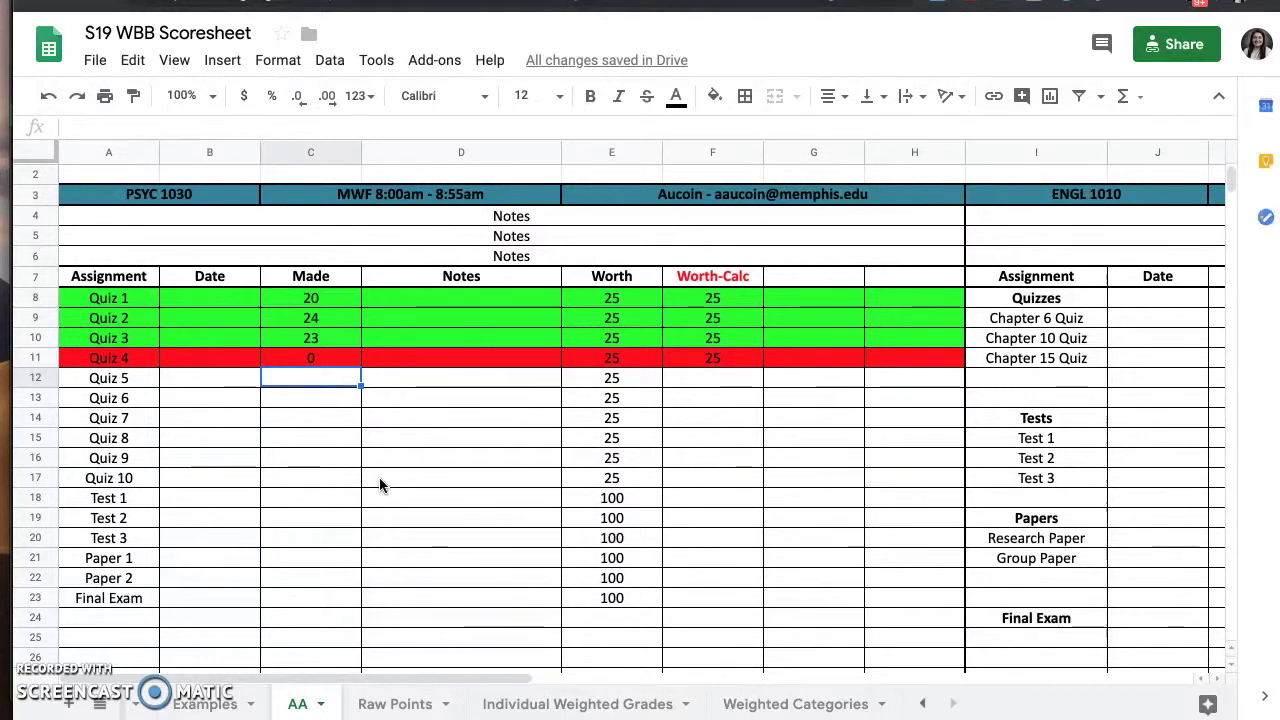
{"action": "left_click", "coordinate": [314, 360]}
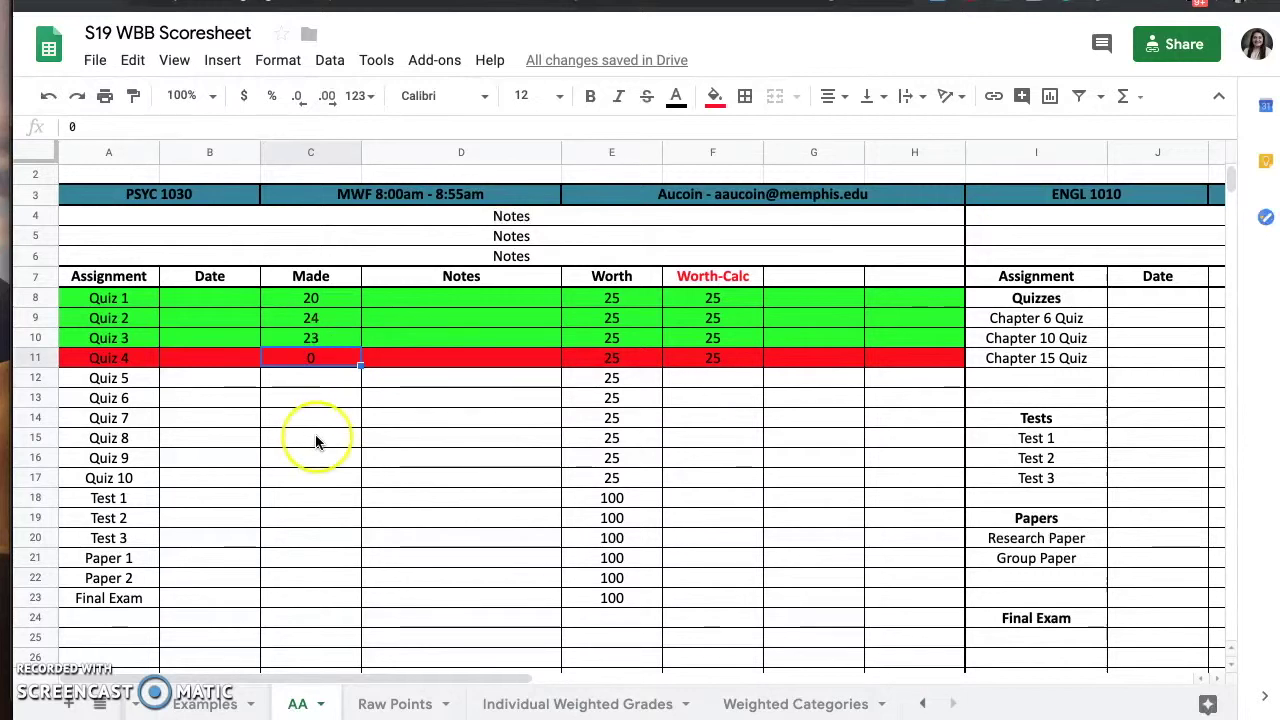
{"action": "key", "text": "Delete"}
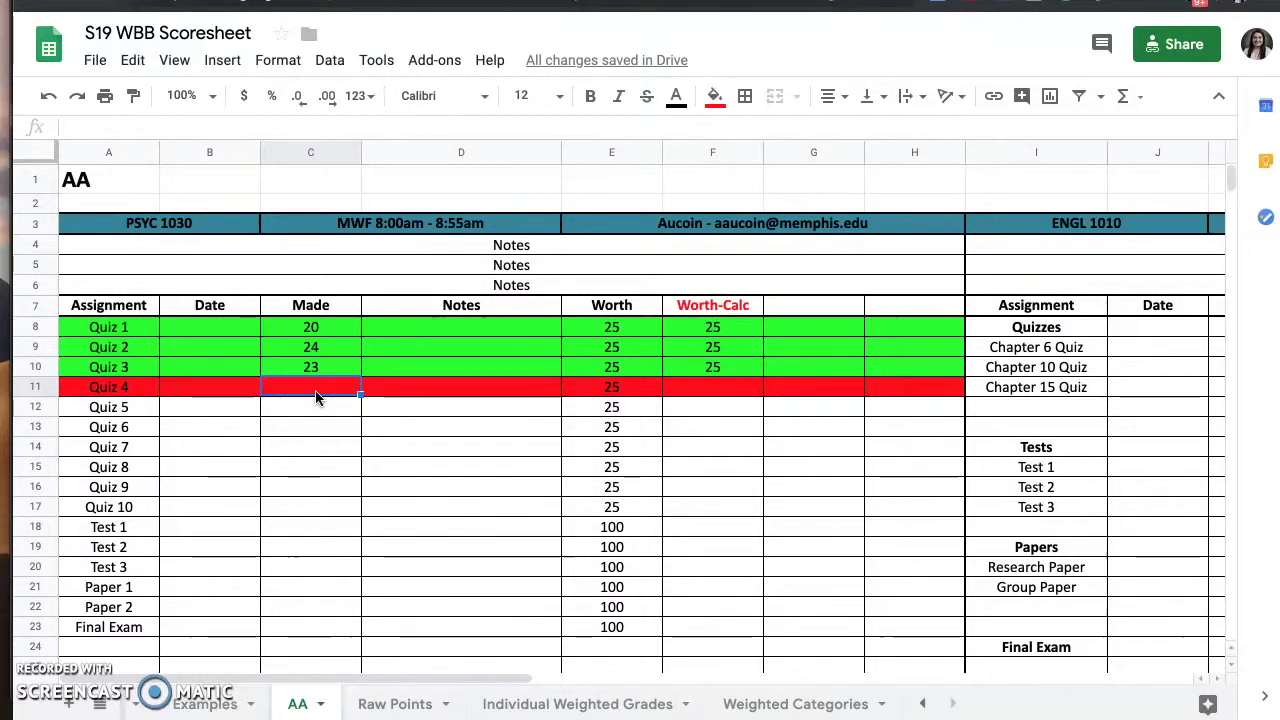
{"action": "left_click", "coordinate": [314, 390]}
{"action": "type", "text": "0"}
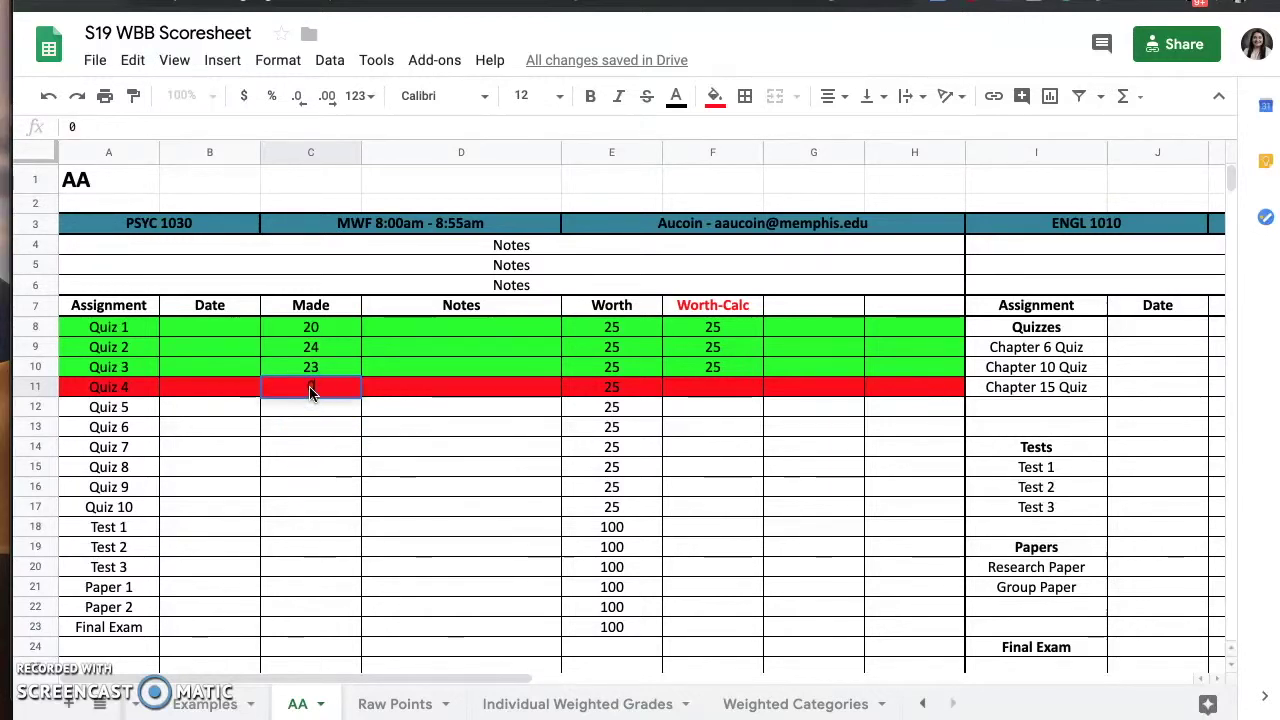
{"action": "key", "text": "Return"}
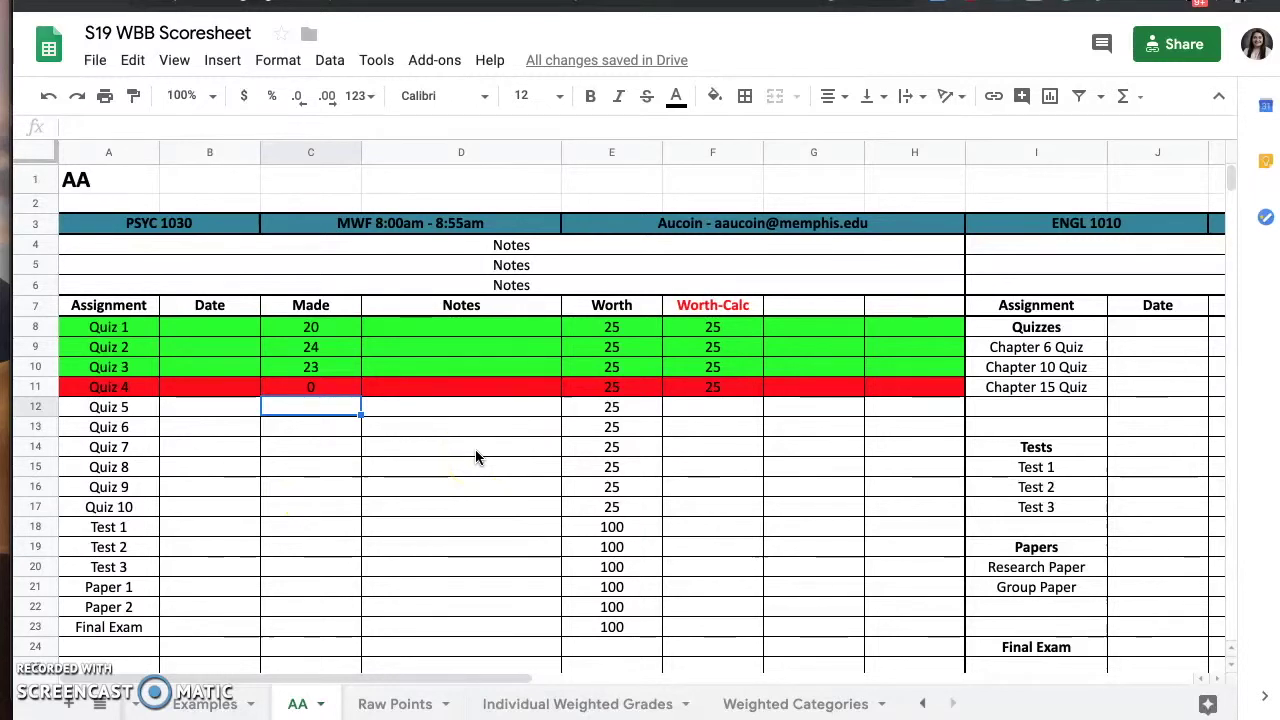
- Scroll down to check the PSYC 1030 estimated grade, then right to the ENGL 1010 table
{"action": "scroll", "coordinate": [476, 455], "scroll_direction": "down", "scroll_amount": 5}
{"action": "scroll", "coordinate": [476, 455], "scroll_direction": "down", "scroll_amount": 5}
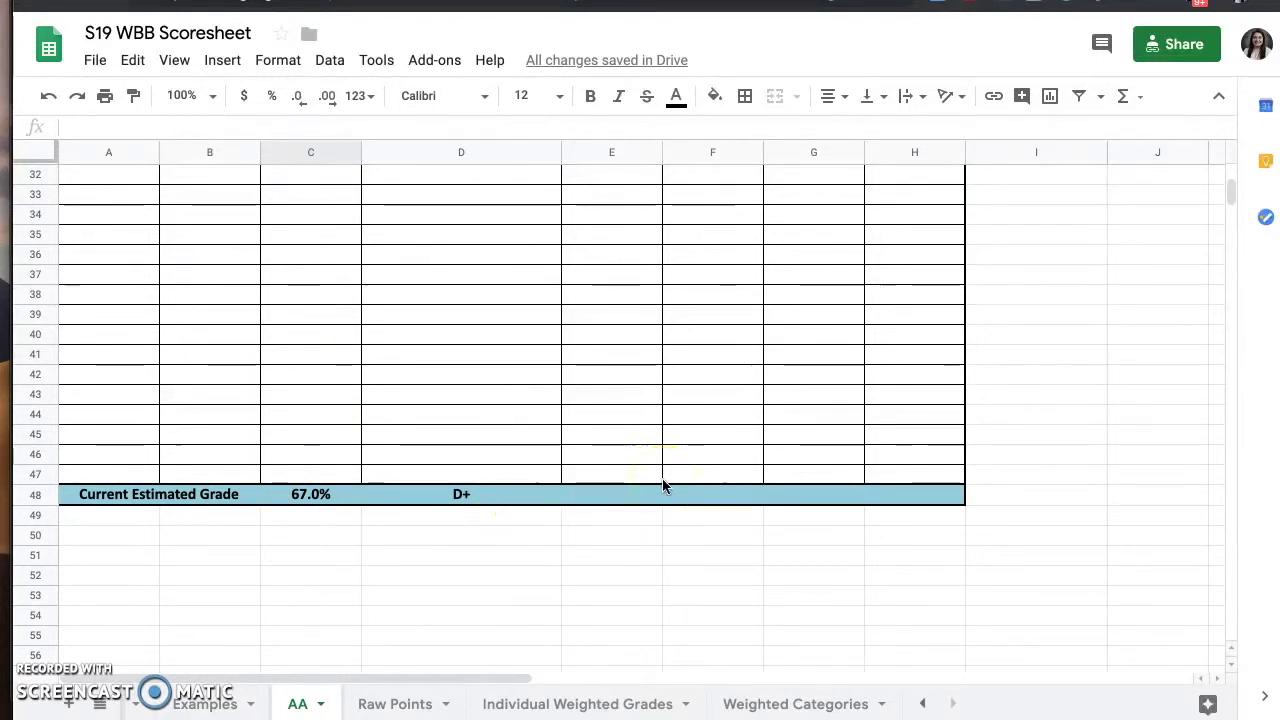
{"action": "scroll", "coordinate": [662, 487], "scroll_direction": "up", "scroll_amount": 10}
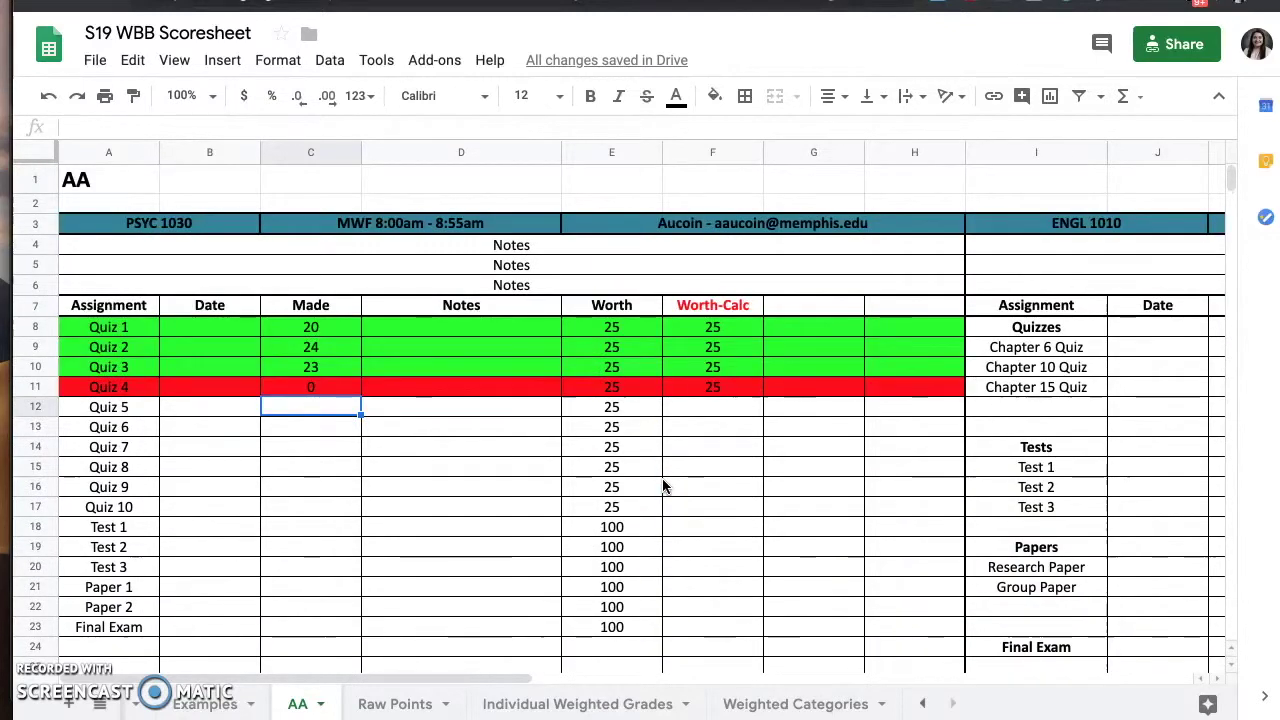
{"action": "scroll", "coordinate": [662, 487], "scroll_direction": "right", "scroll_amount": 5}
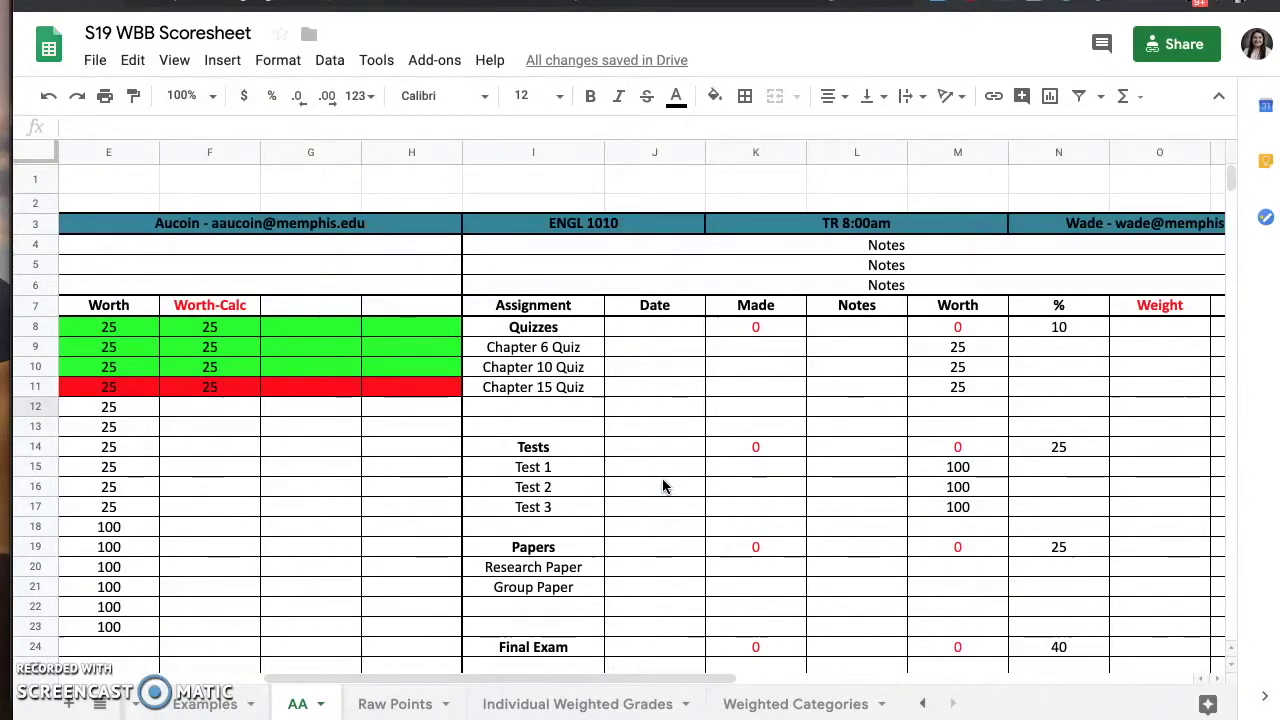
{"action": "scroll", "coordinate": [662, 487], "scroll_direction": "right", "scroll_amount": 2}
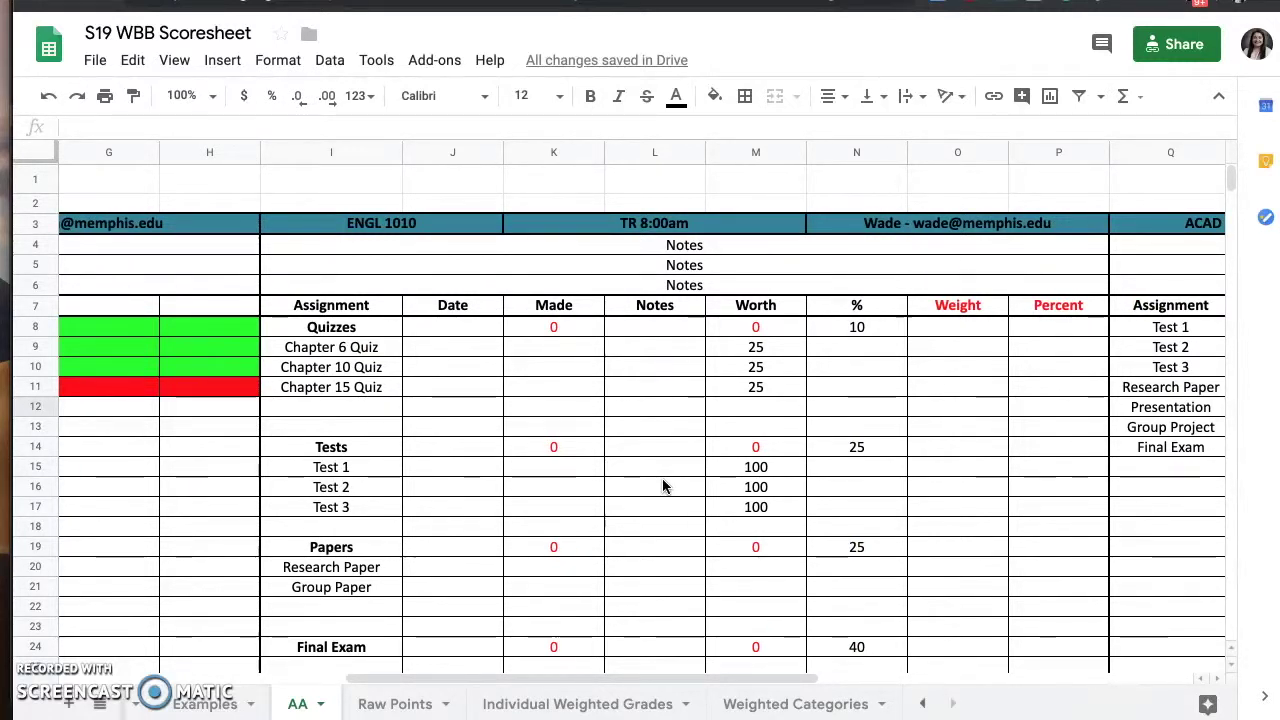
{"action": "scroll", "coordinate": [662, 487], "scroll_direction": "right", "scroll_amount": 1}
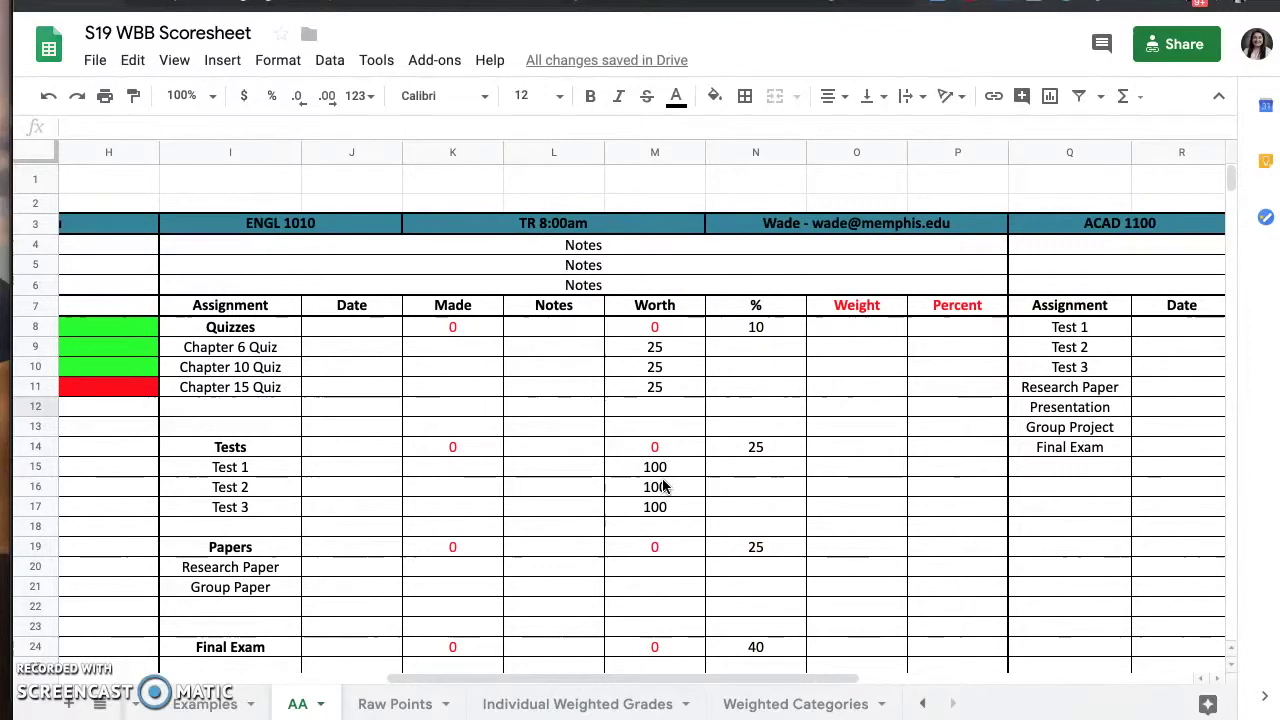
- Enter 25 in K9 for the Chapter 6 Quiz and check the 100.0% A+ estimate
{"action": "left_click", "coordinate": [429, 355]}
{"action": "type", "text": "25"}
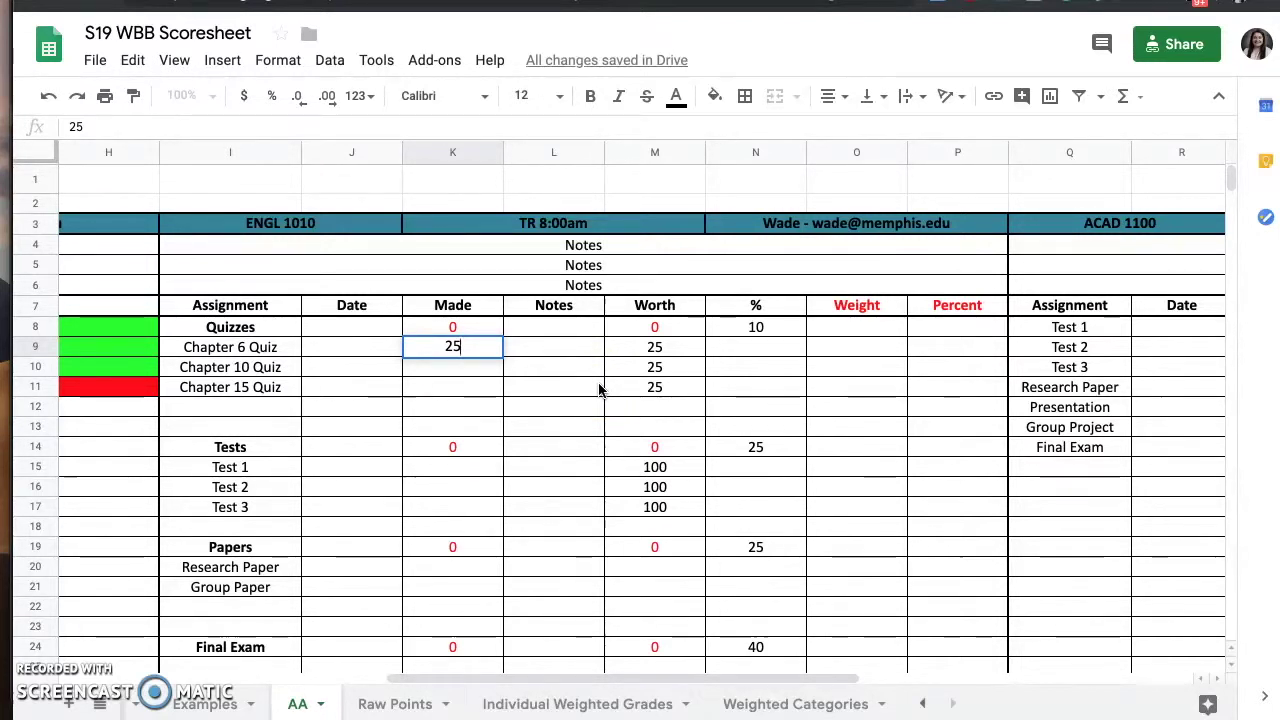
{"action": "key", "text": "Return"}
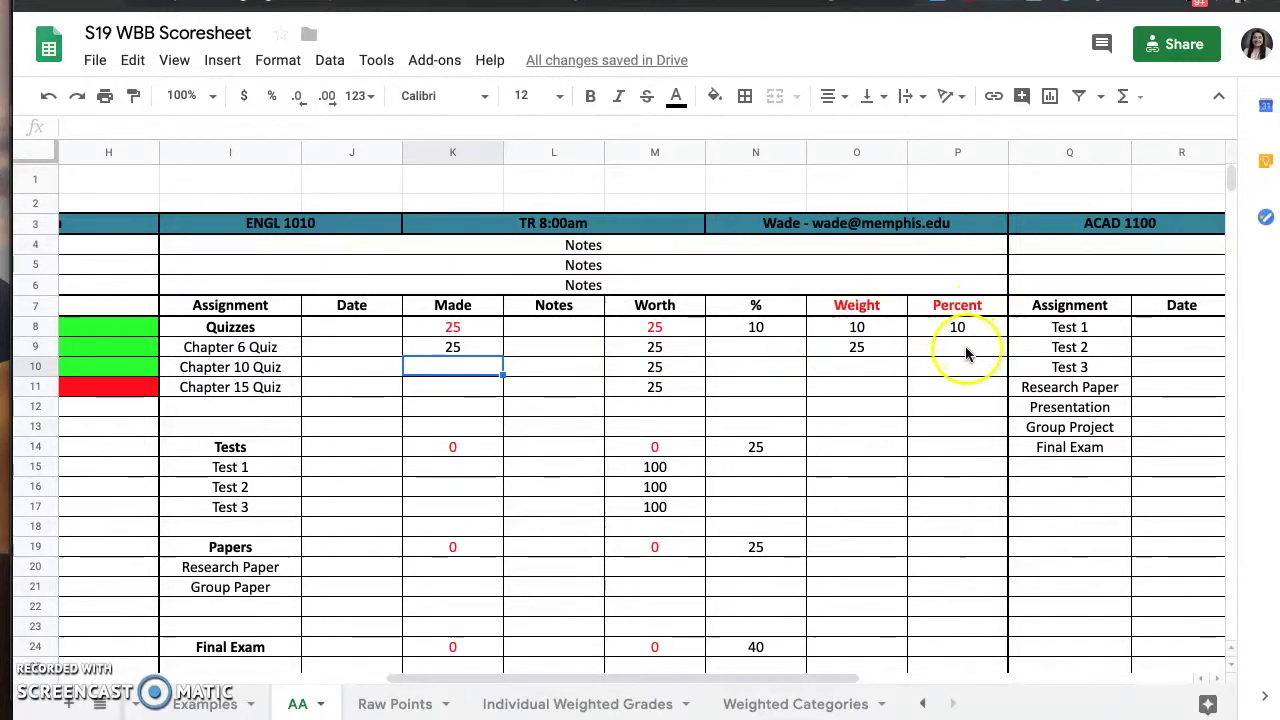
{"action": "scroll", "coordinate": [966, 352], "scroll_direction": "down", "scroll_amount": 5}
{"action": "scroll", "coordinate": [966, 352], "scroll_direction": "left", "scroll_amount": 1}
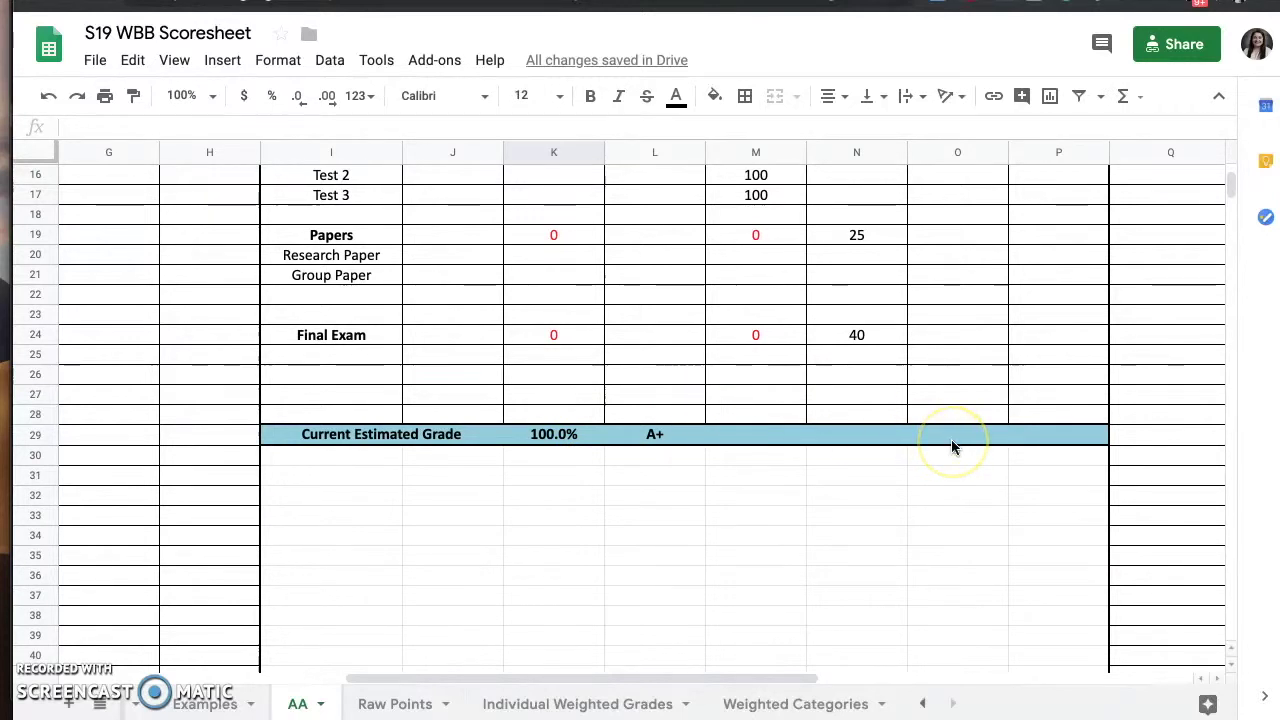
{"action": "scroll", "coordinate": [951, 447], "scroll_direction": "up", "scroll_amount": 5}
{"action": "scroll", "coordinate": [951, 447], "scroll_direction": "right", "scroll_amount": 1}
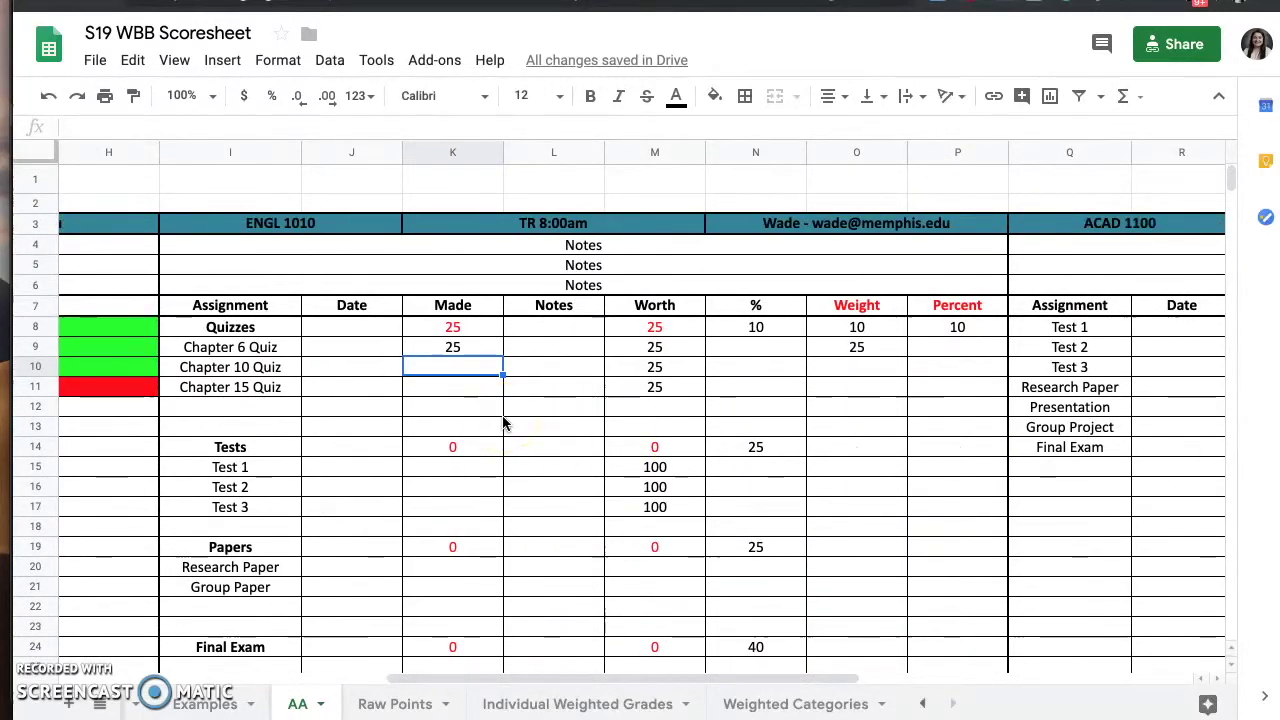
- Enter 20 in K10 for the Chapter 10 Quiz and confirm the estimate drops to 90.0% A-
{"action": "type", "text": "20"}
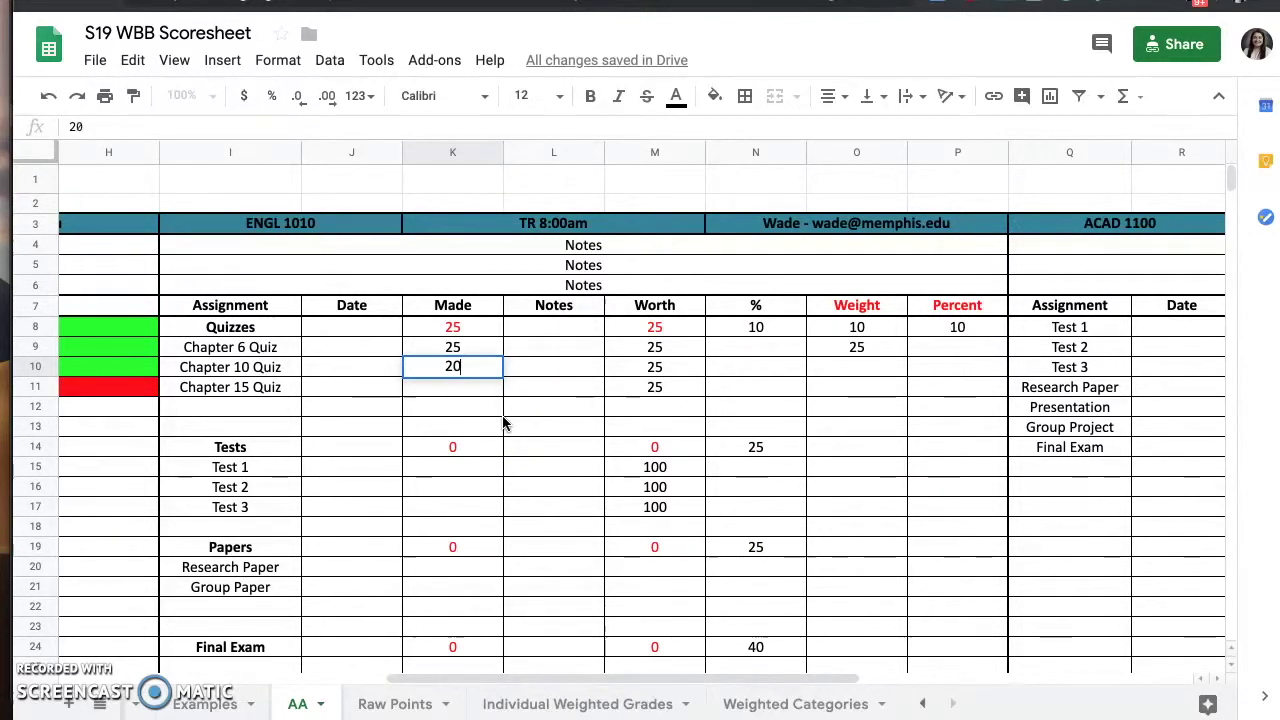
{"action": "key", "text": "Return"}
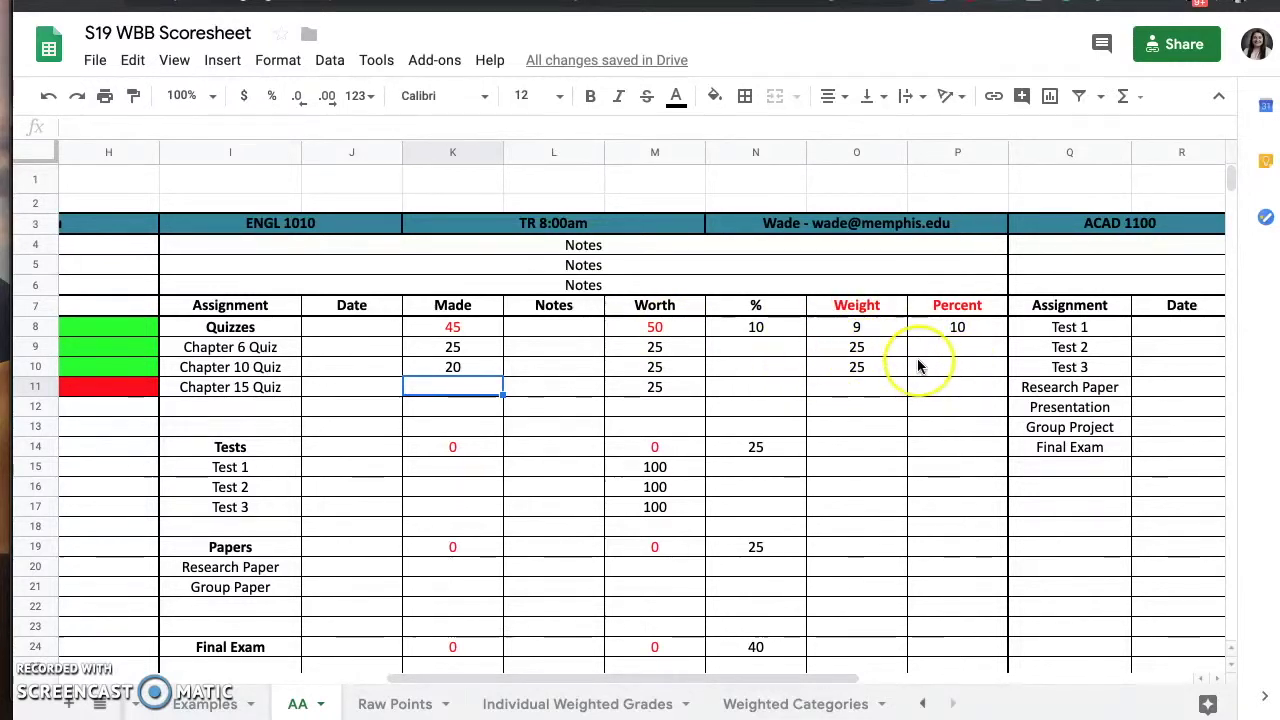
{"action": "scroll", "coordinate": [917, 366], "scroll_direction": "down", "scroll_amount": 3}
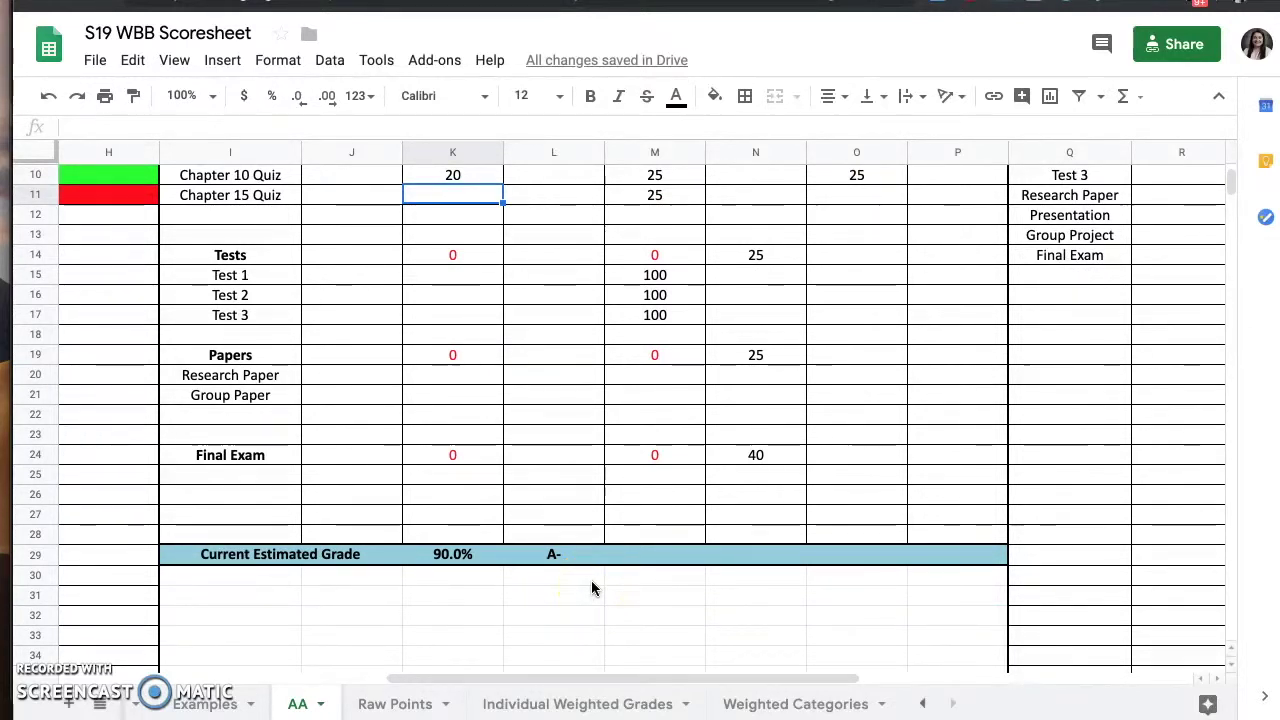
{"action": "scroll", "coordinate": [591, 582], "scroll_direction": "up", "scroll_amount": 3}
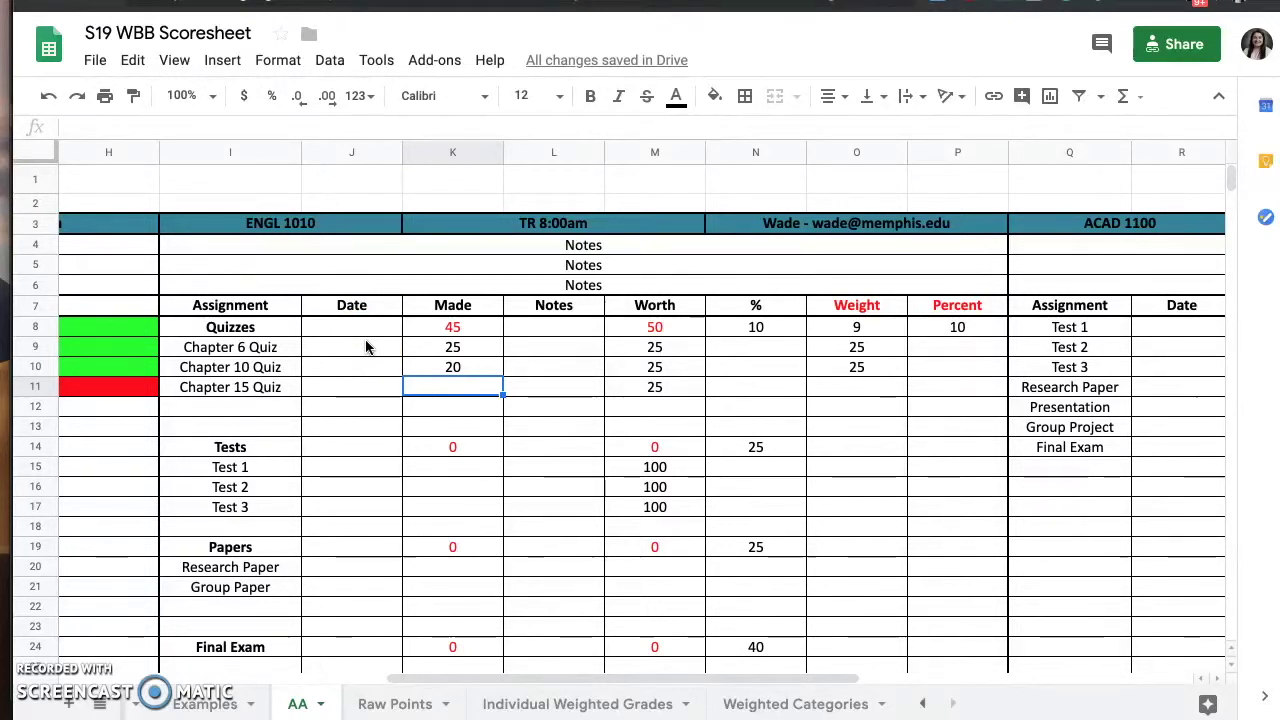
- Raise the Chapter 10 Quiz score in K10 to 25
{"action": "left_click", "coordinate": [478, 330]}
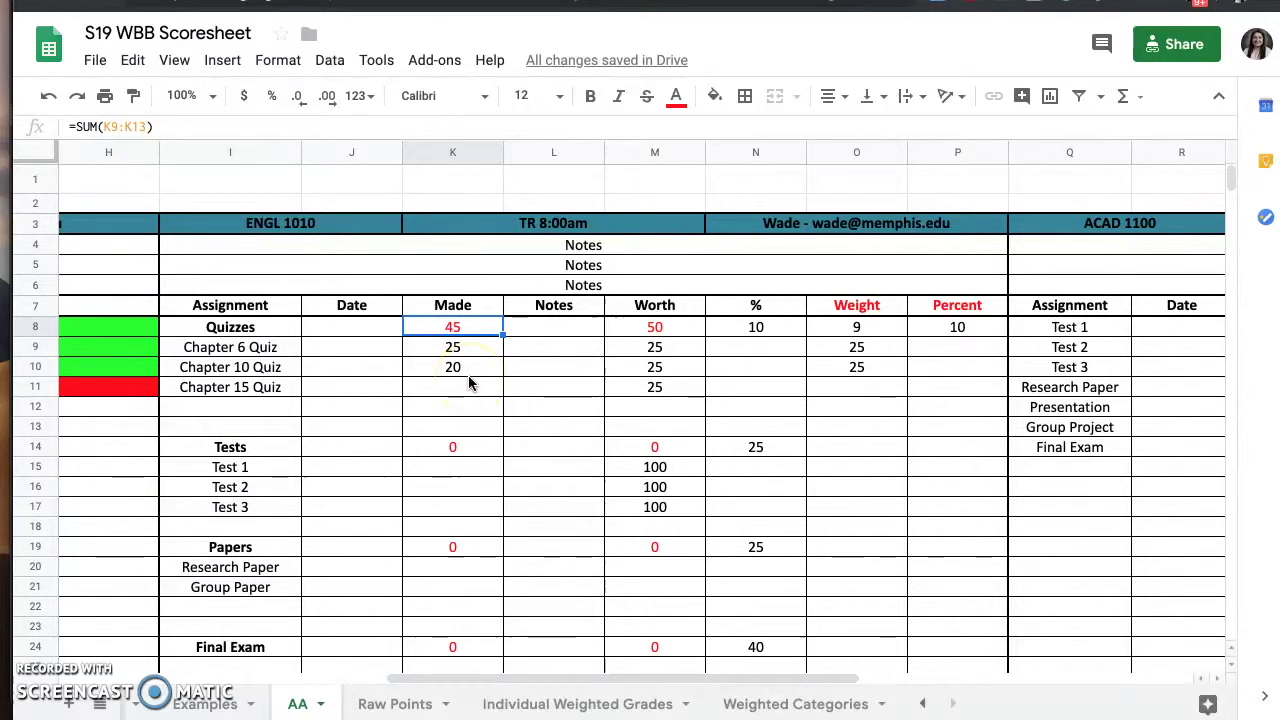
{"action": "left_click", "coordinate": [465, 367]}
{"action": "type", "text": "25"}
{"action": "key", "text": "Return"}
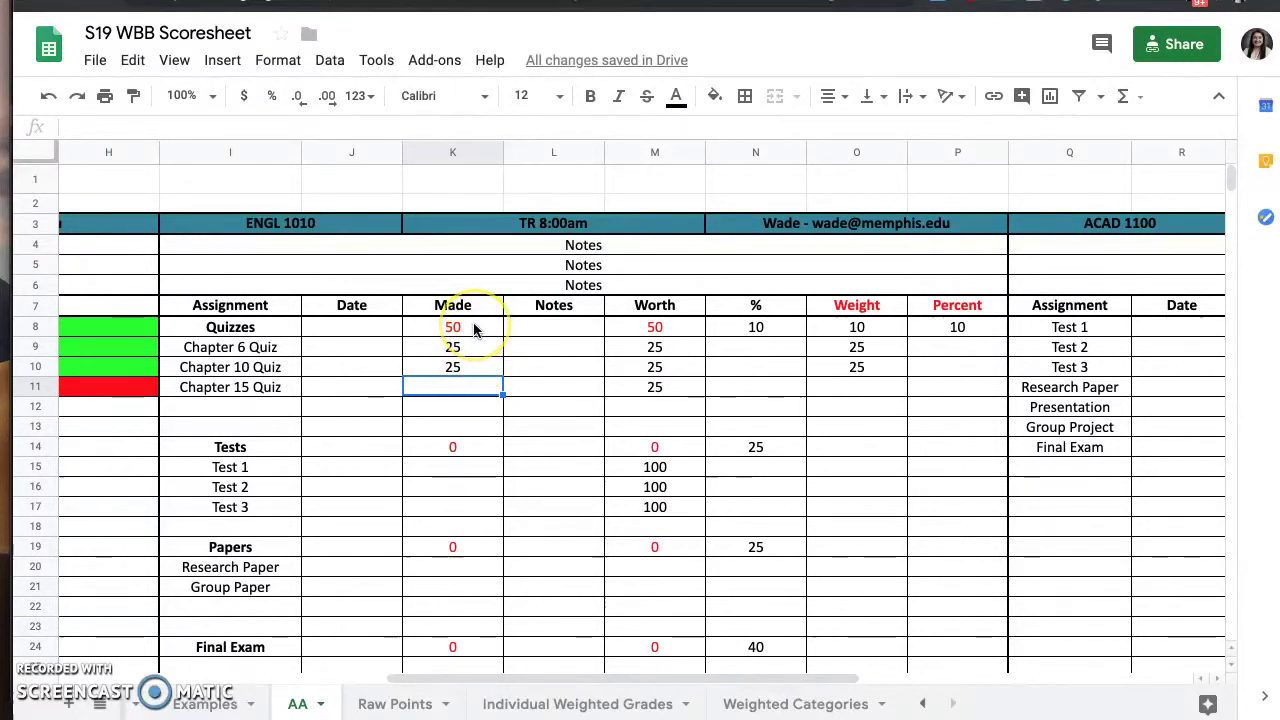
- Try overwriting the Quizzes total in K8 with 200, then undo it back to its formula
{"action": "left_click", "coordinate": [474, 330]}
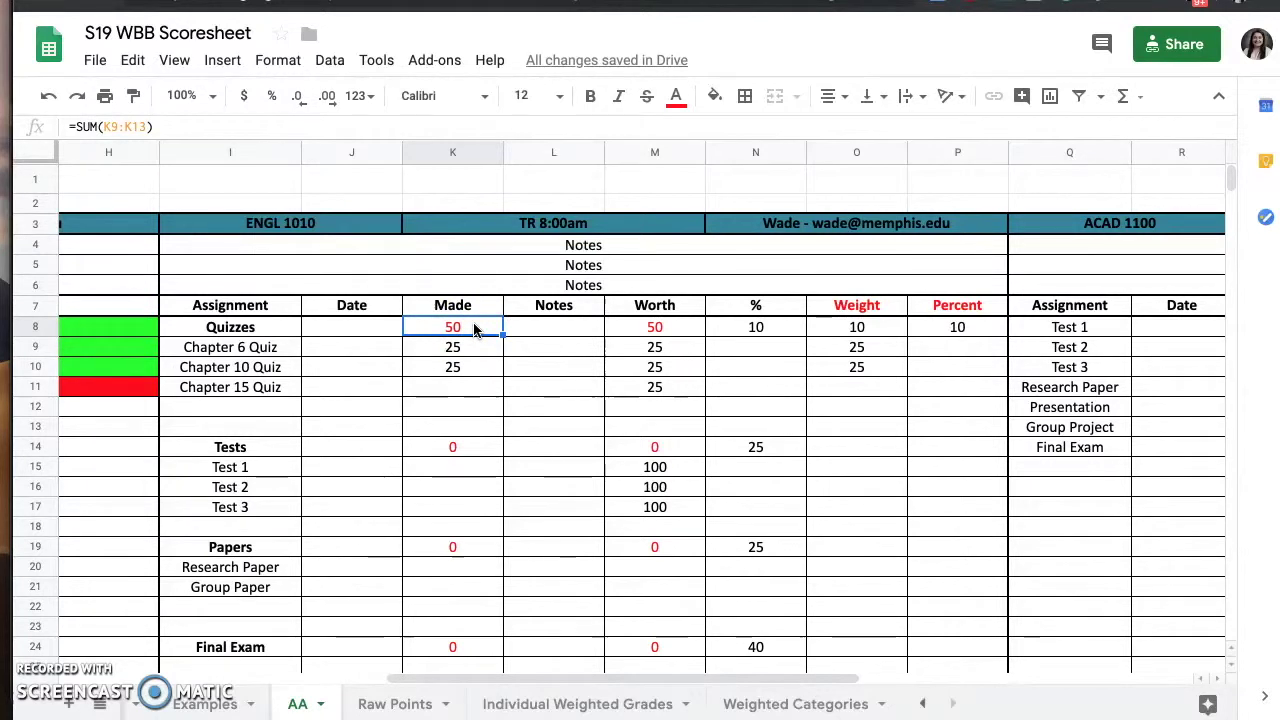
{"action": "type", "text": "200"}
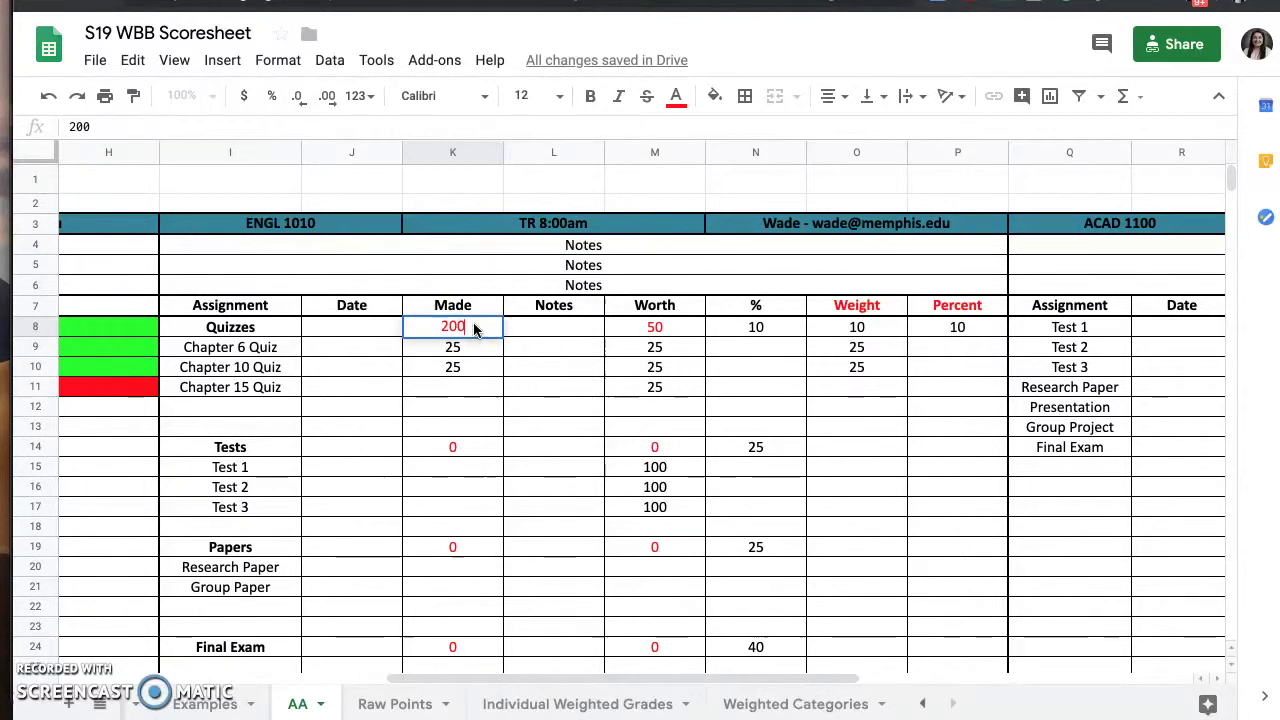
{"action": "key", "text": "Return"}
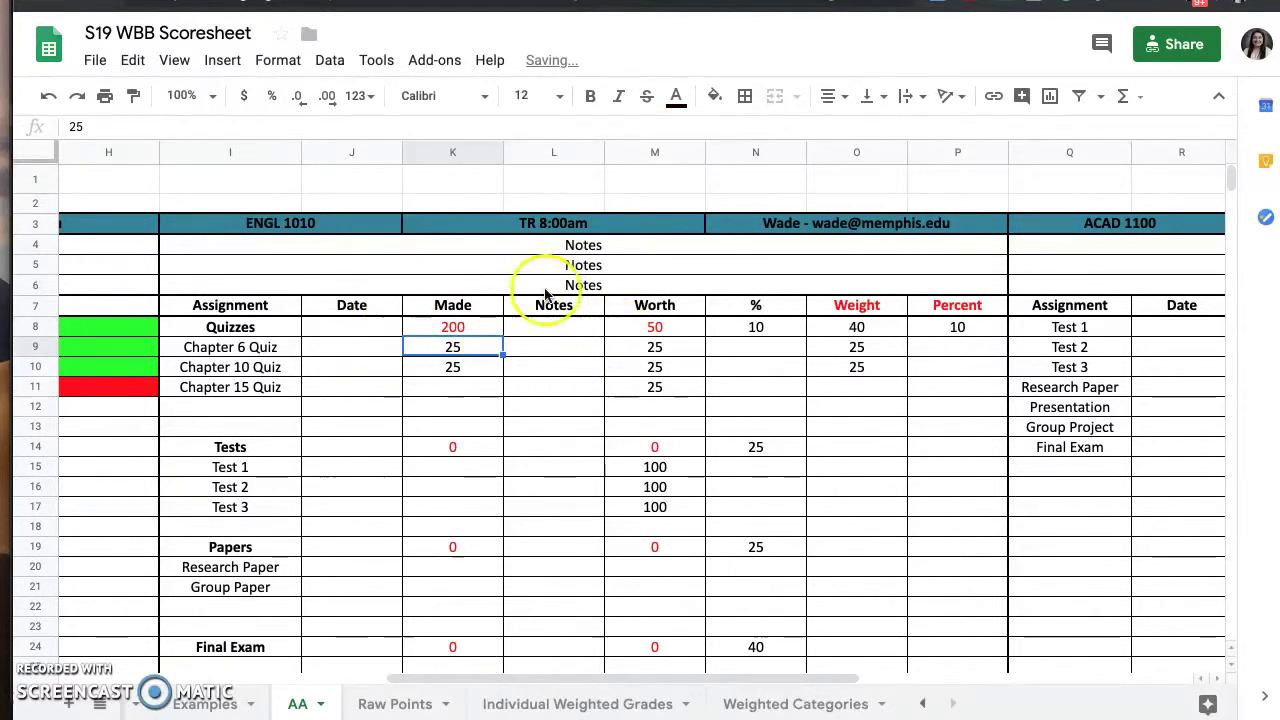
{"action": "scroll", "coordinate": [460, 440], "scroll_direction": "down", "scroll_amount": 2}
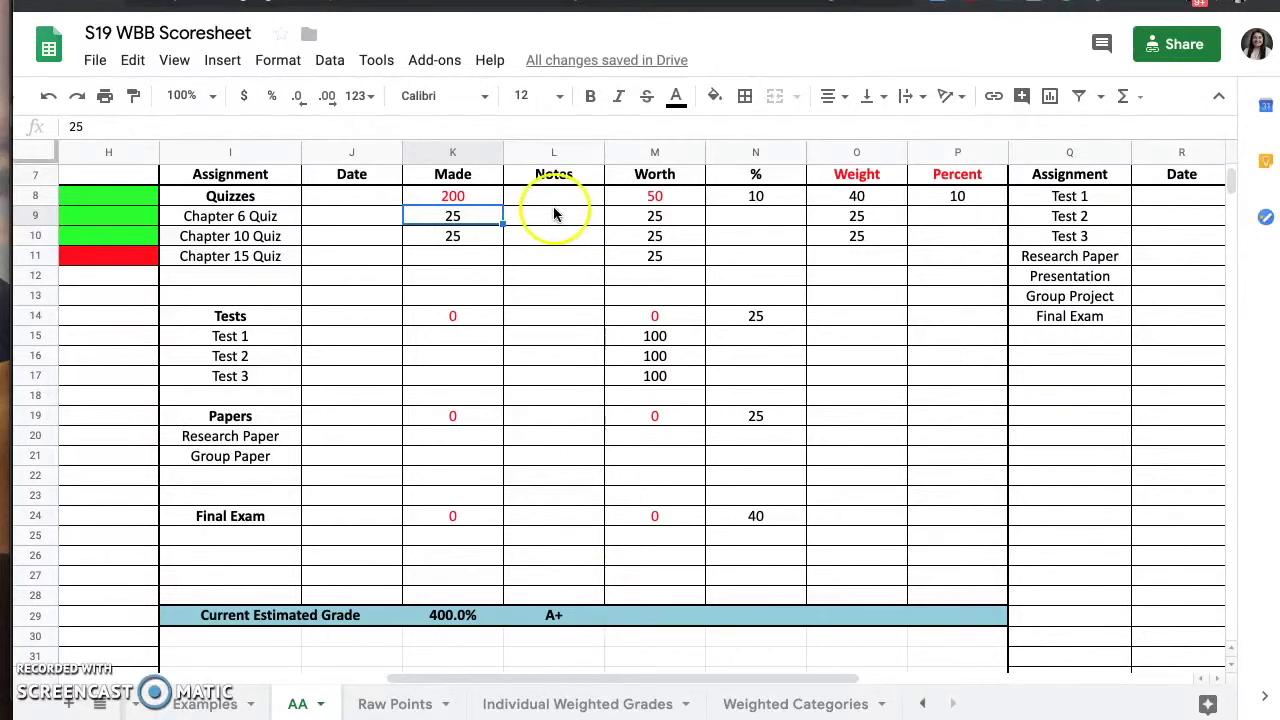
{"action": "left_click", "coordinate": [52, 97]}
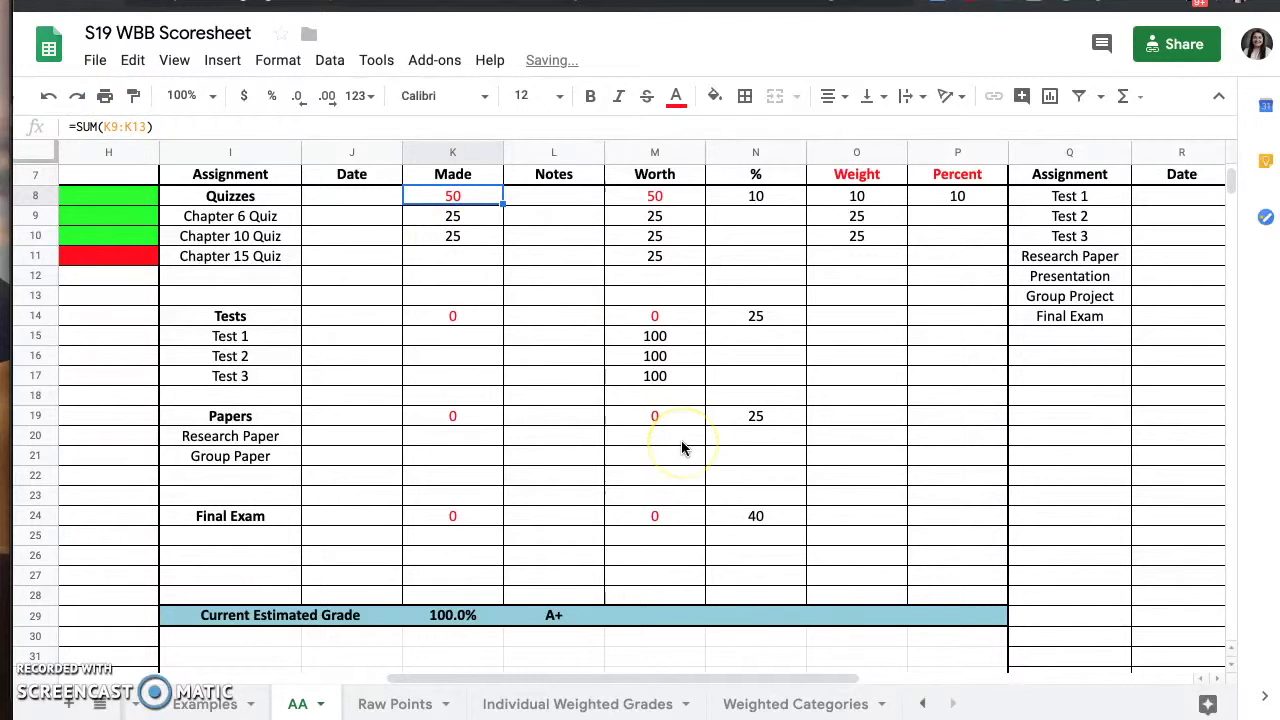
{"action": "scroll", "coordinate": [681, 448], "scroll_direction": "down", "scroll_amount": 1}
{"action": "scroll", "coordinate": [681, 448], "scroll_direction": "left", "scroll_amount": 1}
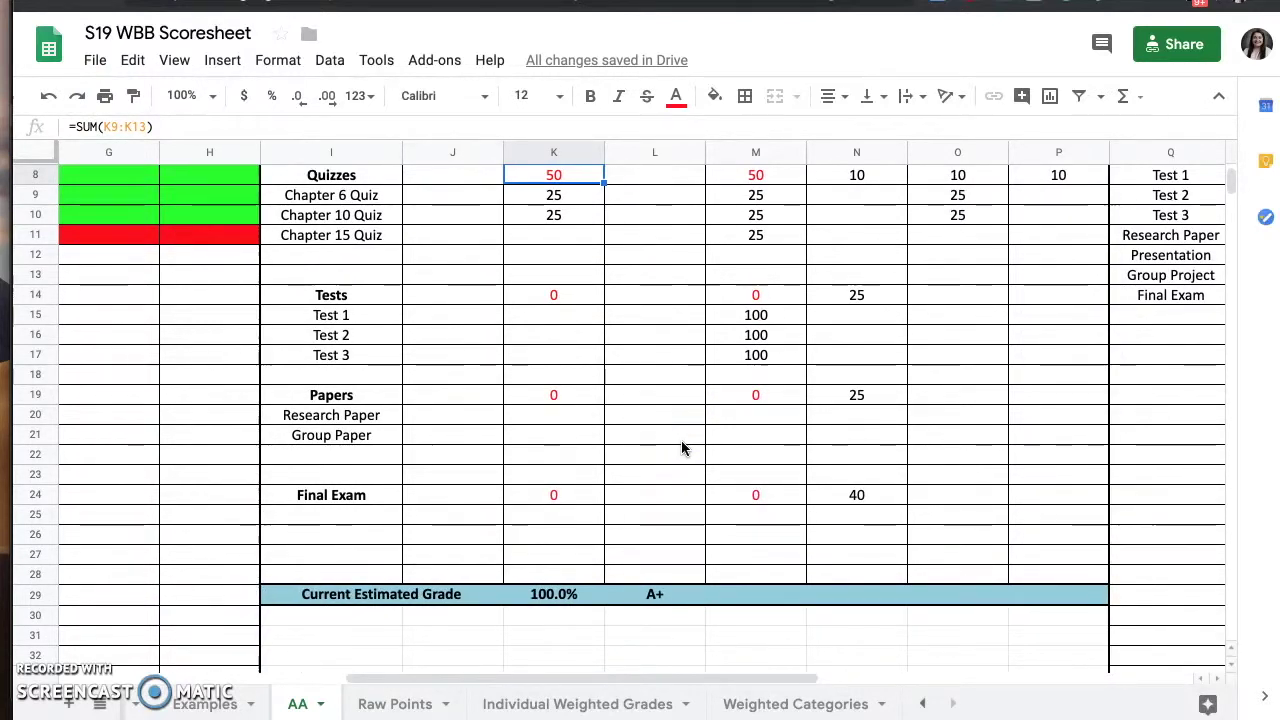
{"action": "scroll", "coordinate": [681, 448], "scroll_direction": "up", "scroll_amount": 1}
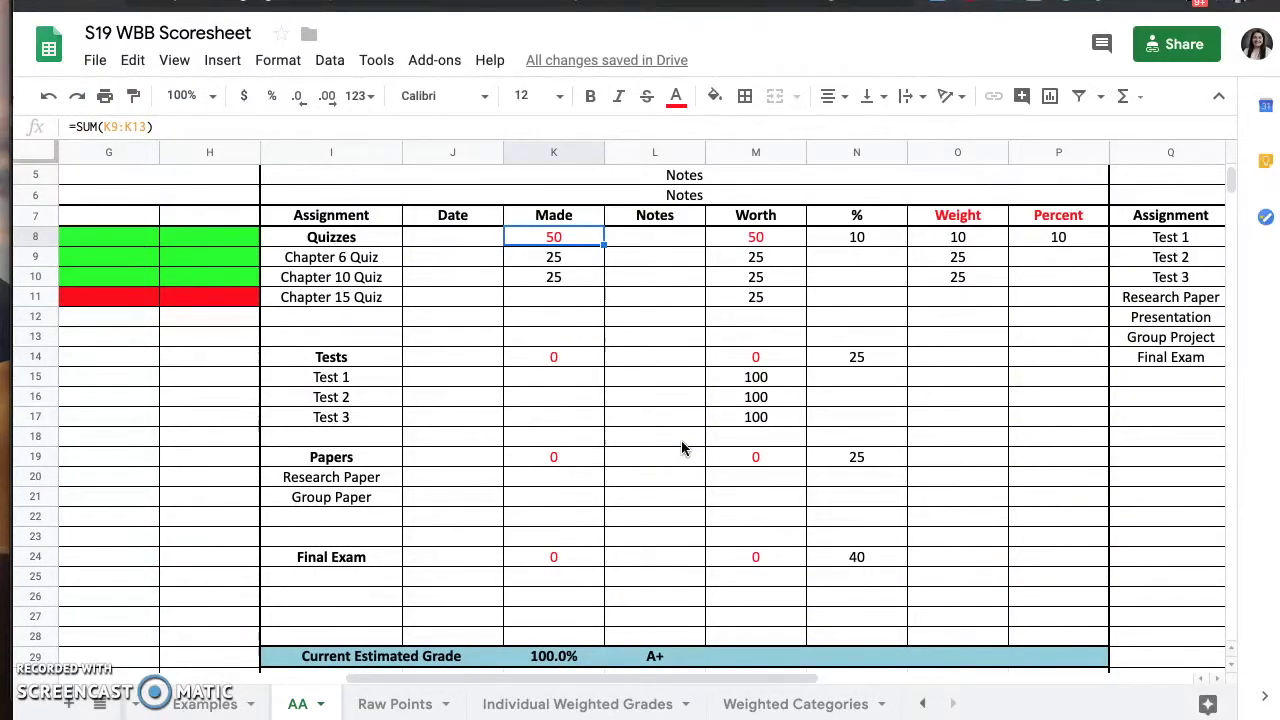
{"action": "scroll", "coordinate": [681, 442], "scroll_direction": "left", "scroll_amount": 6}
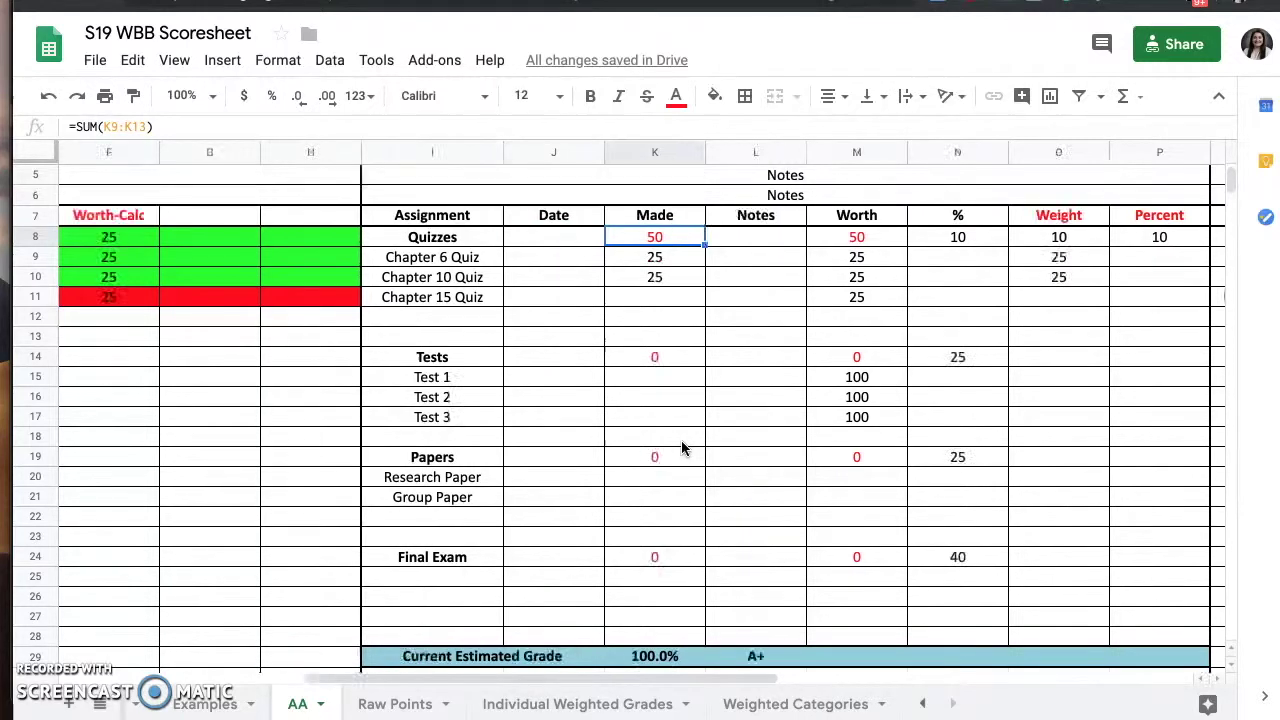